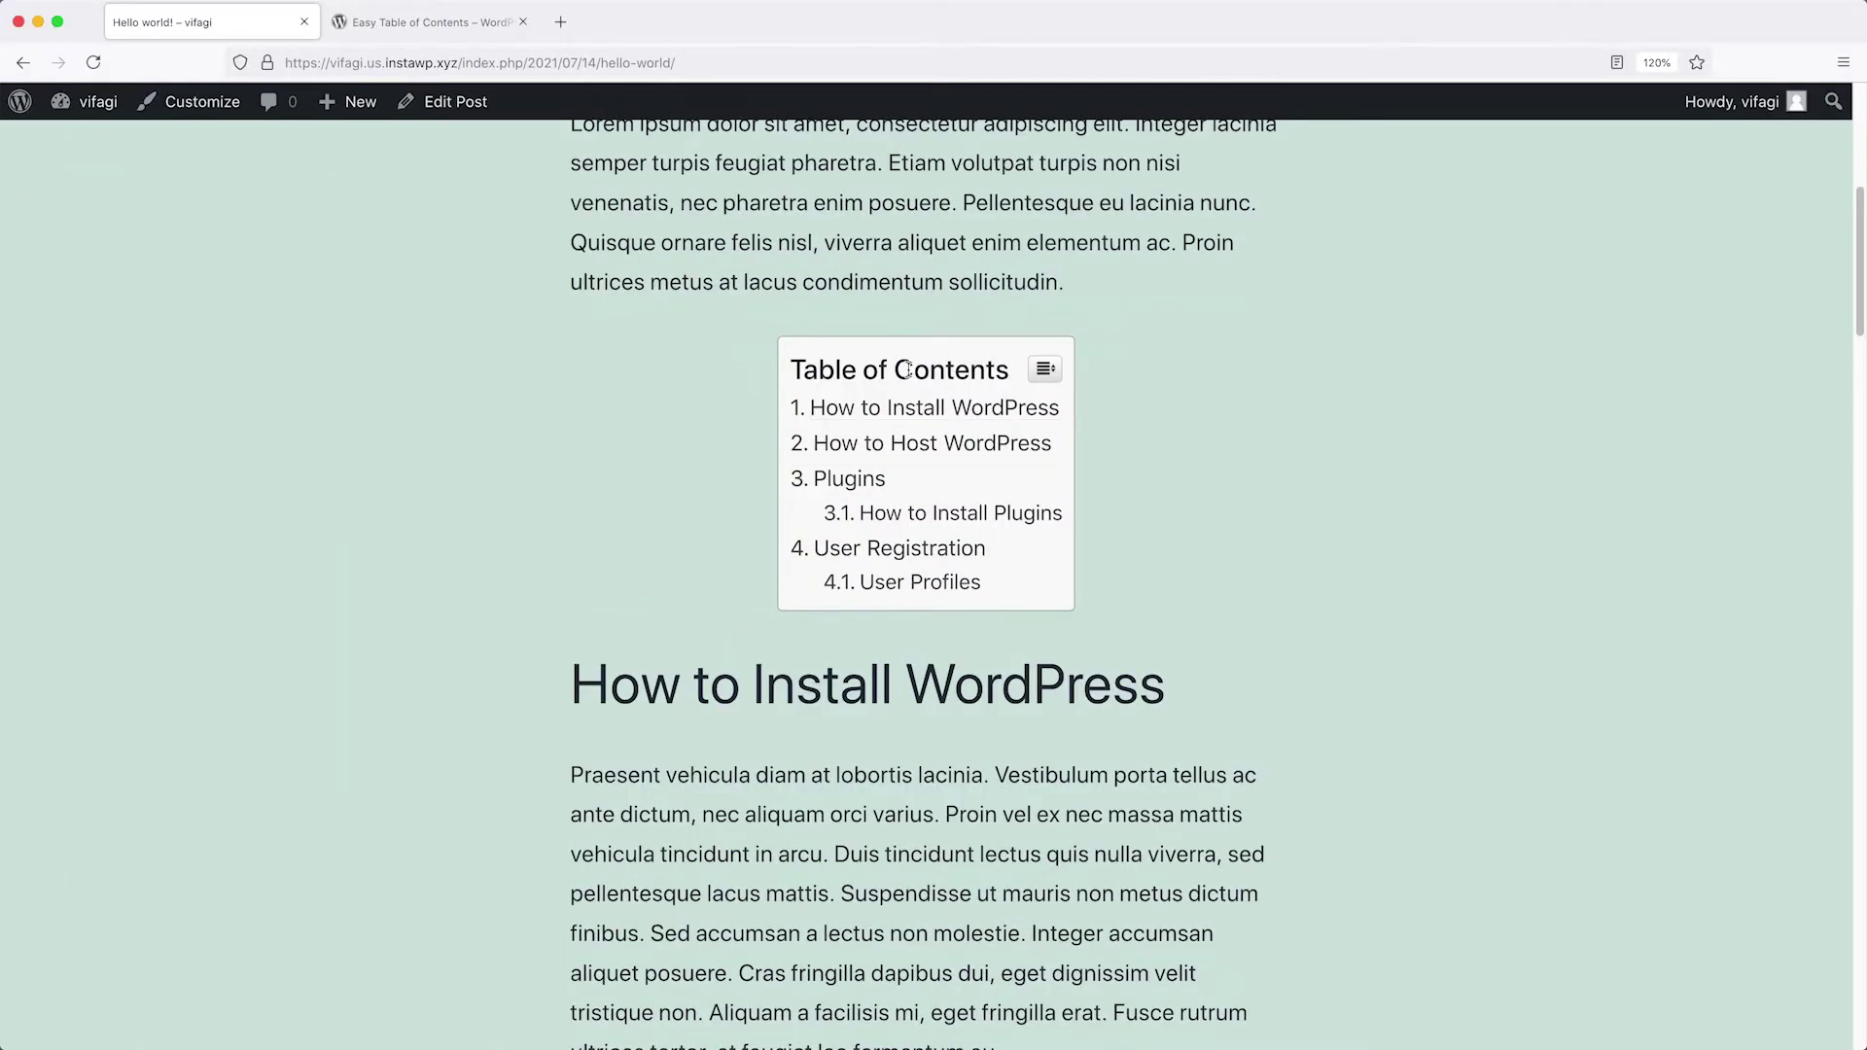
# Collapse and expand the post's table of contents, and follow its How to Install Plugins and User Profiles links.
pyautogui.click(1045, 370)
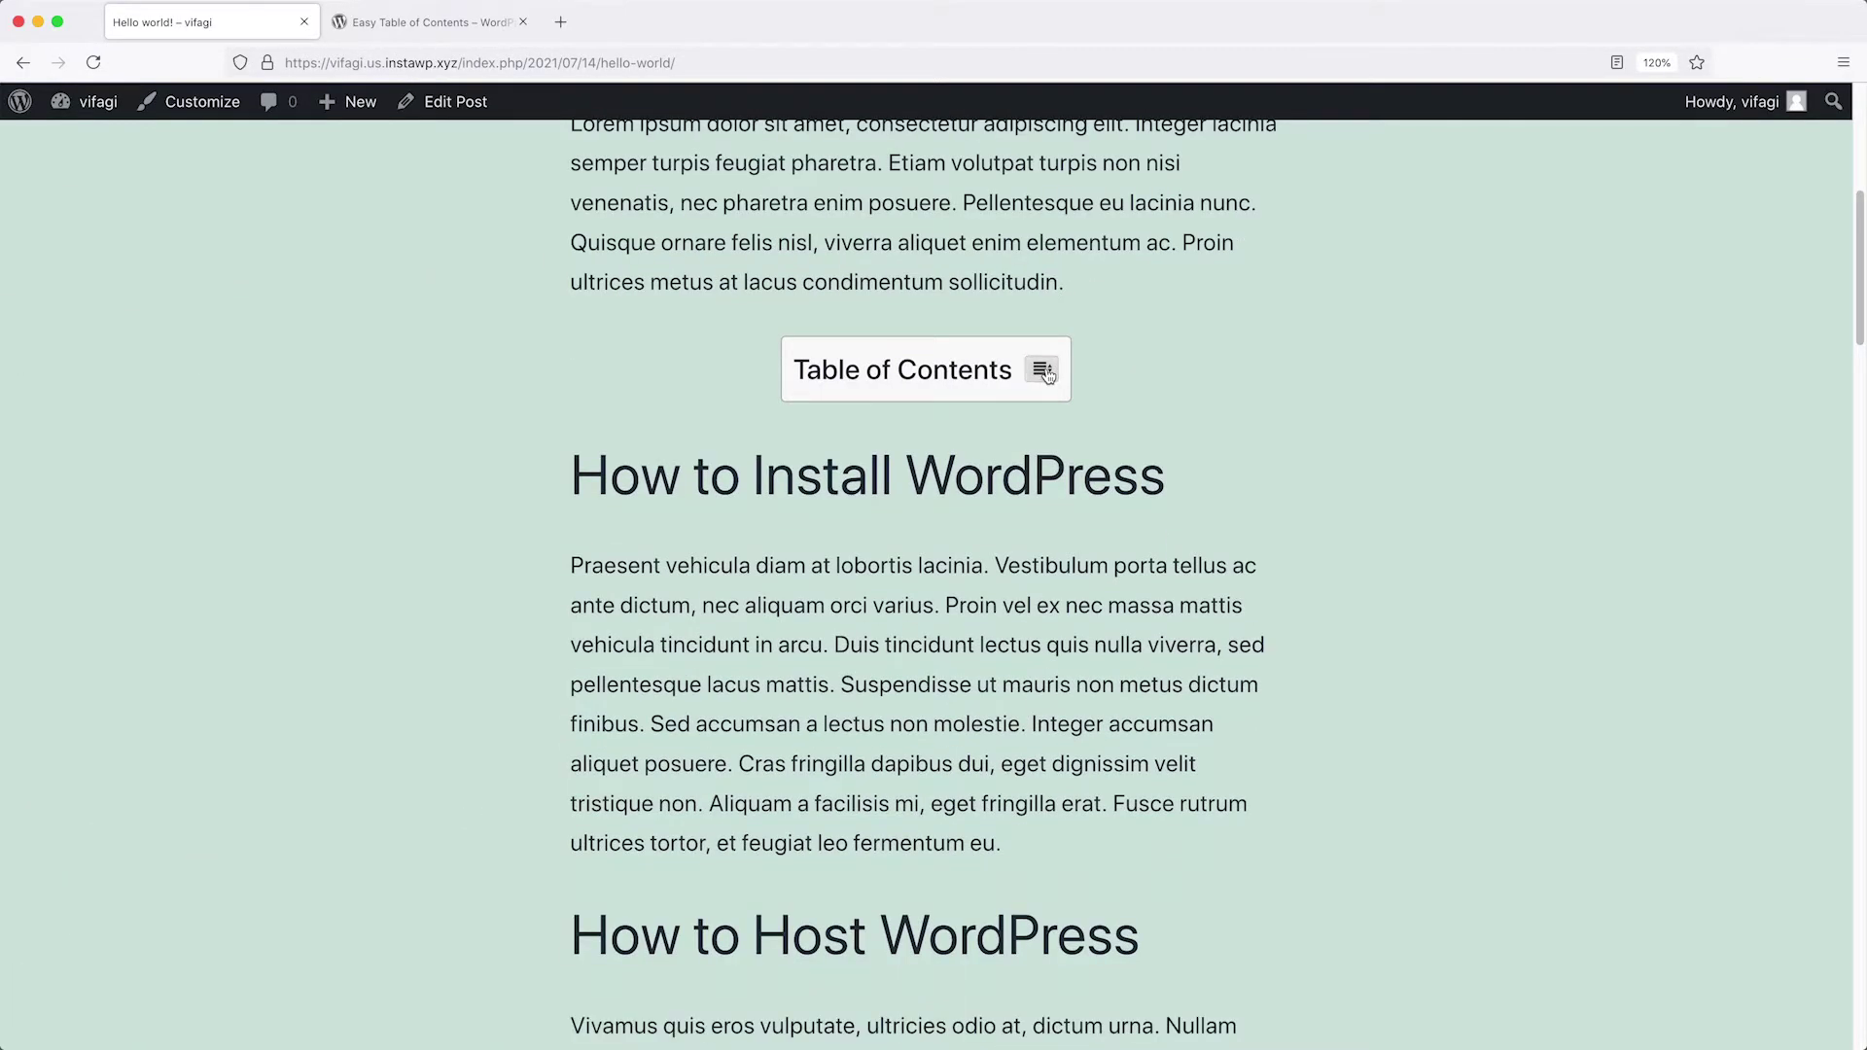
pyautogui.click(1045, 370)
pyautogui.click(860, 512)
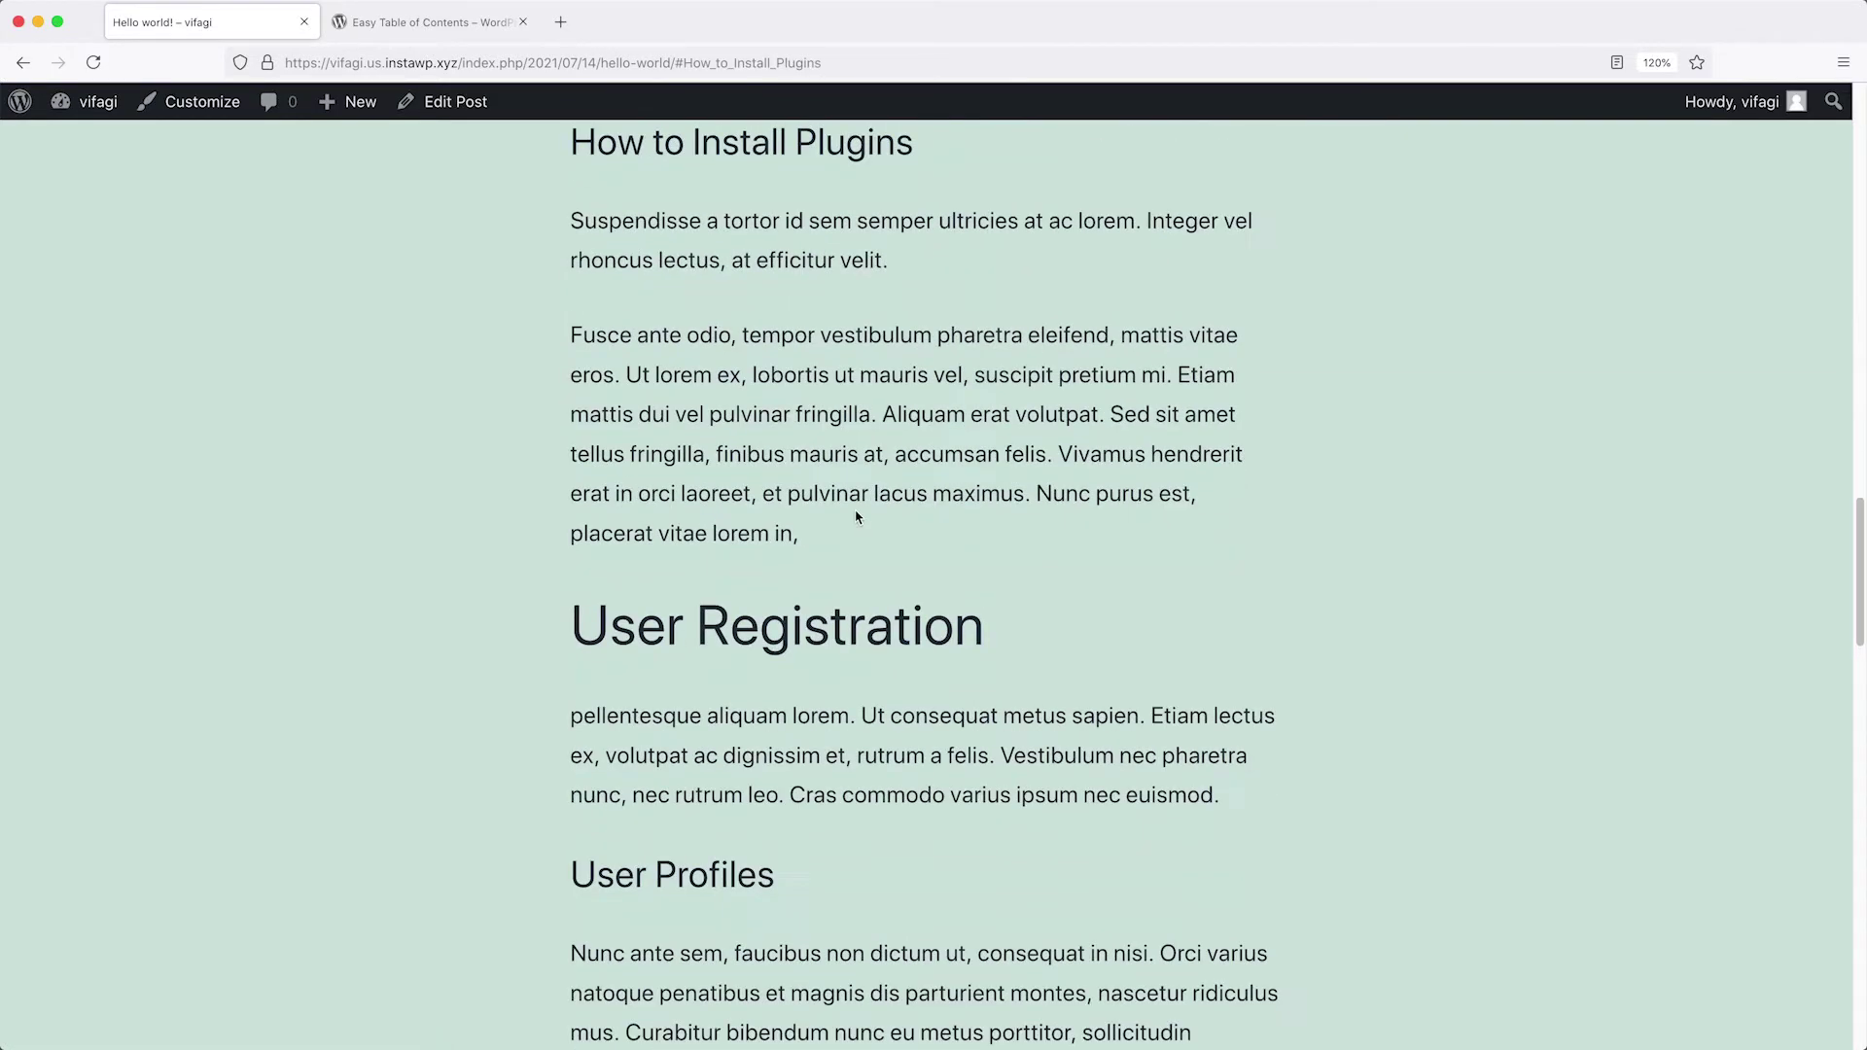
pyautogui.scroll(15, 862, 609)
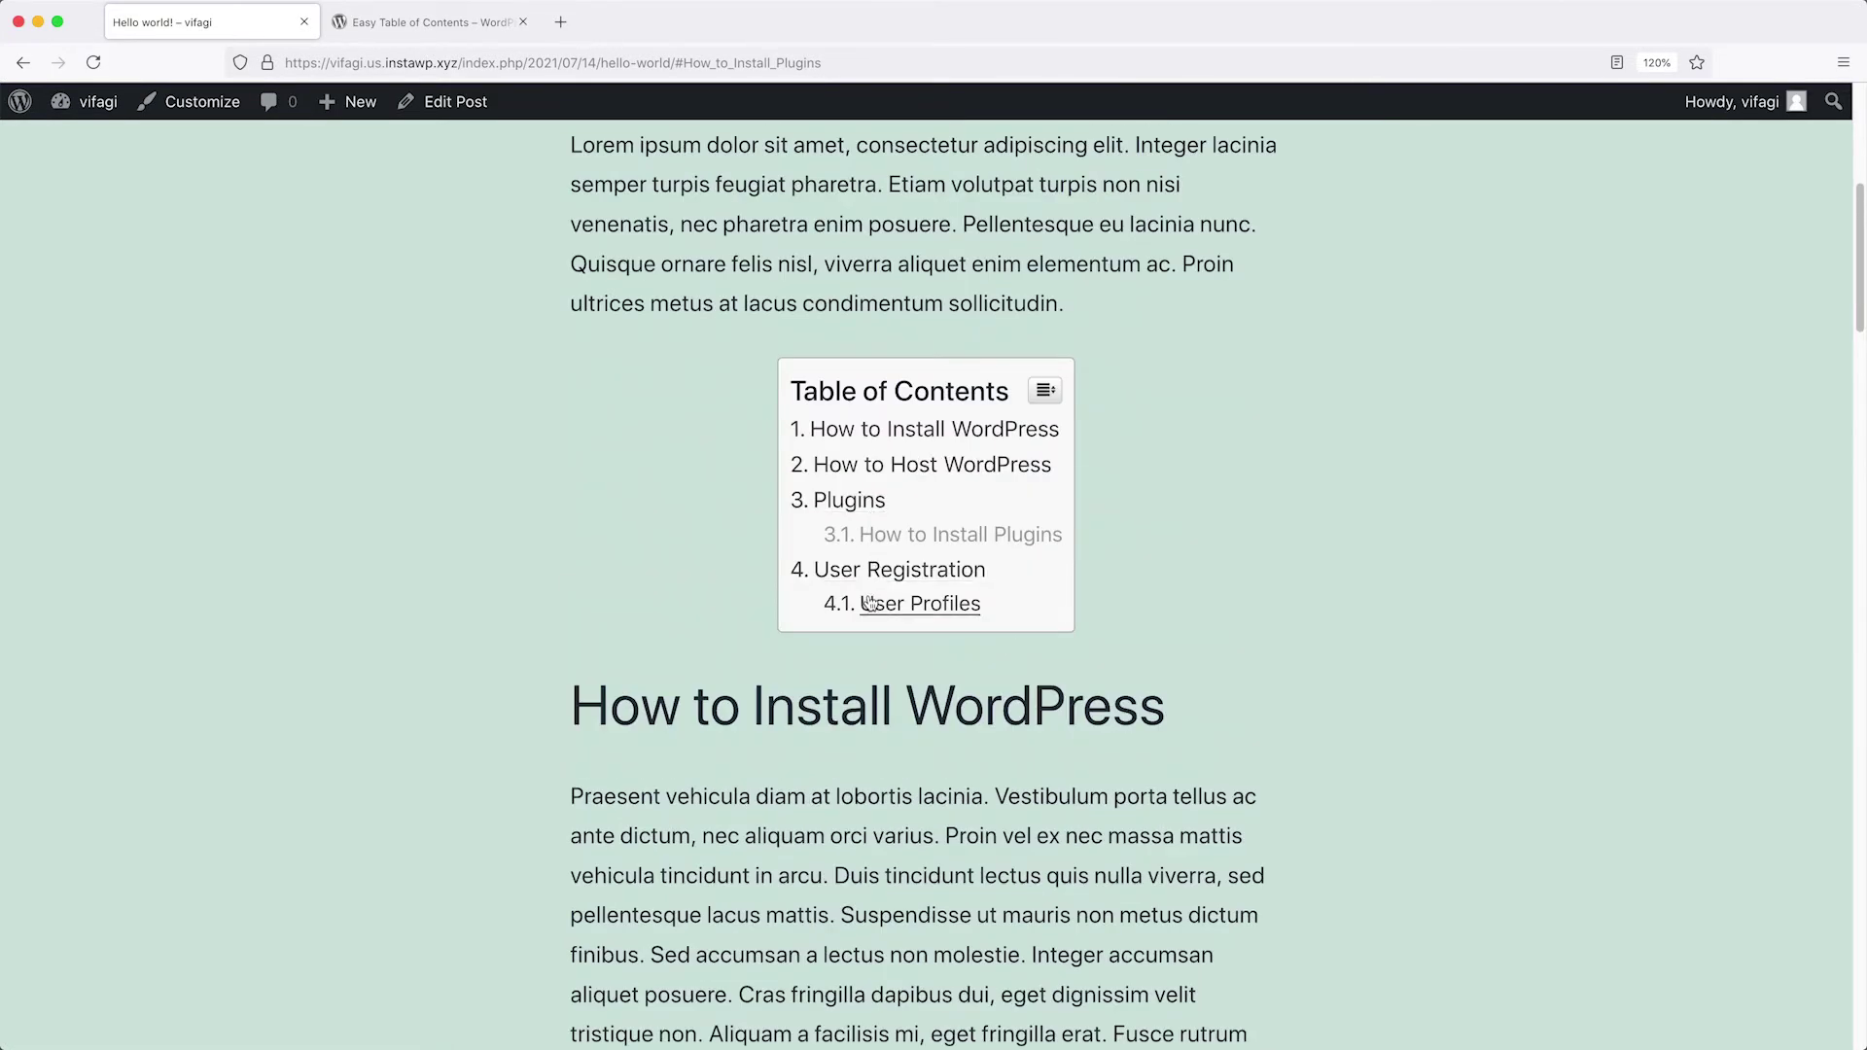
pyautogui.click(869, 603)
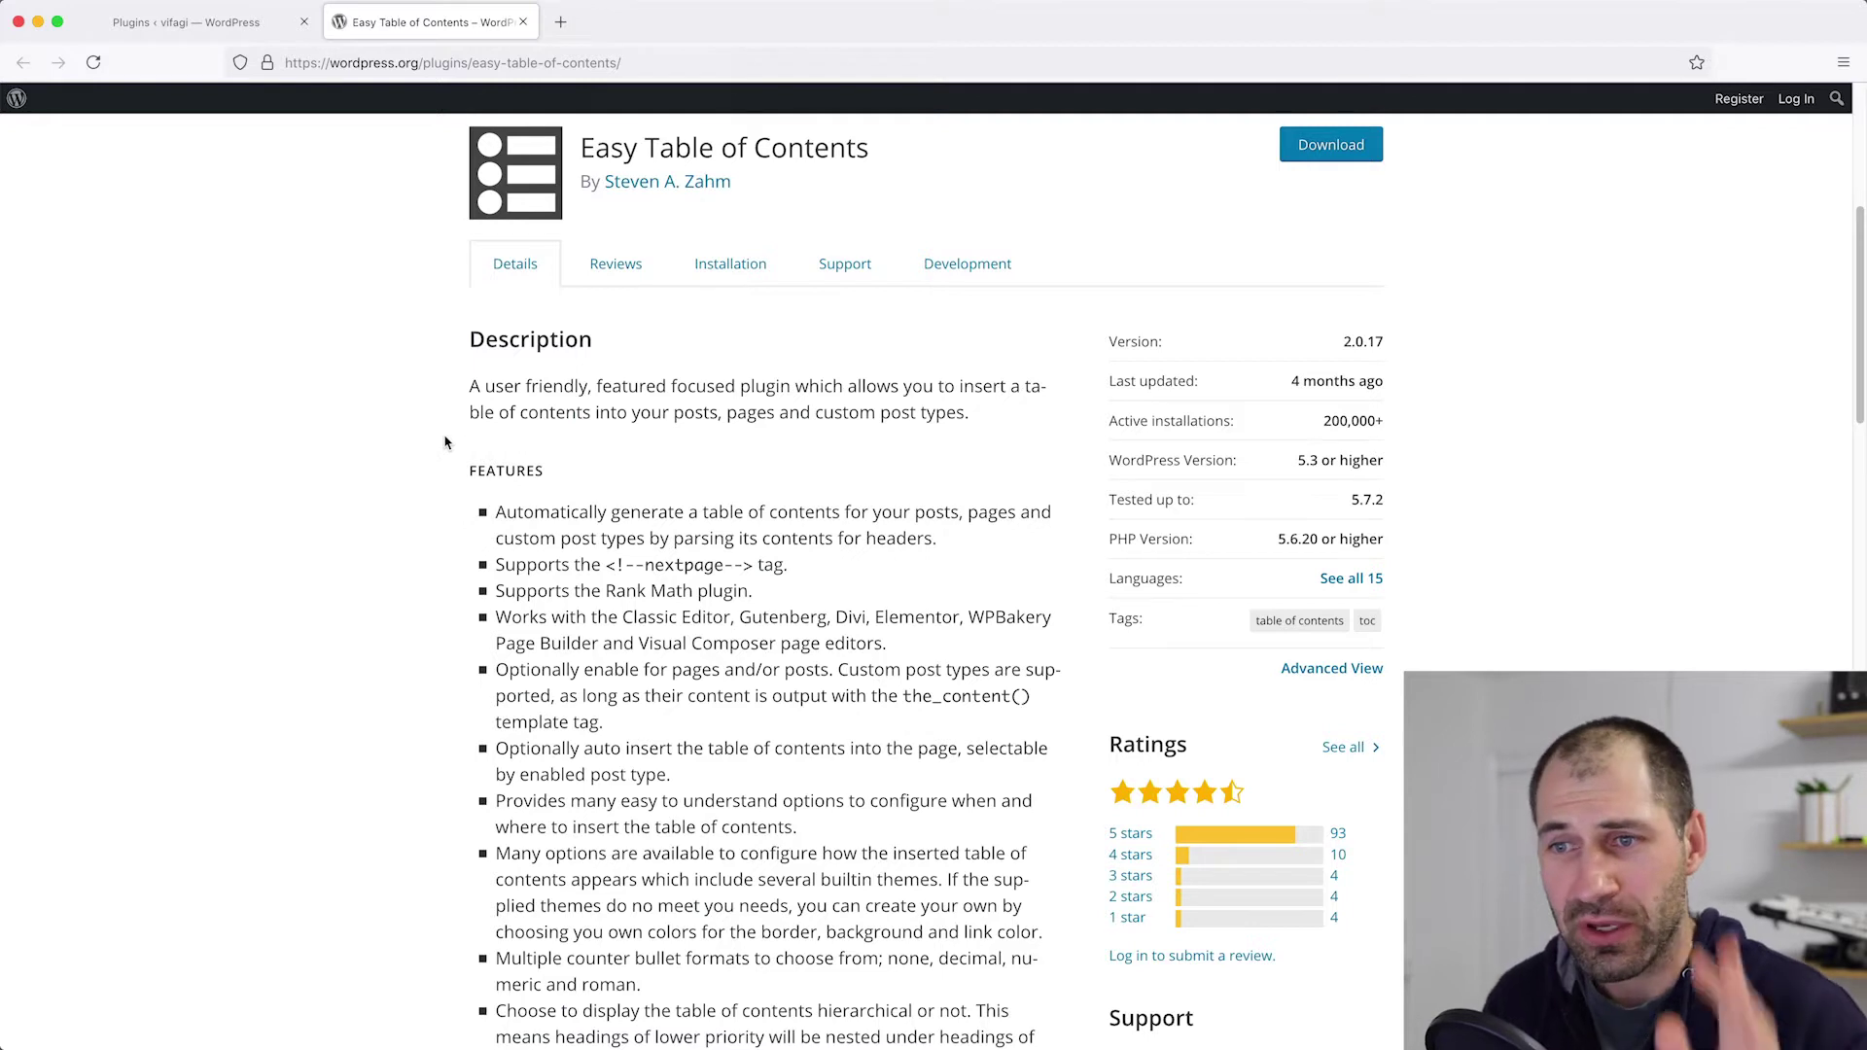
# View the published Hello world! post from the site's post list and examine its heading structure.
pyautogui.click(252, 36)
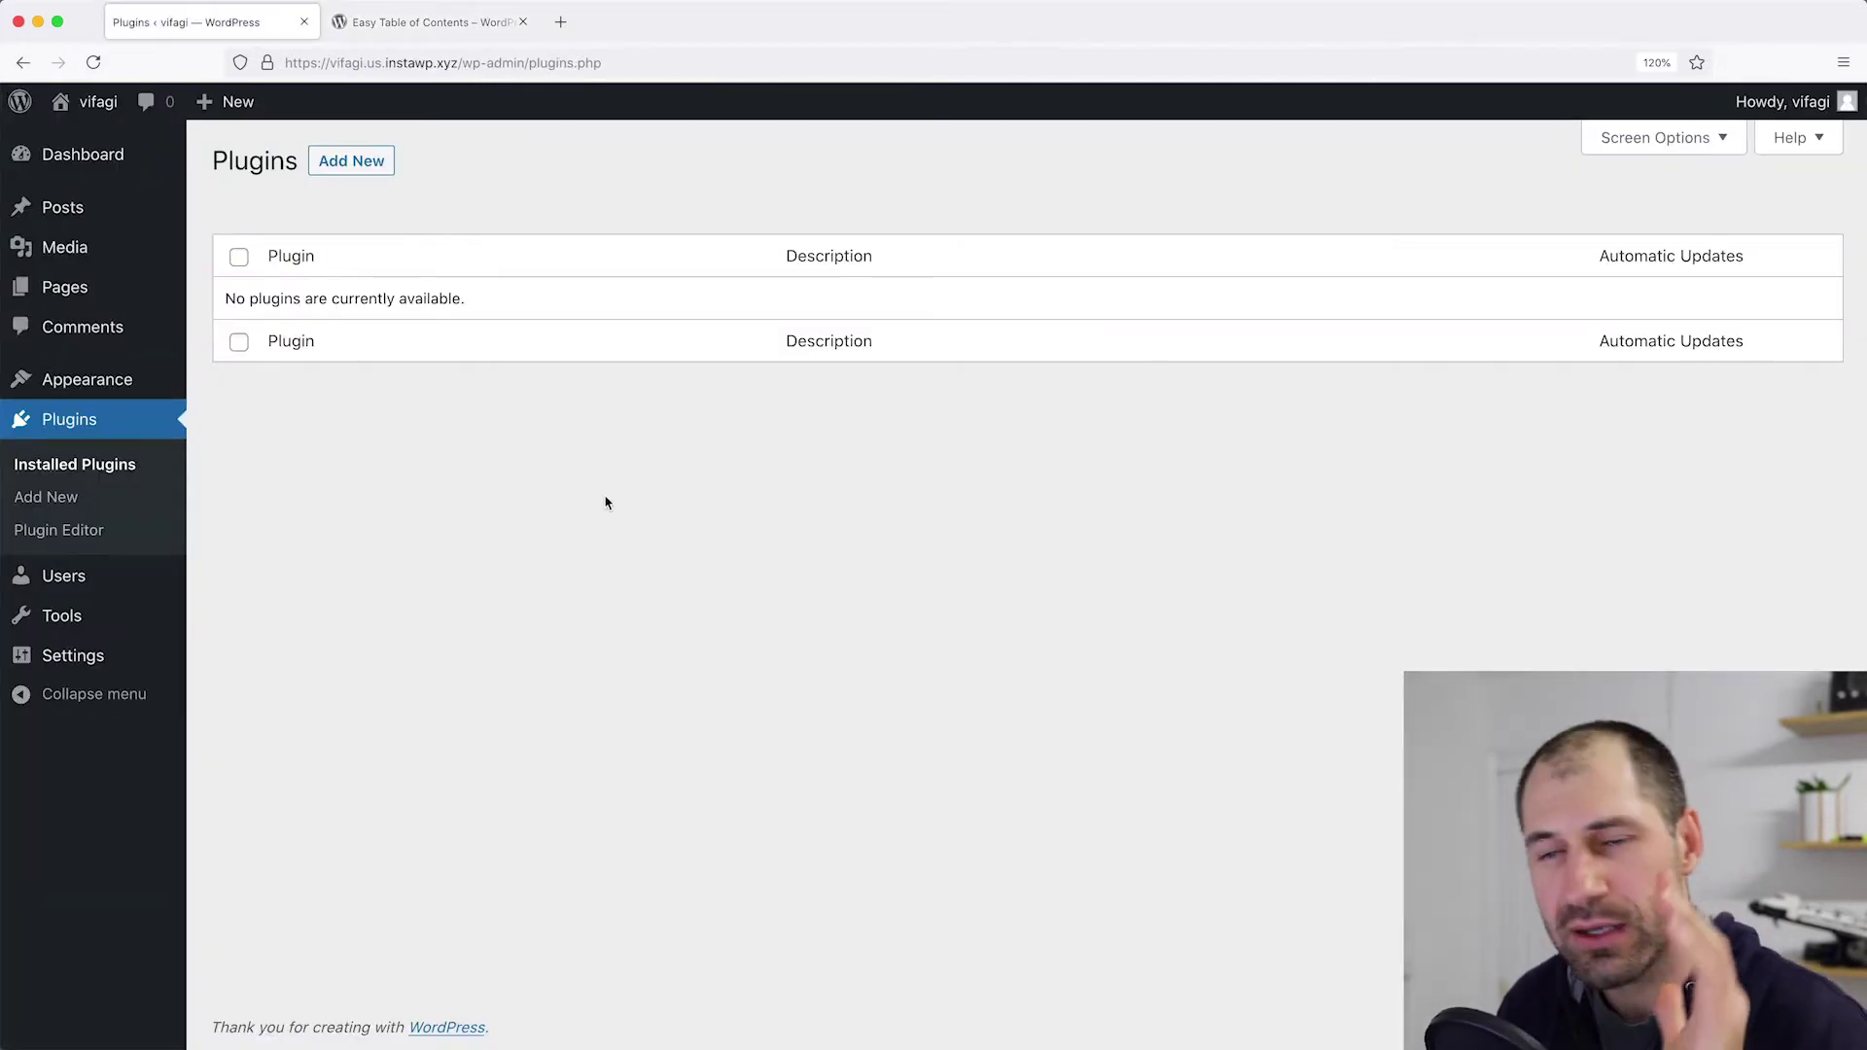
pyautogui.click(93, 209)
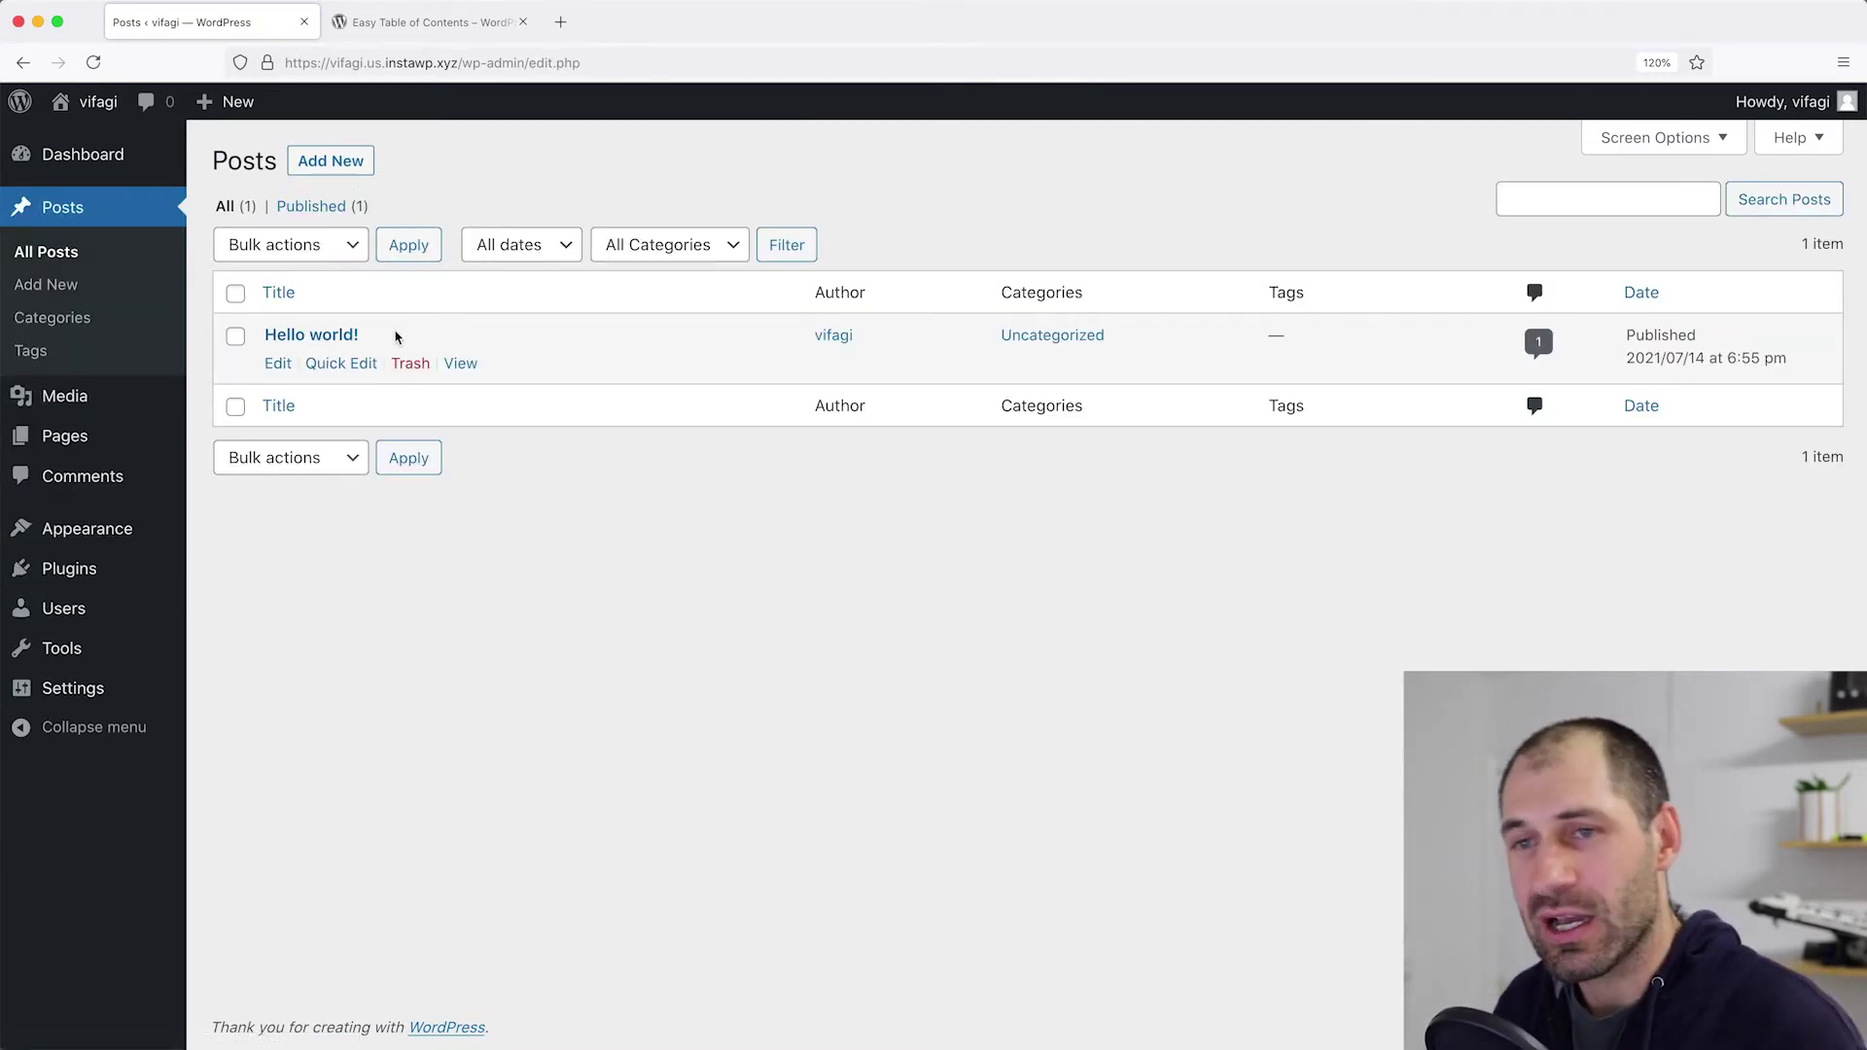
pyautogui.click(462, 364)
pyautogui.scroll(-10, 826, 496)
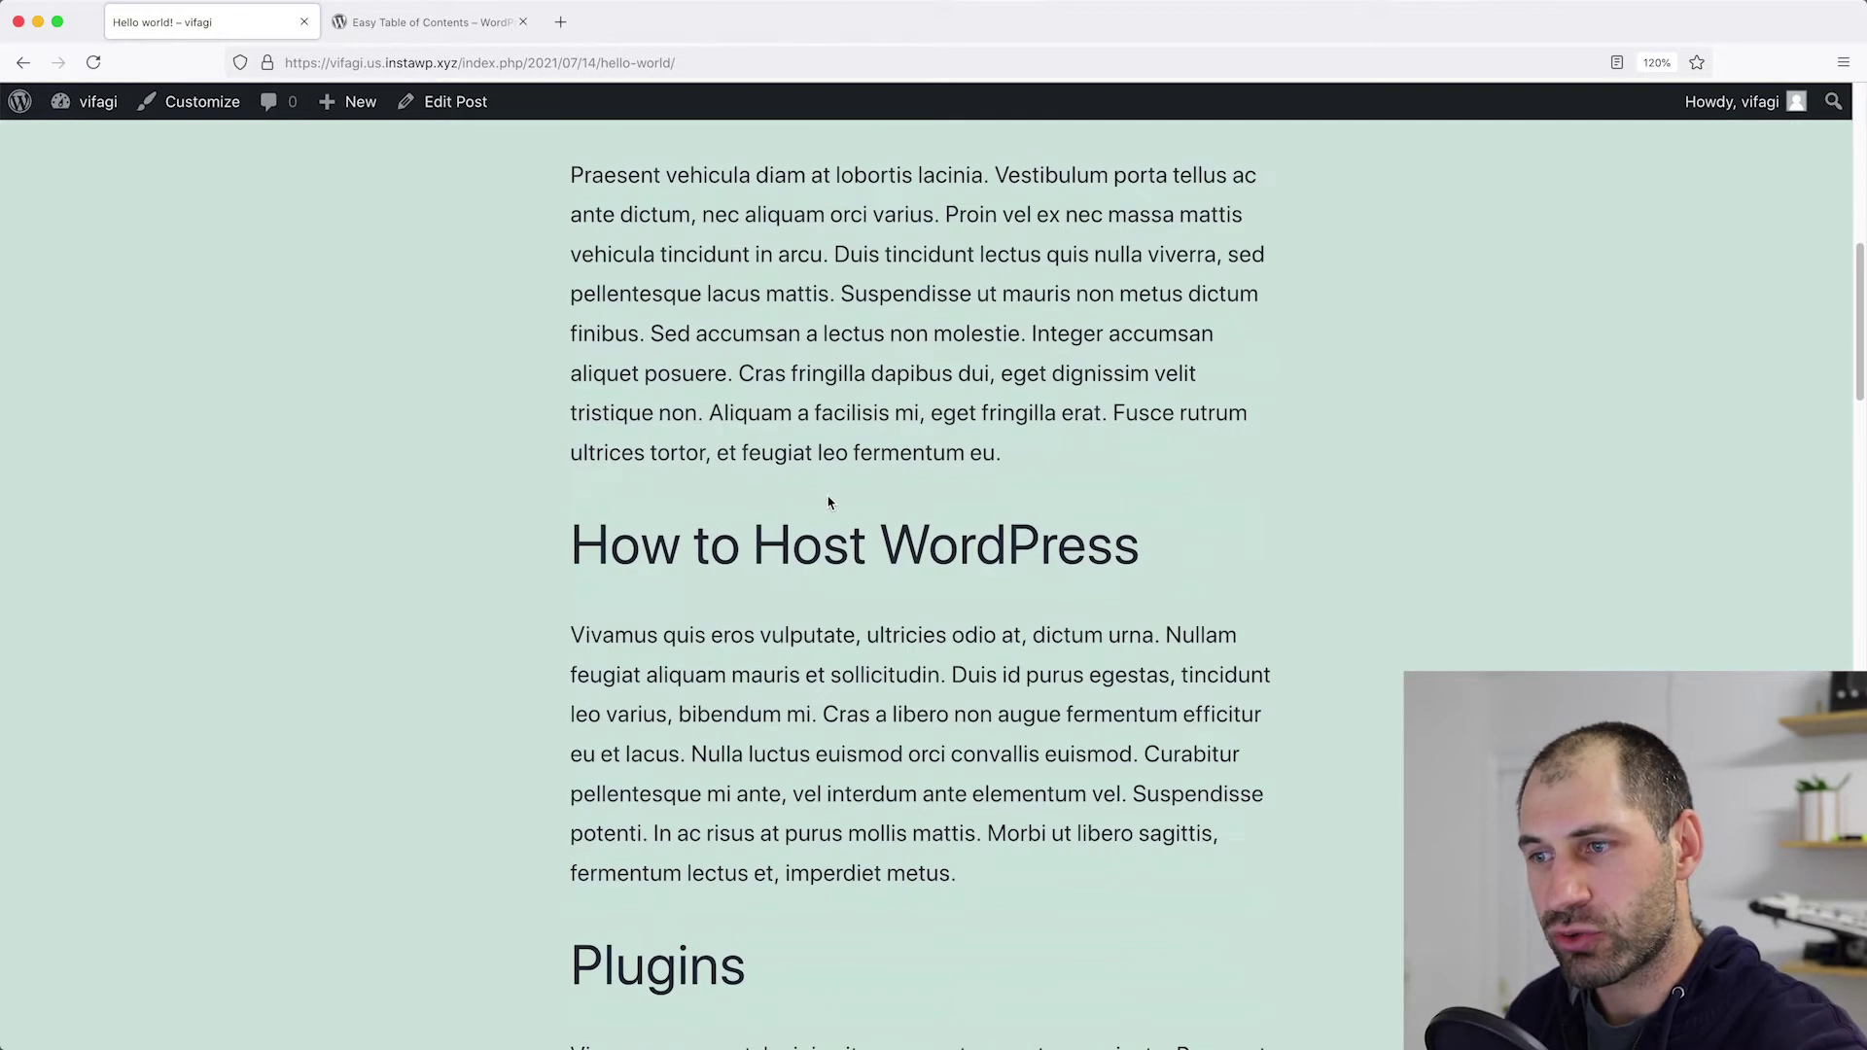
pyautogui.scroll(-3, 830, 502)
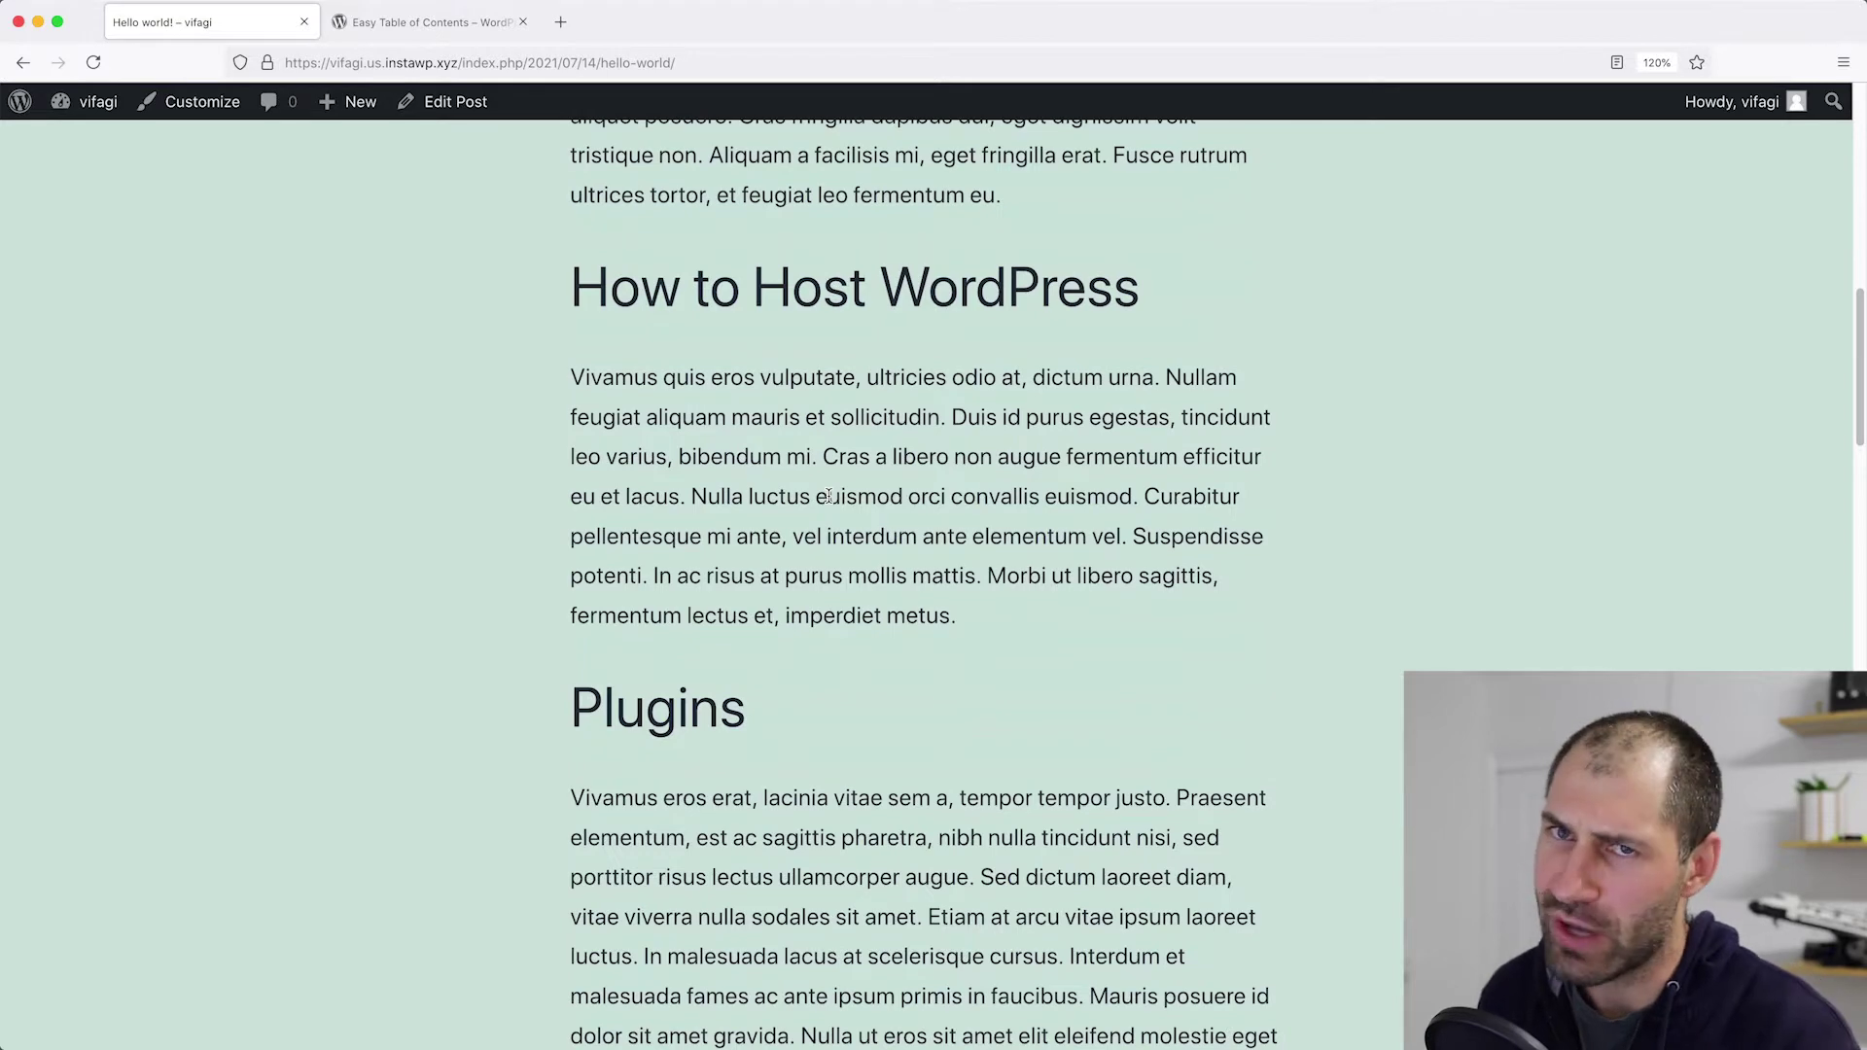
pyautogui.scroll(-4, 817, 491)
pyautogui.scroll(4, 792, 477)
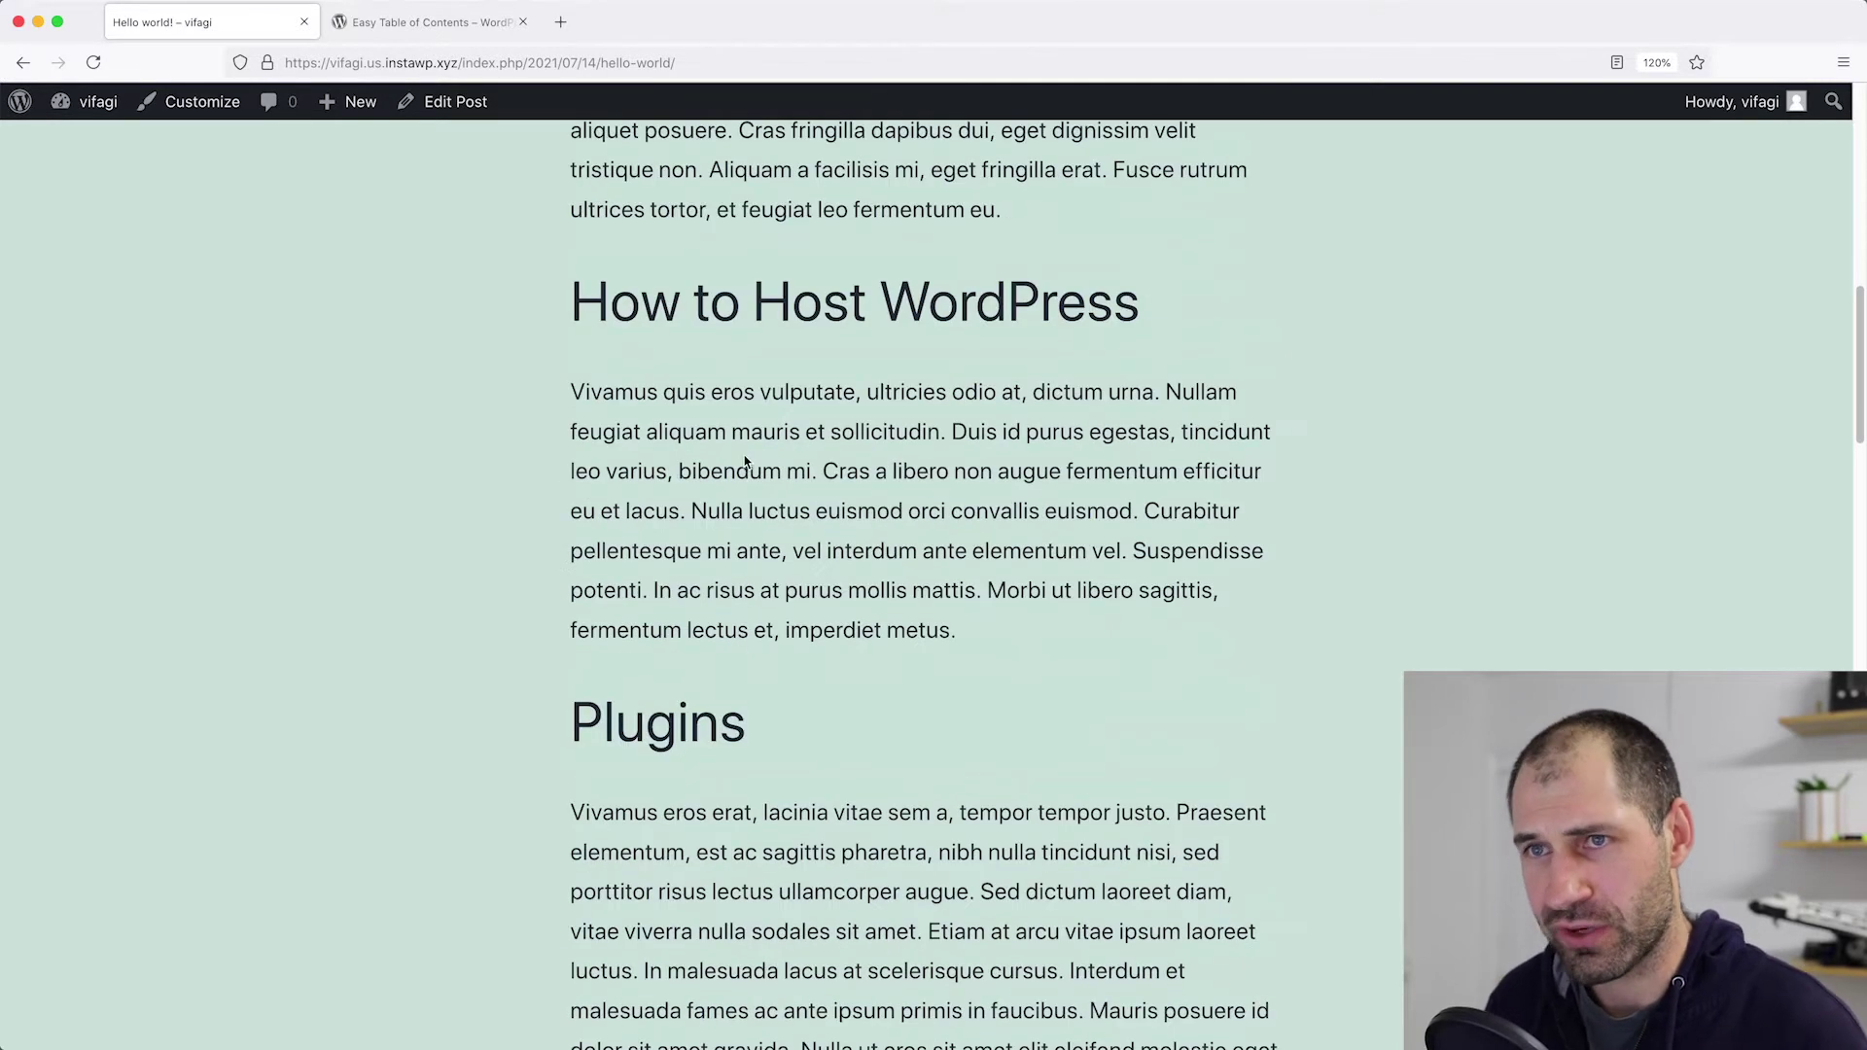
pyautogui.press('super+Left')
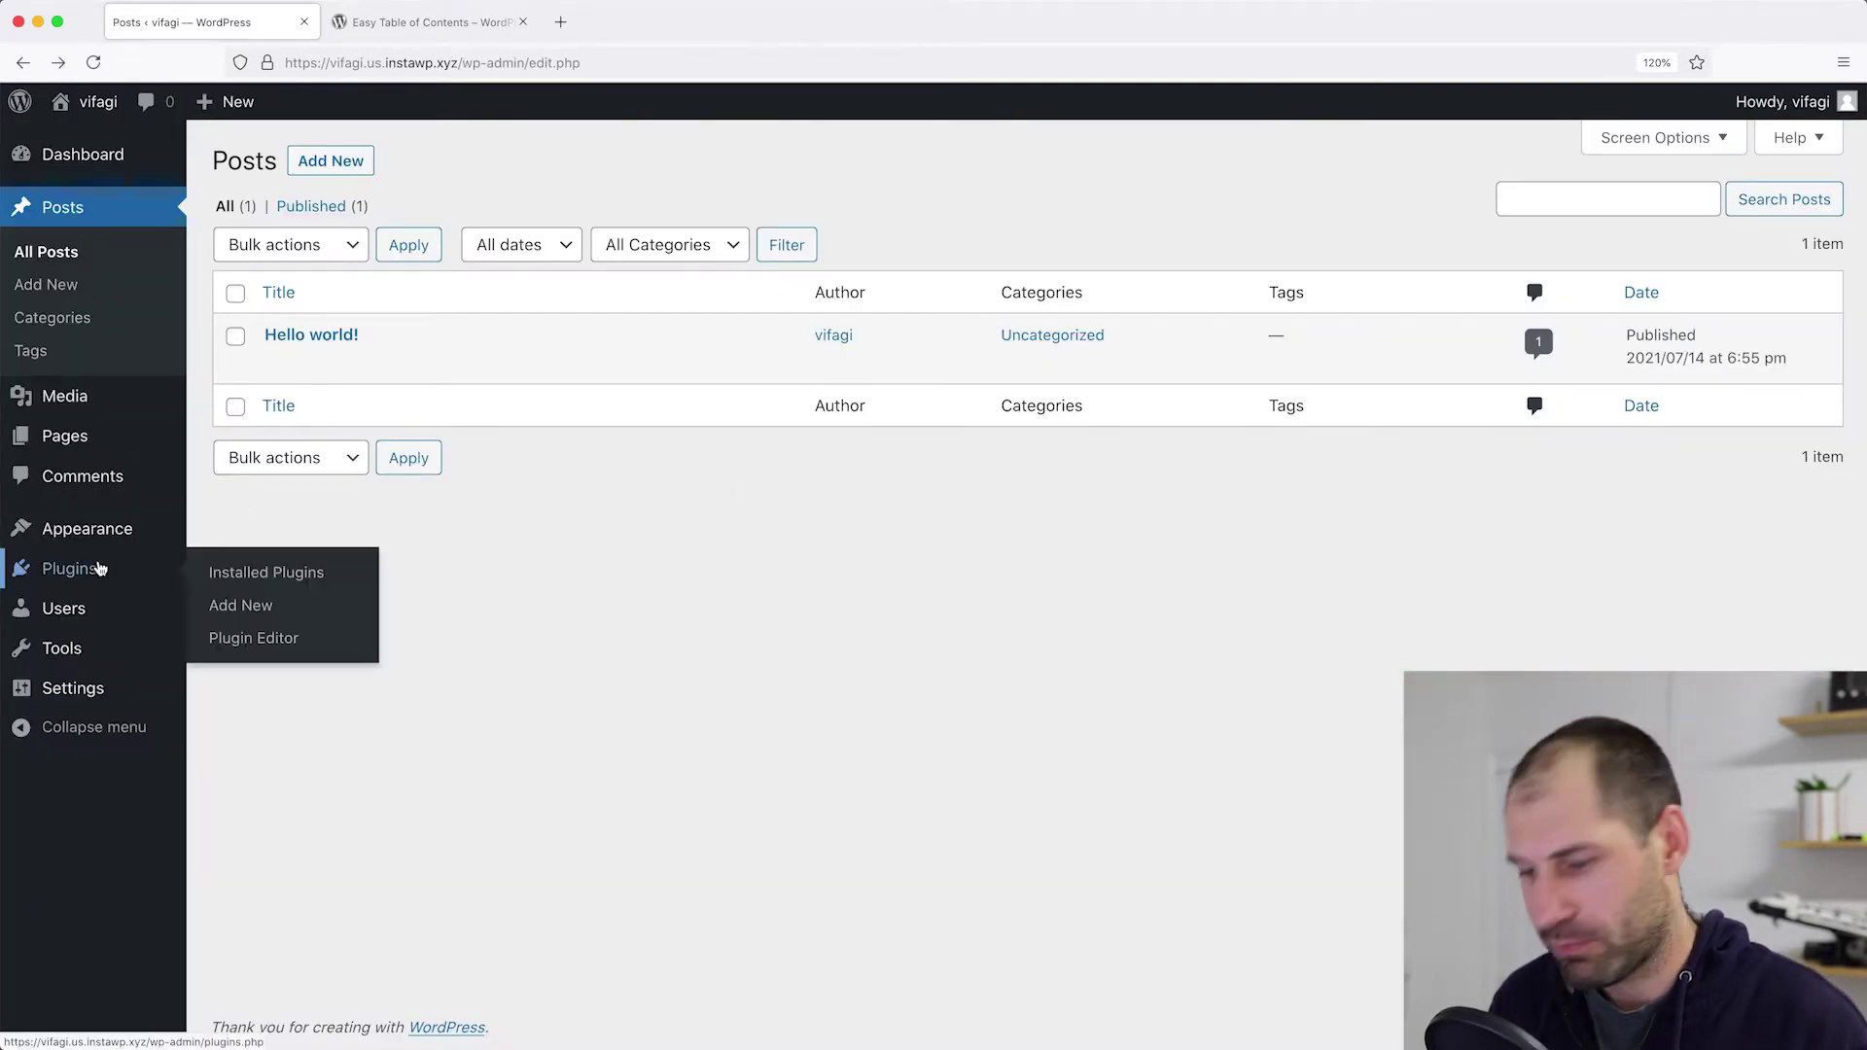
# Find the Easy Table of Contents plugin using its wordpress.org/plugins/easy-table-of-contents/ address, and install and activate it.
pyautogui.click(98, 568)
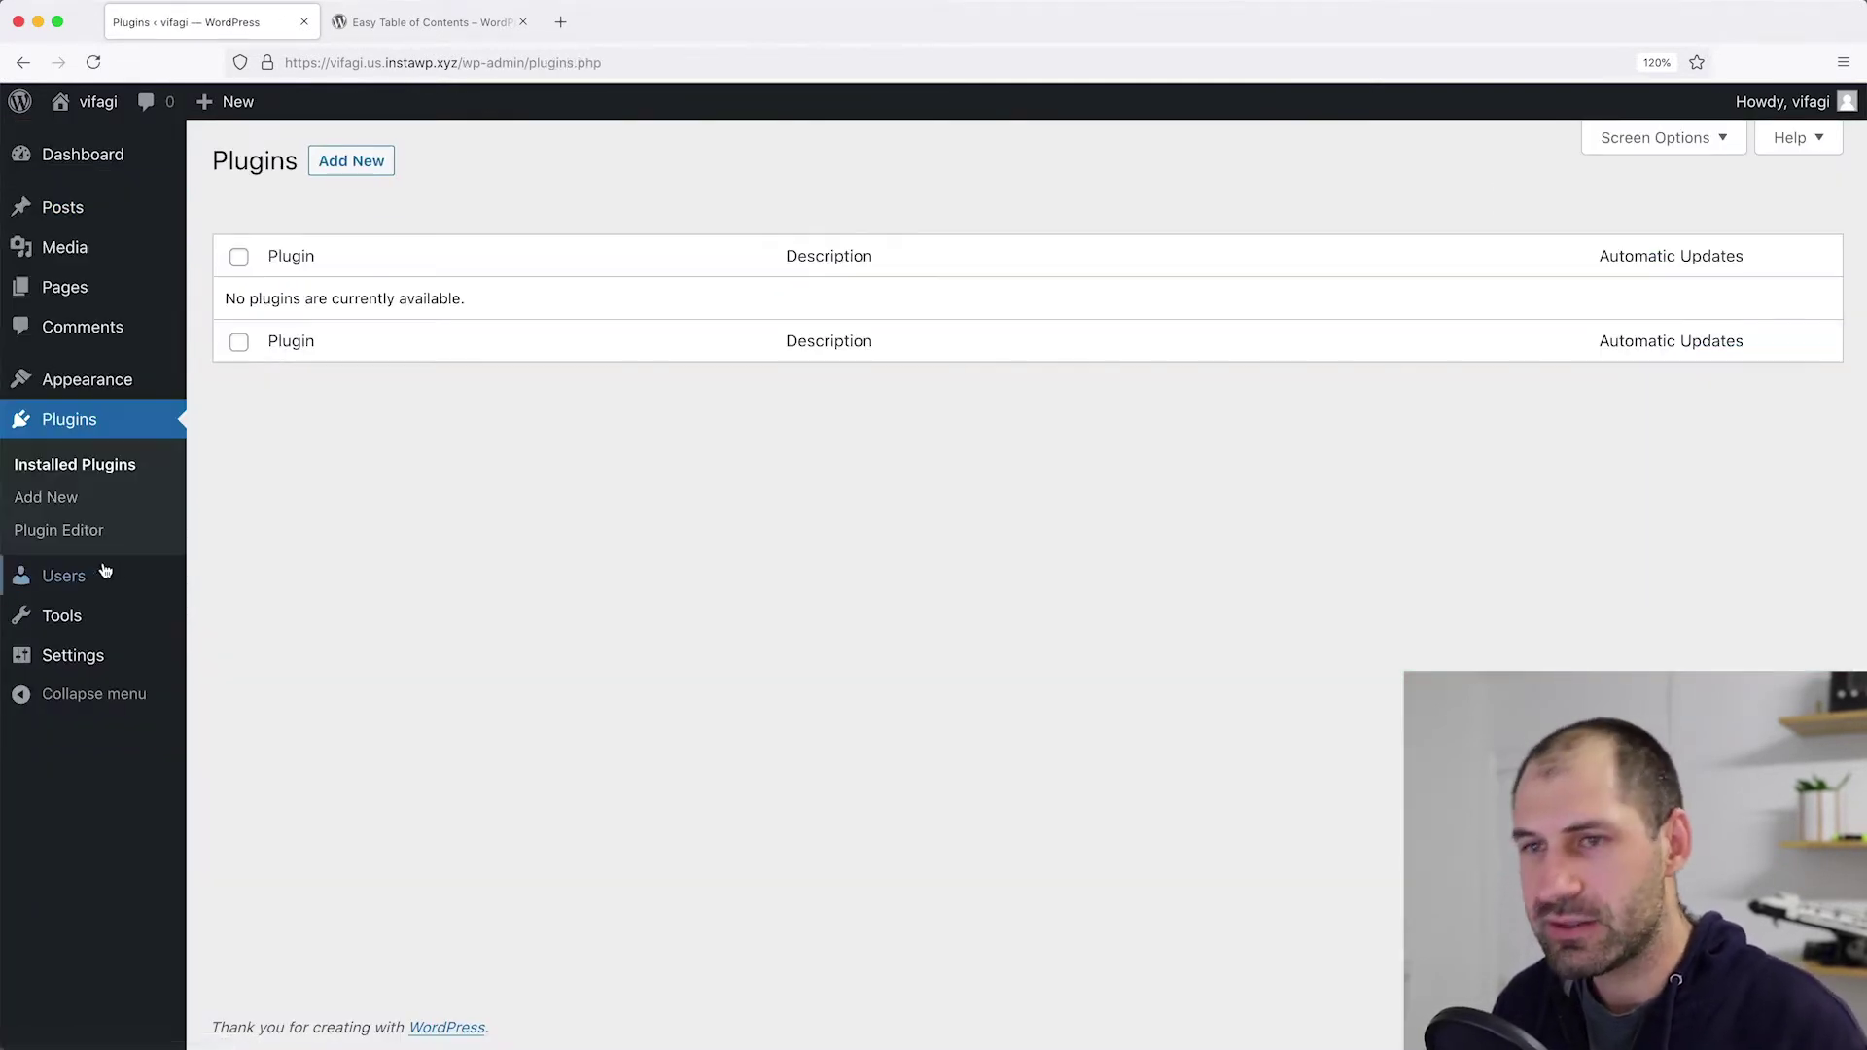
pyautogui.click(385, 171)
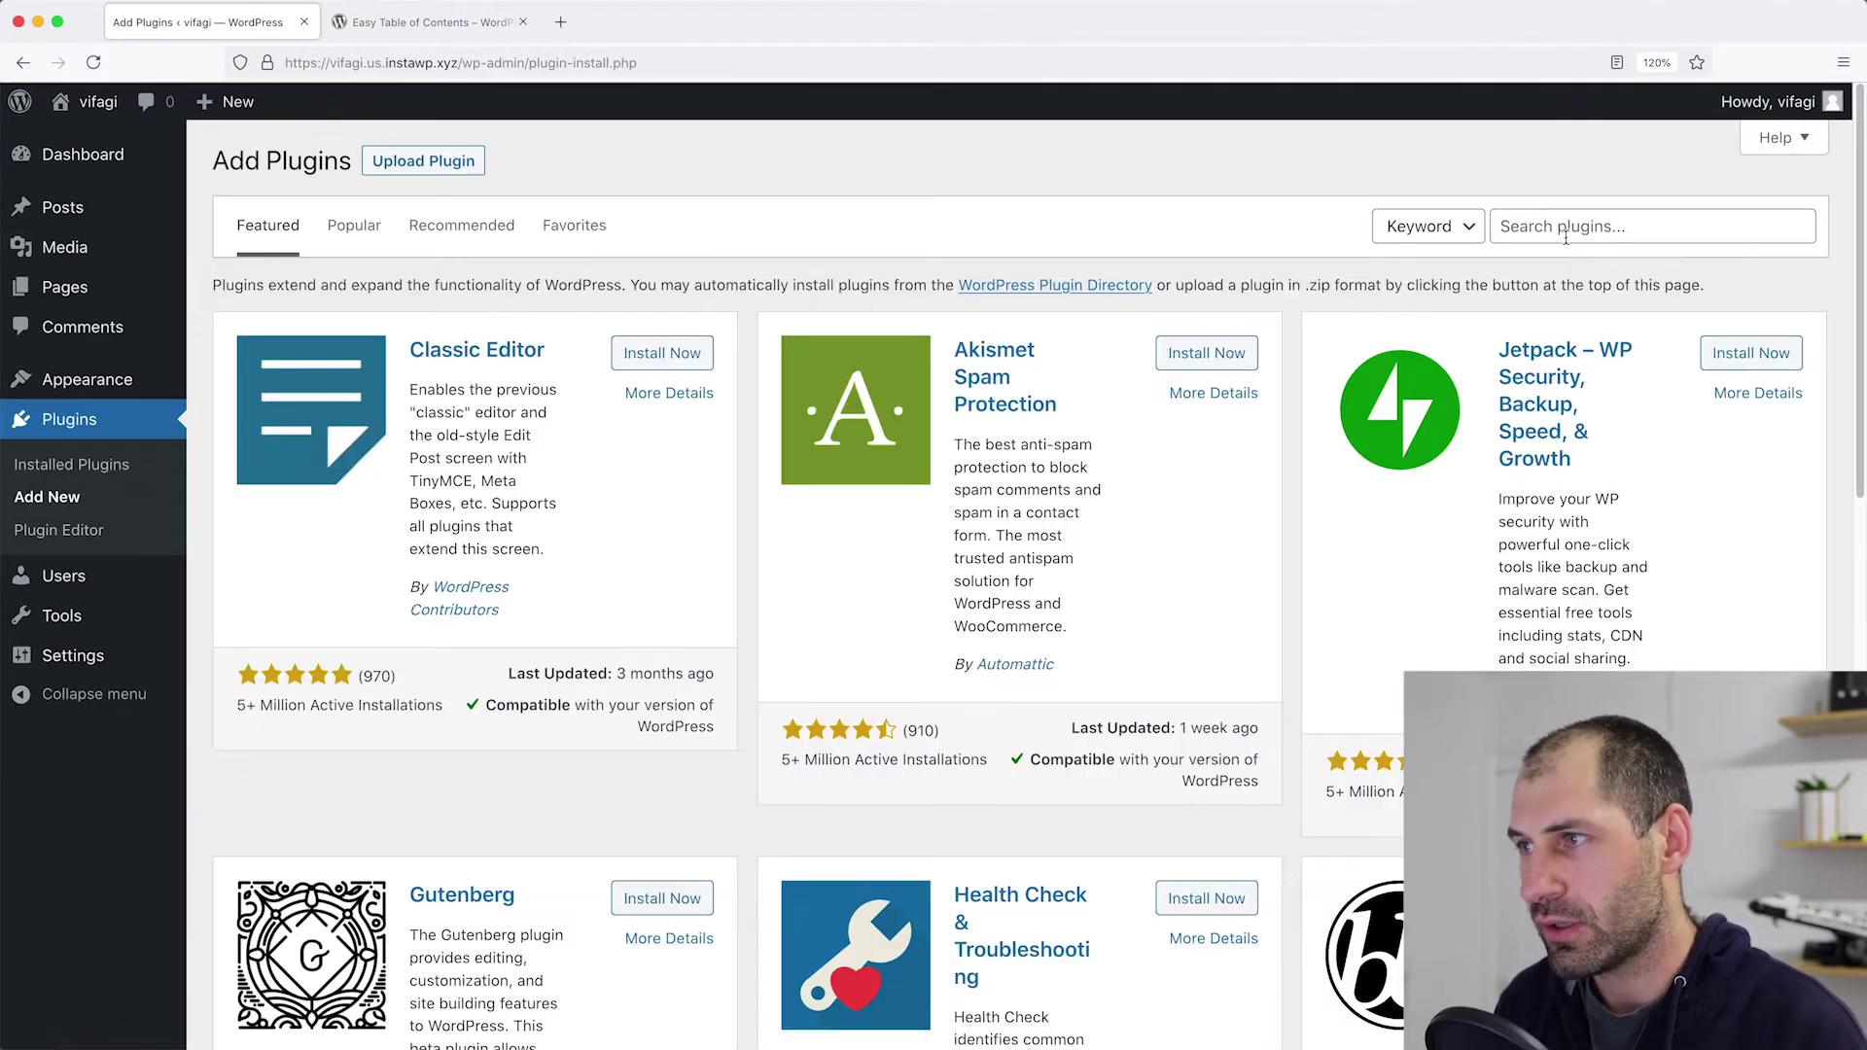
pyautogui.click(1565, 236)
pyautogui.write('https://wordpress.org/plugins/easy-table-of-contents/')
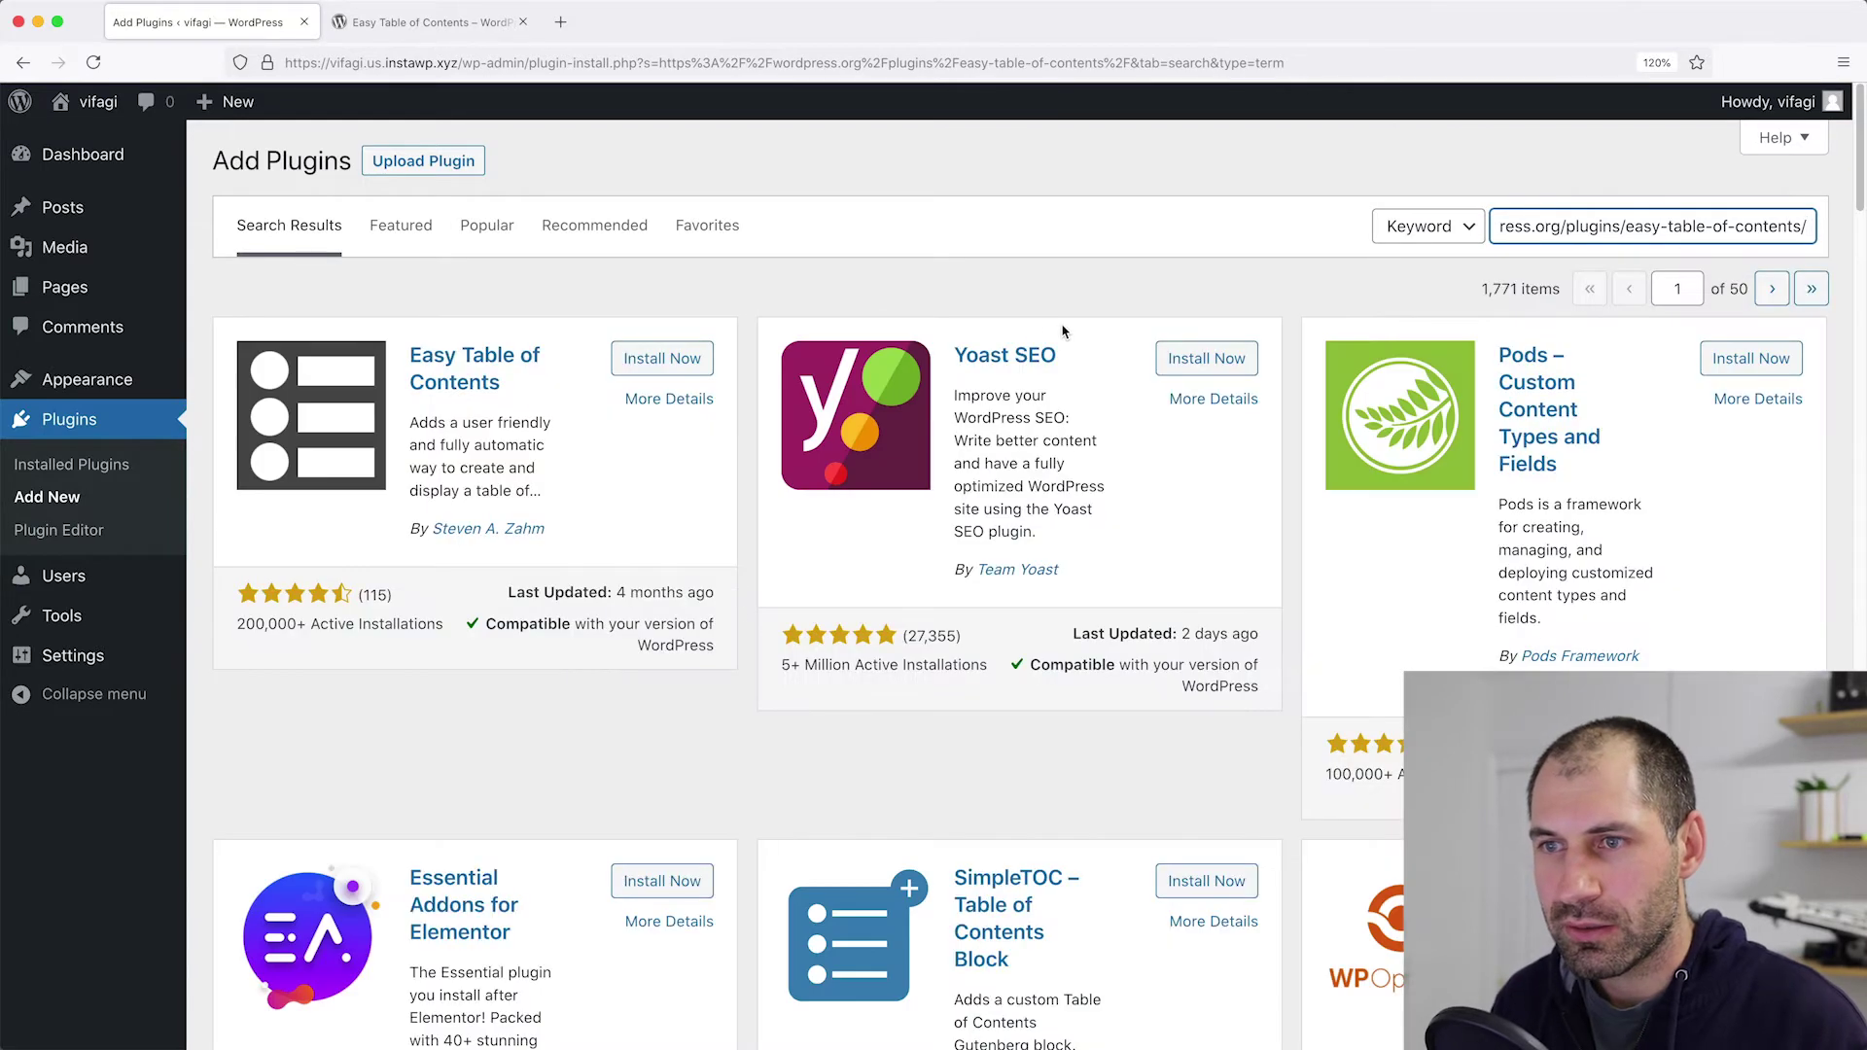
pyautogui.click(665, 360)
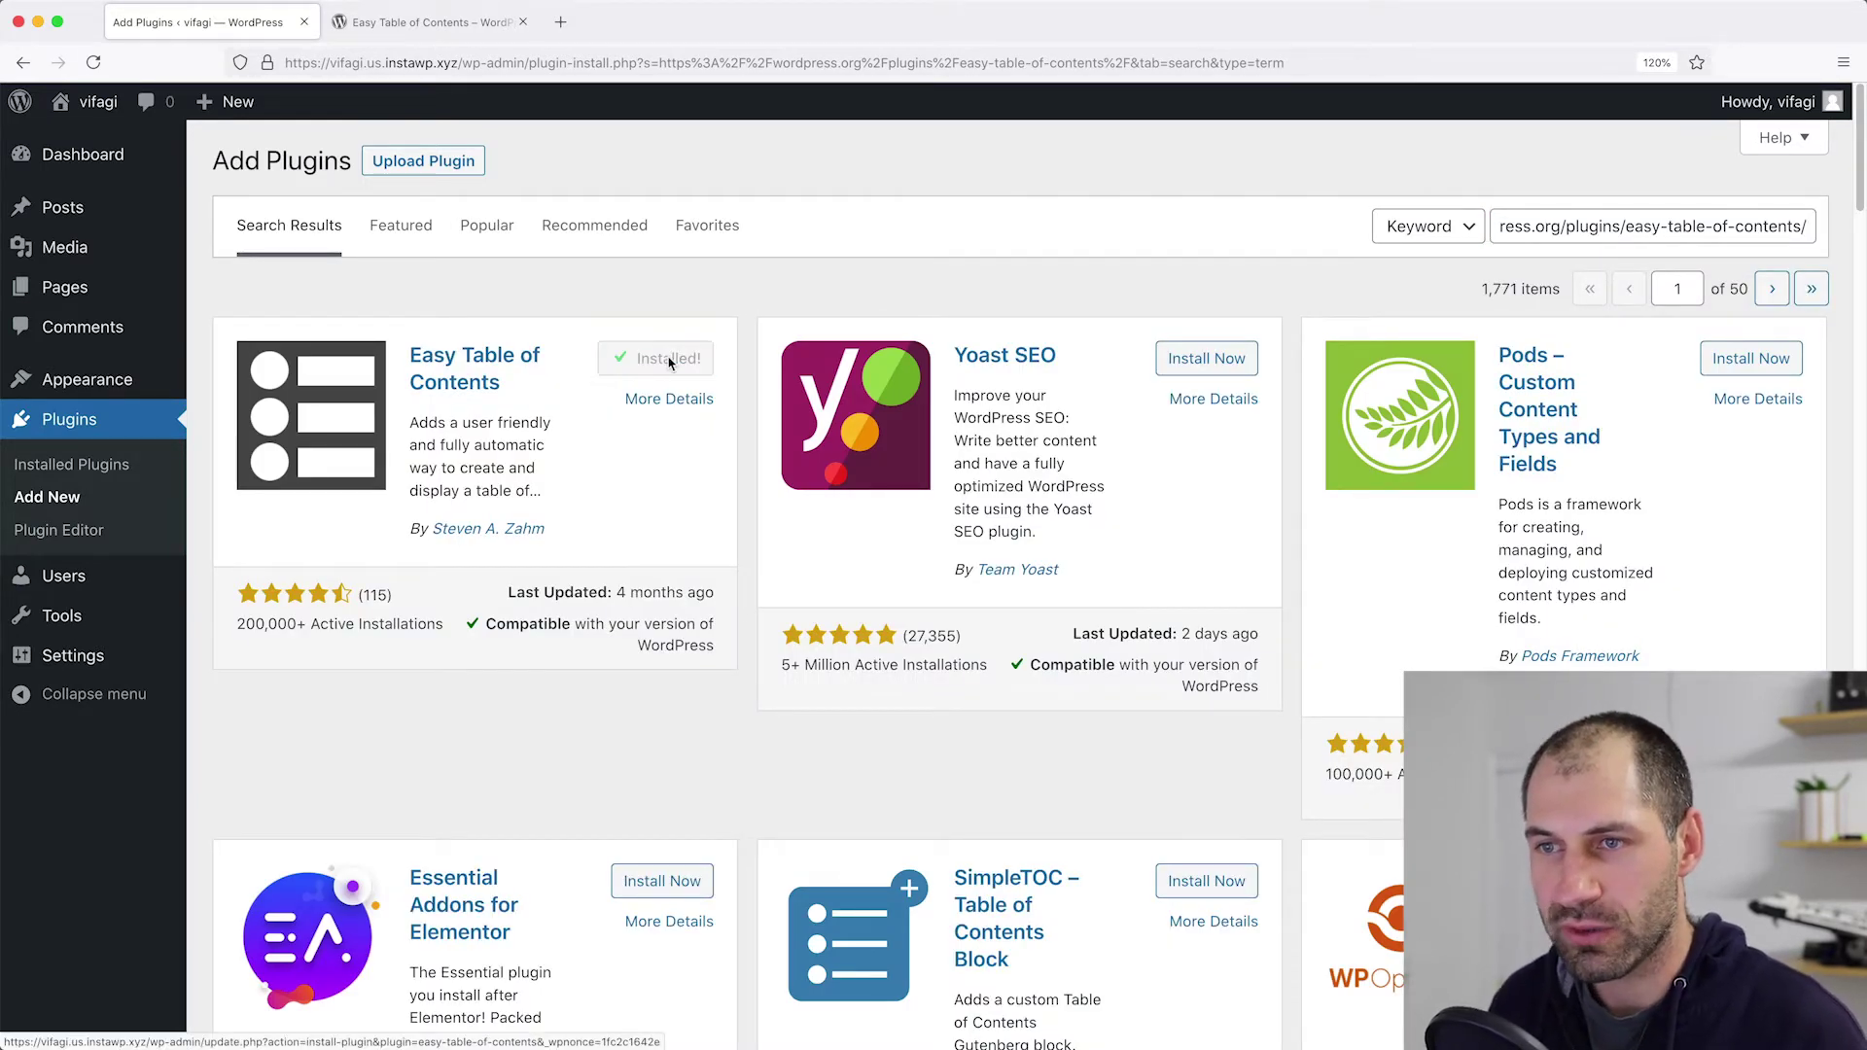
pyautogui.click(672, 360)
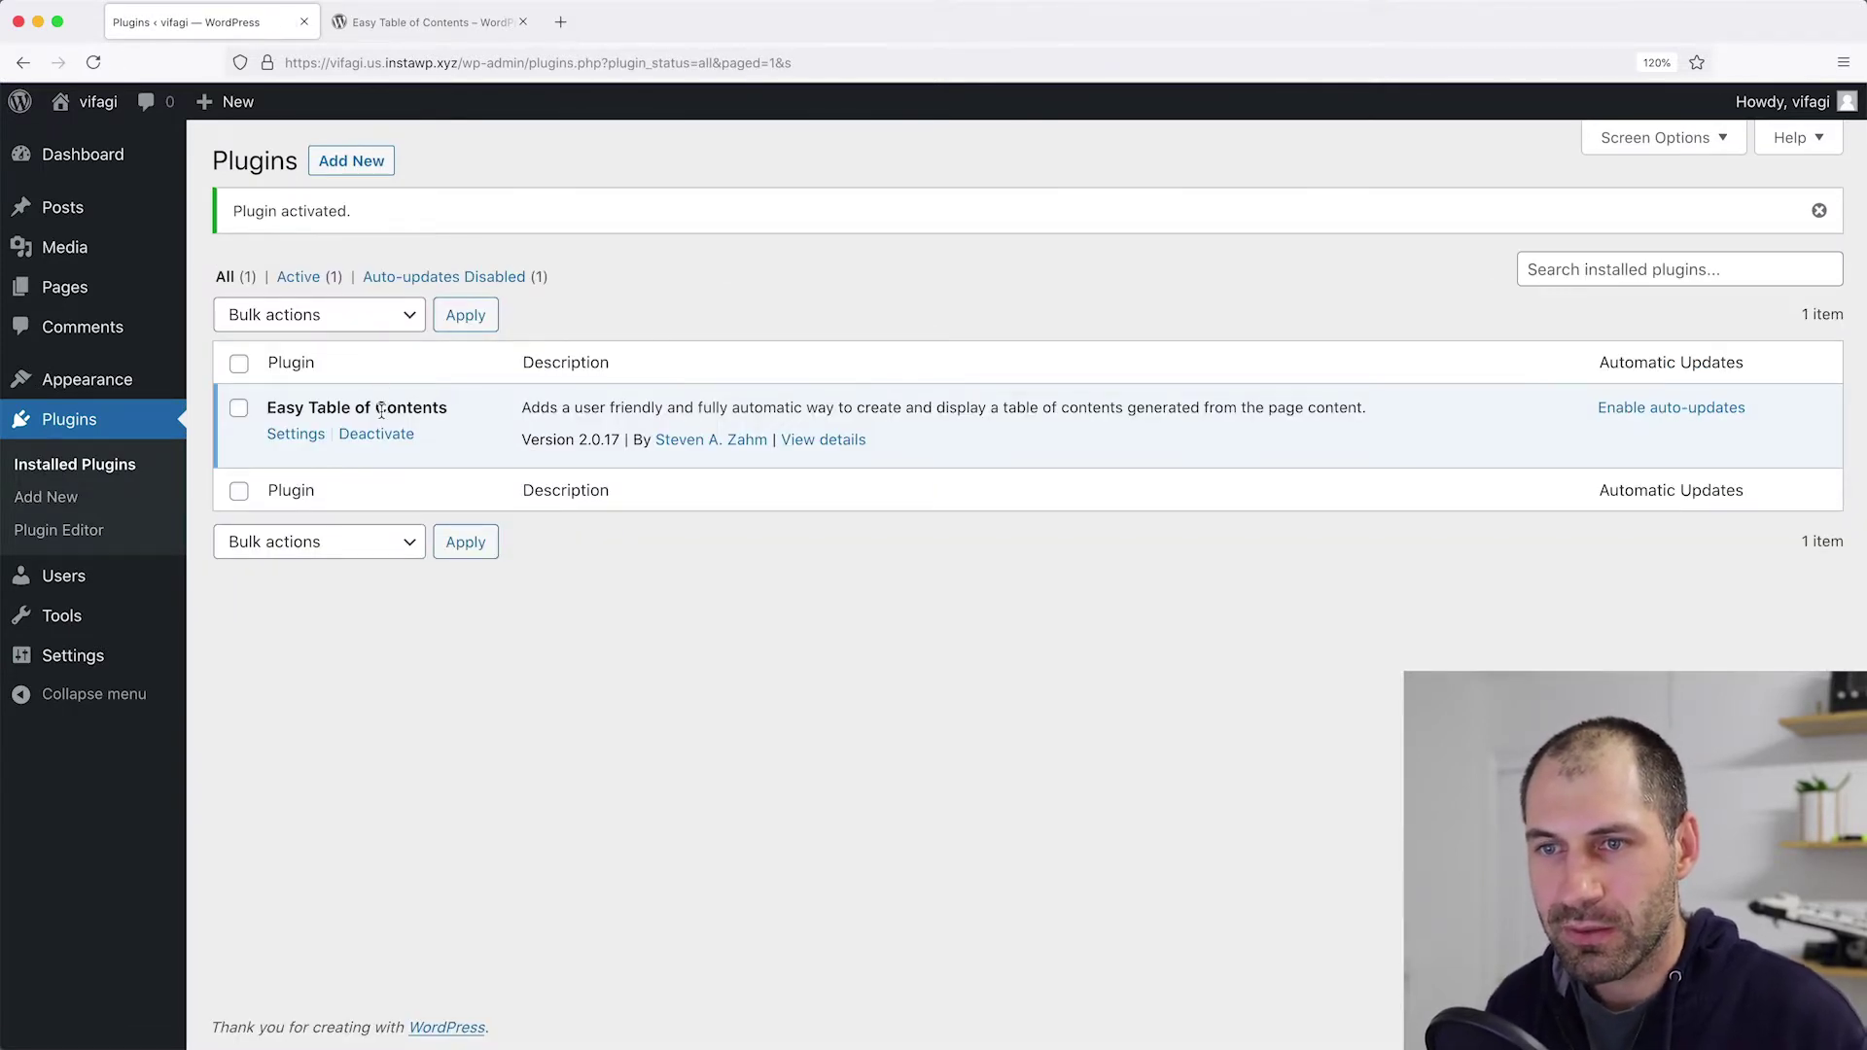
# In the Easy Table of Contents settings, enable support for Posts and keep the position at Before first heading (default).
pyautogui.click(297, 438)
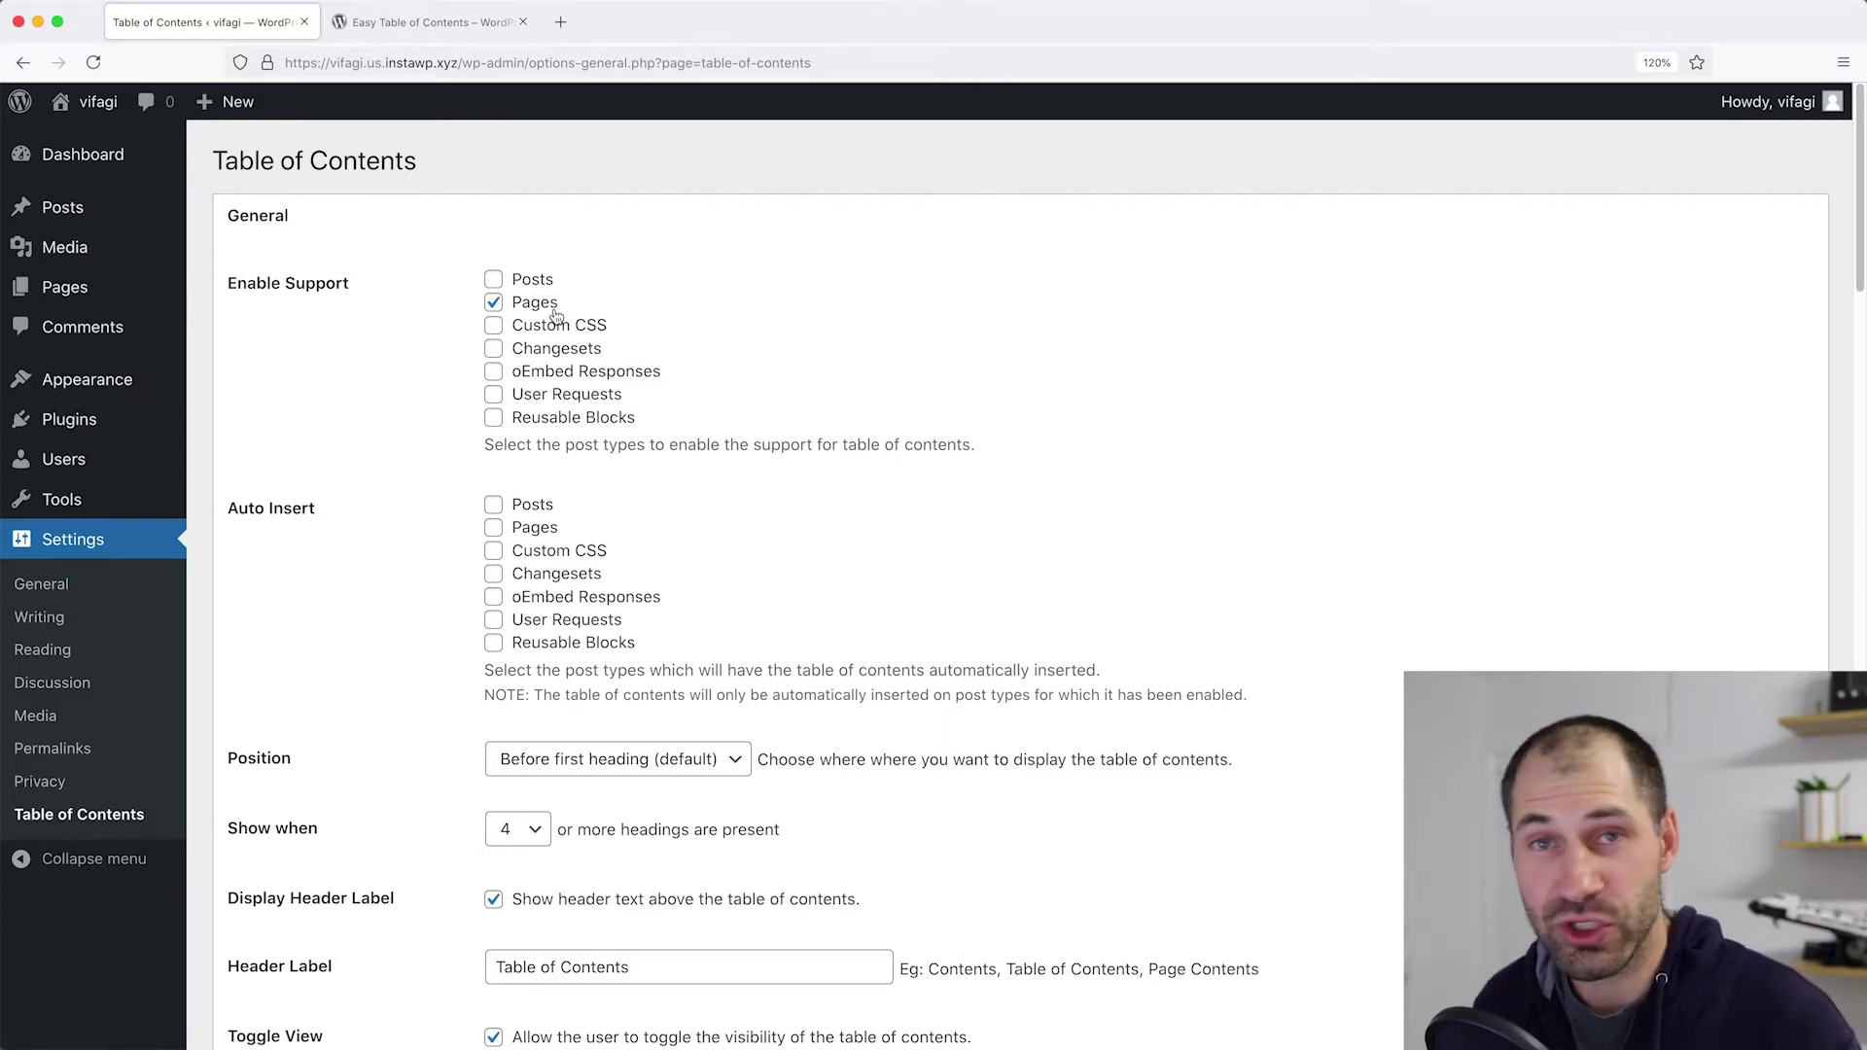
pyautogui.click(535, 281)
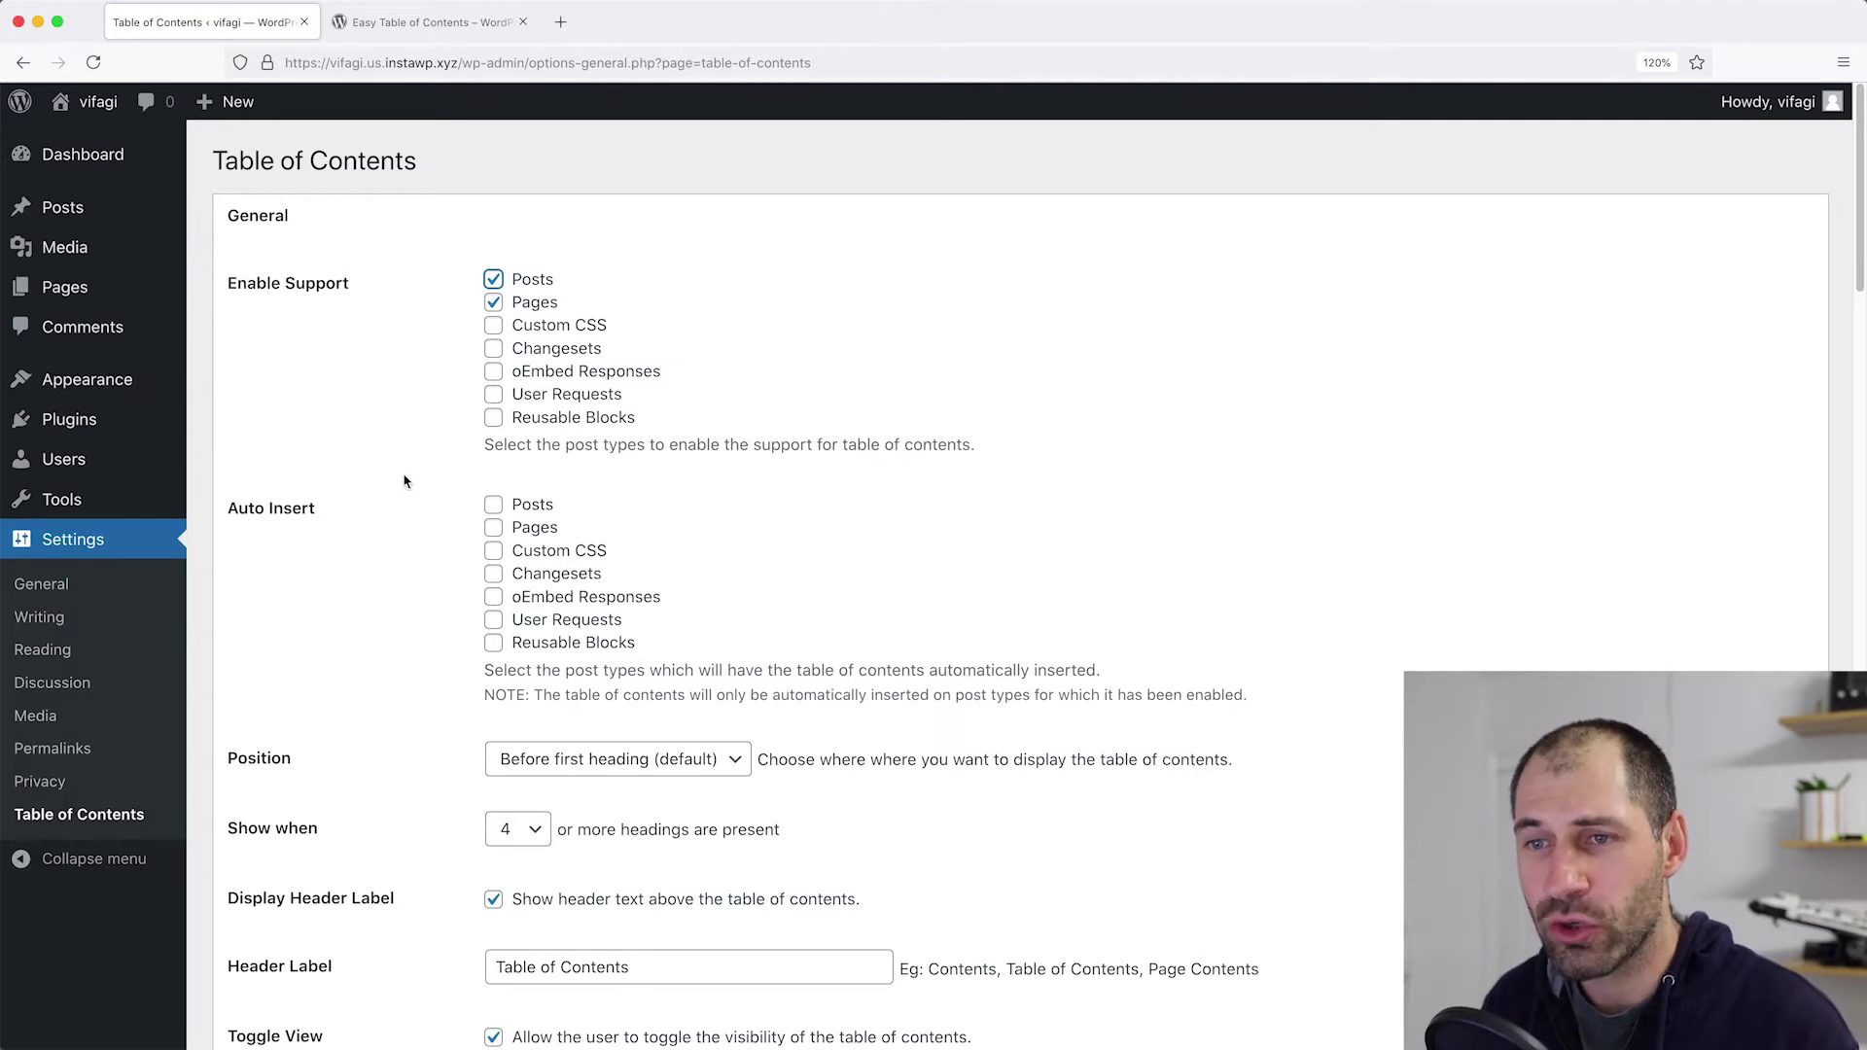
pyautogui.scroll(-1, 404, 481)
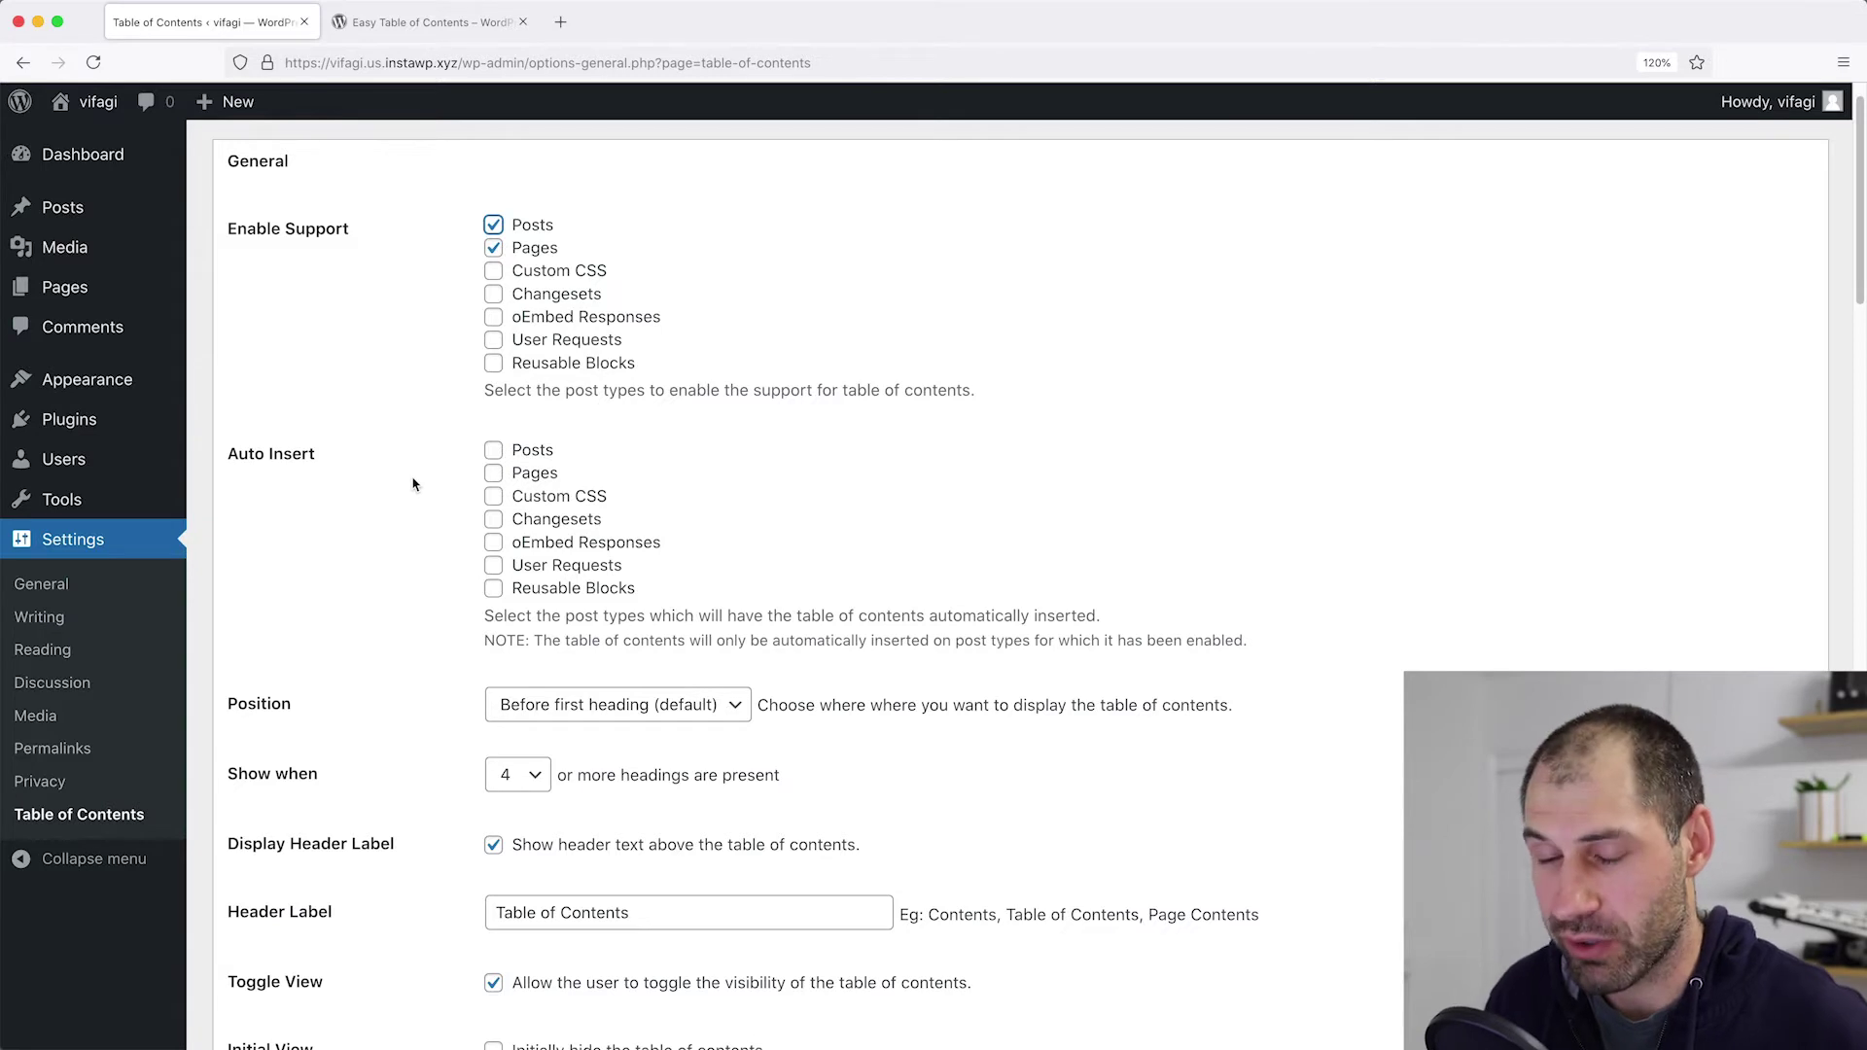
pyautogui.scroll(-3, 423, 491)
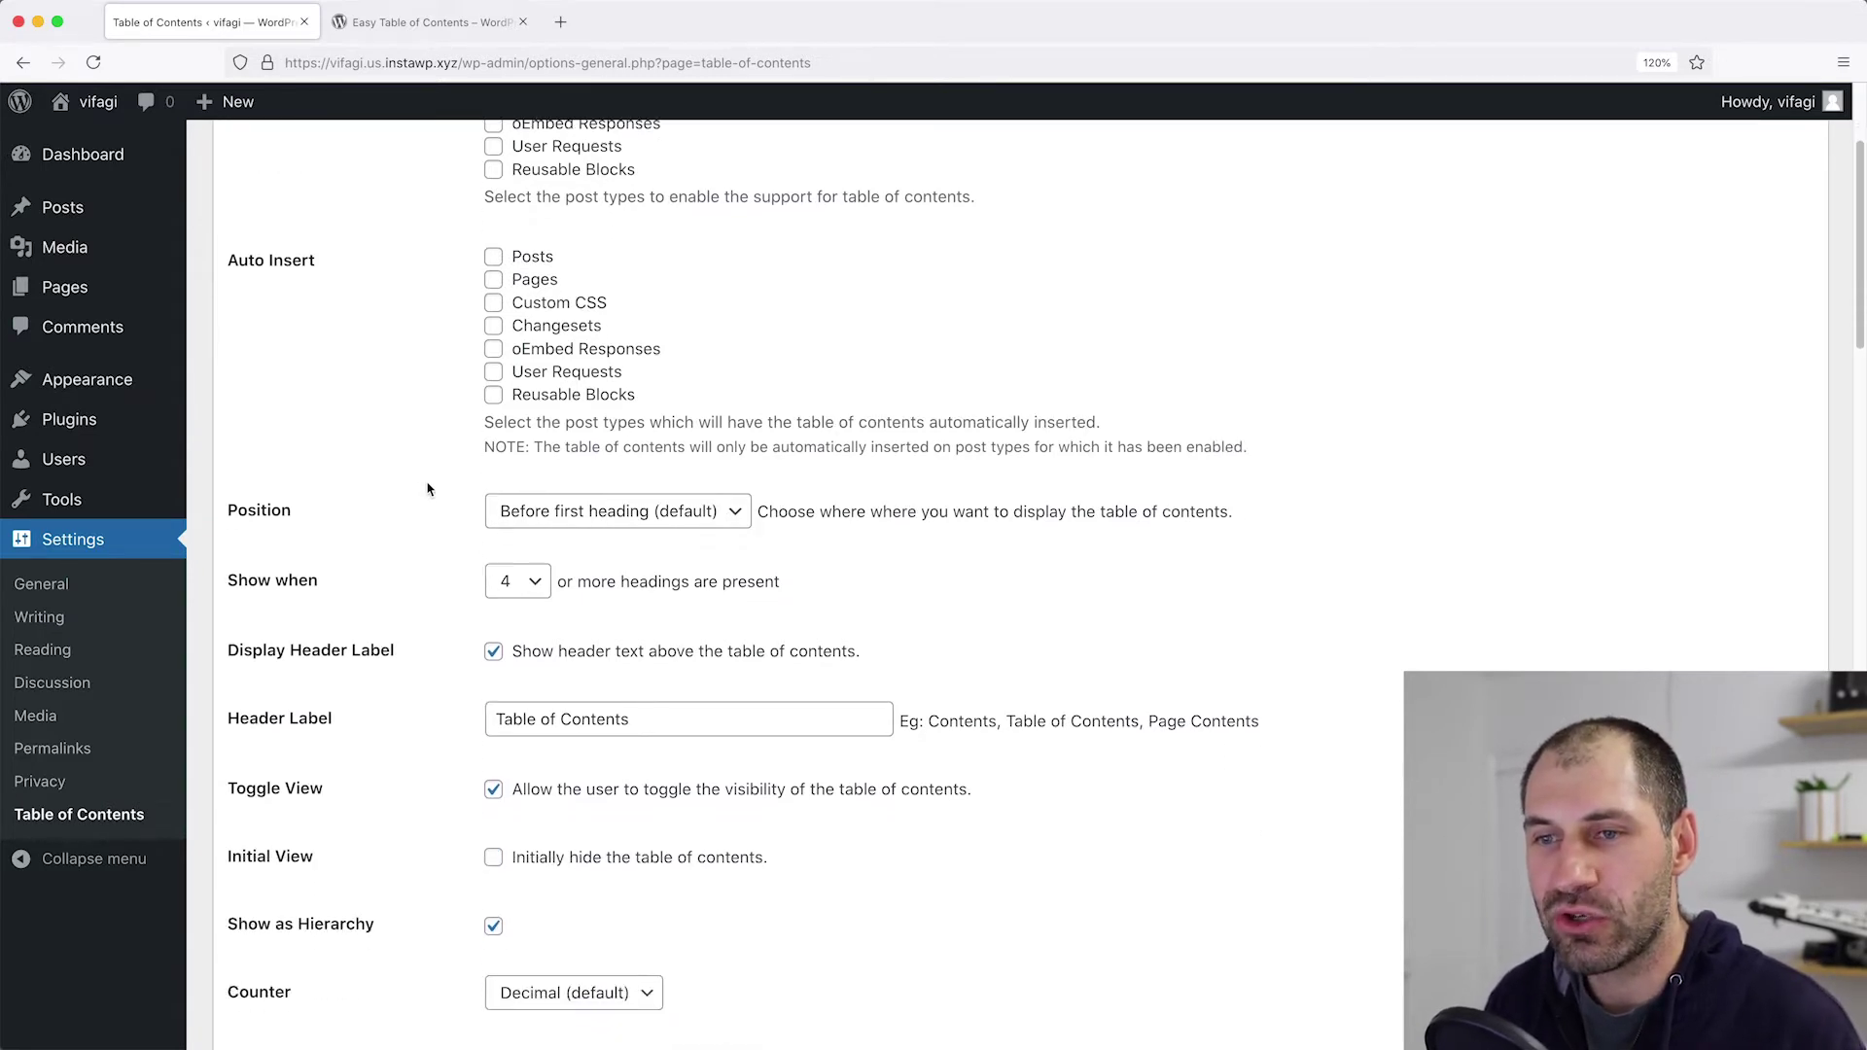
pyautogui.scroll(-1, 428, 489)
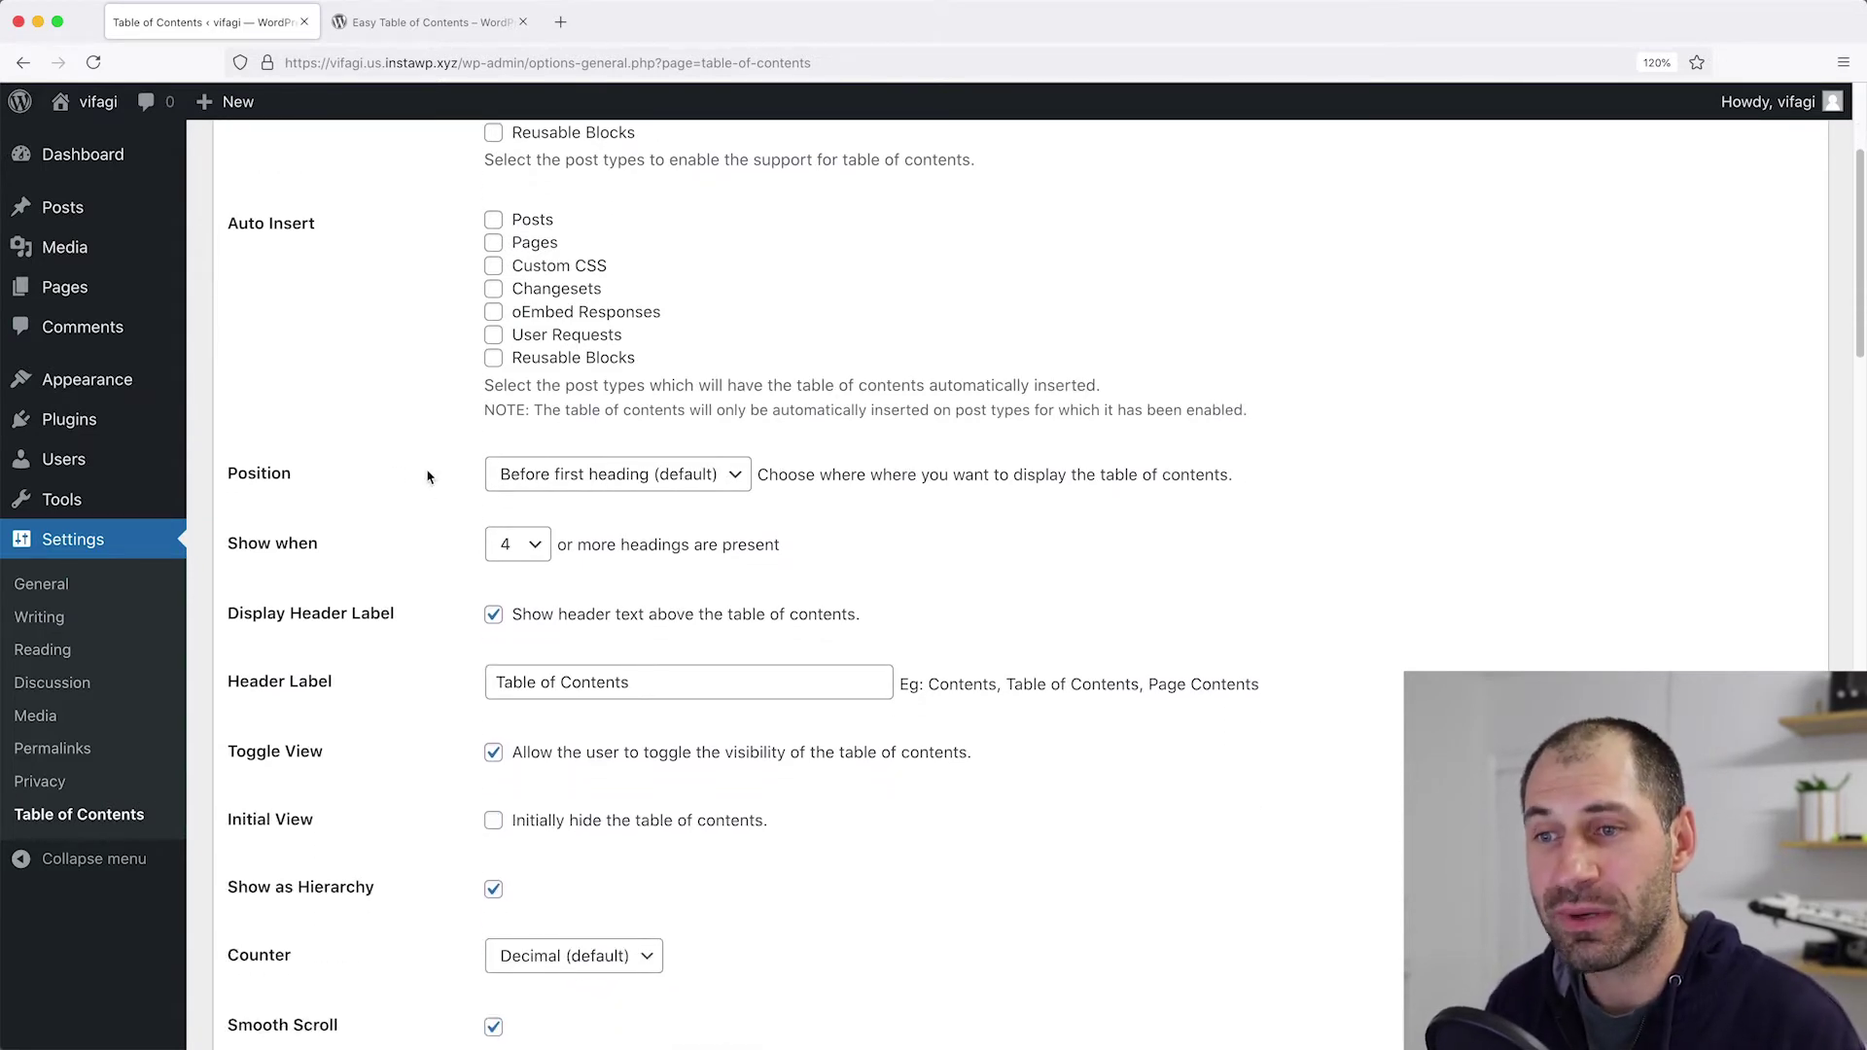
pyautogui.click(723, 480)
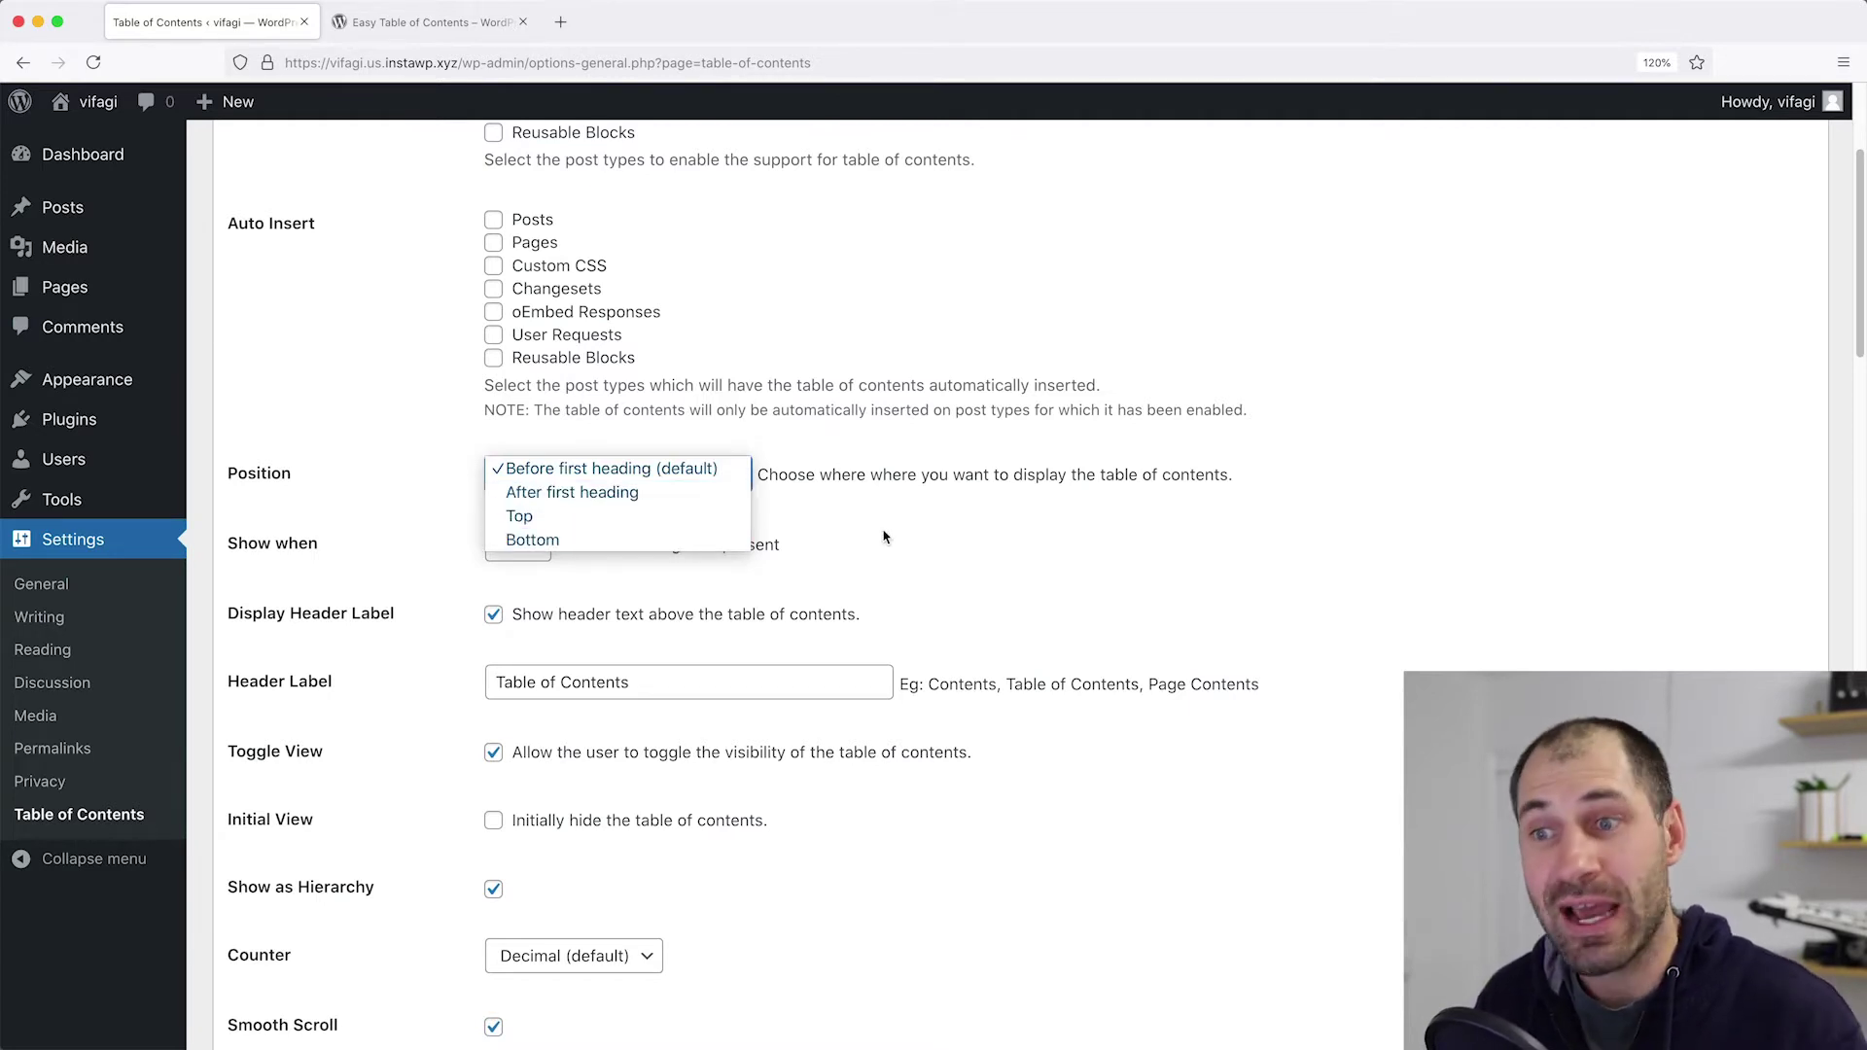
pyautogui.click(723, 469)
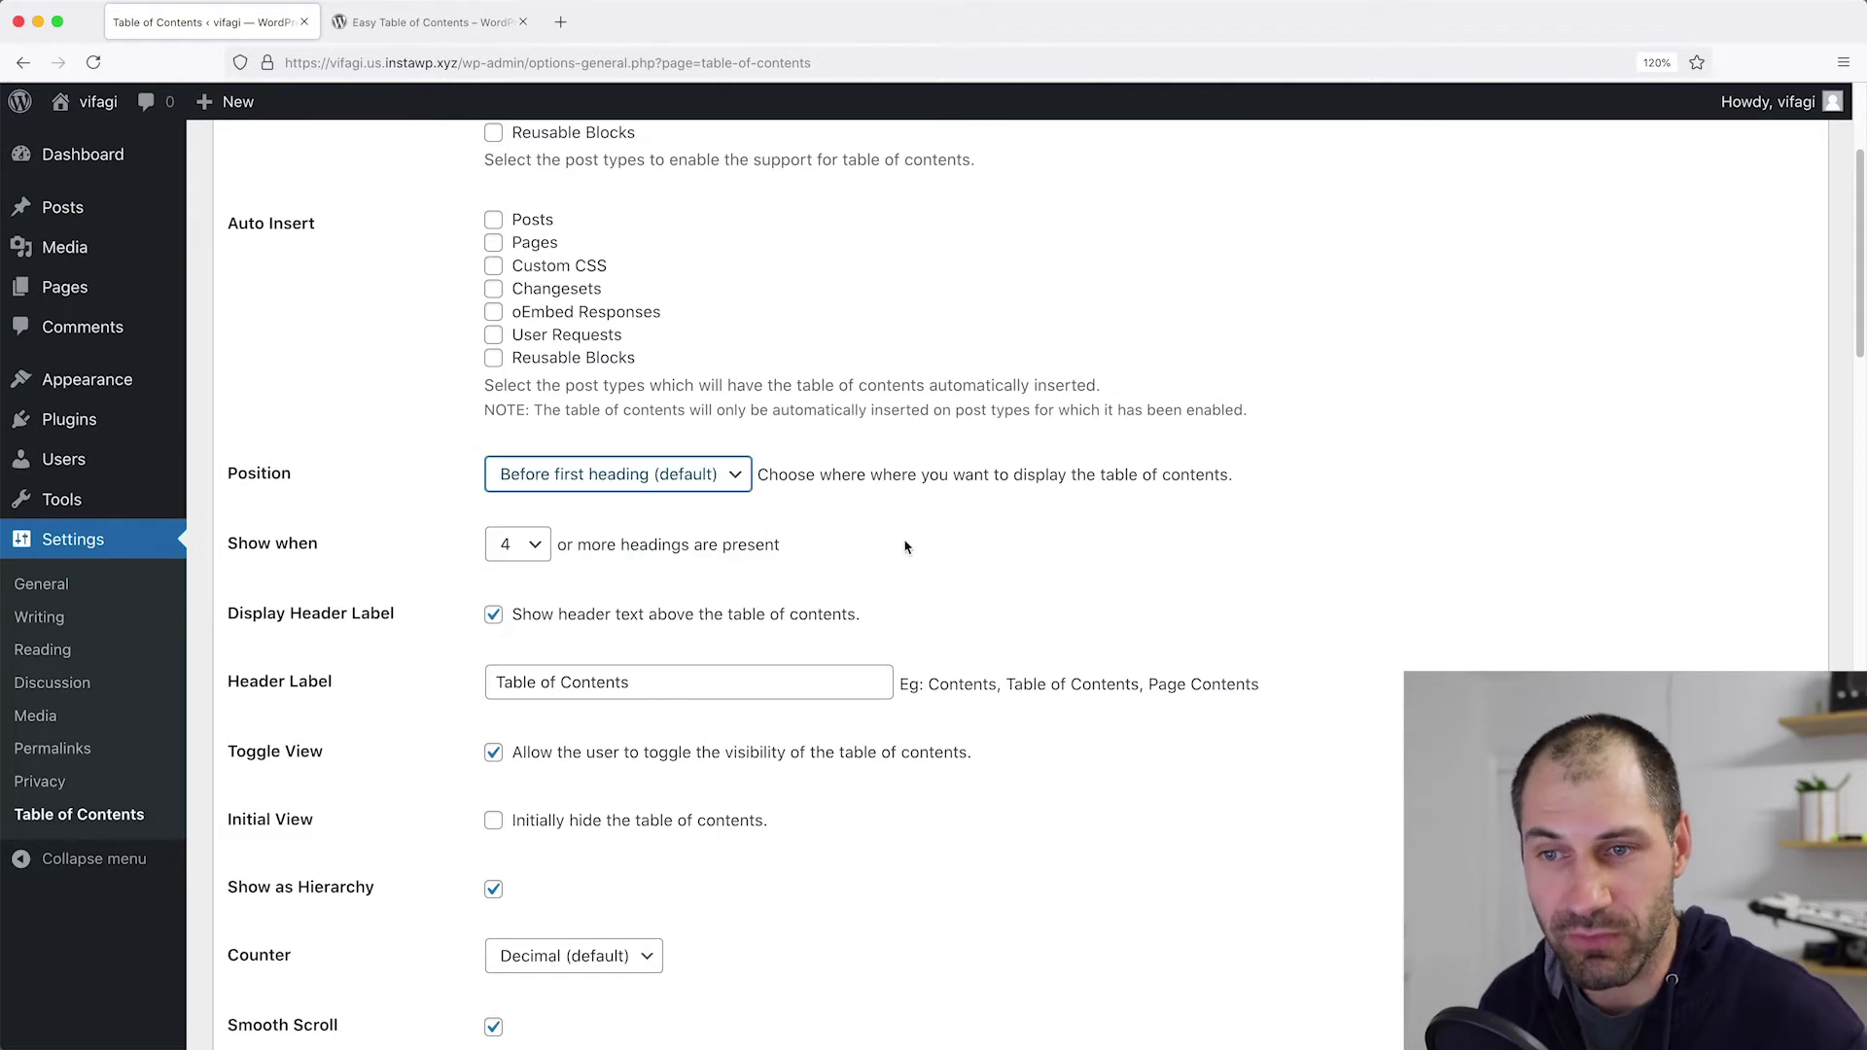
# Review the remaining general, appearance and advanced table of contents options, and save the plugin settings.
pyautogui.scroll(-1, 822, 496)
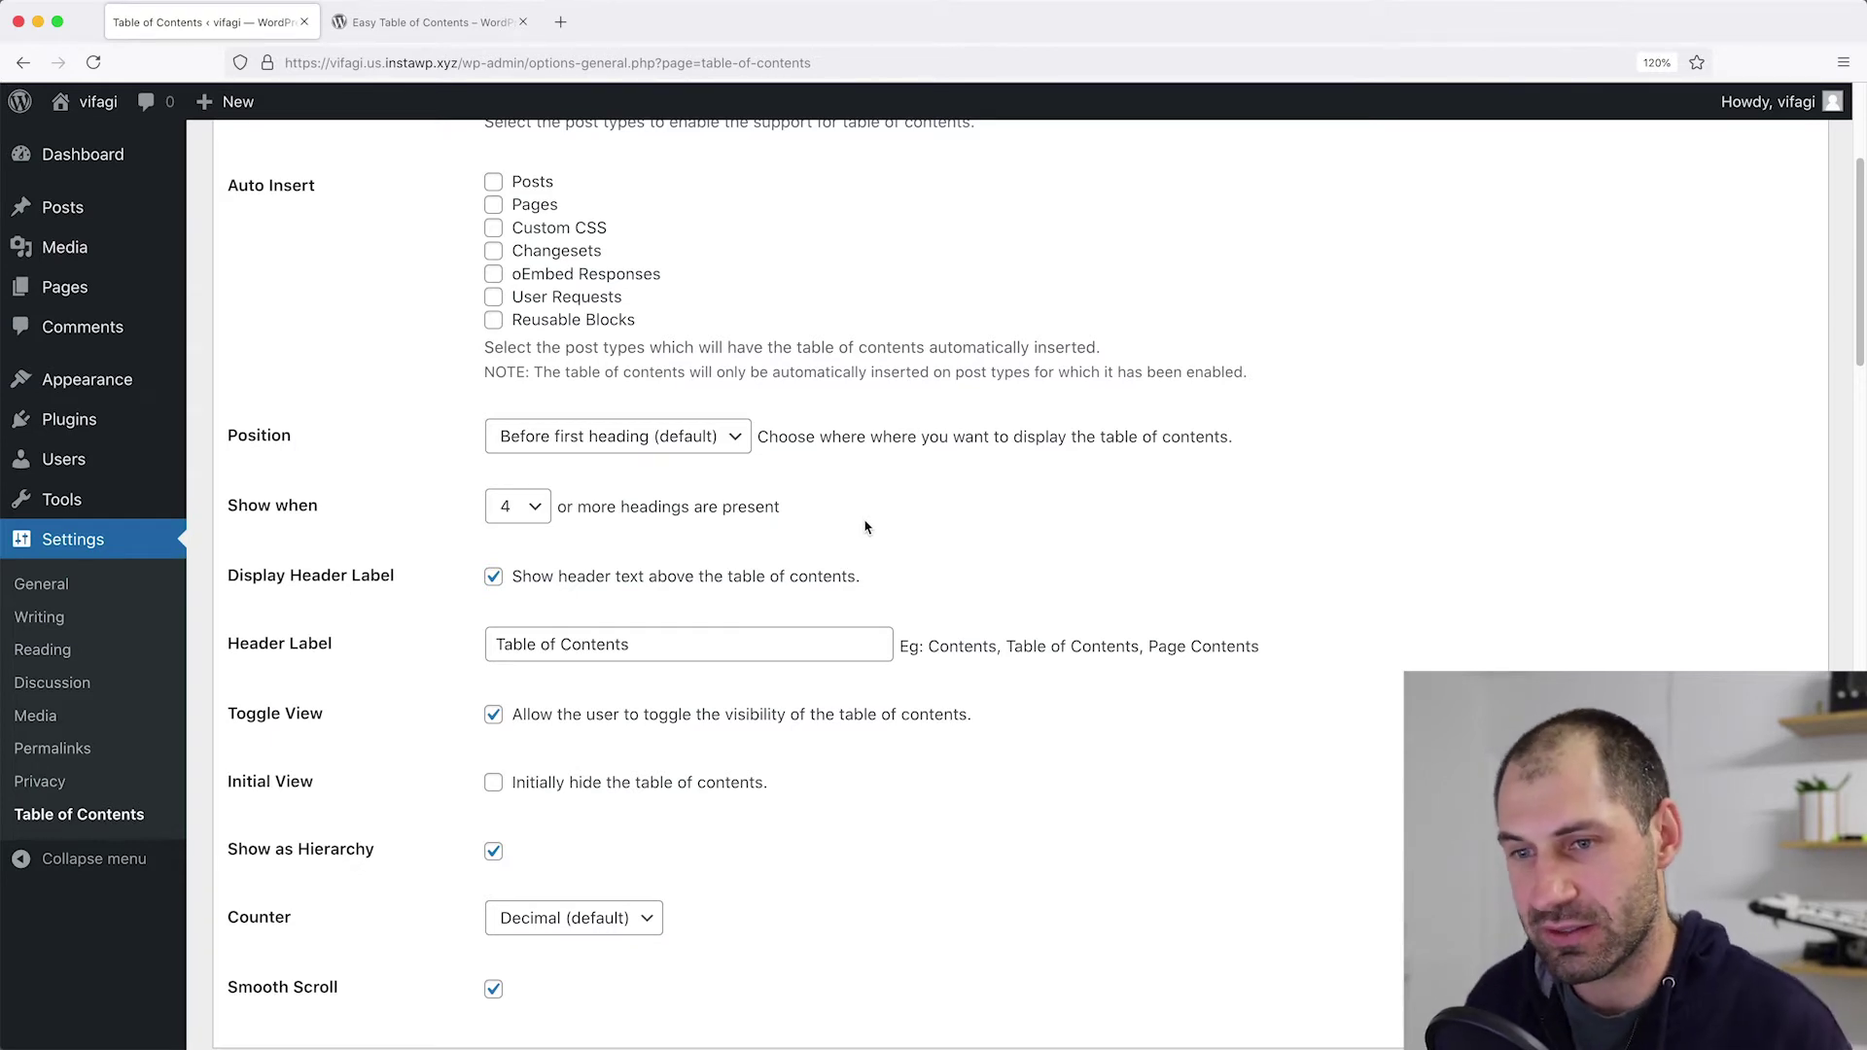
pyautogui.scroll(-1, 893, 528)
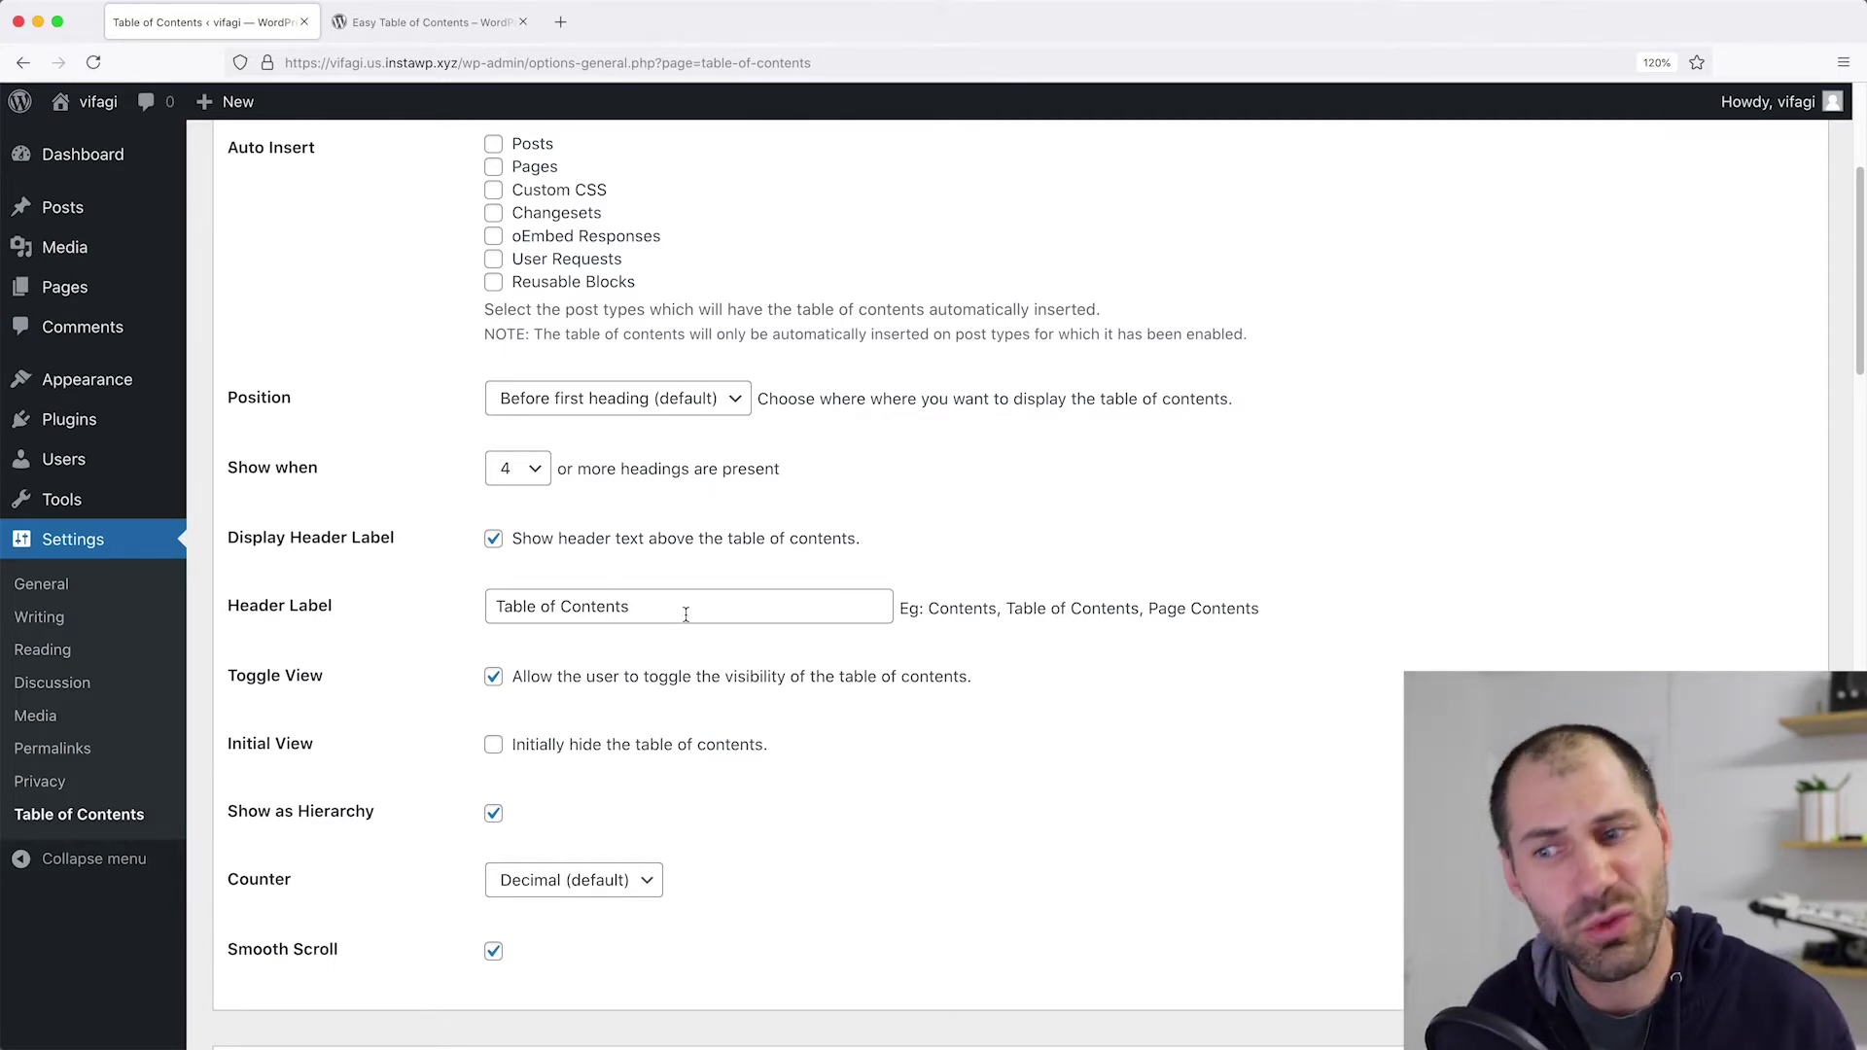
pyautogui.scroll(-7, 678, 613)
pyautogui.scroll(-13, 681, 608)
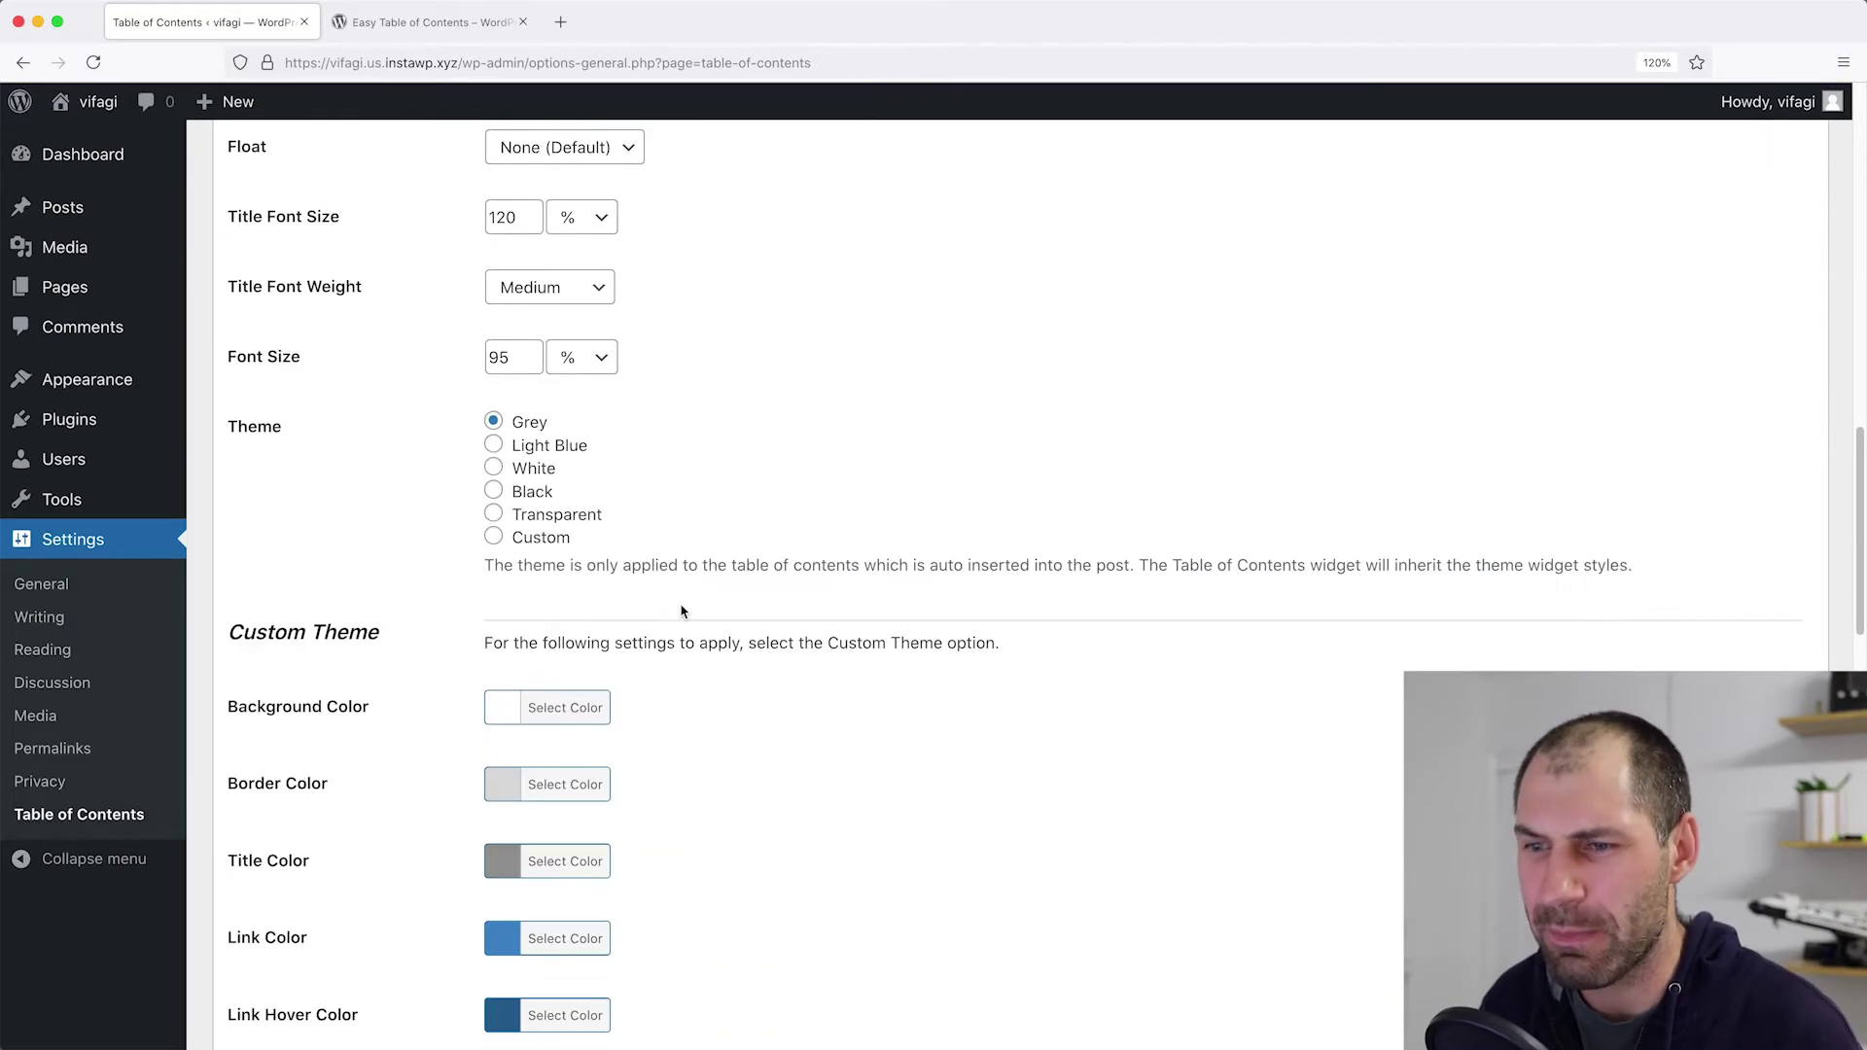
pyautogui.scroll(-8, 797, 438)
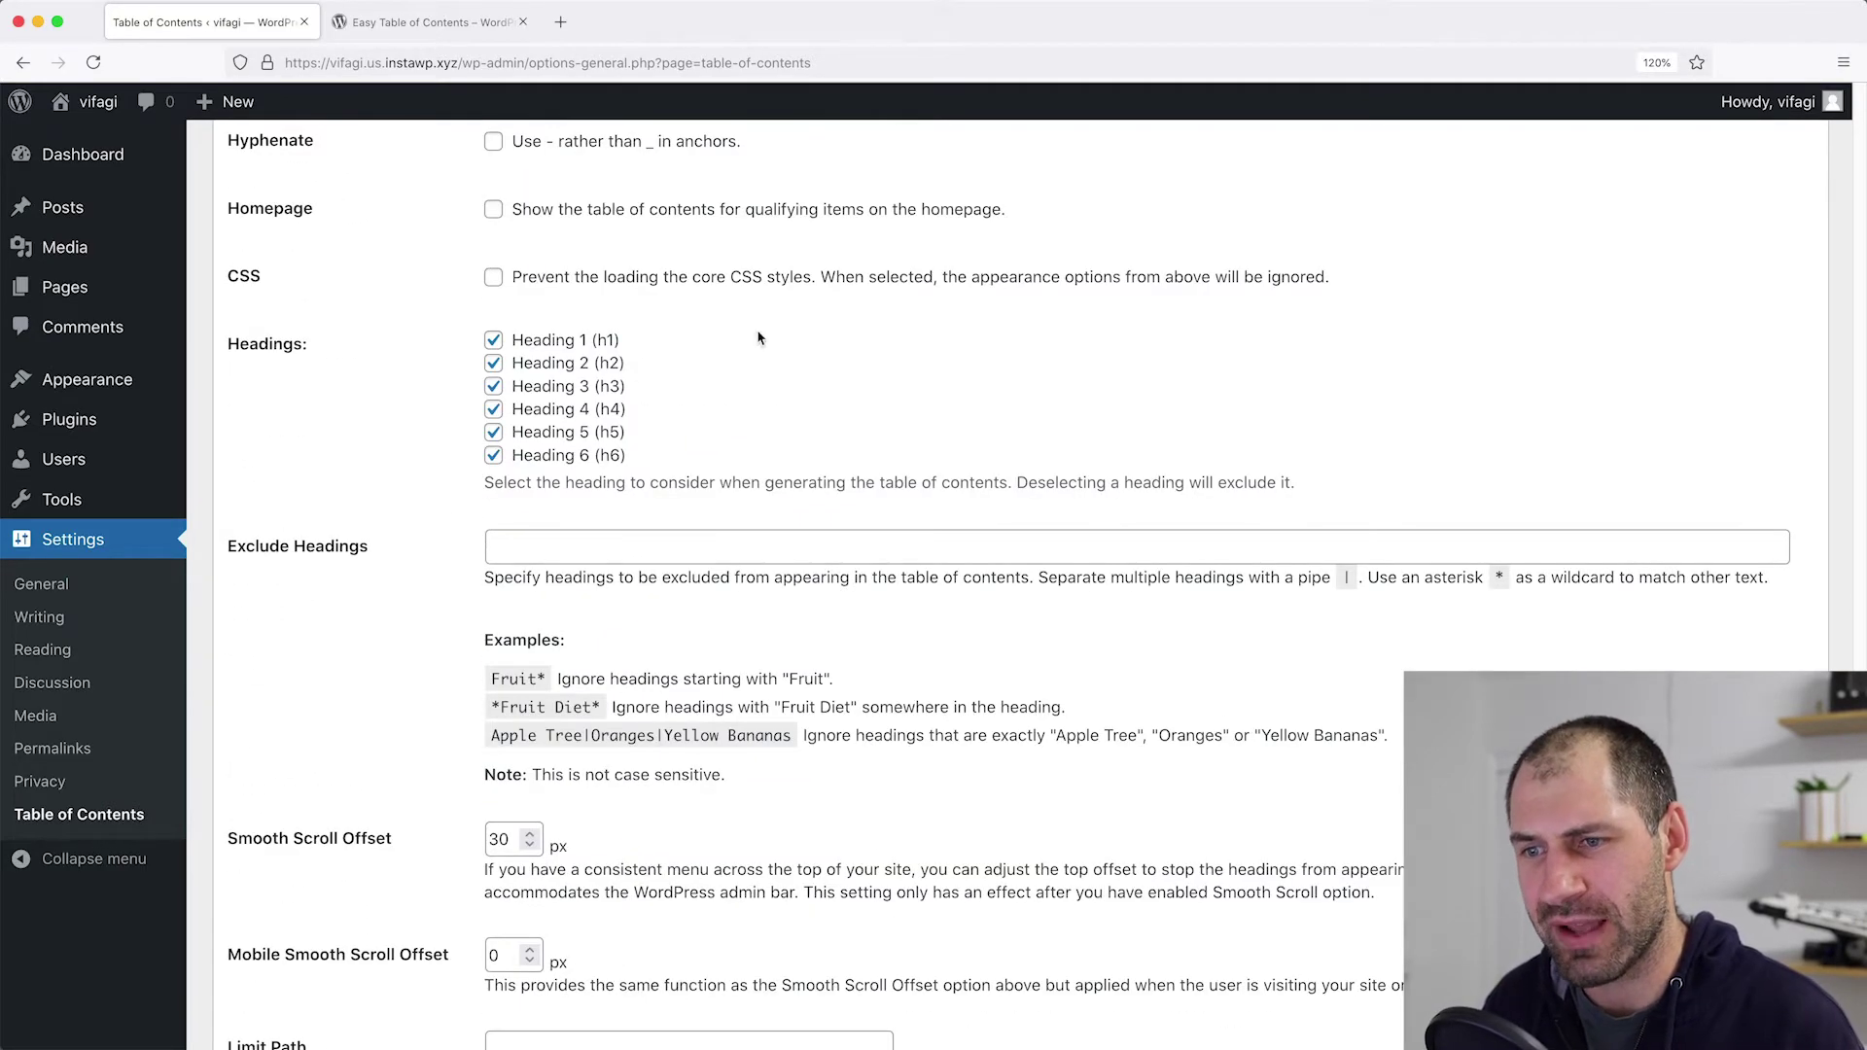
pyautogui.scroll(9, 528, 556)
pyautogui.scroll(20, 528, 556)
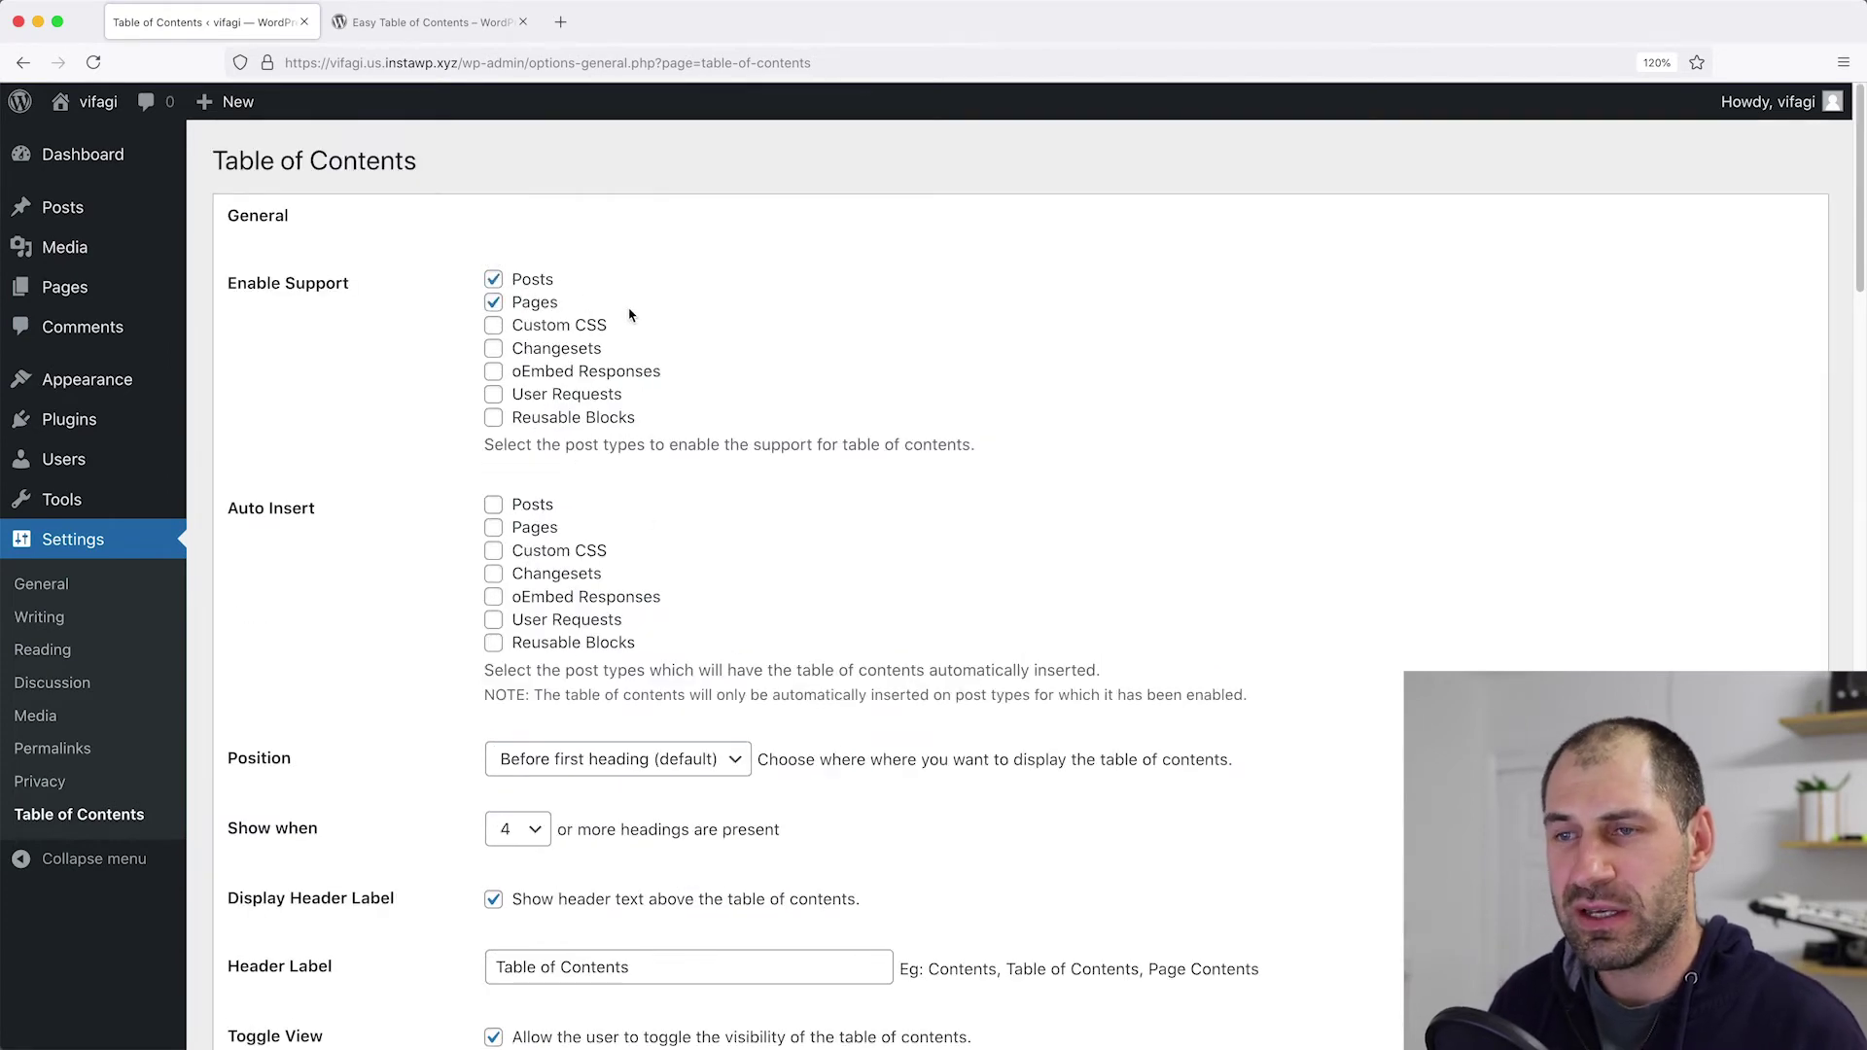
pyautogui.scroll(-20, 542, 469)
pyautogui.click(260, 935)
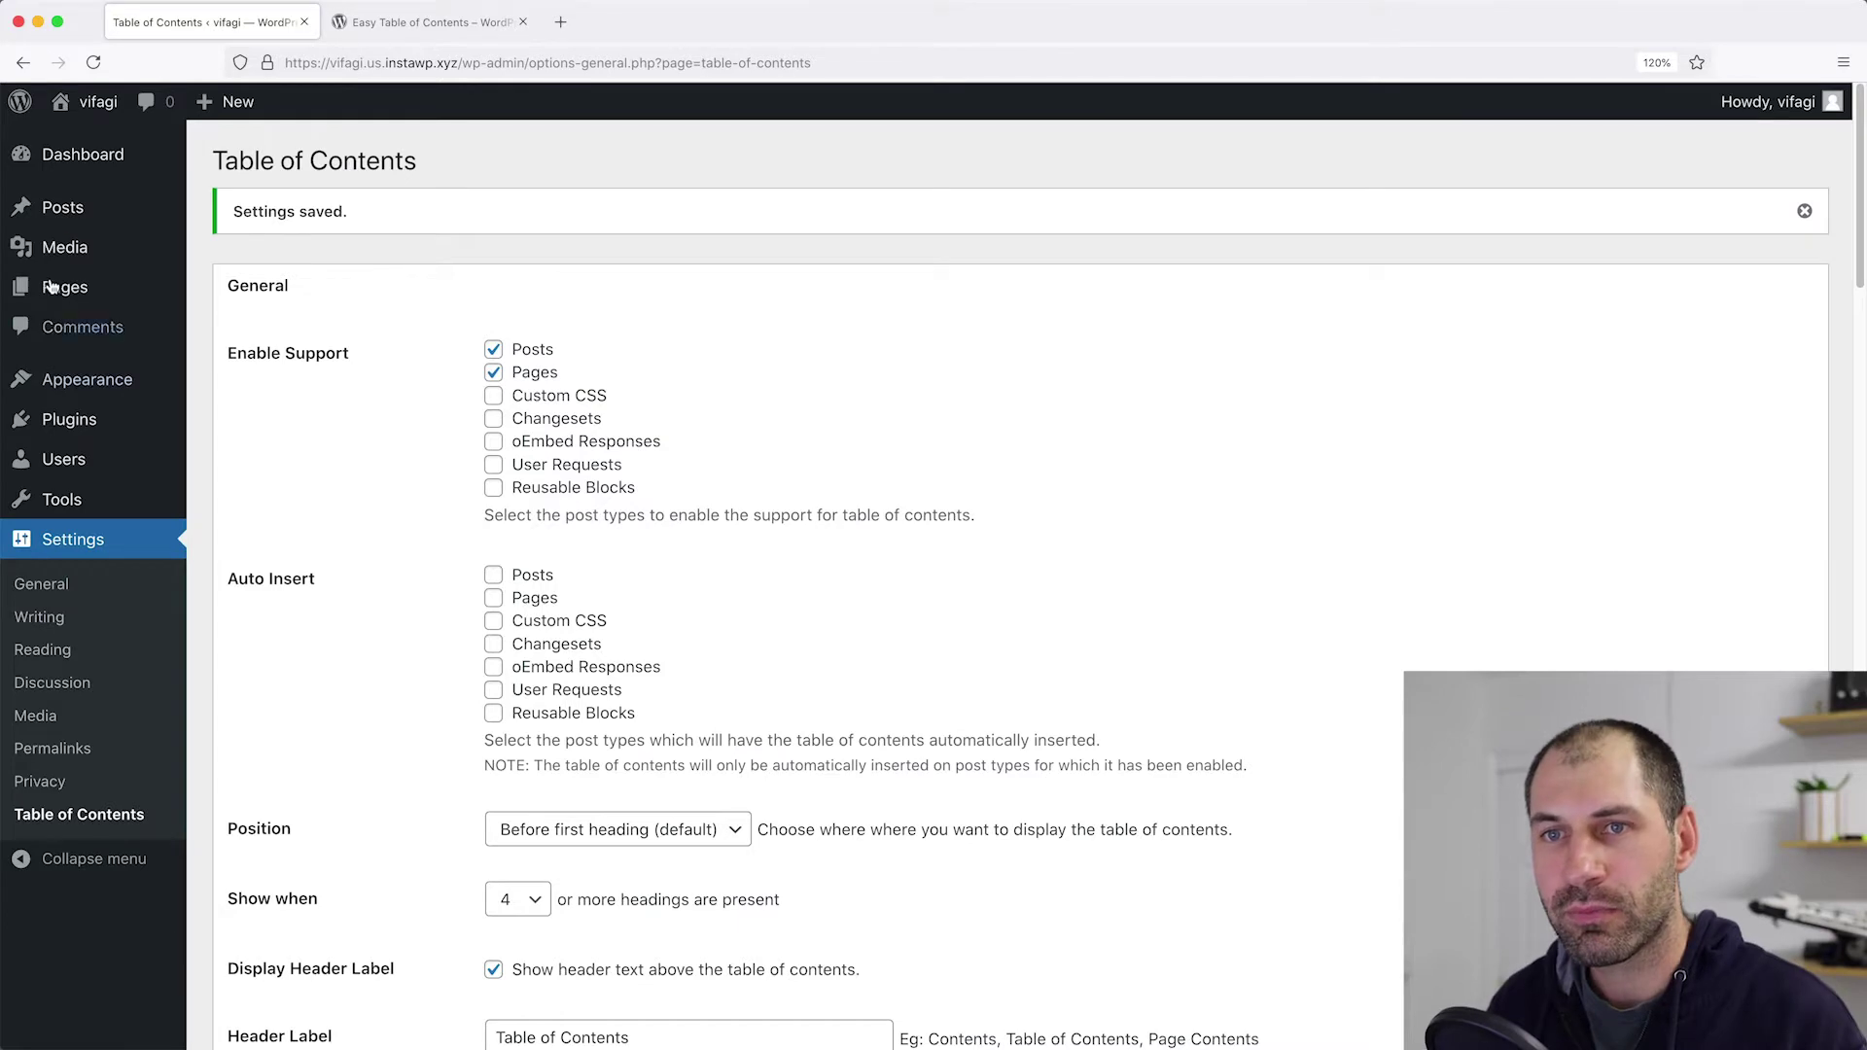
# Open the Hello world! post for editing and enable Insert table of contents in its Table of Contents options.
pyautogui.click(62, 207)
pyautogui.click(277, 359)
pyautogui.scroll(-20, 622, 535)
pyautogui.scroll(5, 614, 583)
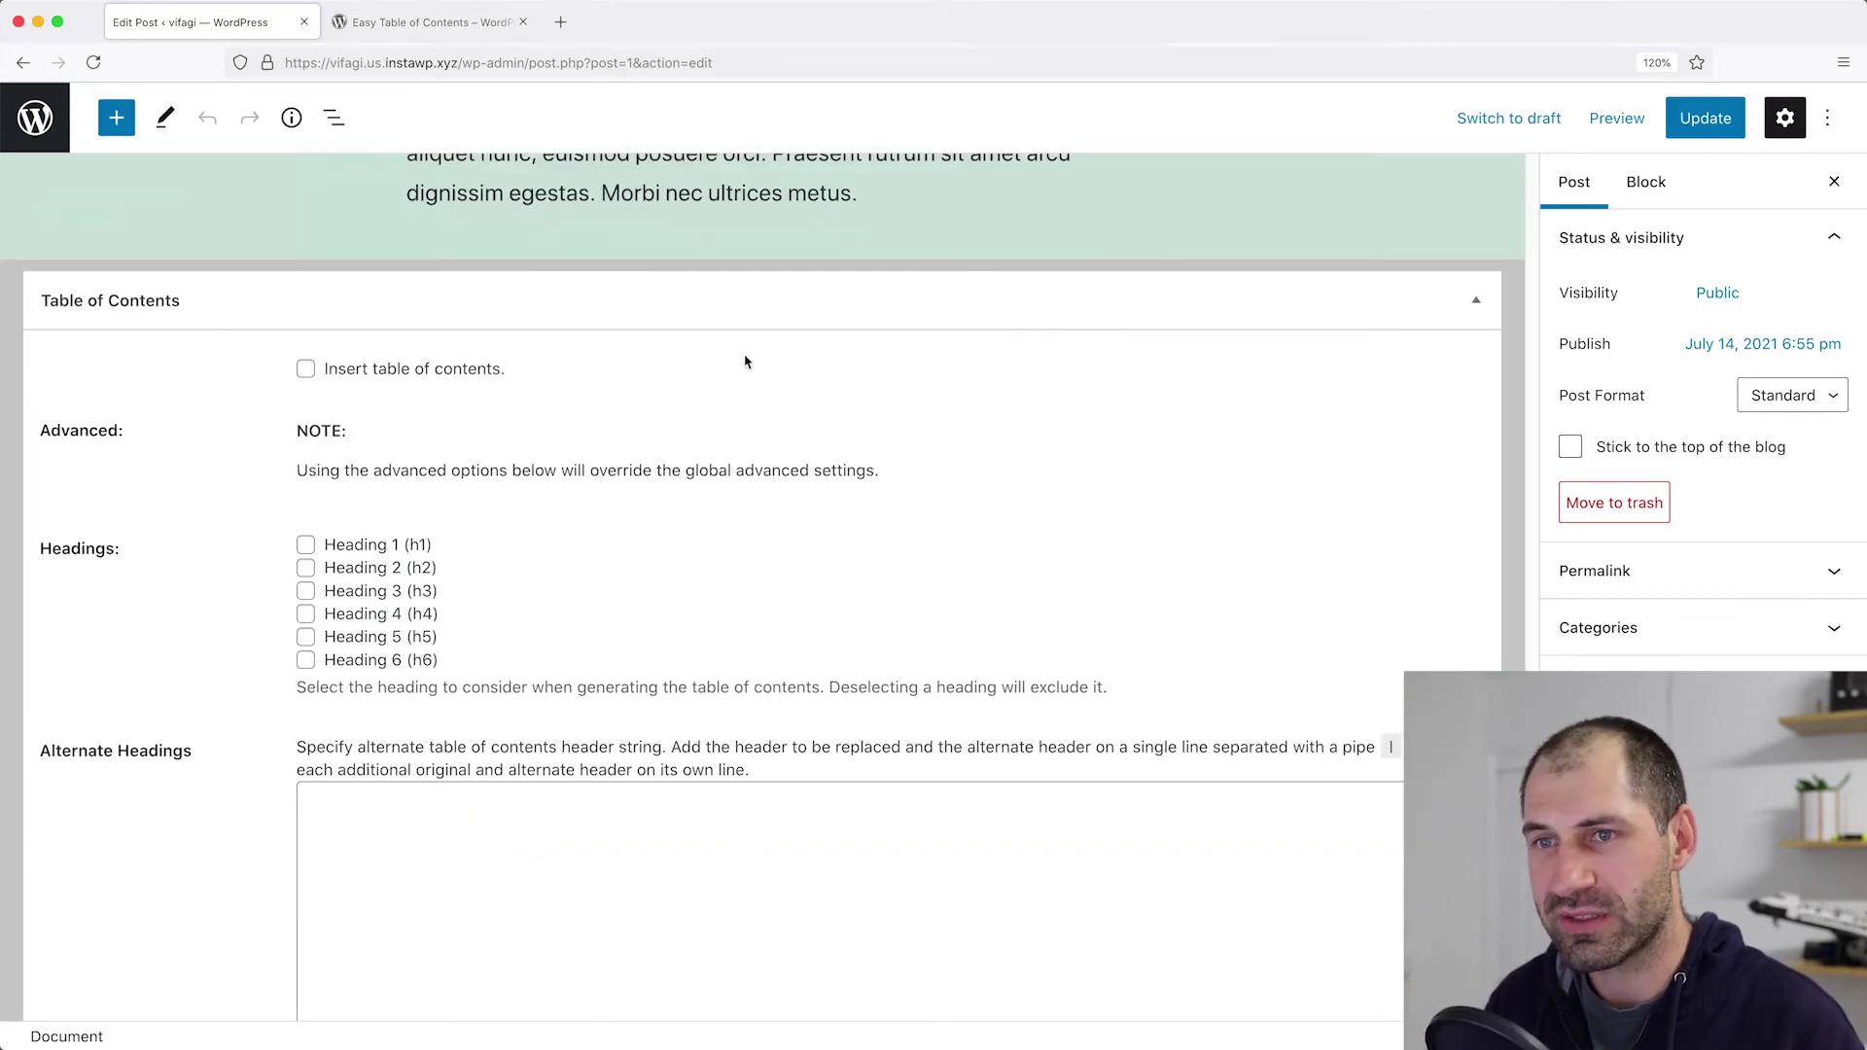
pyautogui.click(361, 374)
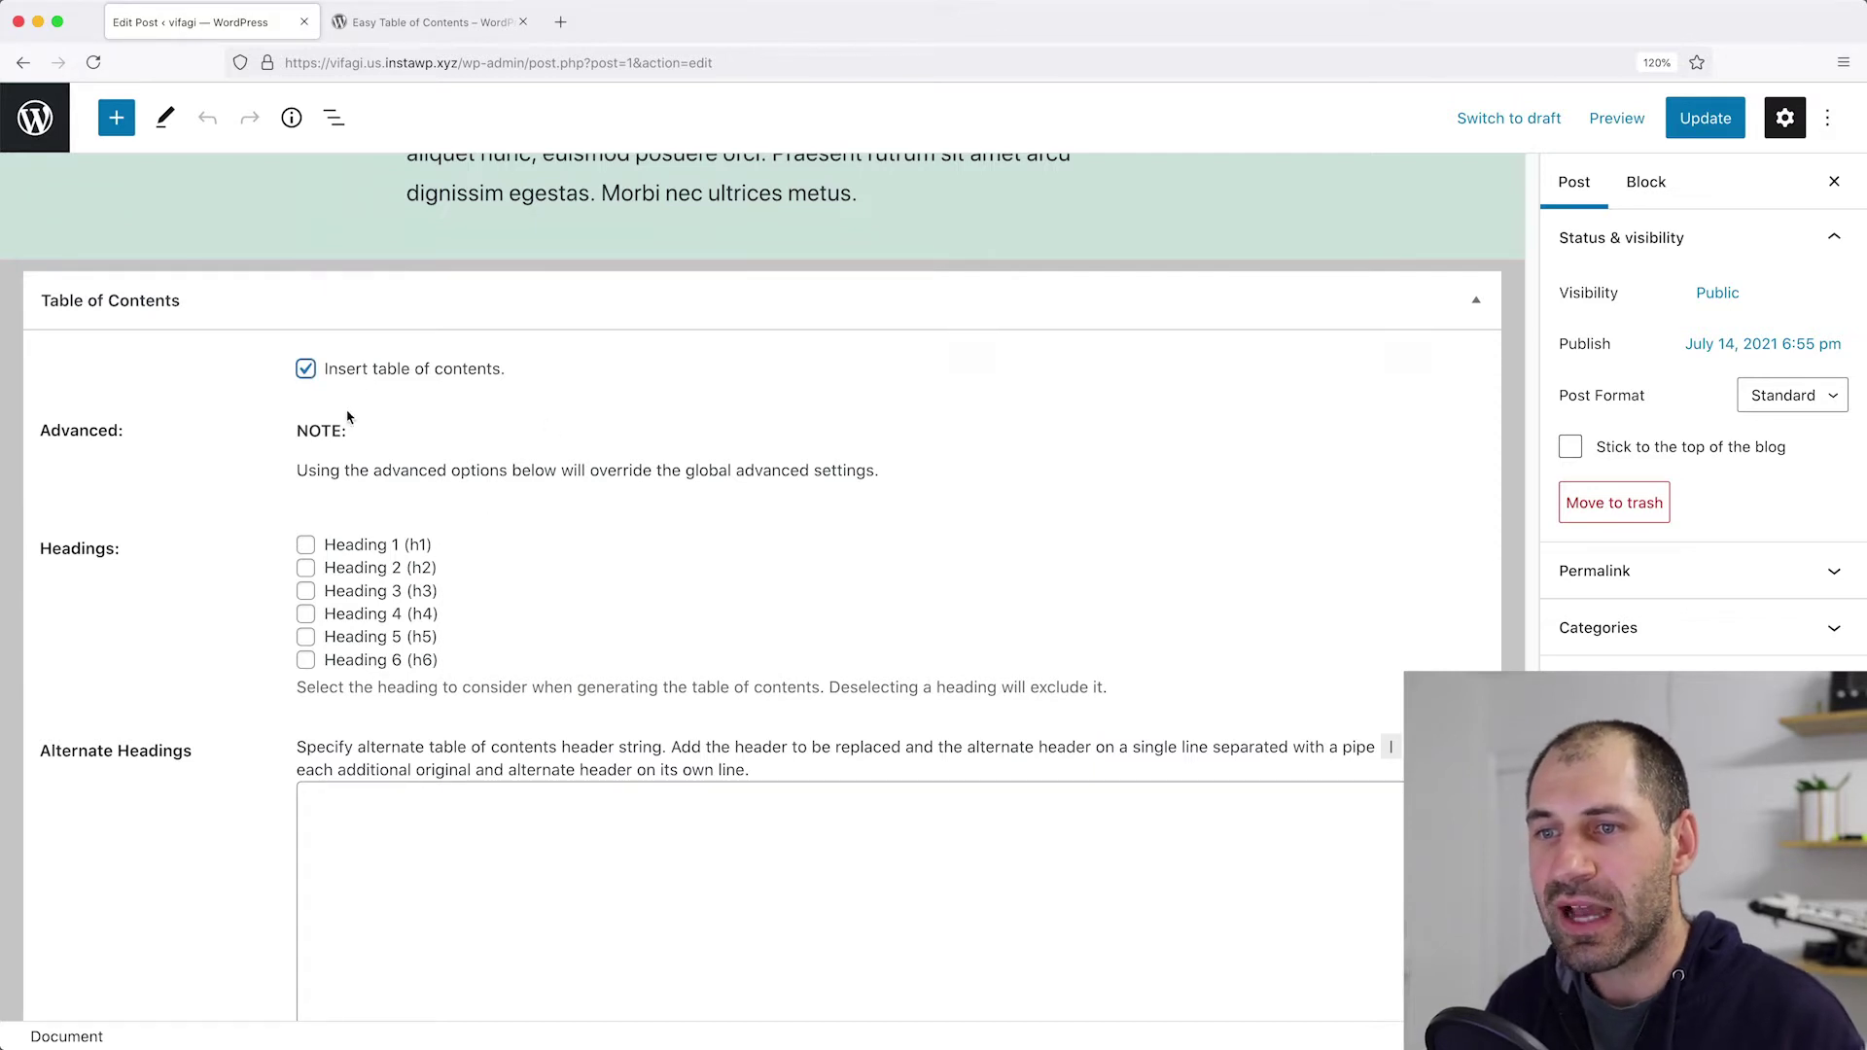
# Examine the post's advanced table of contents options, including the override note, Headings, Alternate Headings and Exclude Headings.
pyautogui.moveTo(296, 469); pyautogui.dragTo(917, 484)
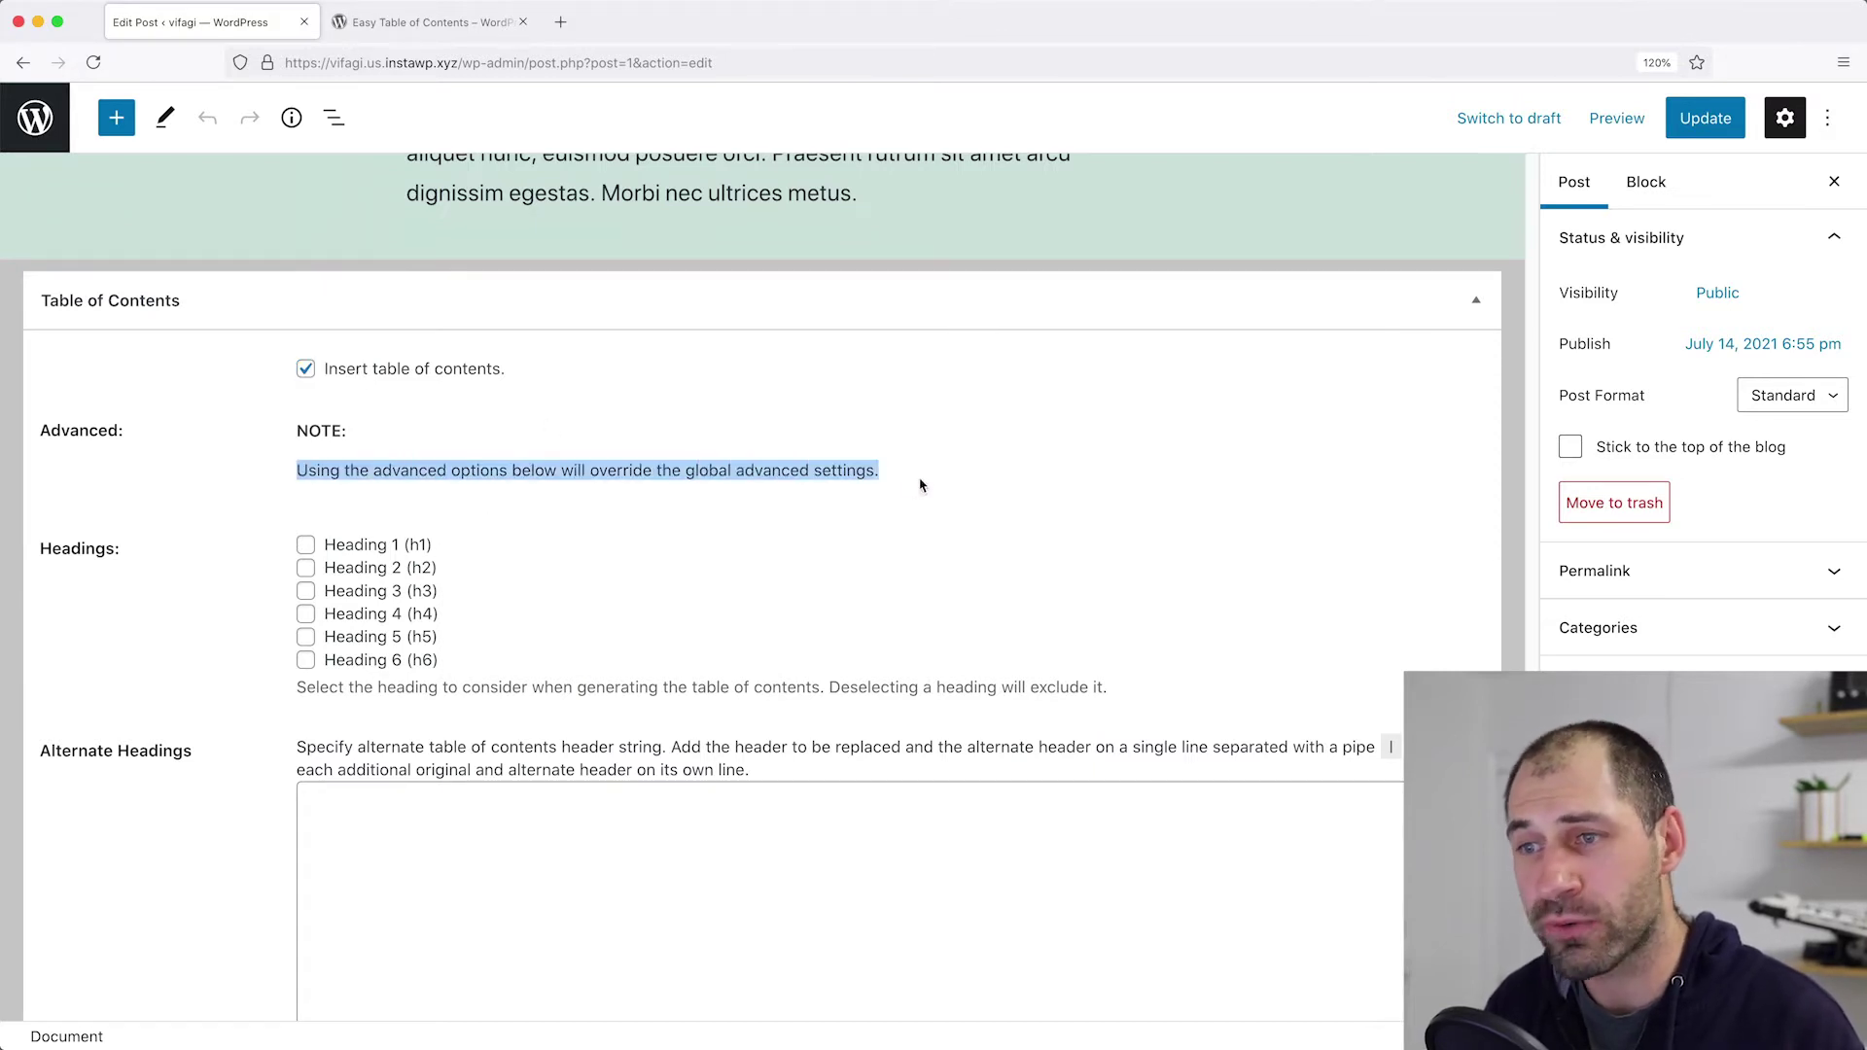
pyautogui.click(916, 481)
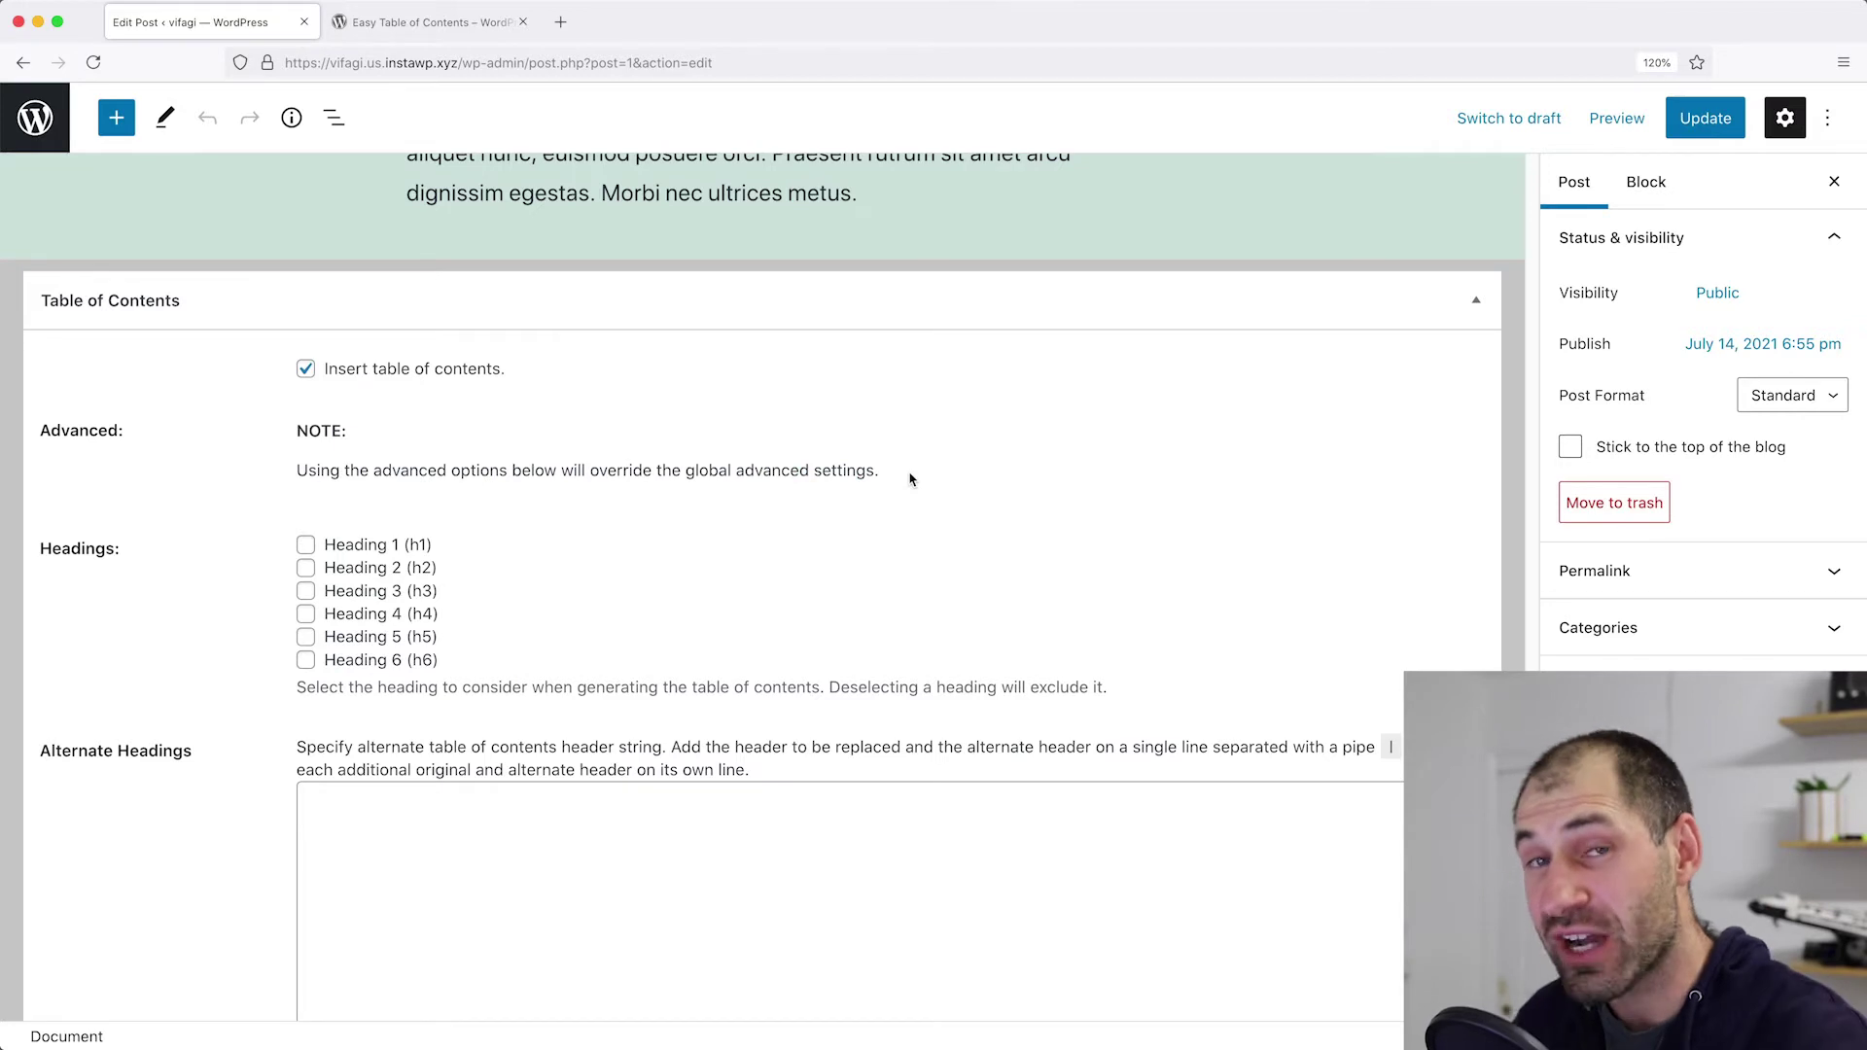
pyautogui.scroll(-1, 749, 612)
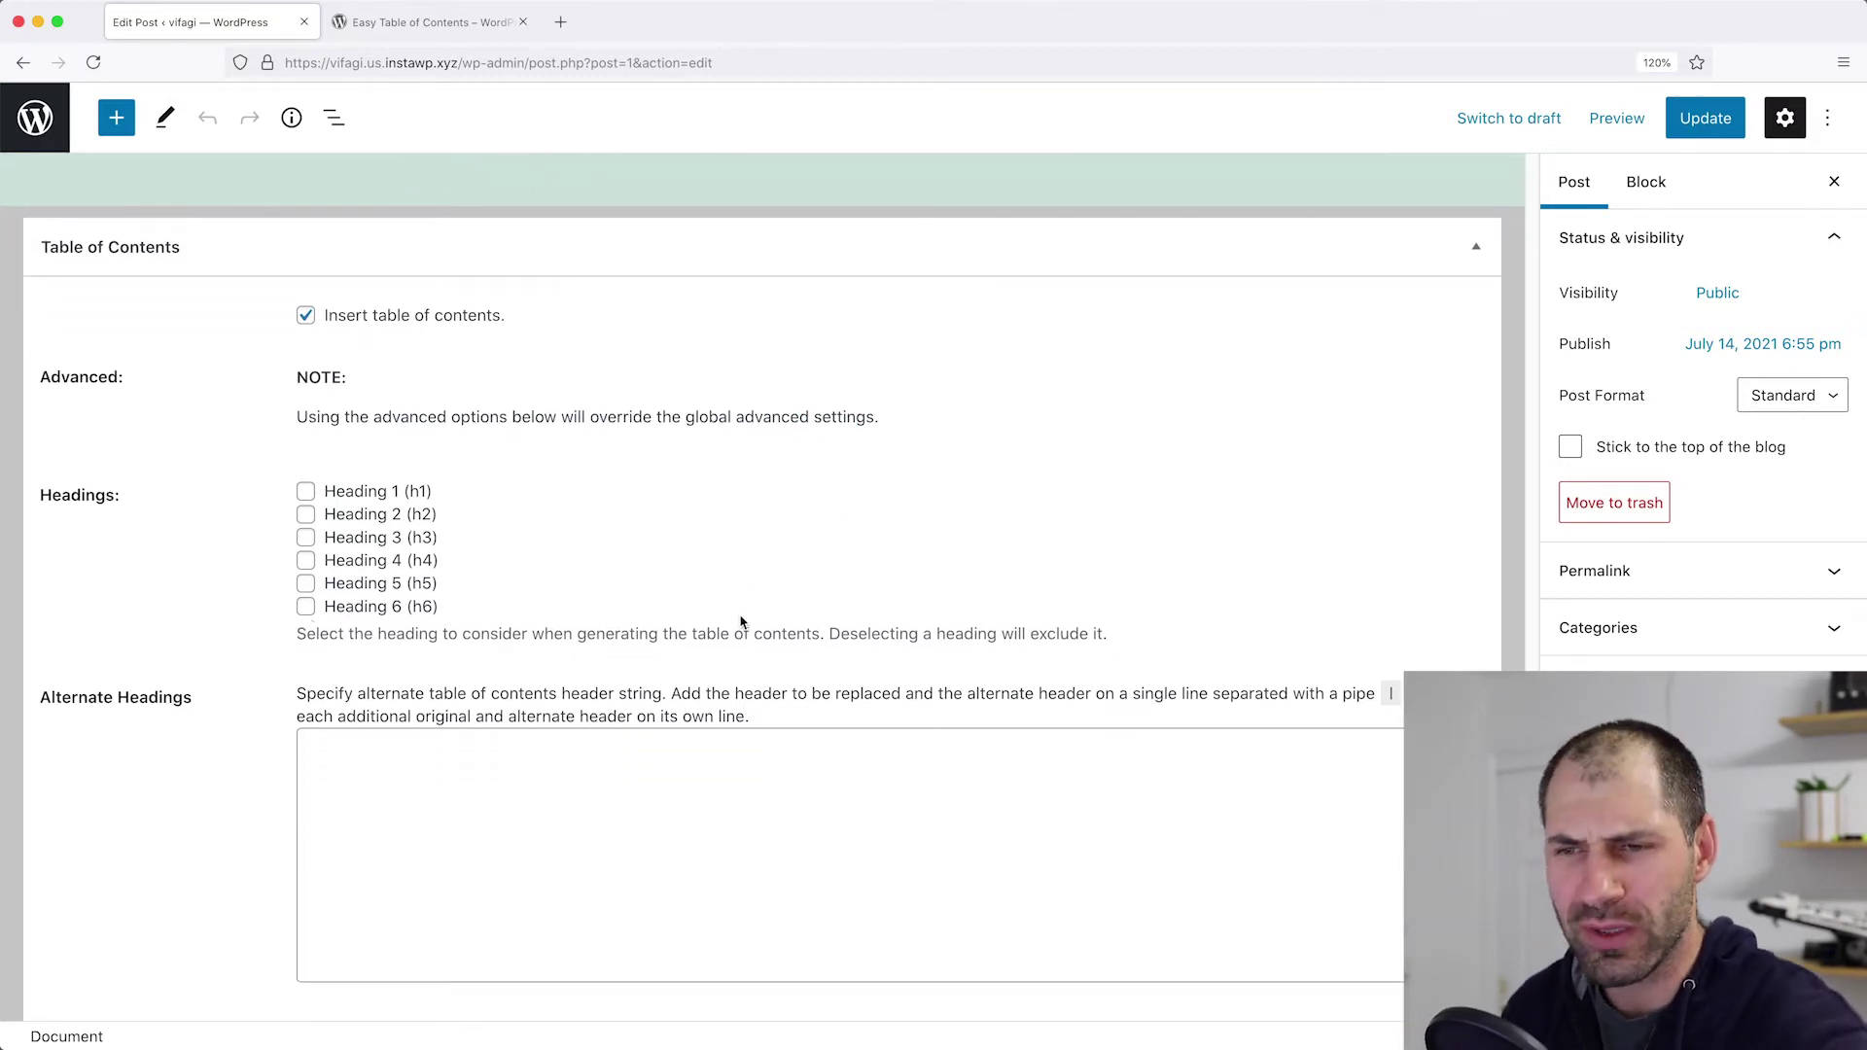
pyautogui.scroll(-6, 644, 620)
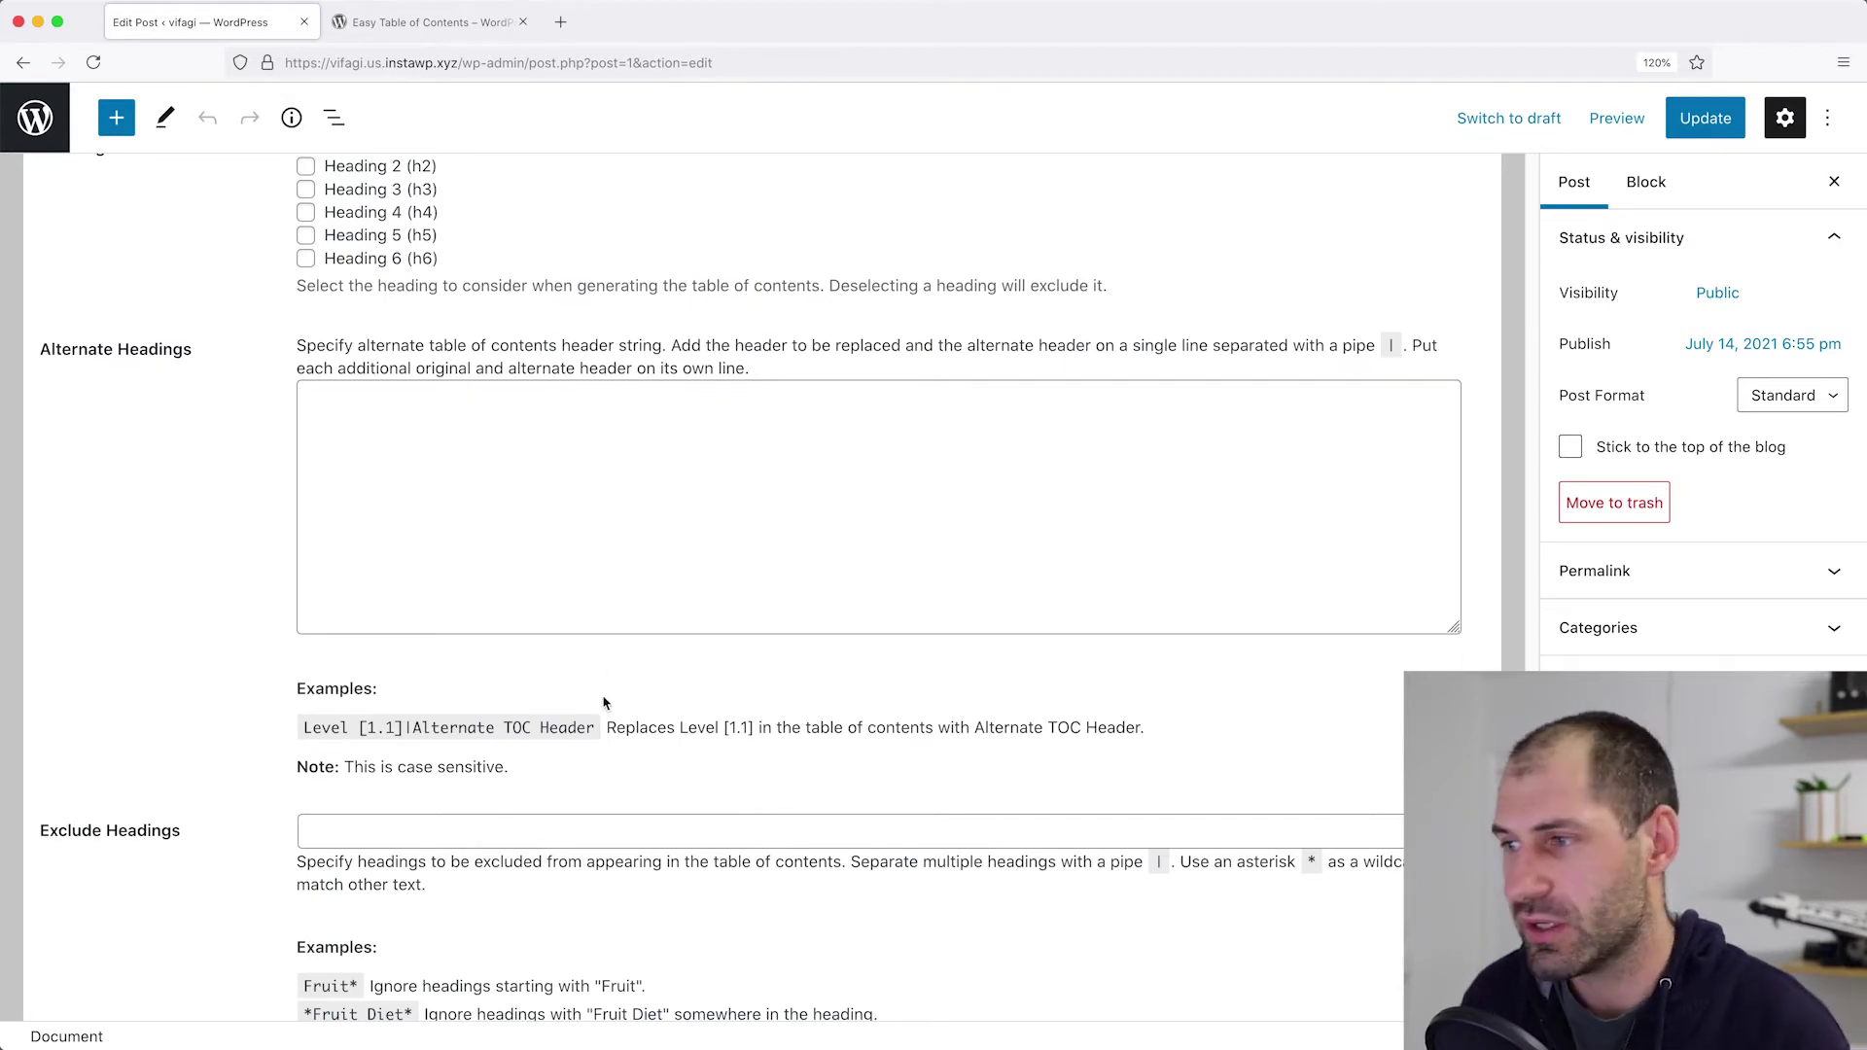
pyautogui.scroll(-2, 604, 701)
pyautogui.scroll(5, 603, 697)
pyautogui.scroll(15, 603, 696)
pyautogui.scroll(-4, 520, 698)
pyautogui.scroll(-7, 428, 876)
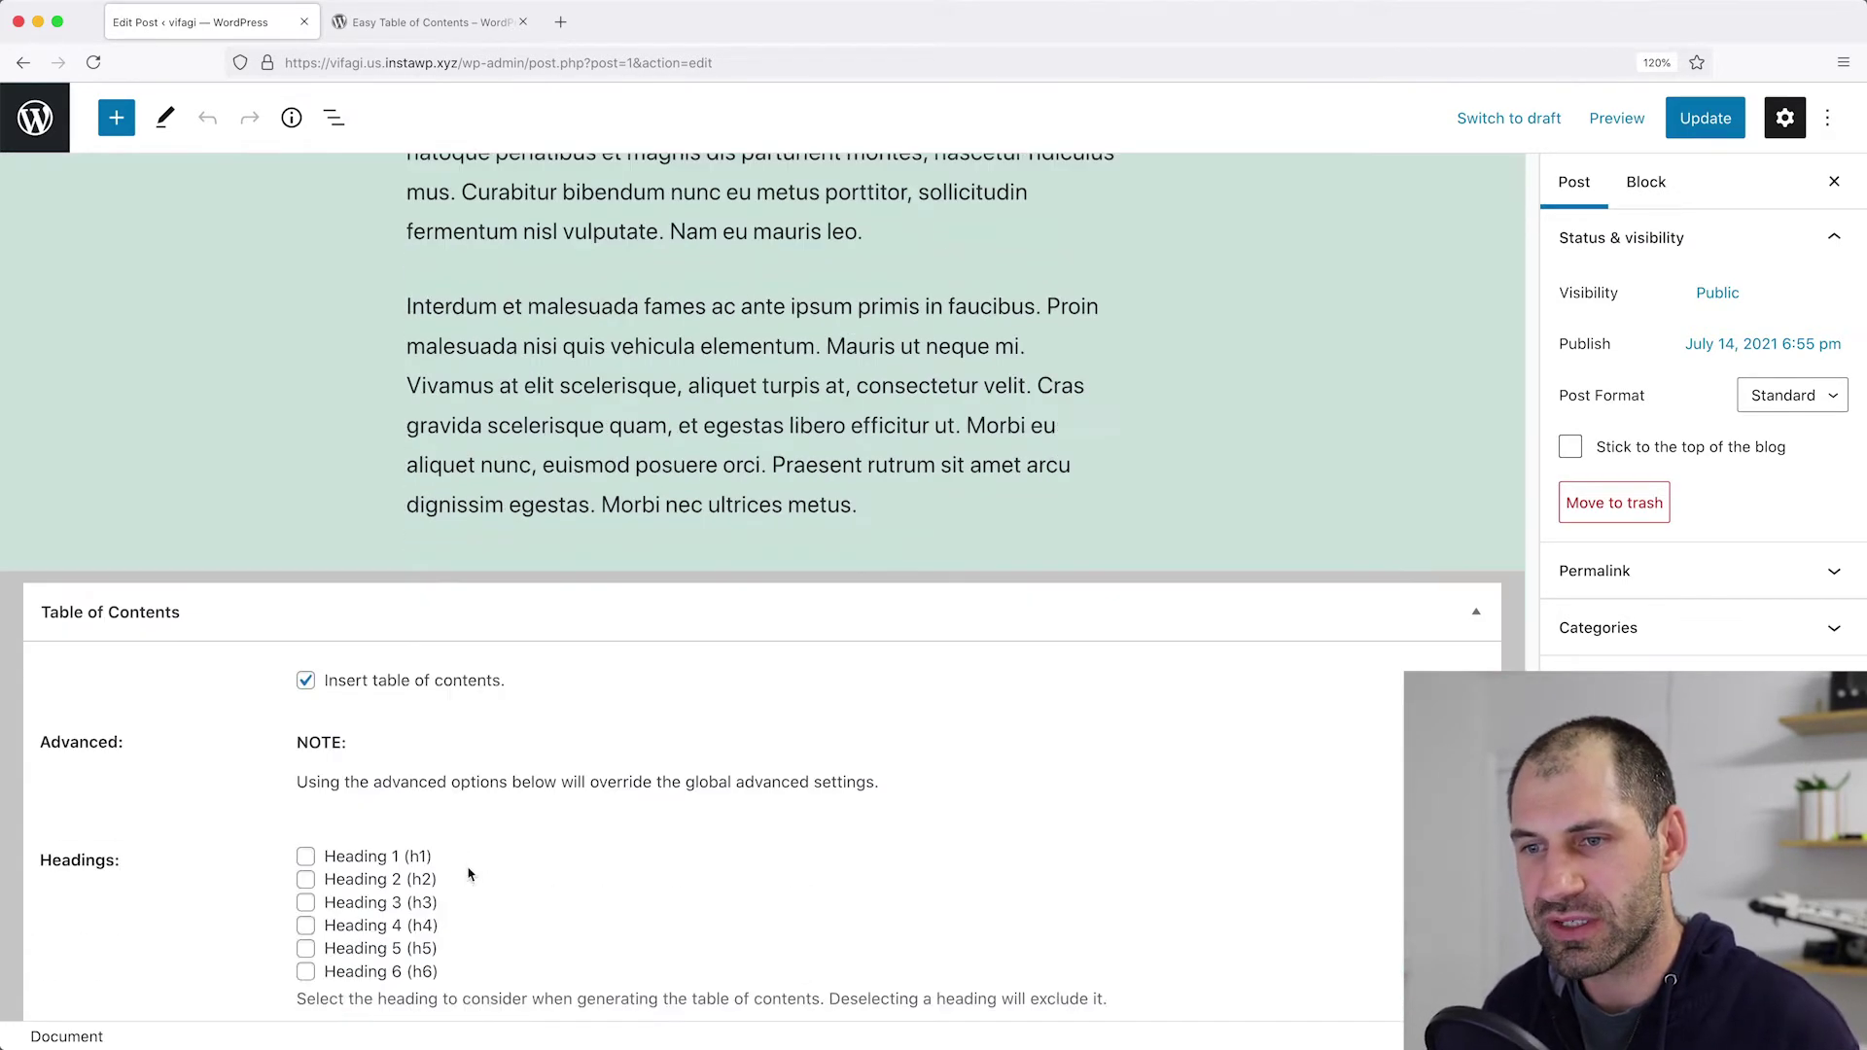
# Update the Hello world! post and view the published page at its table of contents.
pyautogui.click(1712, 125)
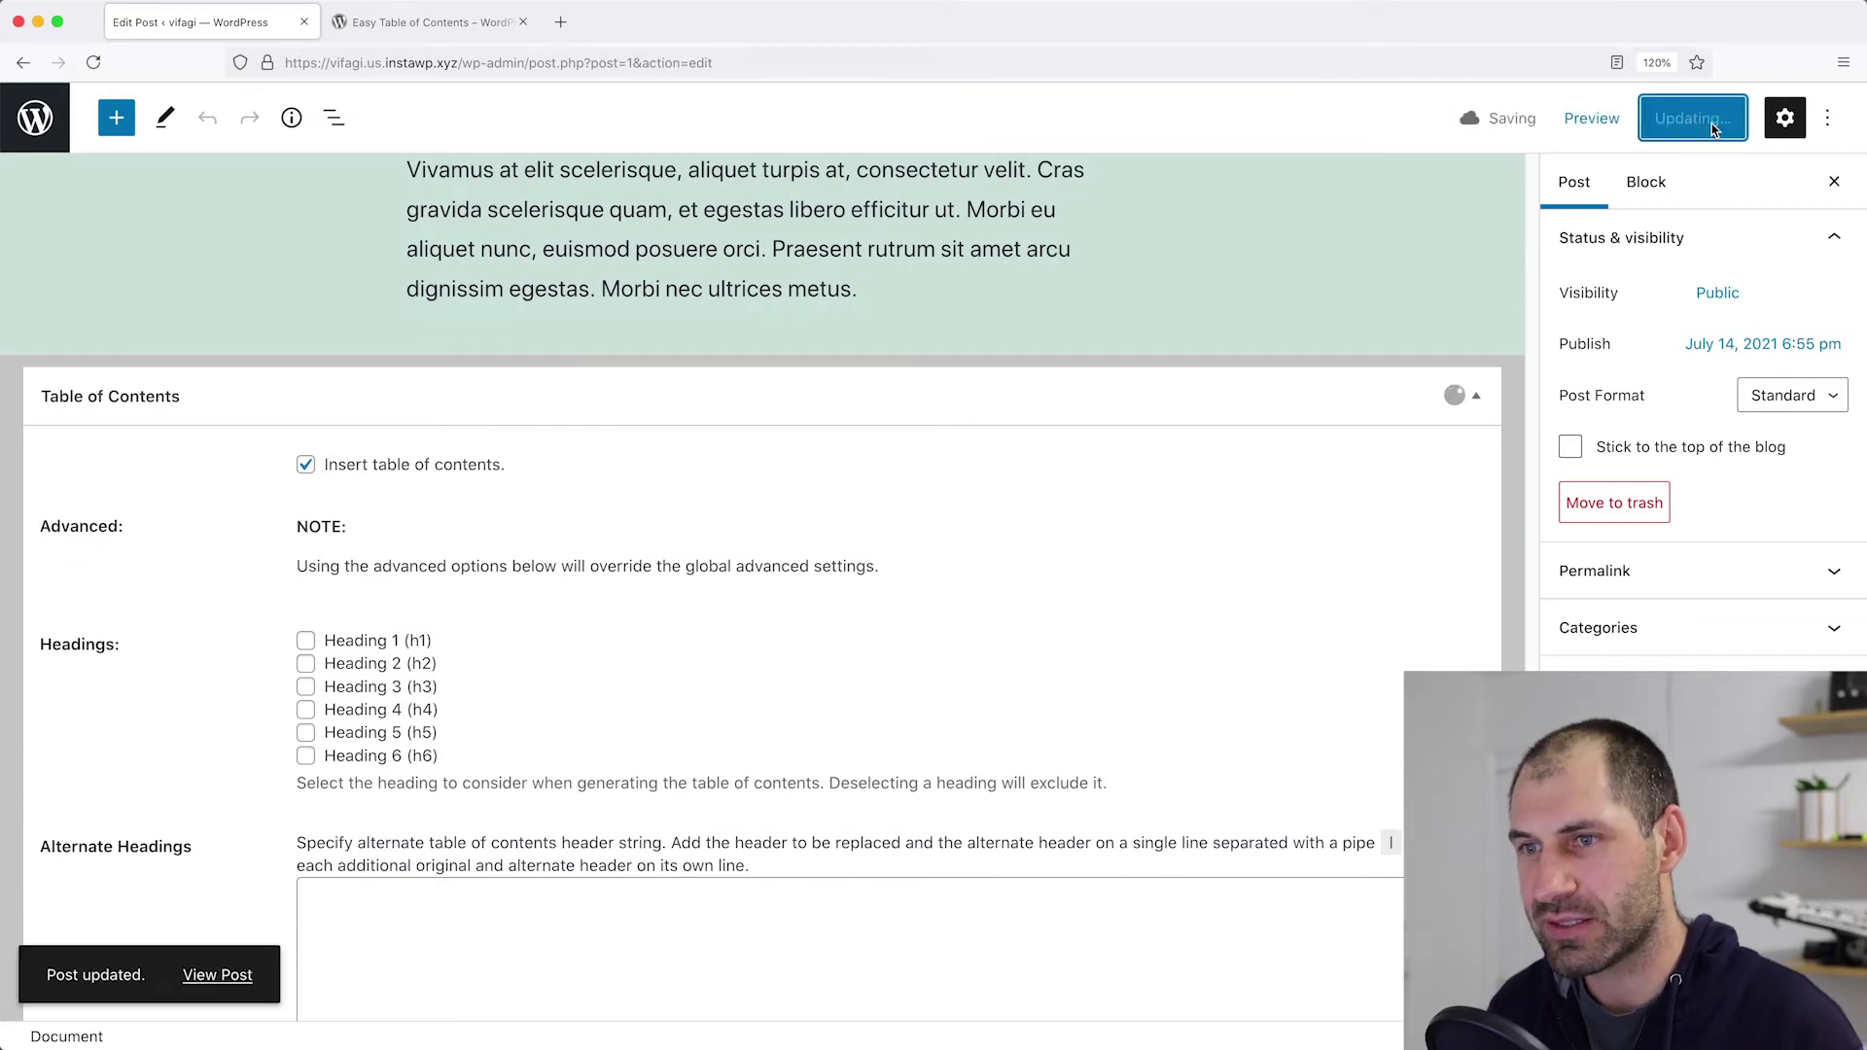
pyautogui.click(226, 994)
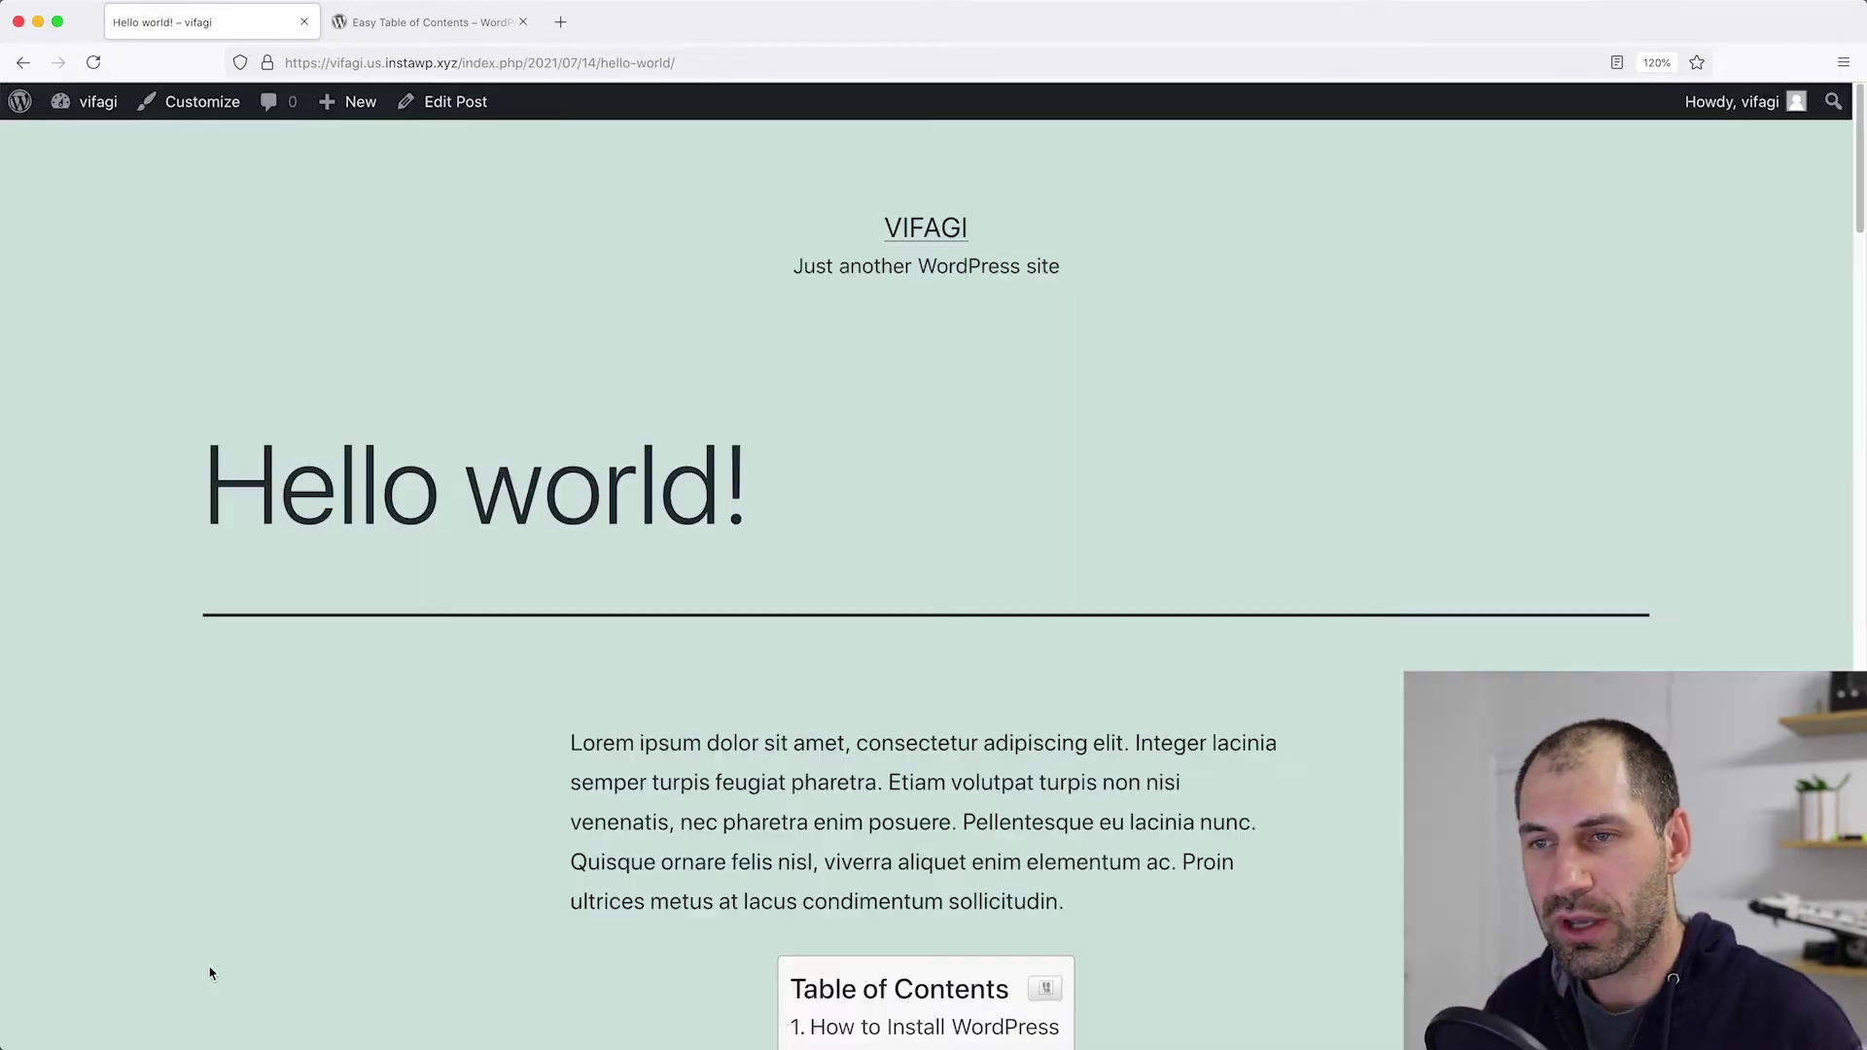
pyautogui.scroll(-6, 457, 827)
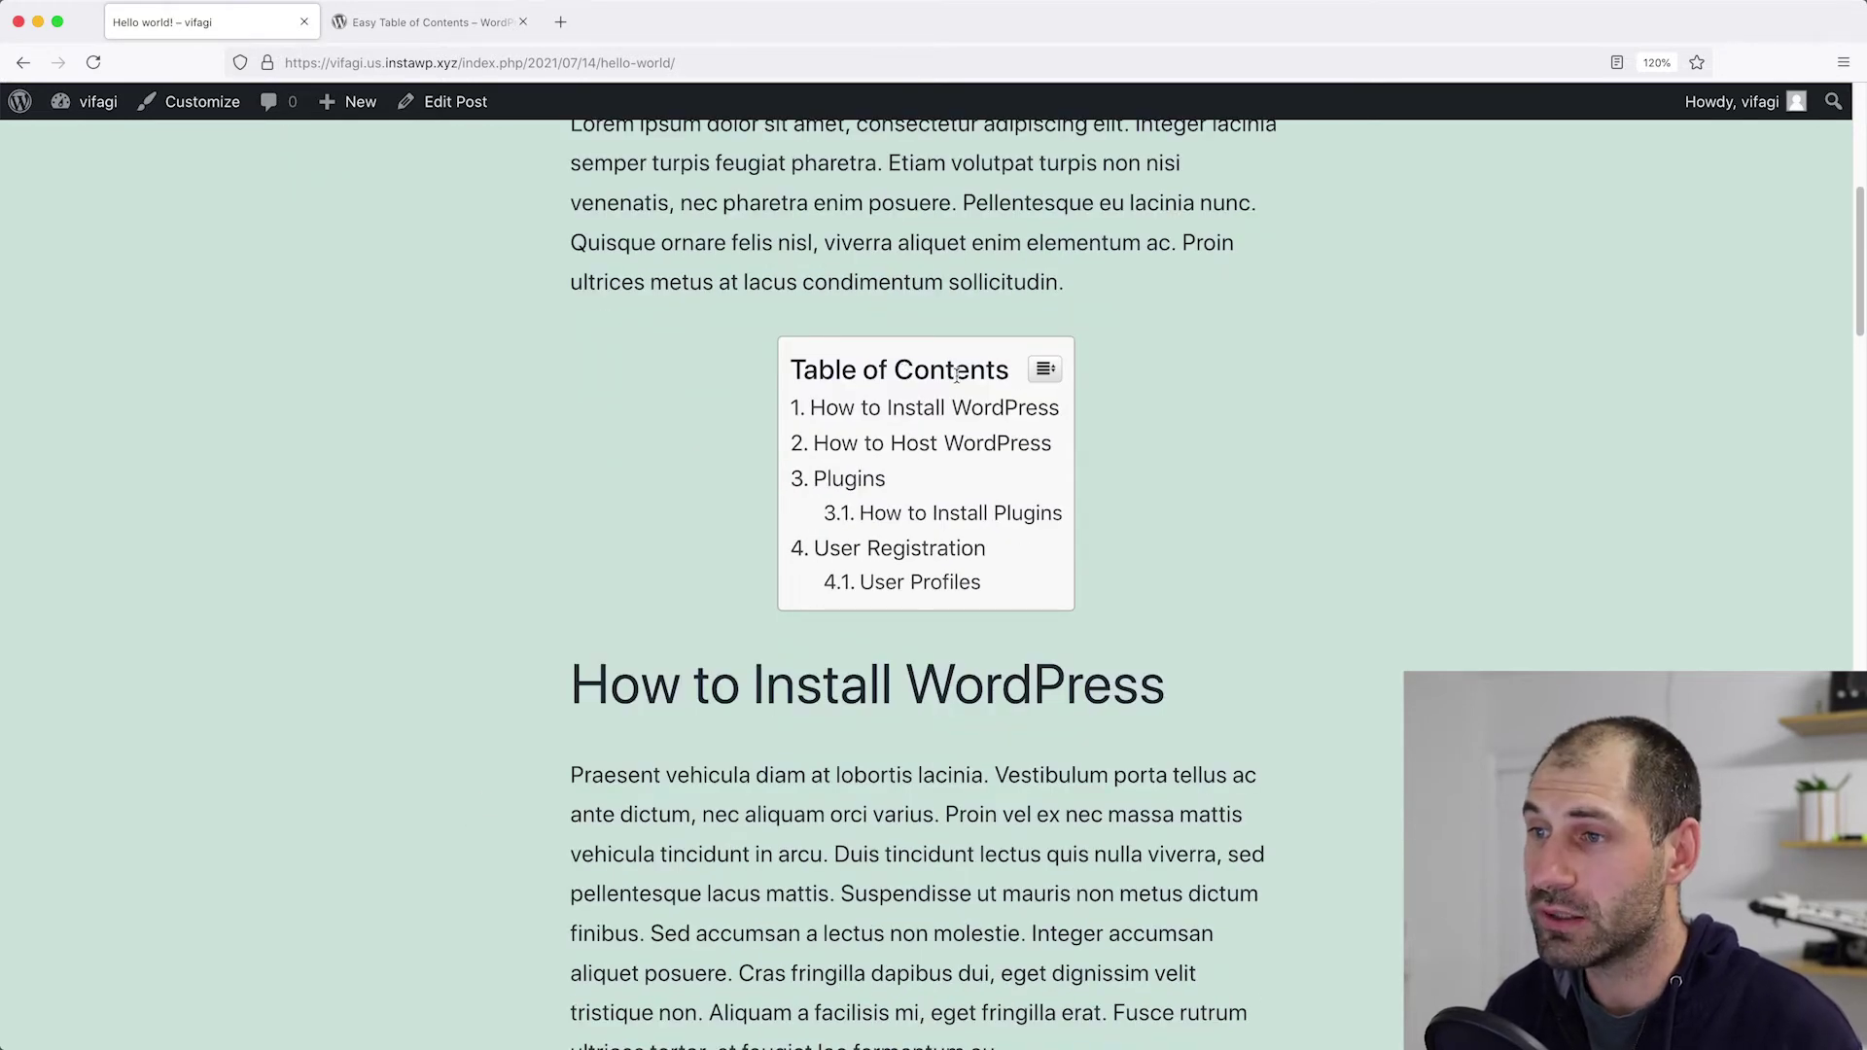
# Test the table of contents toggle on the published post and follow its section links, including How to Install Plugins.
pyautogui.click(1045, 374)
pyautogui.click(1046, 374)
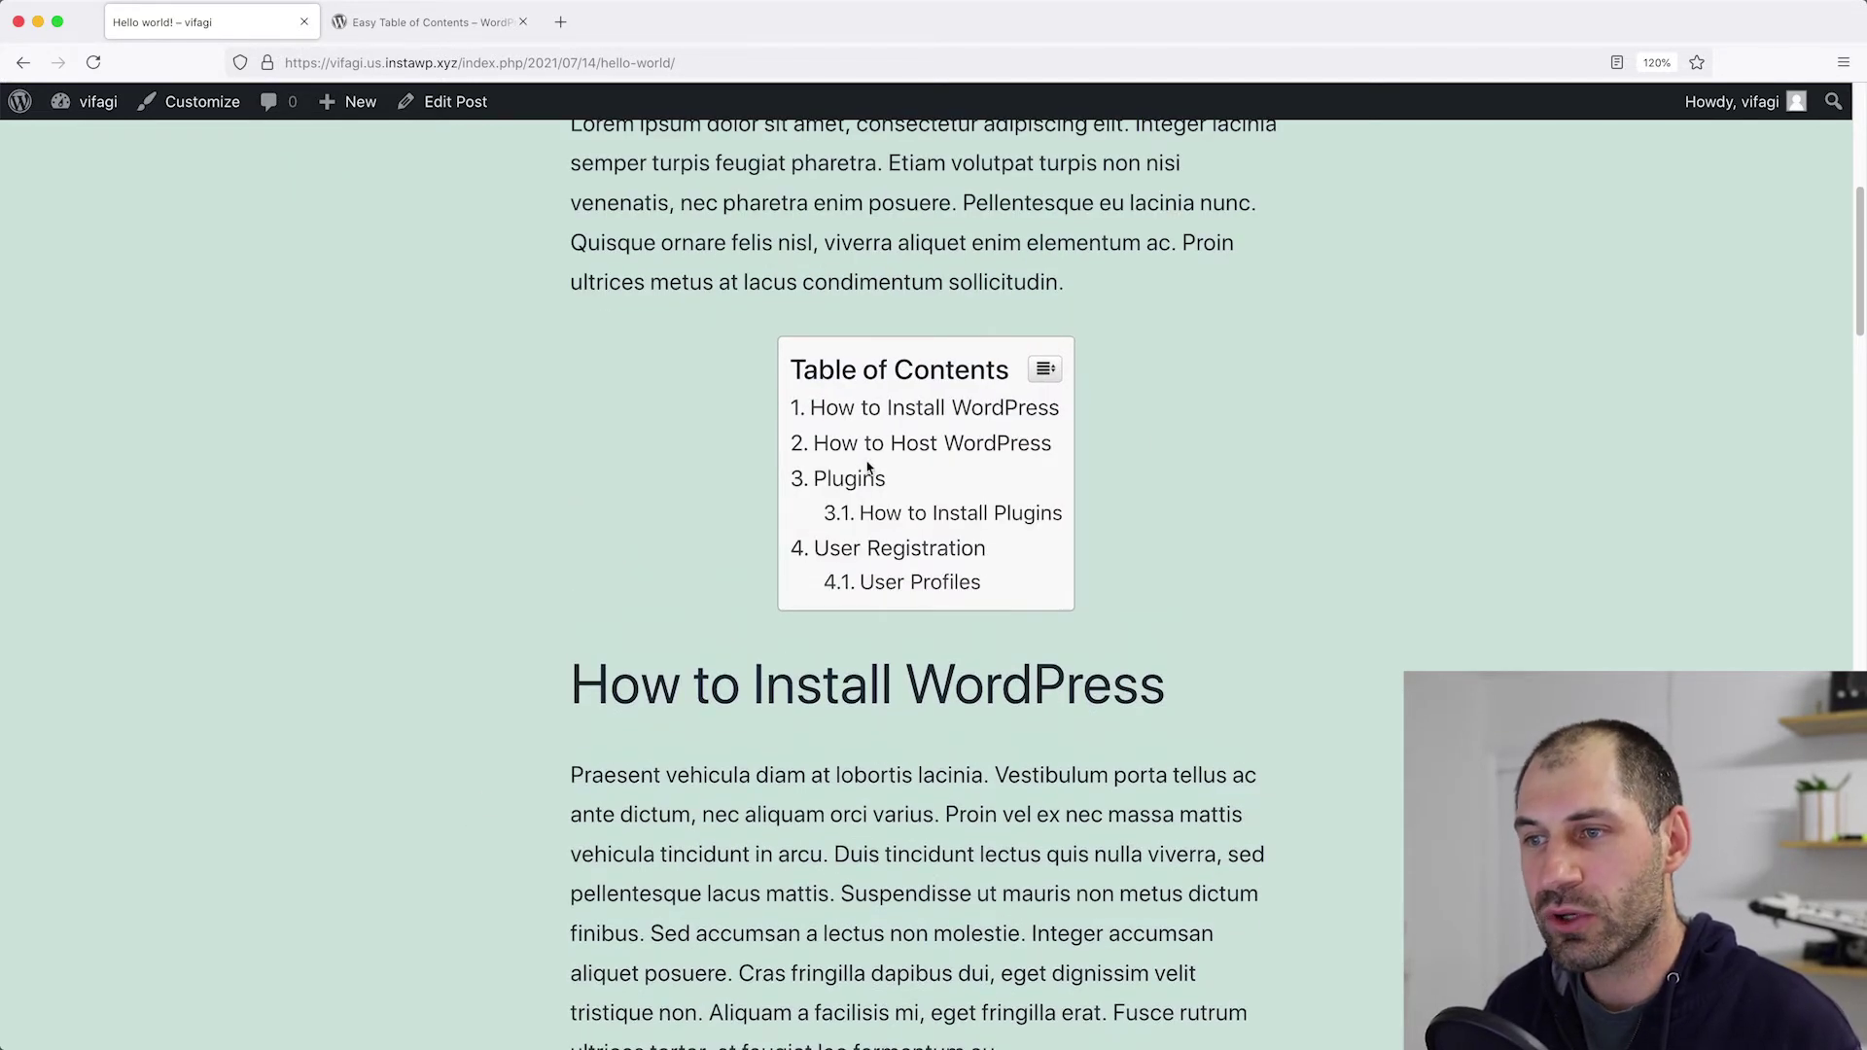
pyautogui.click(856, 514)
pyautogui.scroll(15, 858, 518)
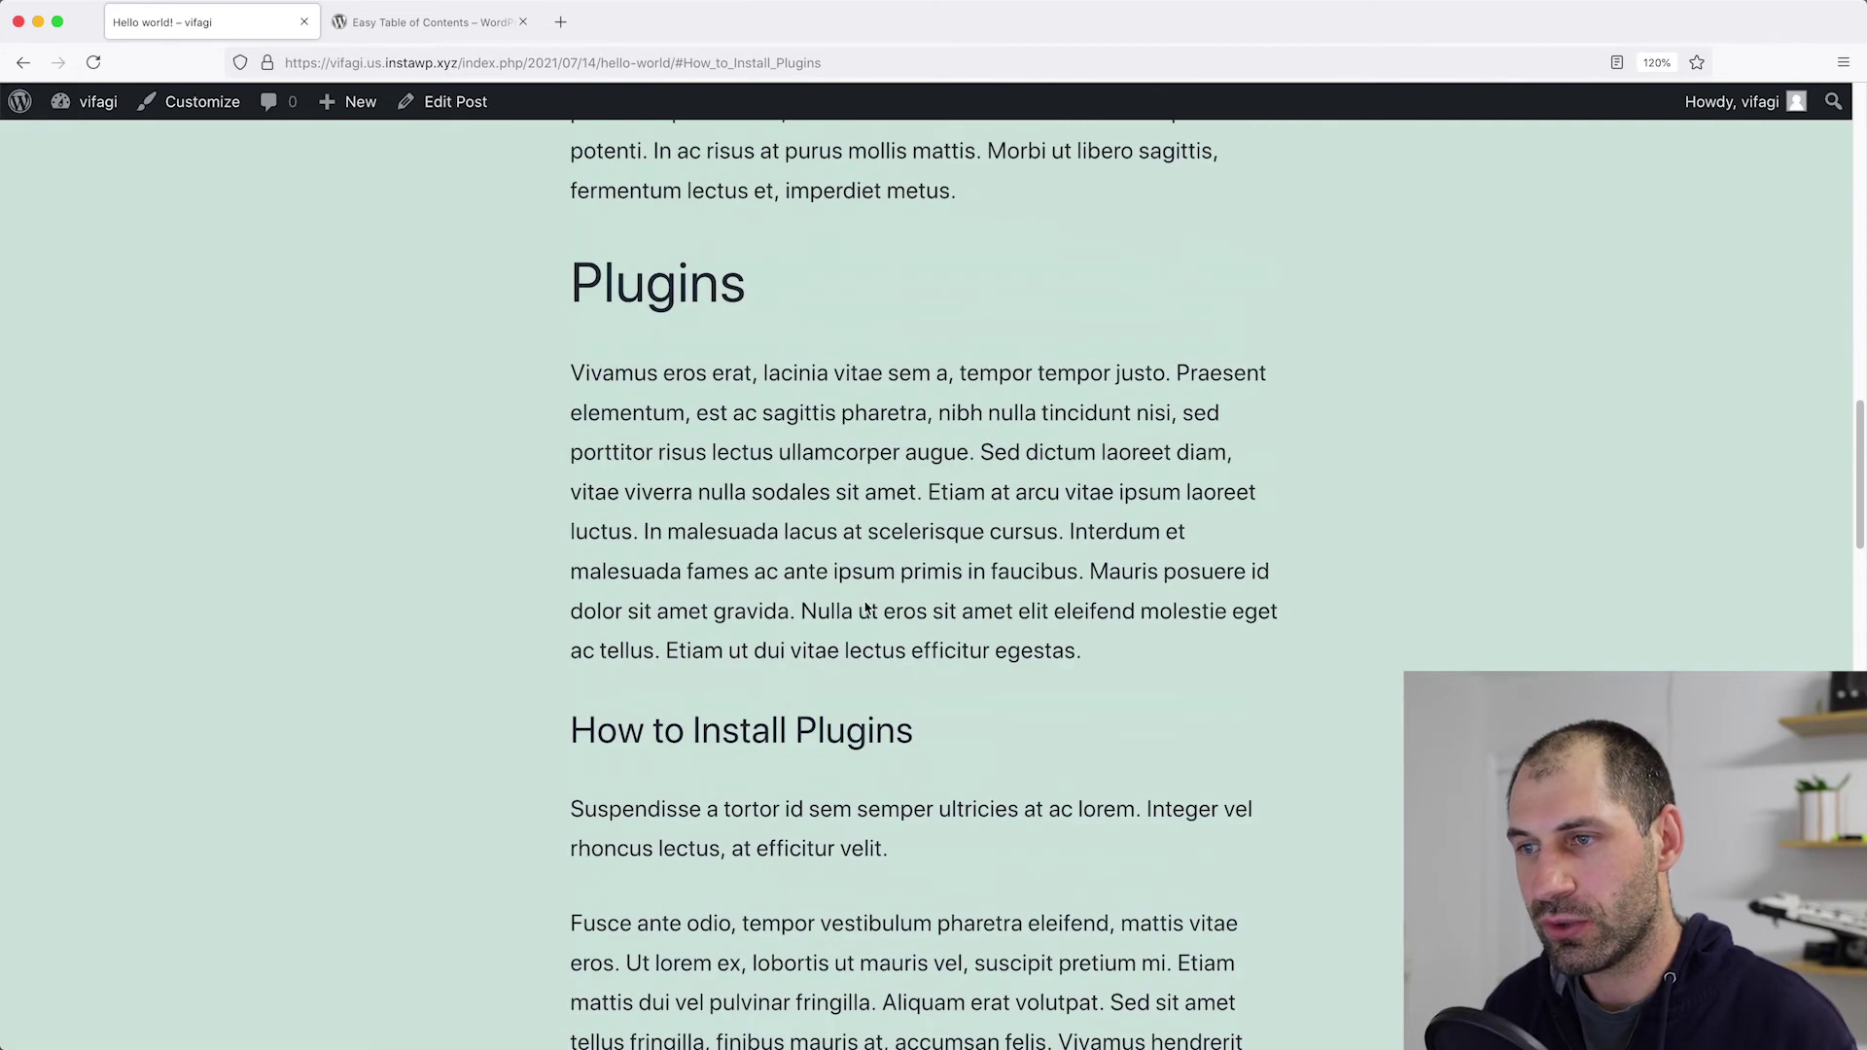
pyautogui.scroll(-1, 876, 573)
pyautogui.click(872, 589)
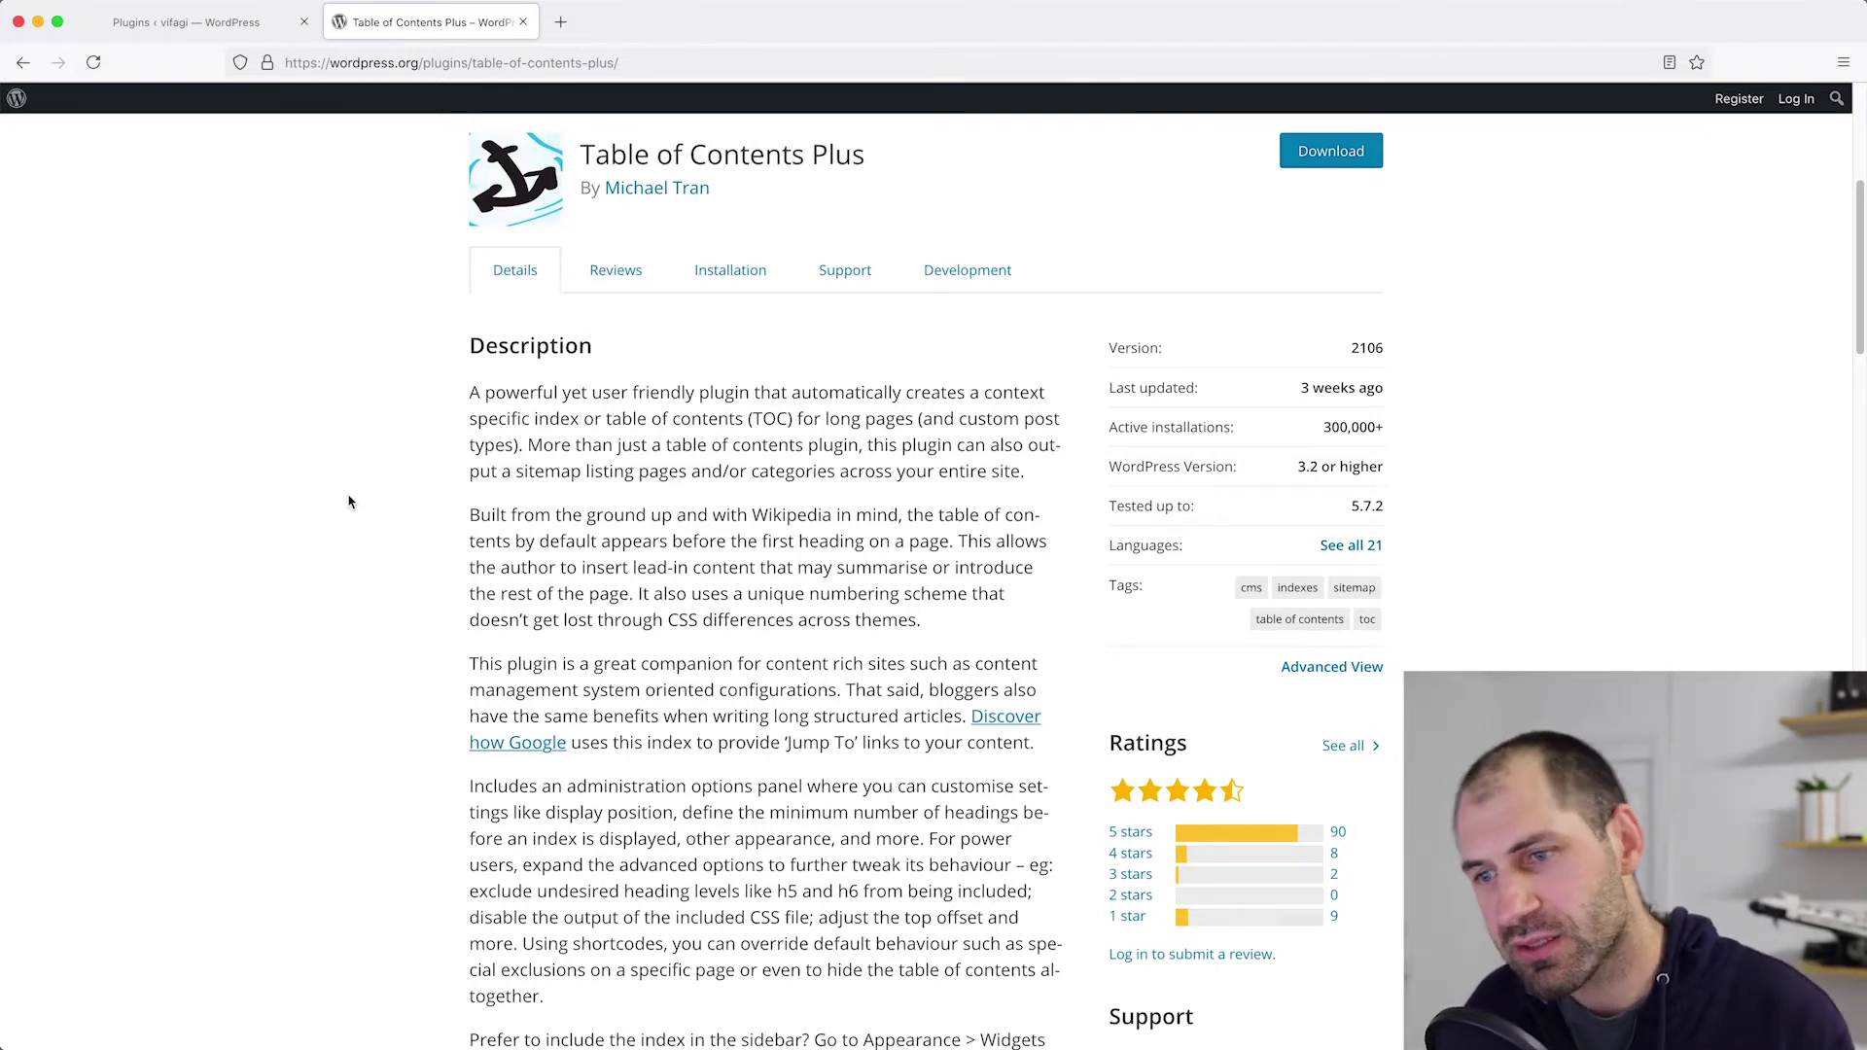
# Find the Table of Contents Plus plugin by its wordpress.org/plugins/table-of-contents-plus/ address, install it and activate it.
pyautogui.click(208, 26)
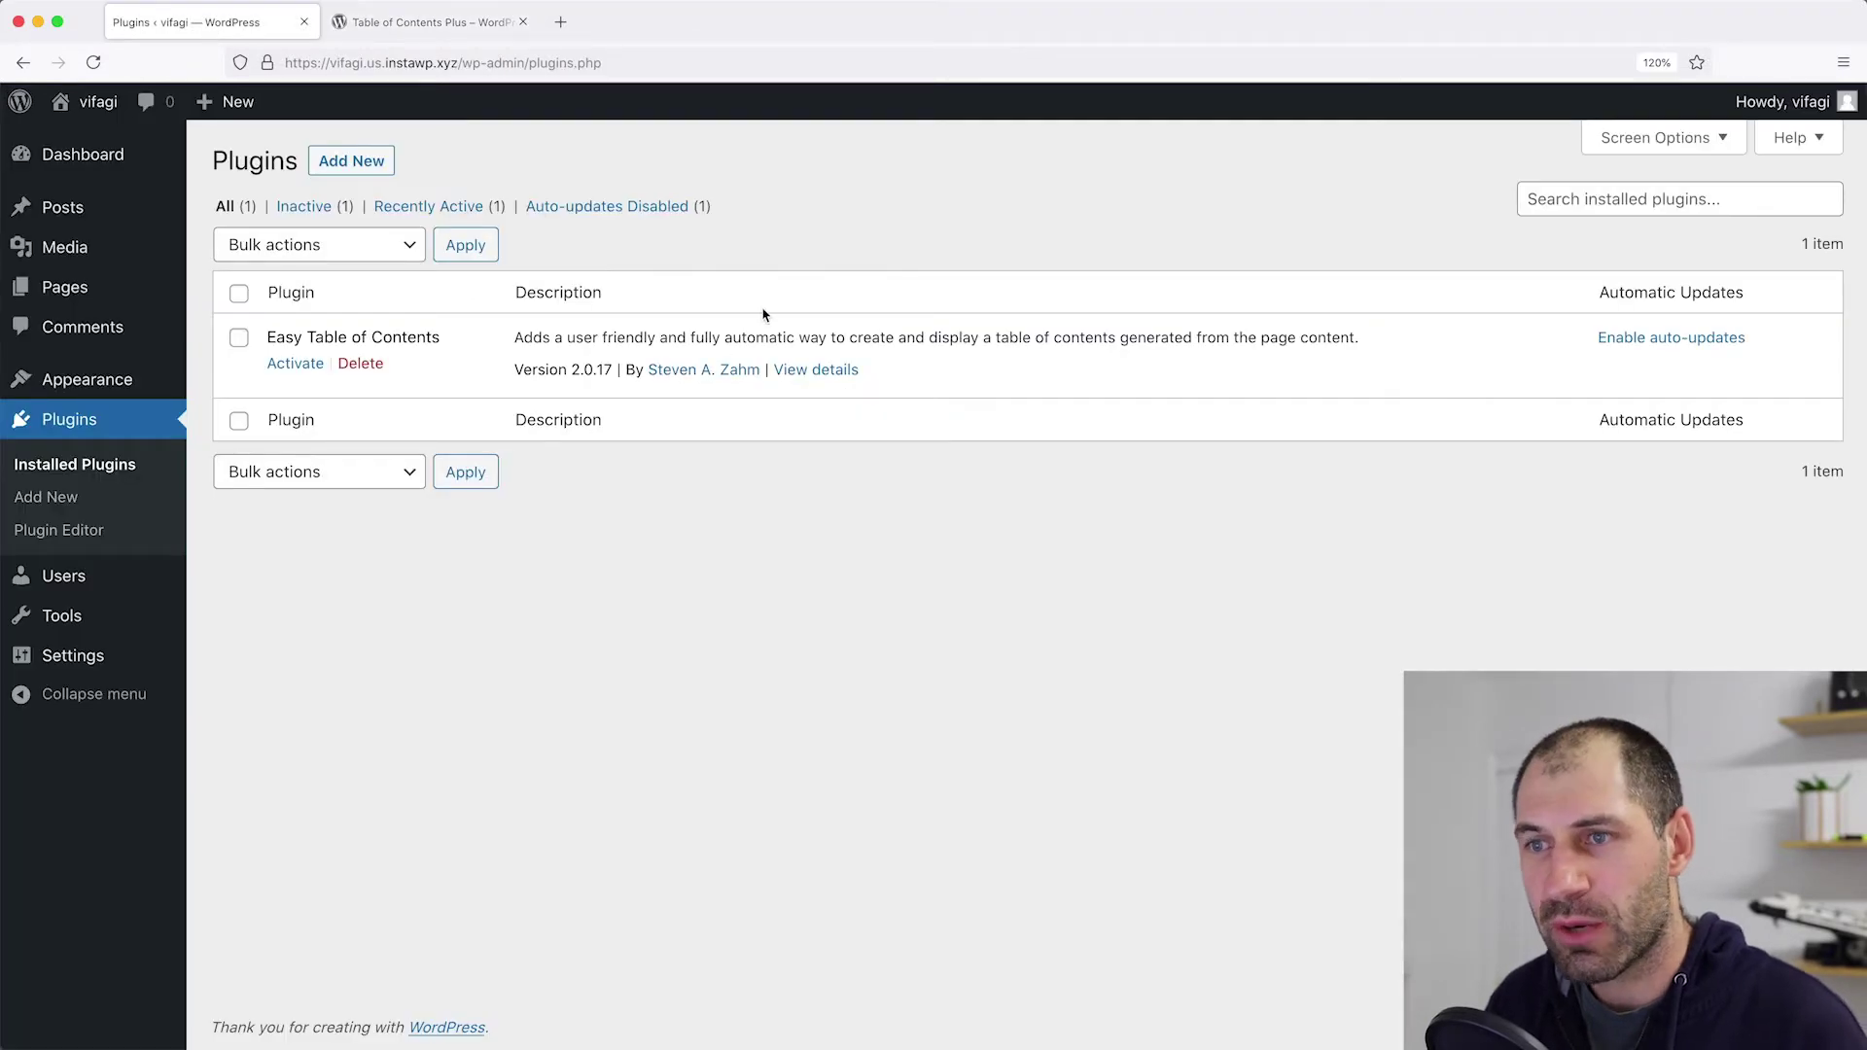
pyautogui.click(372, 171)
pyautogui.click(1566, 230)
pyautogui.write('https://wordpress.org/plugins/table-of-contents-plus/')
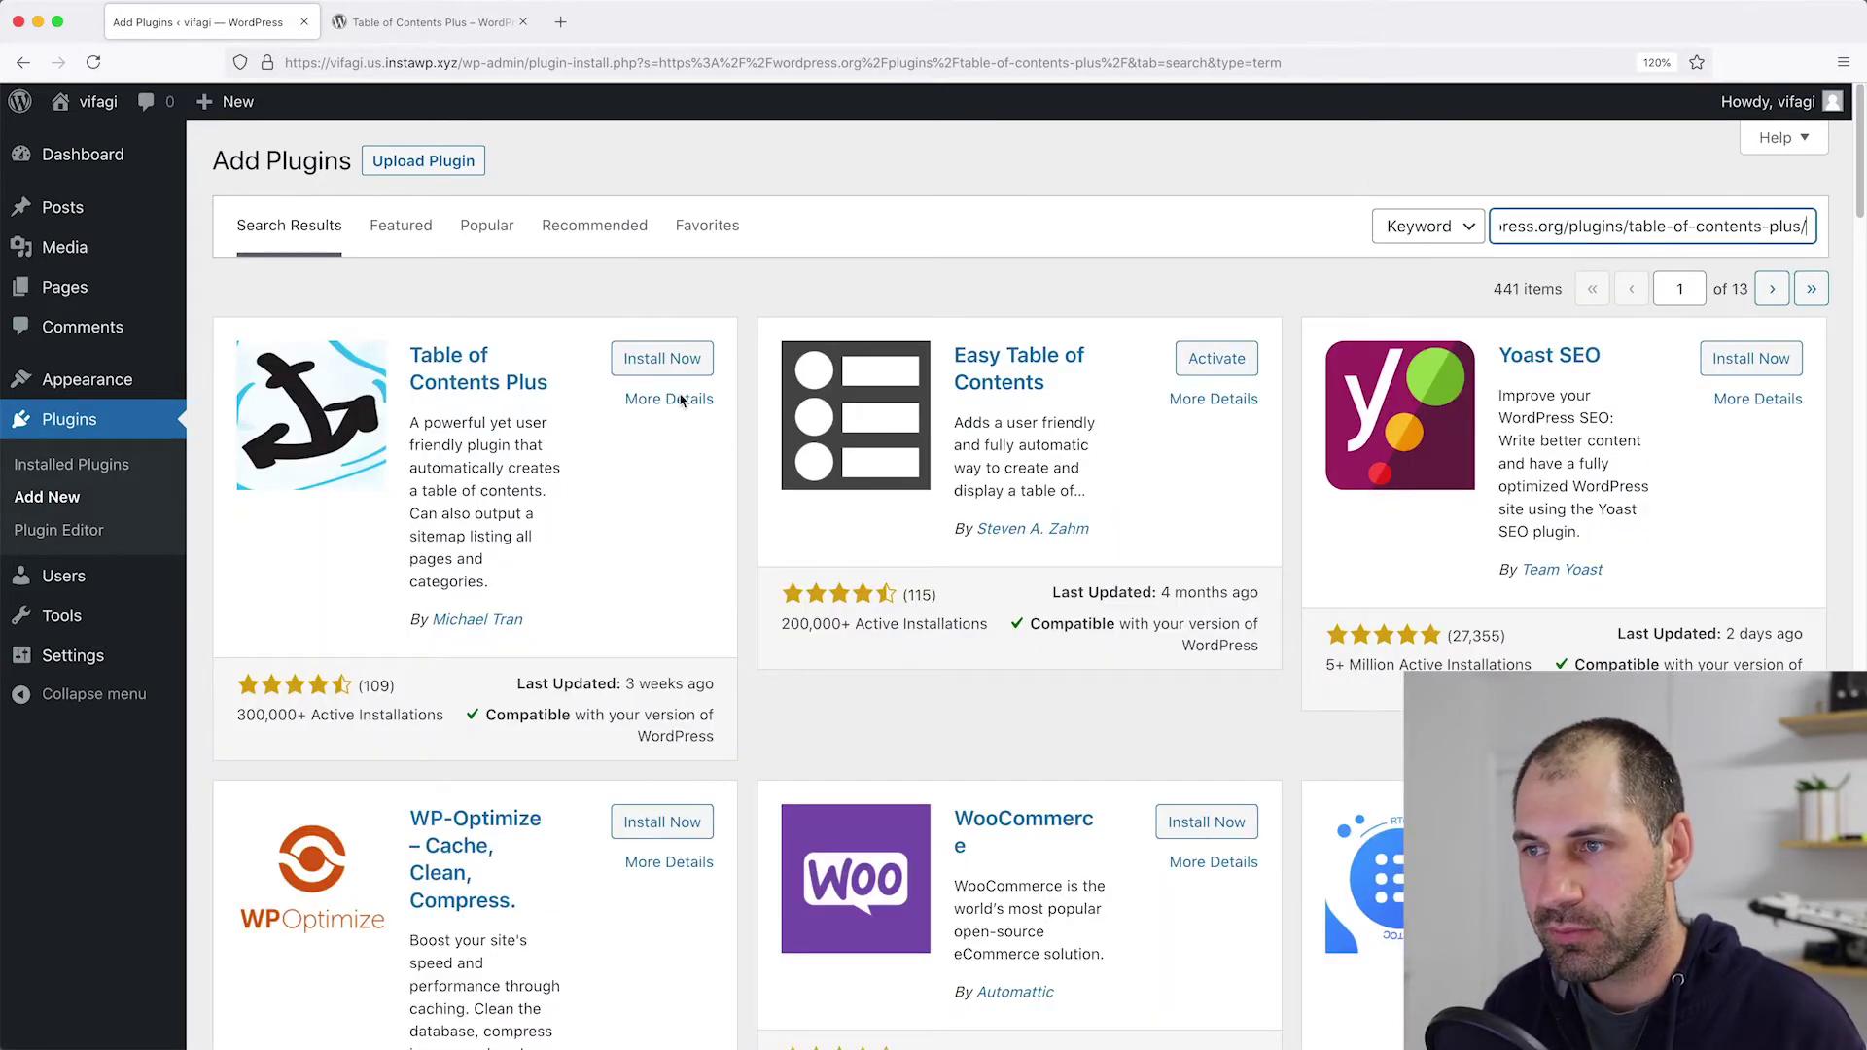
pyautogui.click(679, 374)
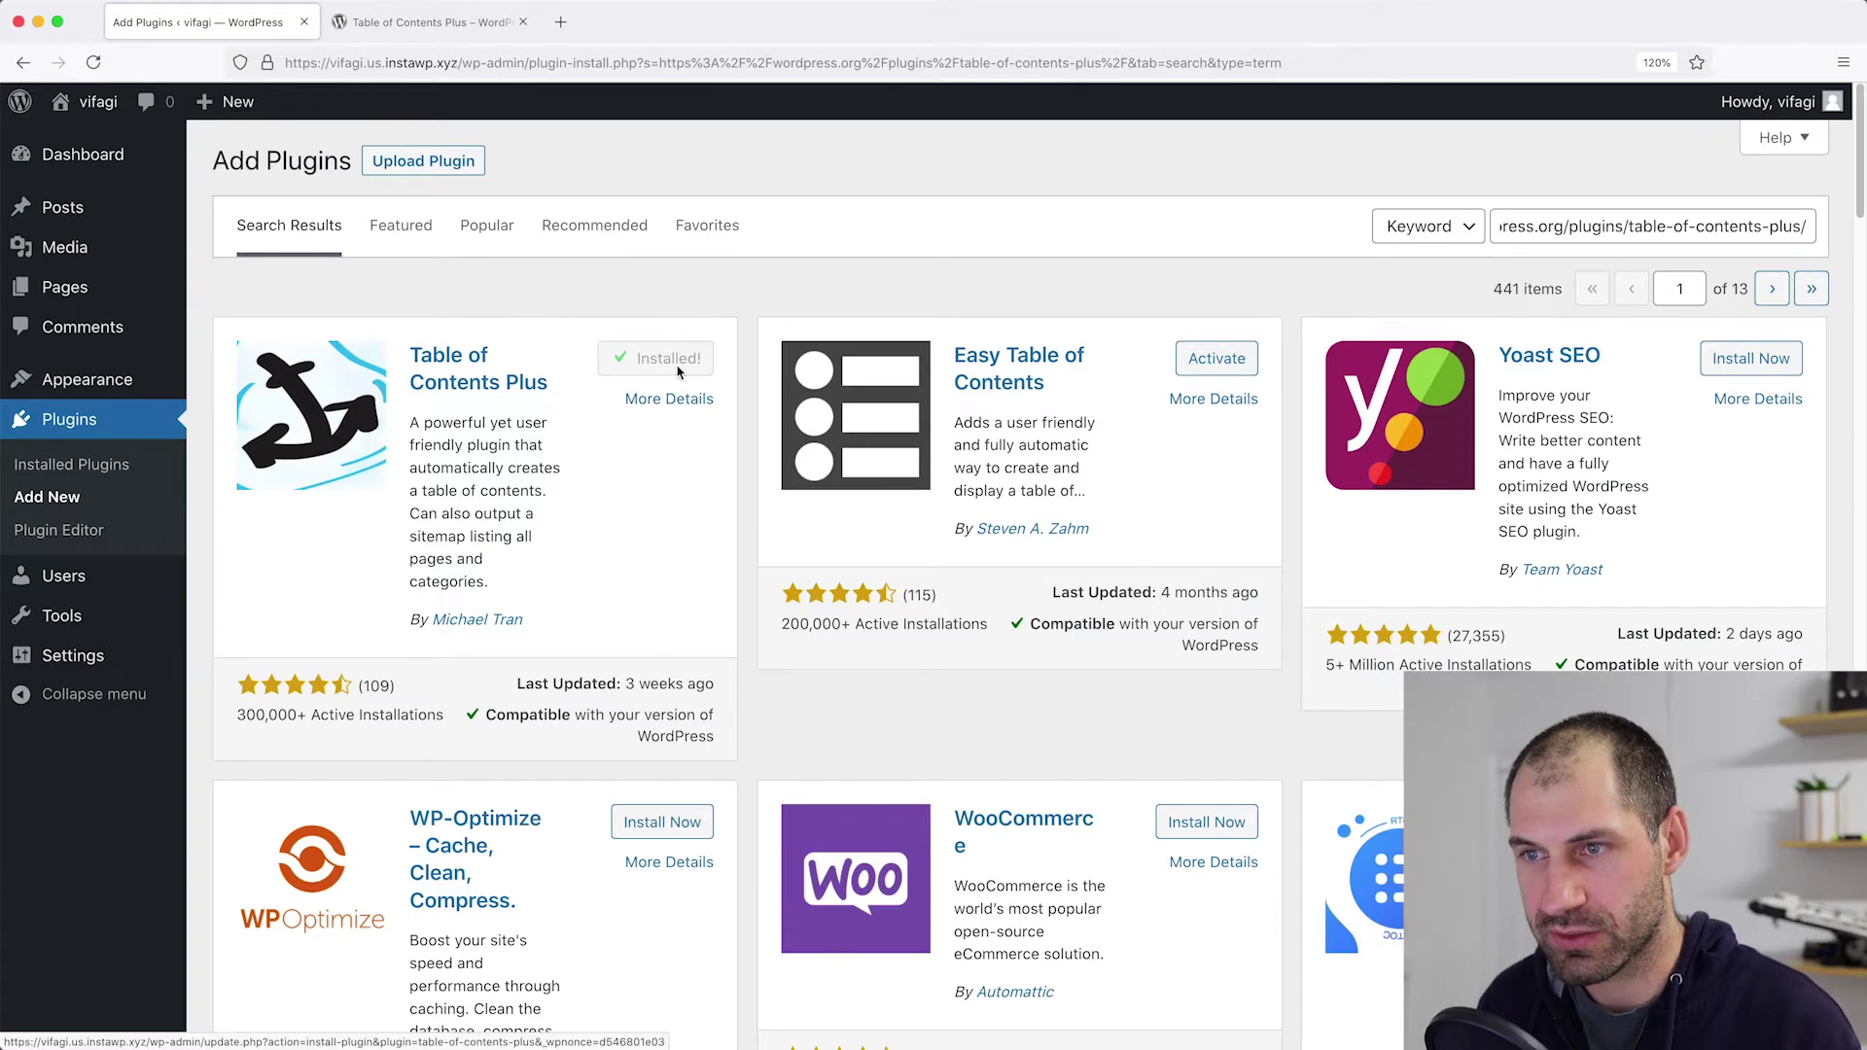
pyautogui.click(677, 372)
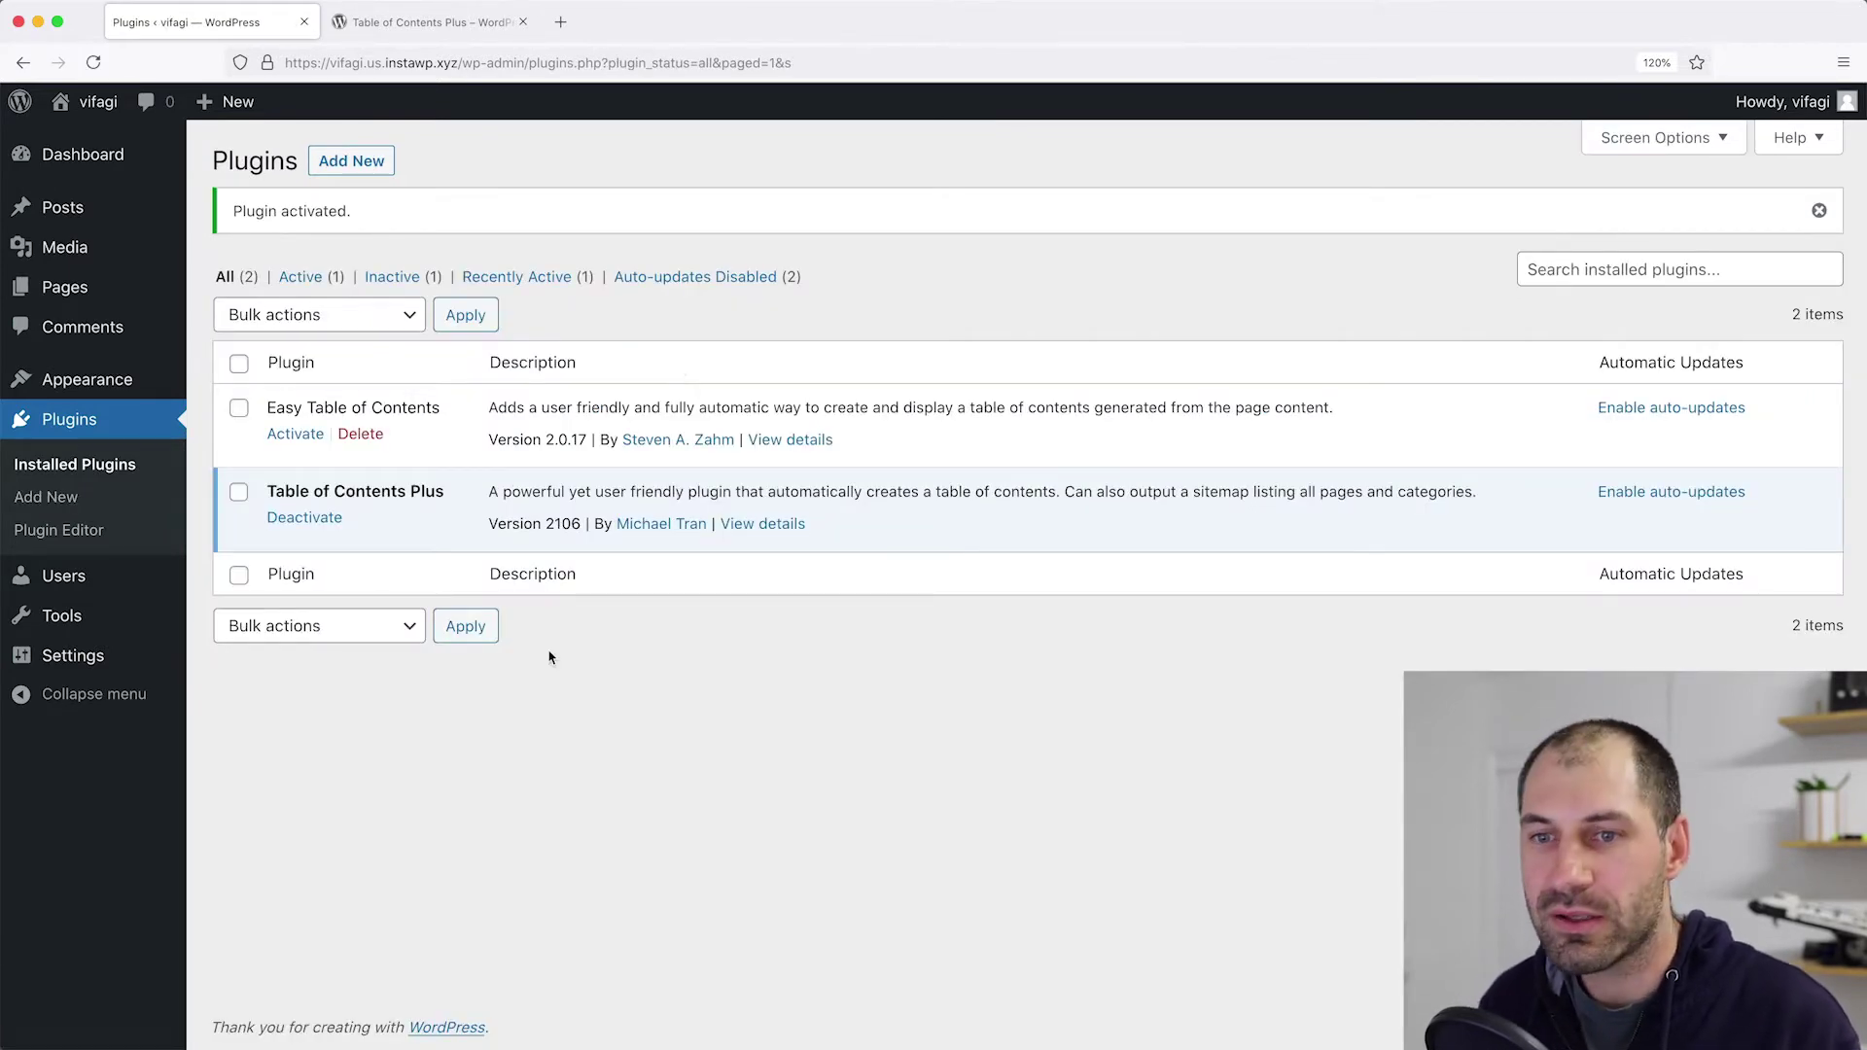
# In the TOC+ settings, enable automatic insertion of the table of contents for the post content type.
pyautogui.click(78, 656)
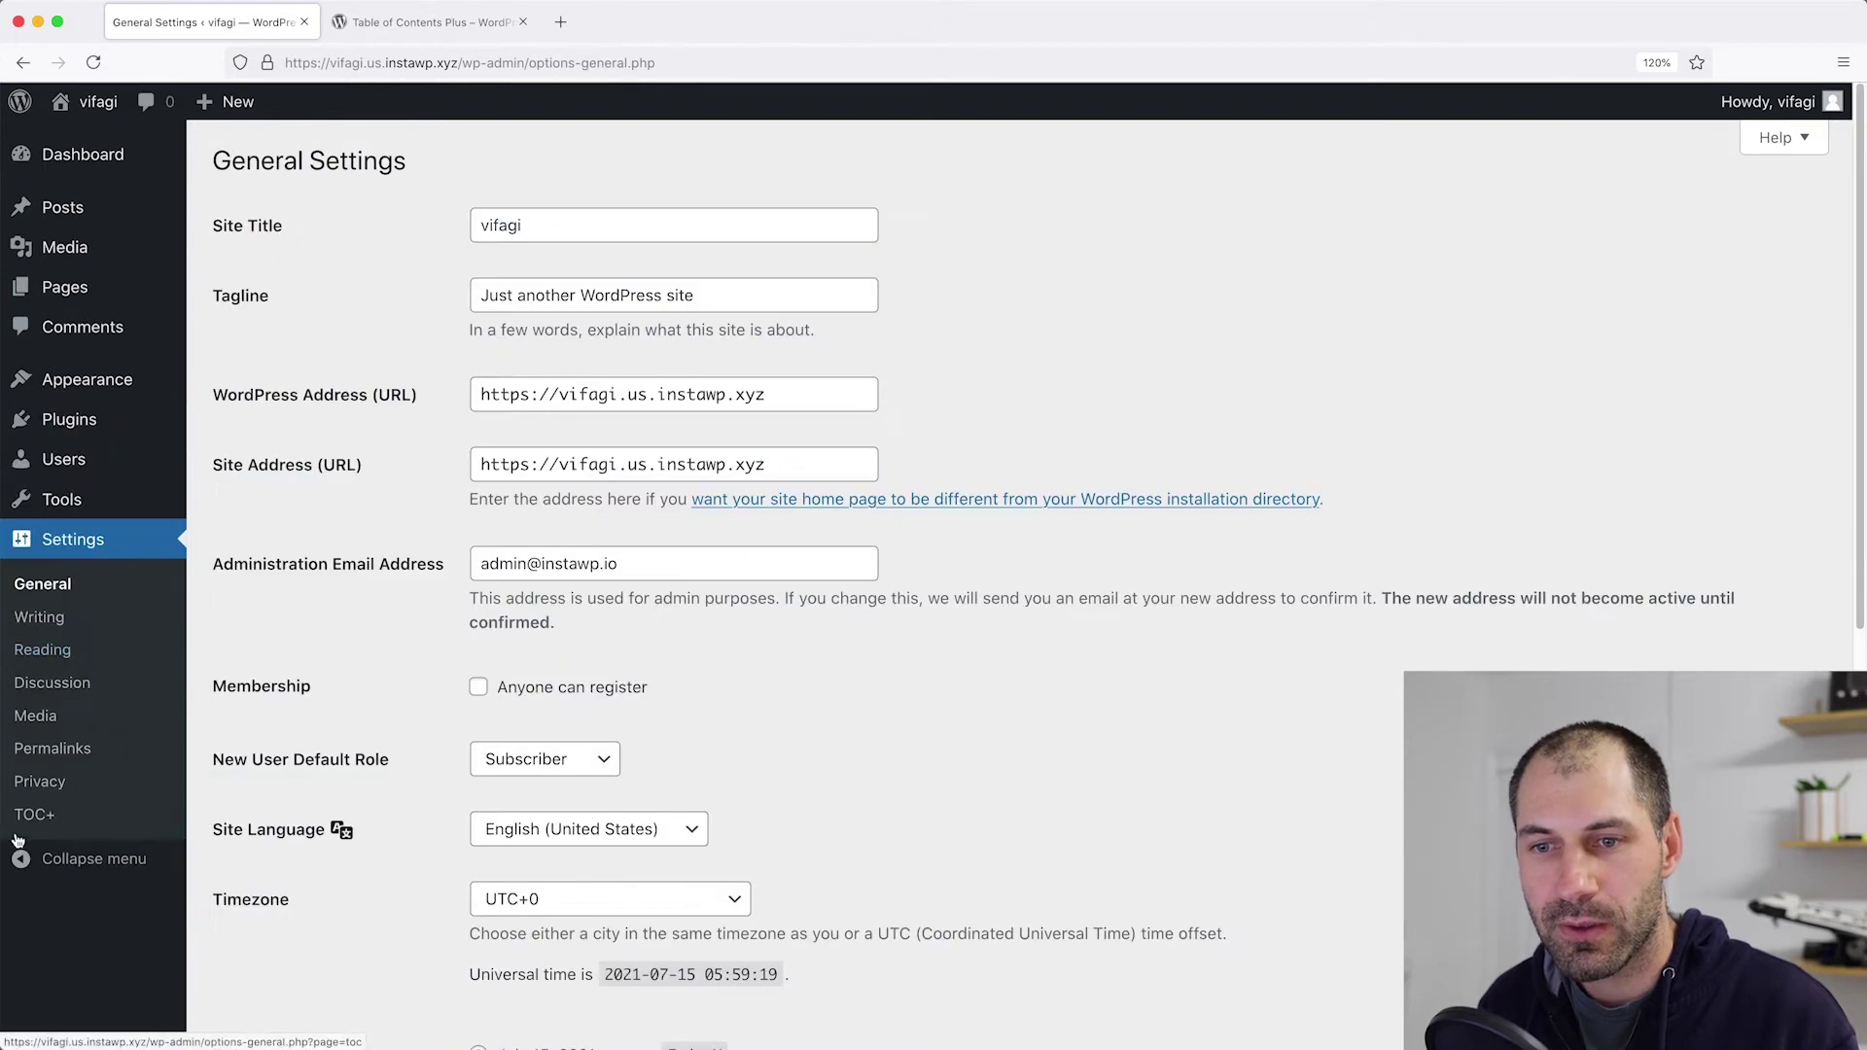
pyautogui.click(29, 821)
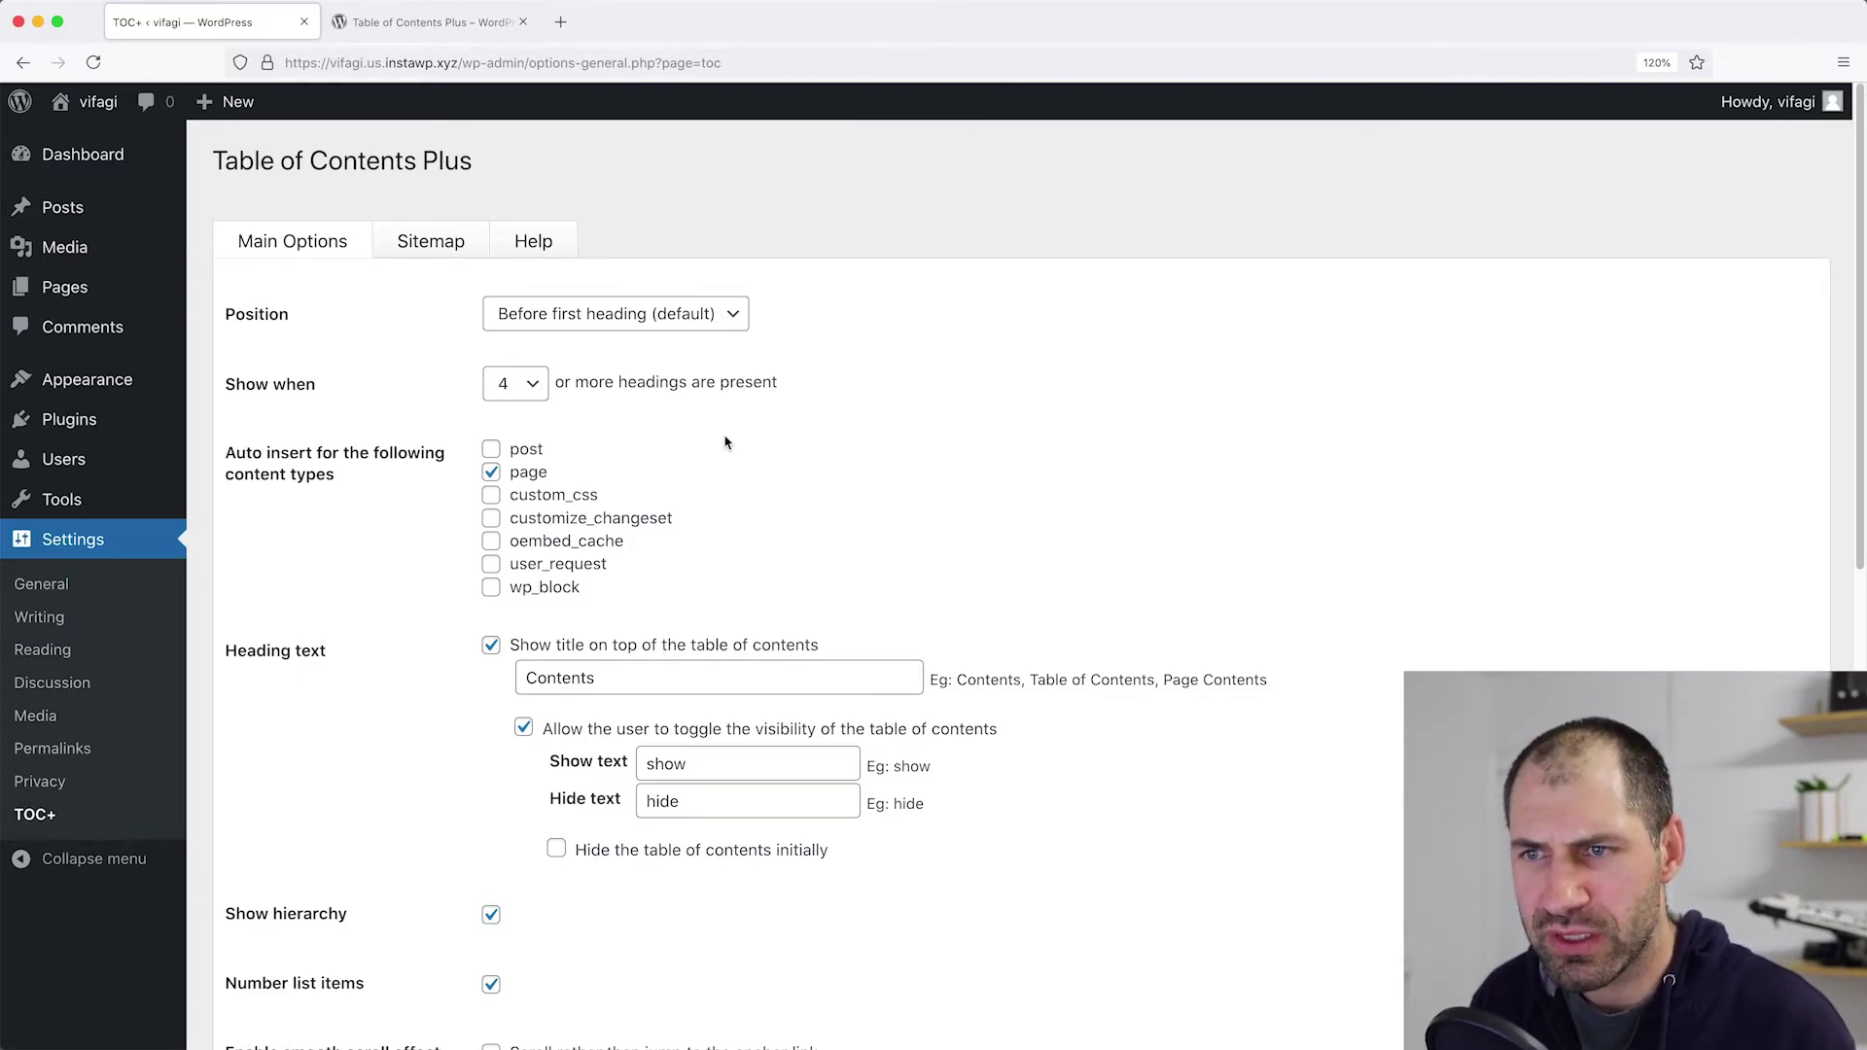
pyautogui.click(525, 452)
# Examine the TOC+ heading text, appearance and advanced options, including heading levels, exclude headings, restrict path and shortcode usage.
pyautogui.scroll(-2, 756, 483)
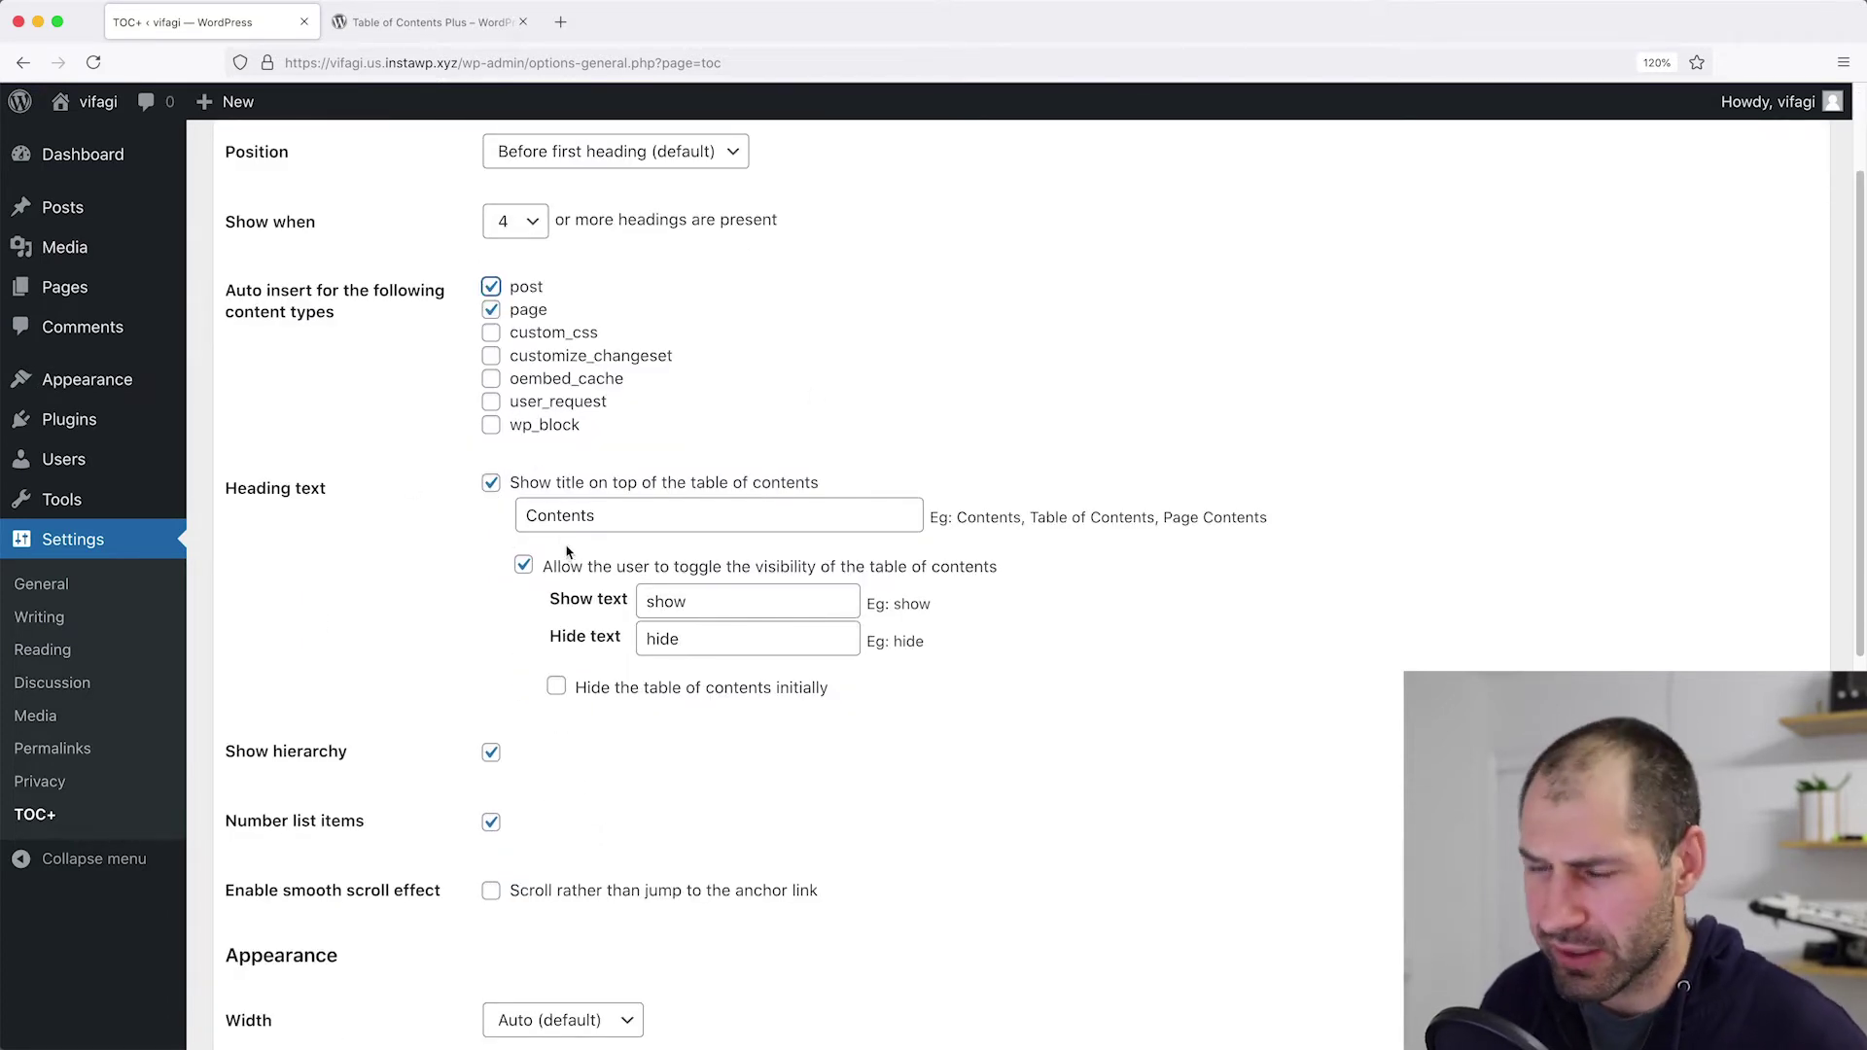
pyautogui.scroll(-7, 646, 524)
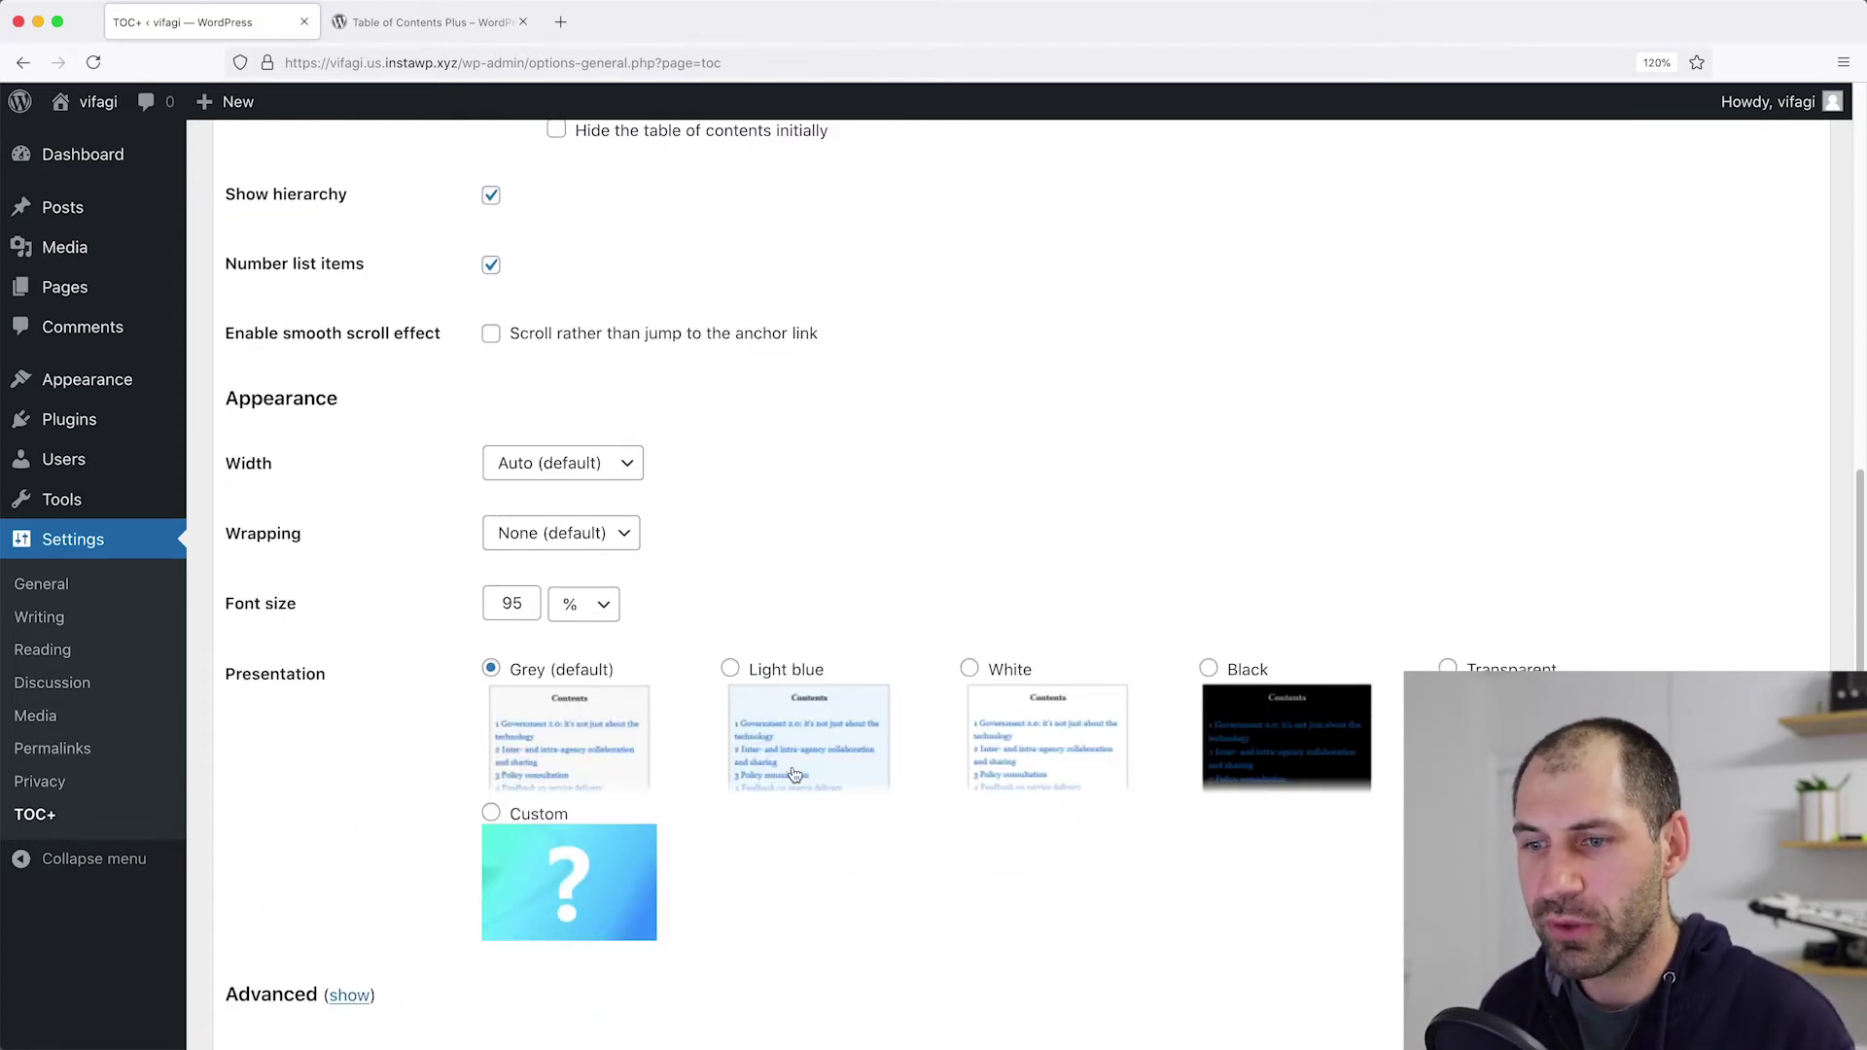
pyautogui.click(344, 1002)
pyautogui.scroll(-9, 345, 1010)
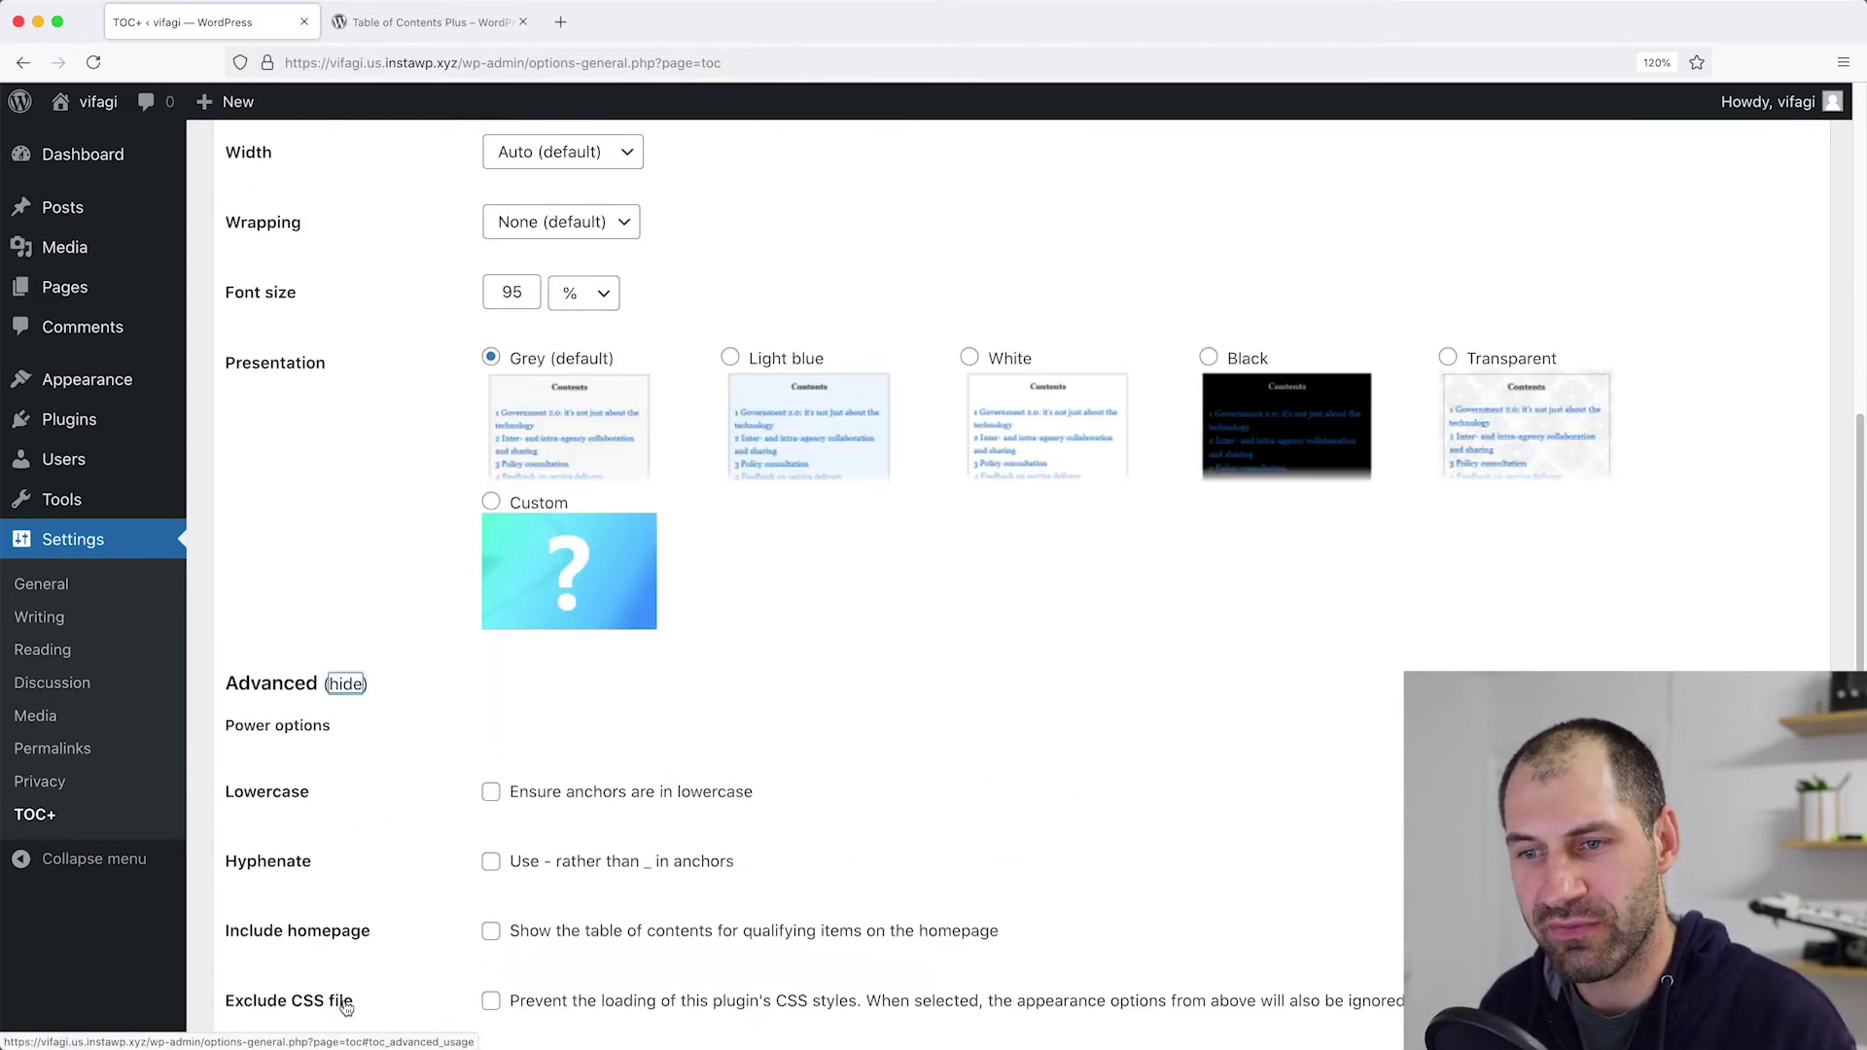
pyautogui.scroll(-3, 438, 873)
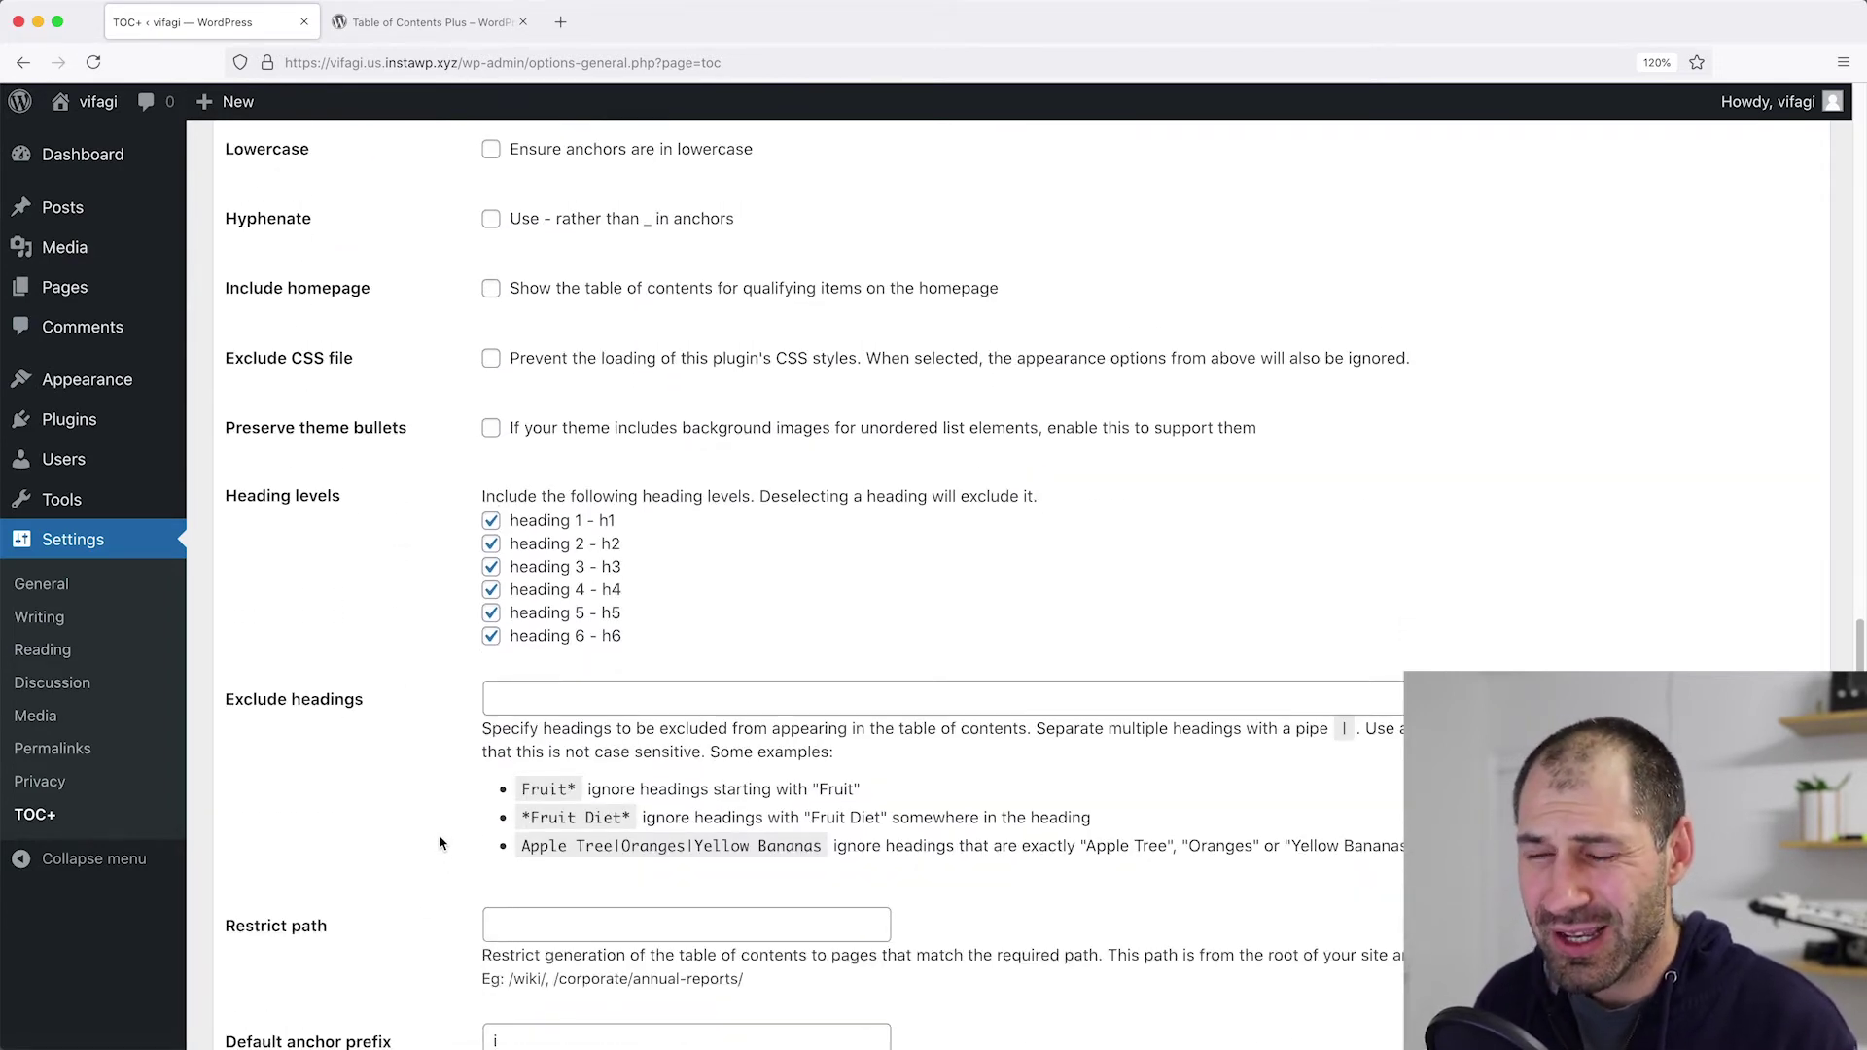
pyautogui.scroll(-1, 439, 833)
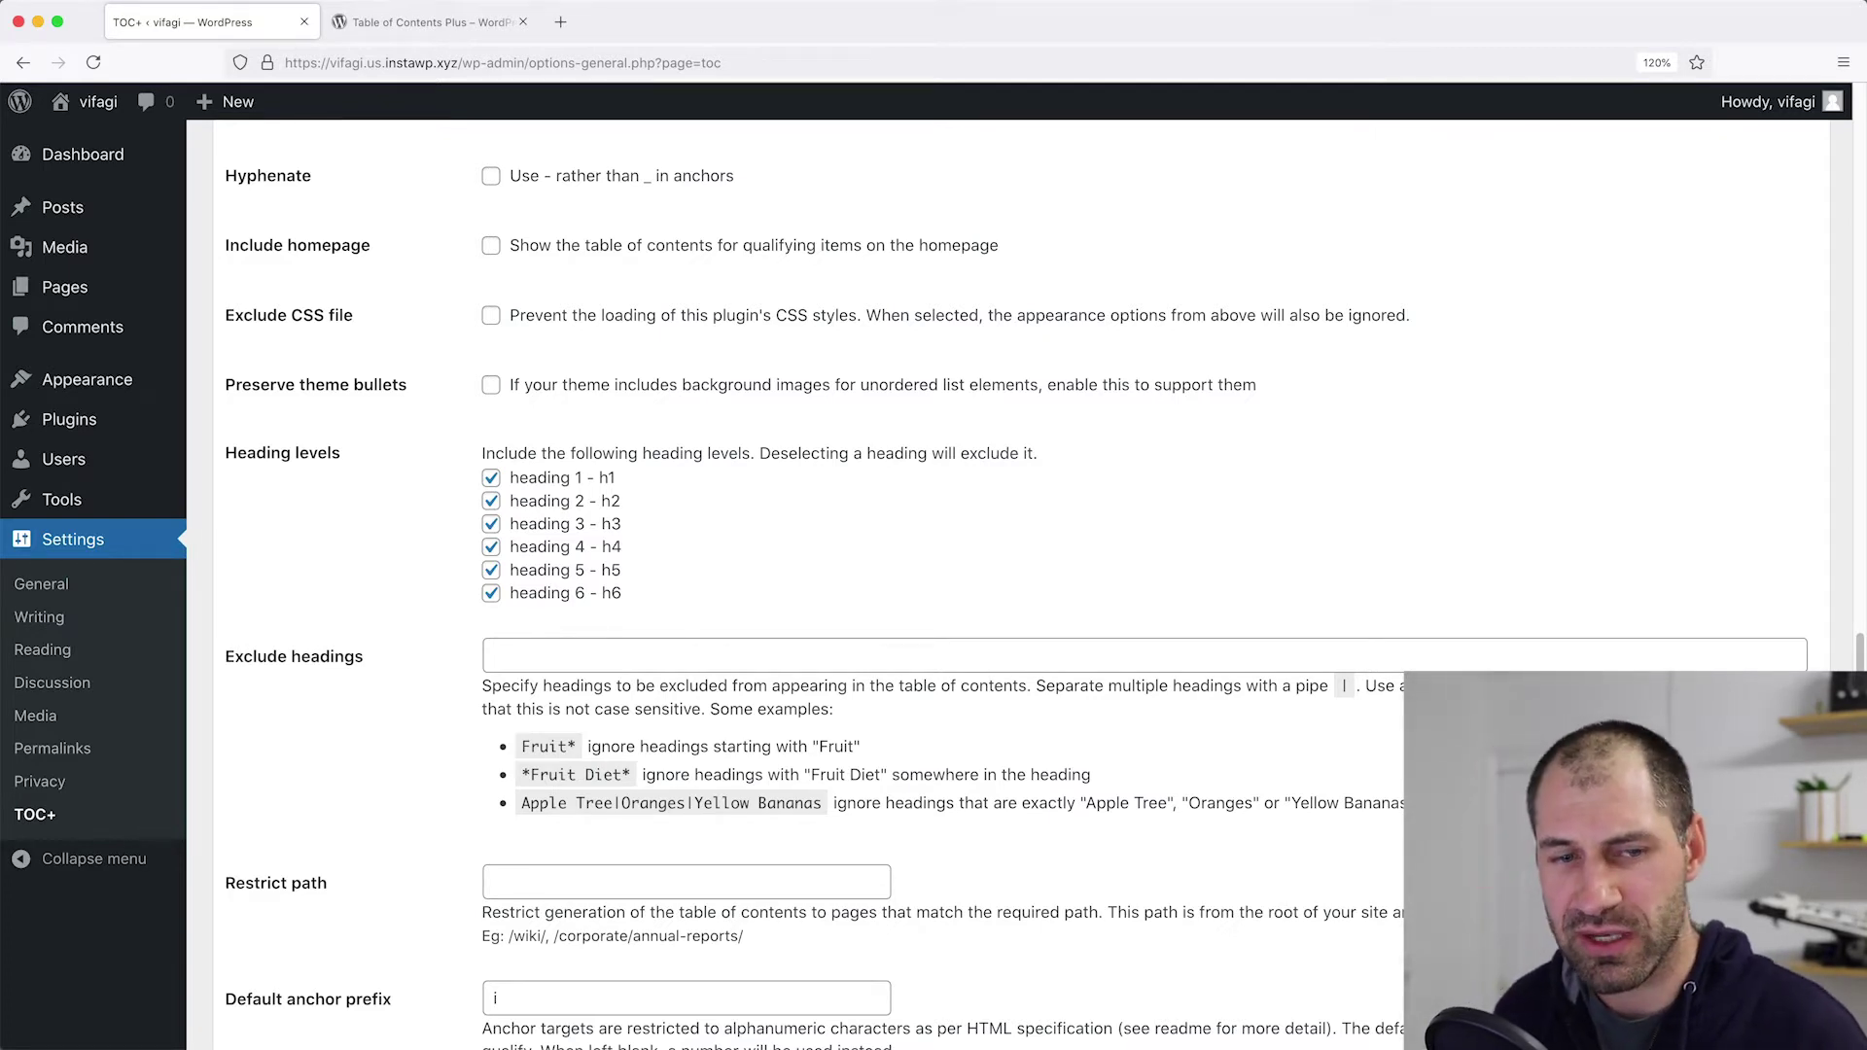
pyautogui.scroll(-5, 416, 743)
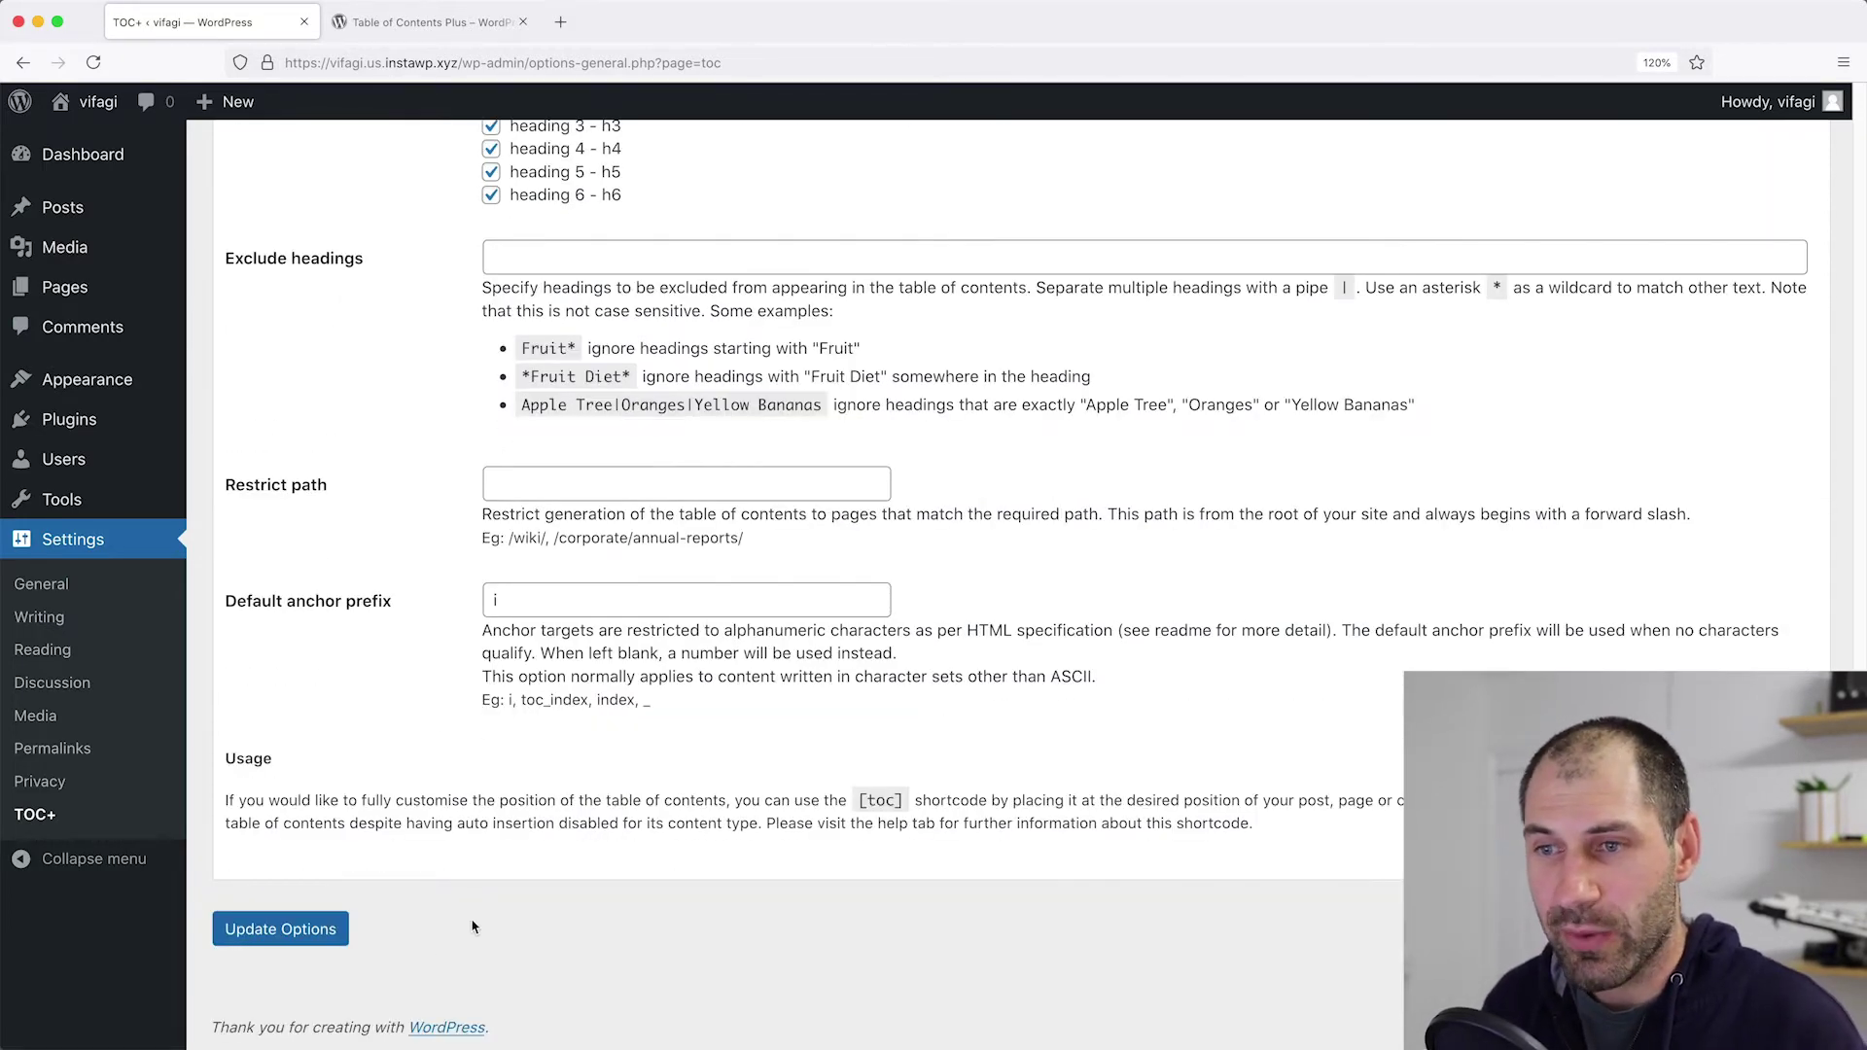
pyautogui.scroll(15, 448, 919)
pyautogui.scroll(5, 448, 919)
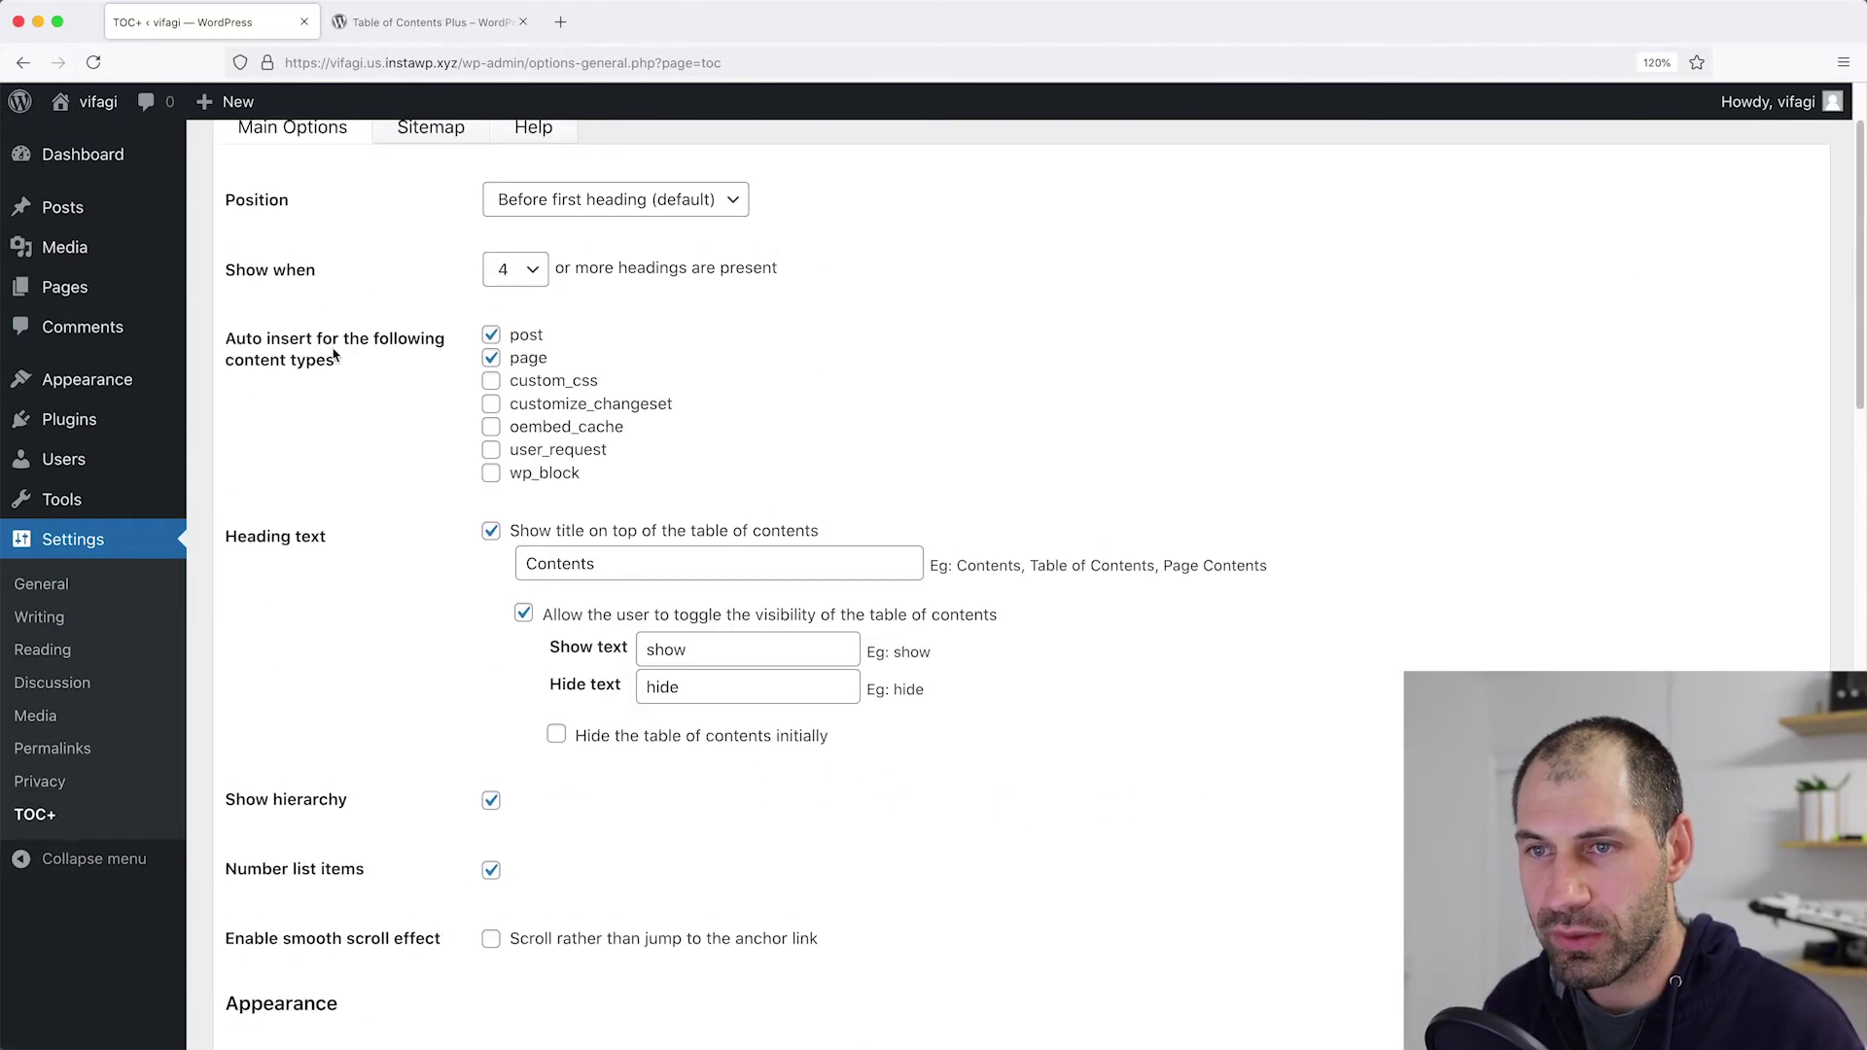
# Save the Table of Contents Plus main options and bring up the plugin's Sitemap settings.
pyautogui.scroll(-20, 562, 477)
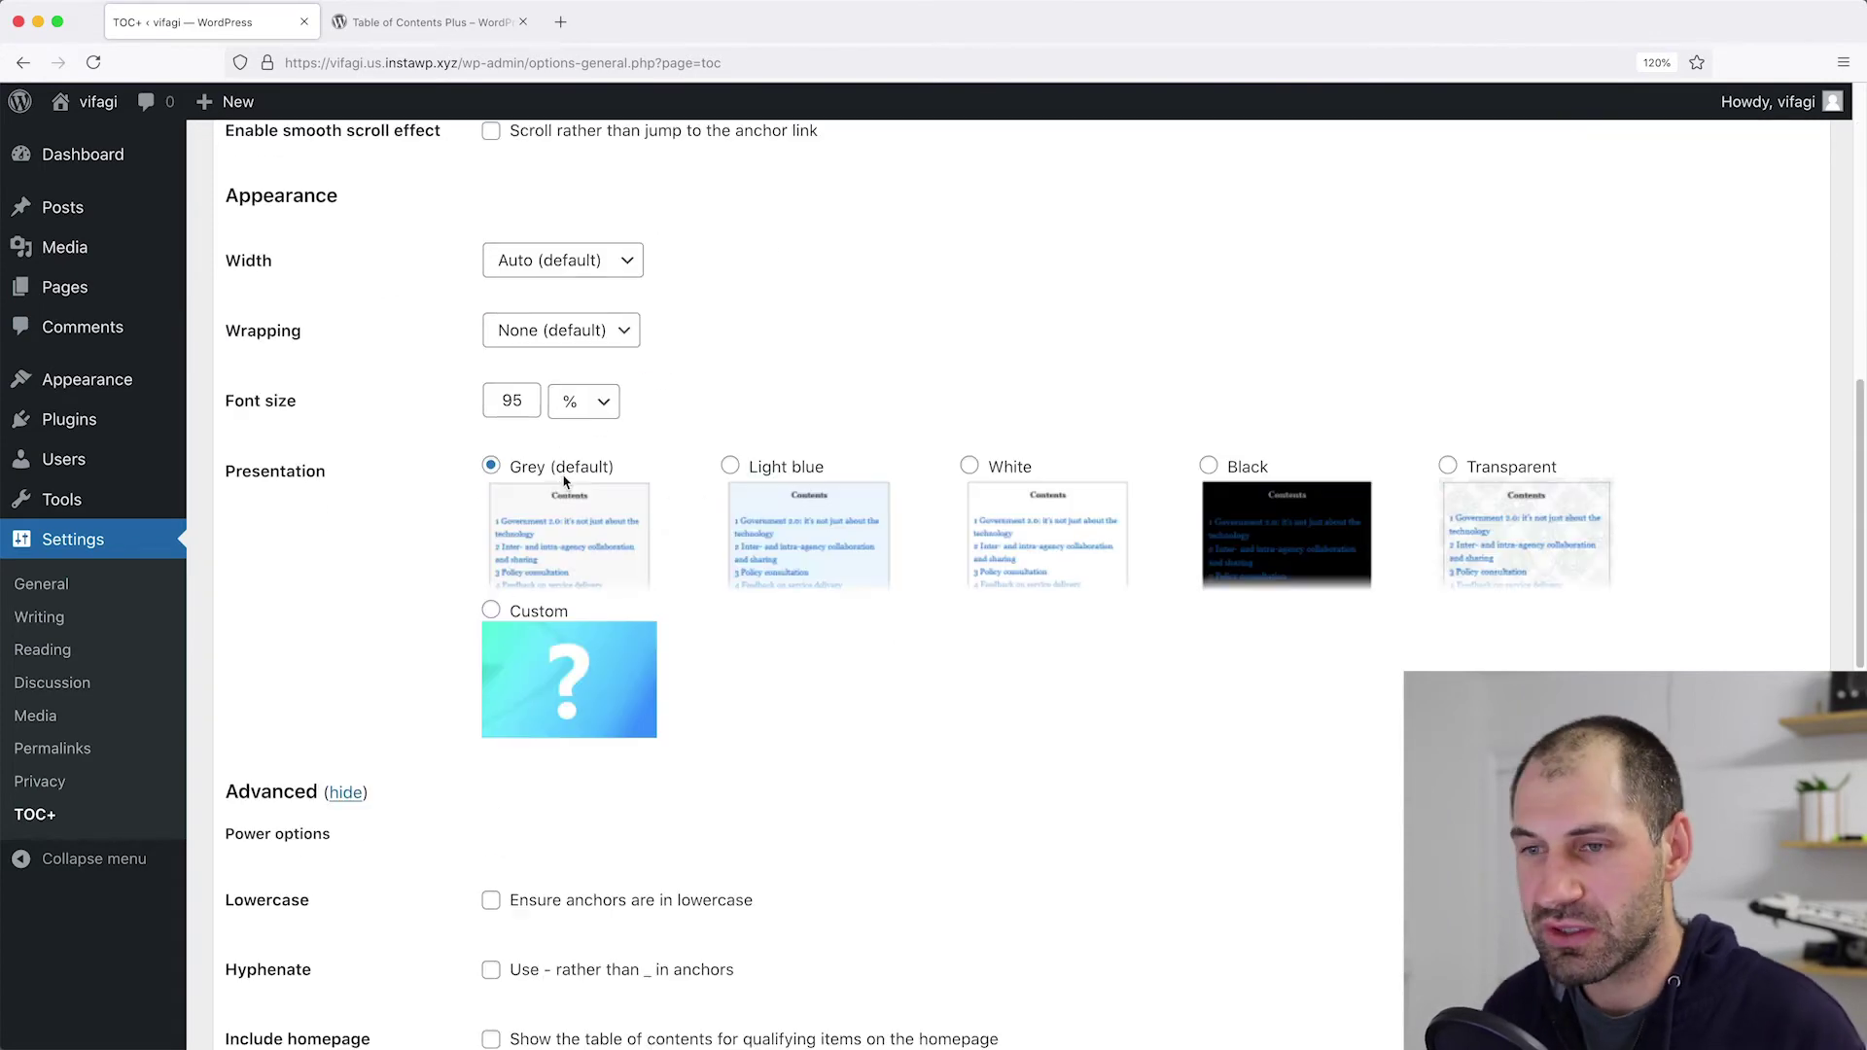
pyautogui.scroll(-2, 563, 476)
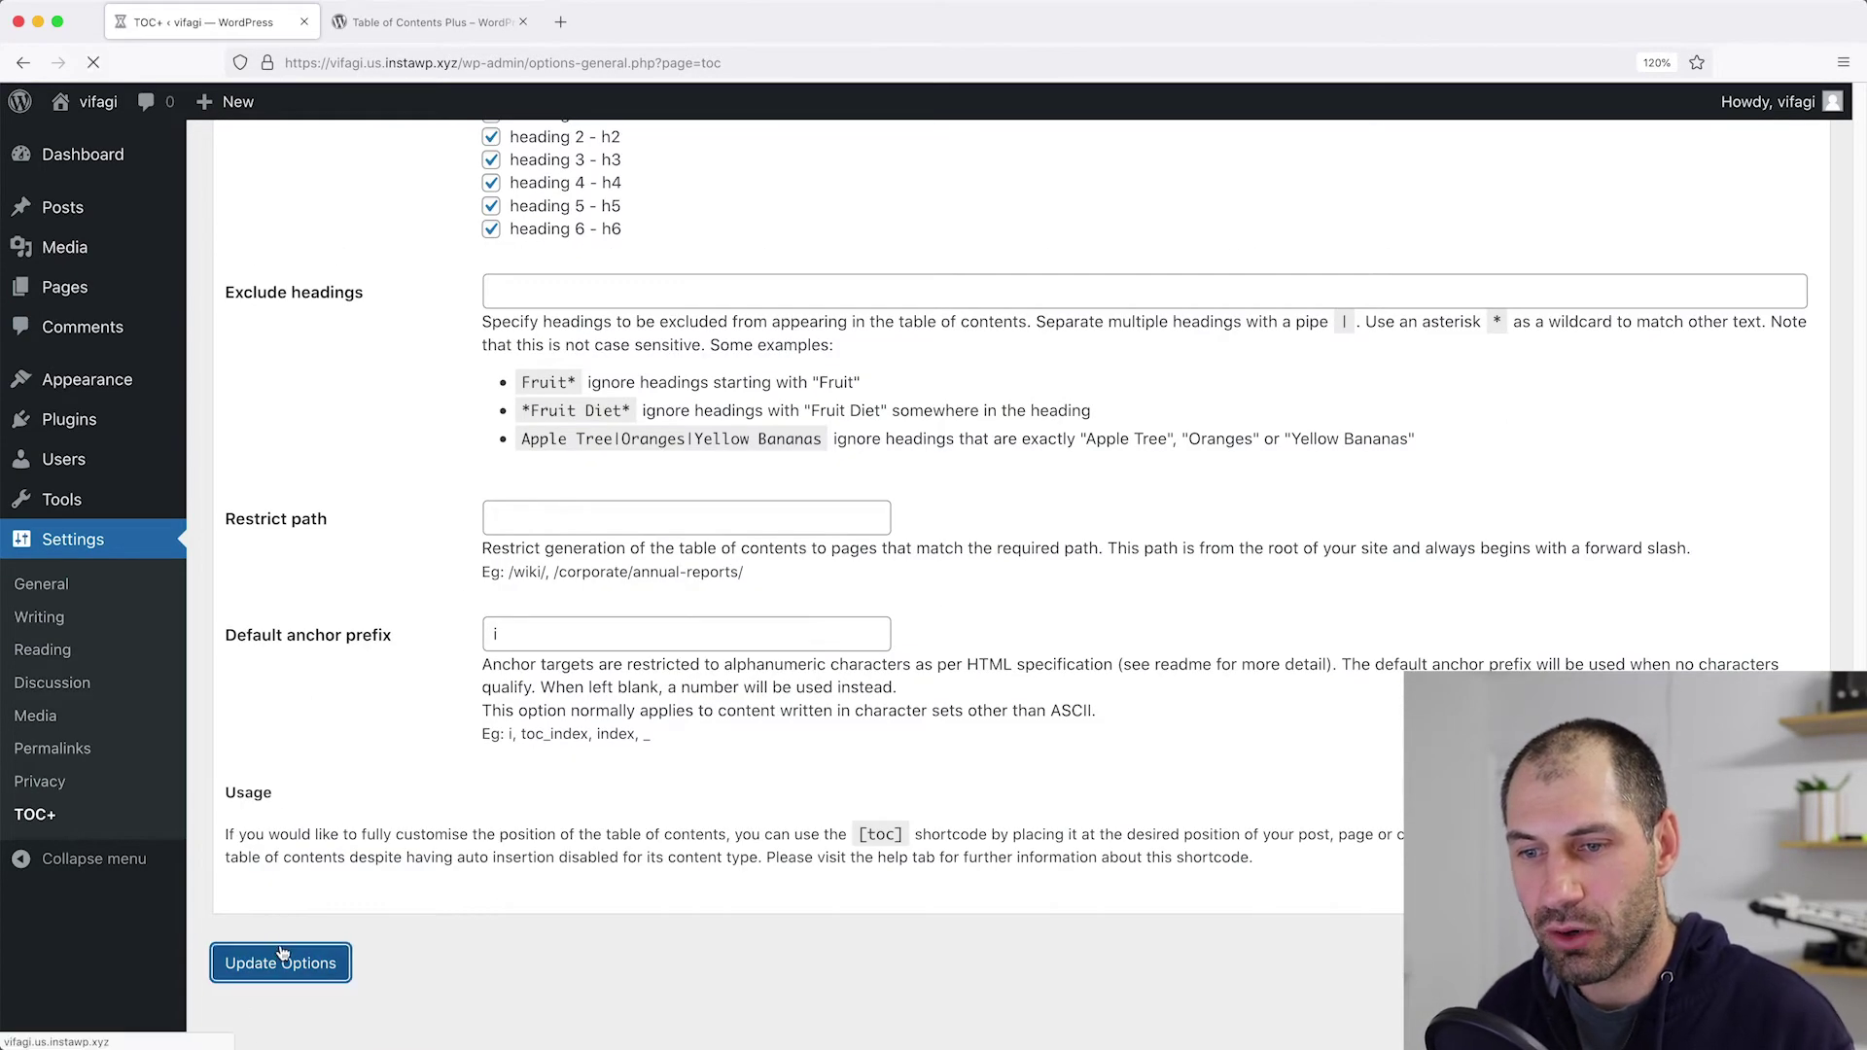
pyautogui.click(316, 961)
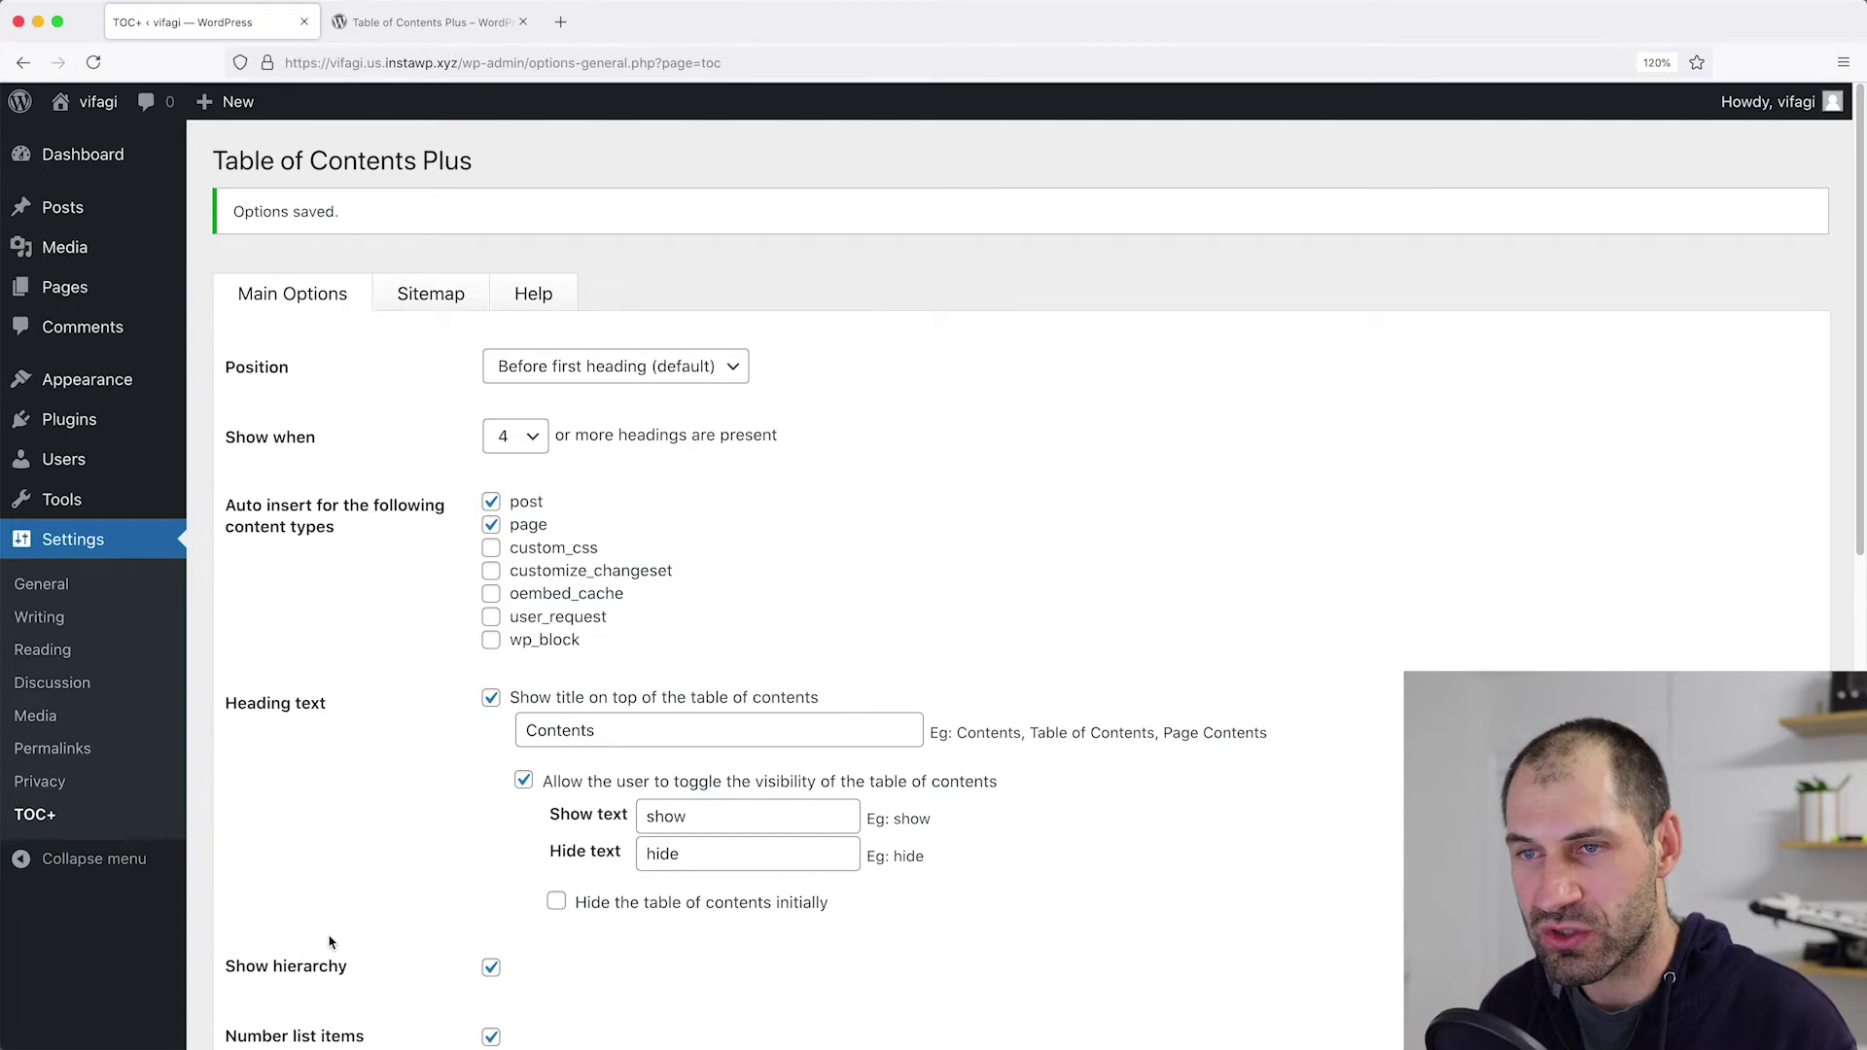
pyautogui.click(429, 300)
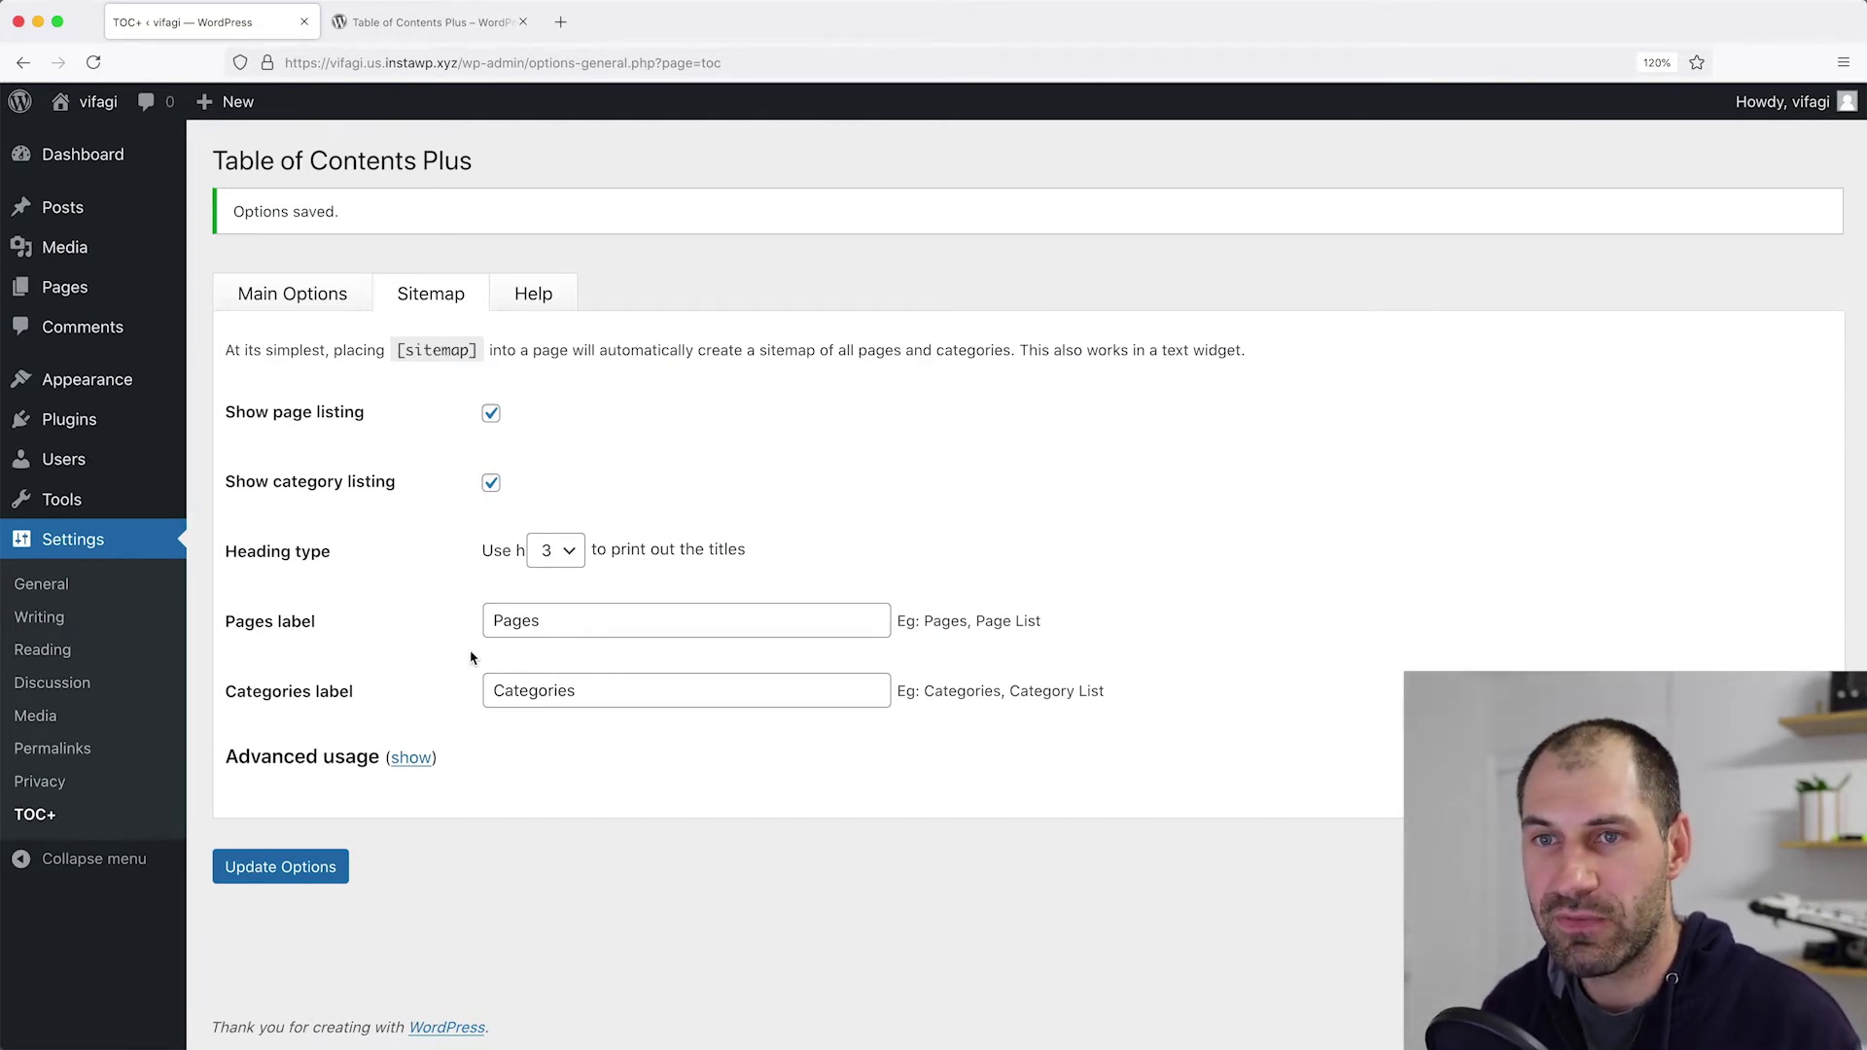
# Open the Hello world! post for editing and look through its headings.
pyautogui.click(93, 212)
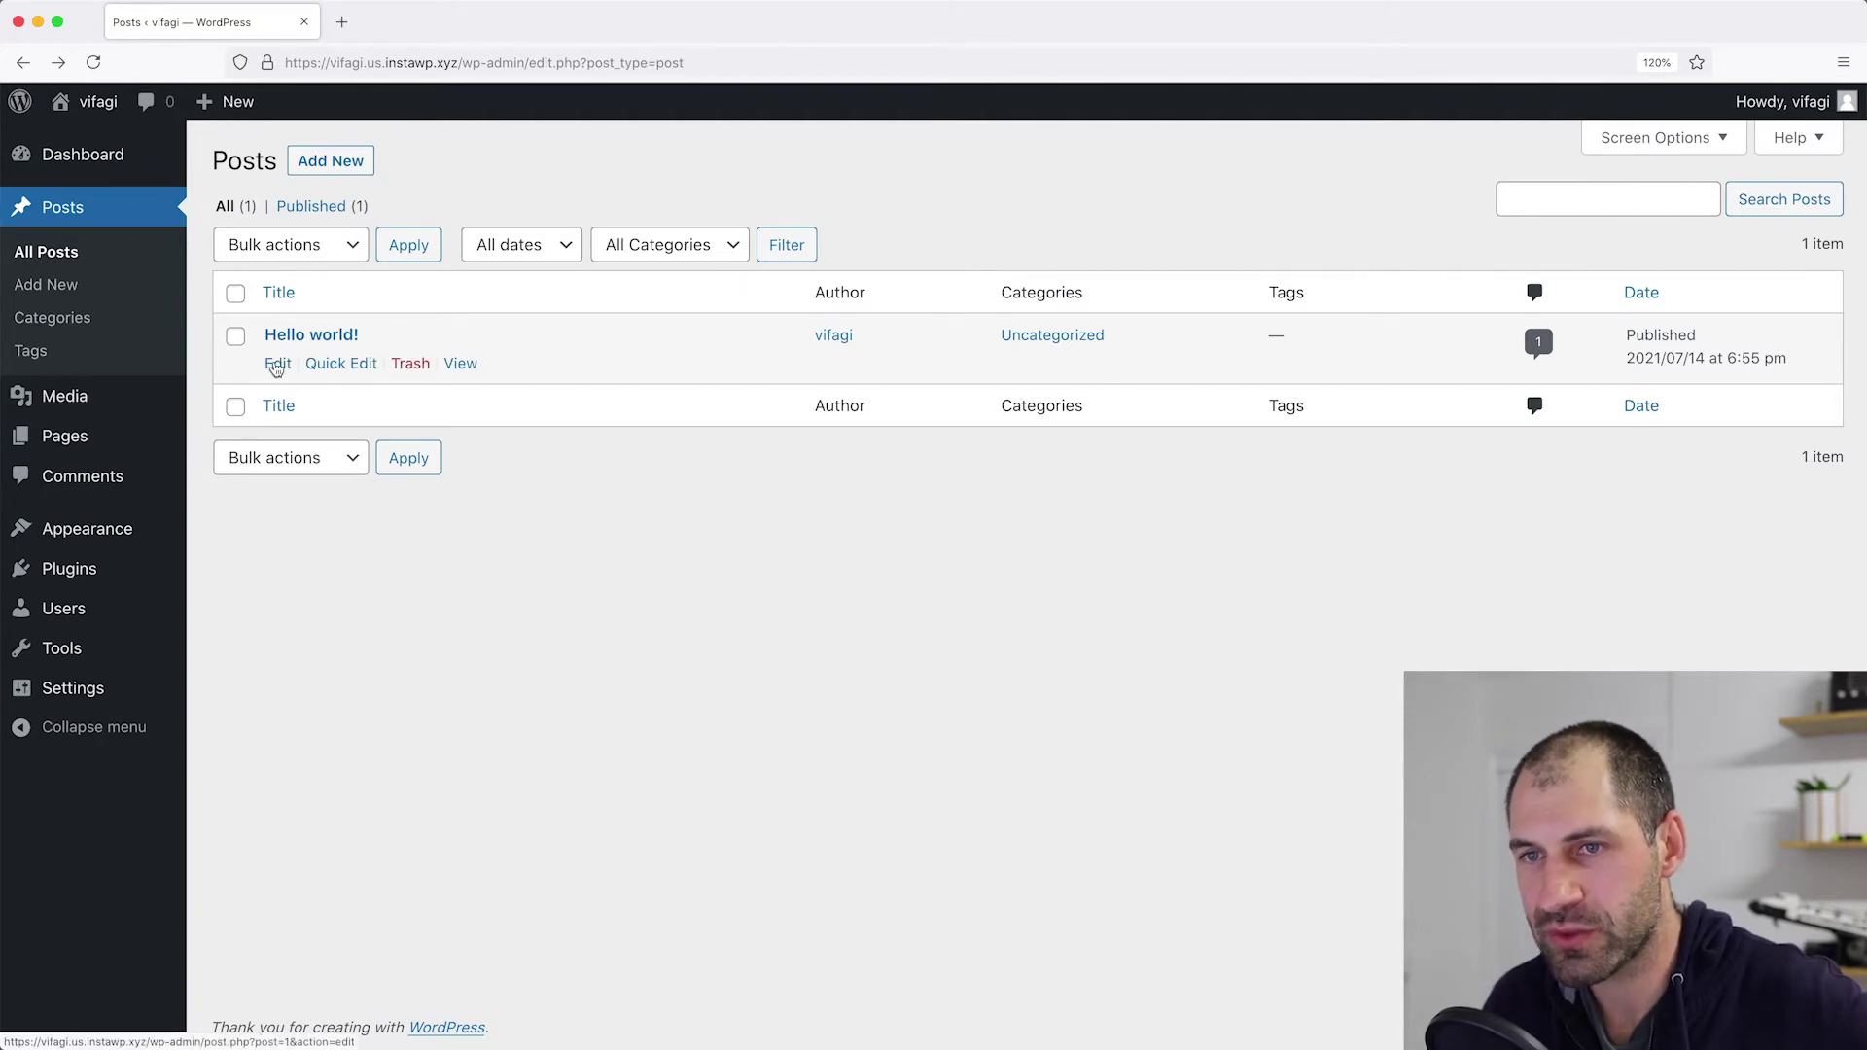
pyautogui.click(277, 364)
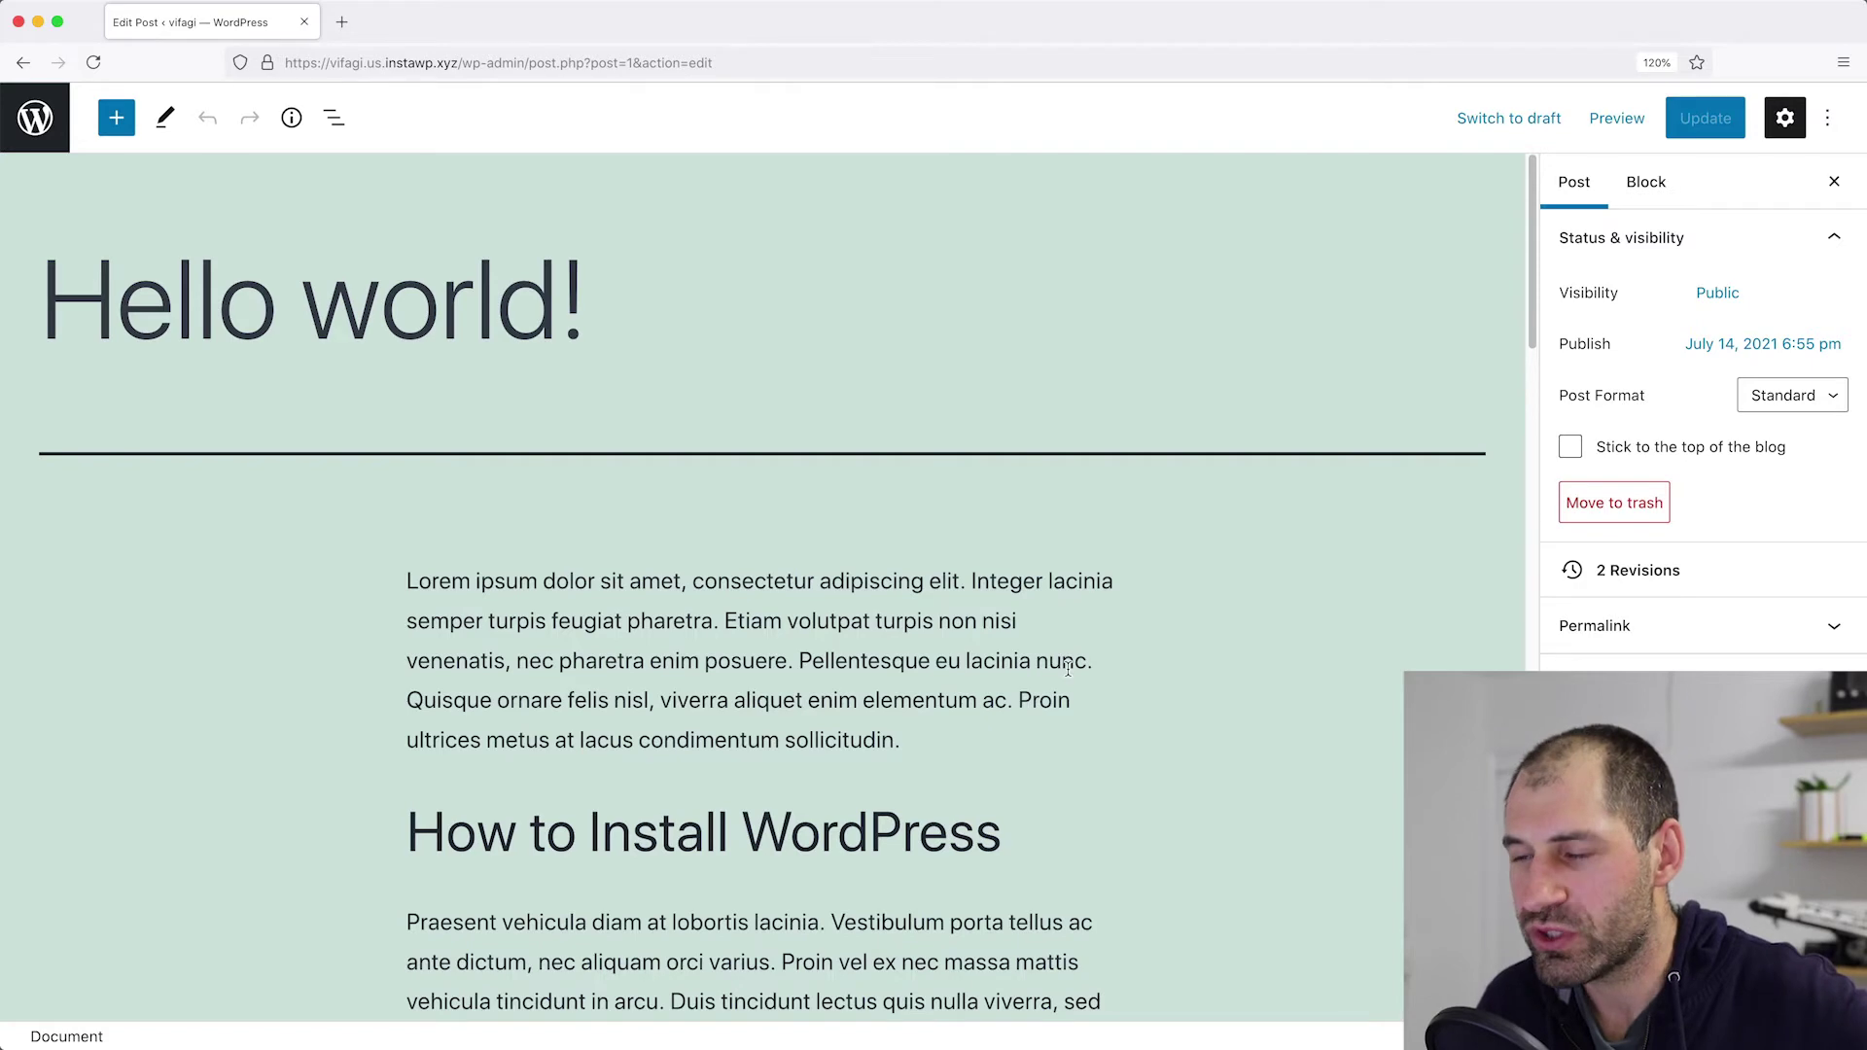
pyautogui.scroll(-6, 1069, 661)
pyautogui.scroll(-4, 1068, 668)
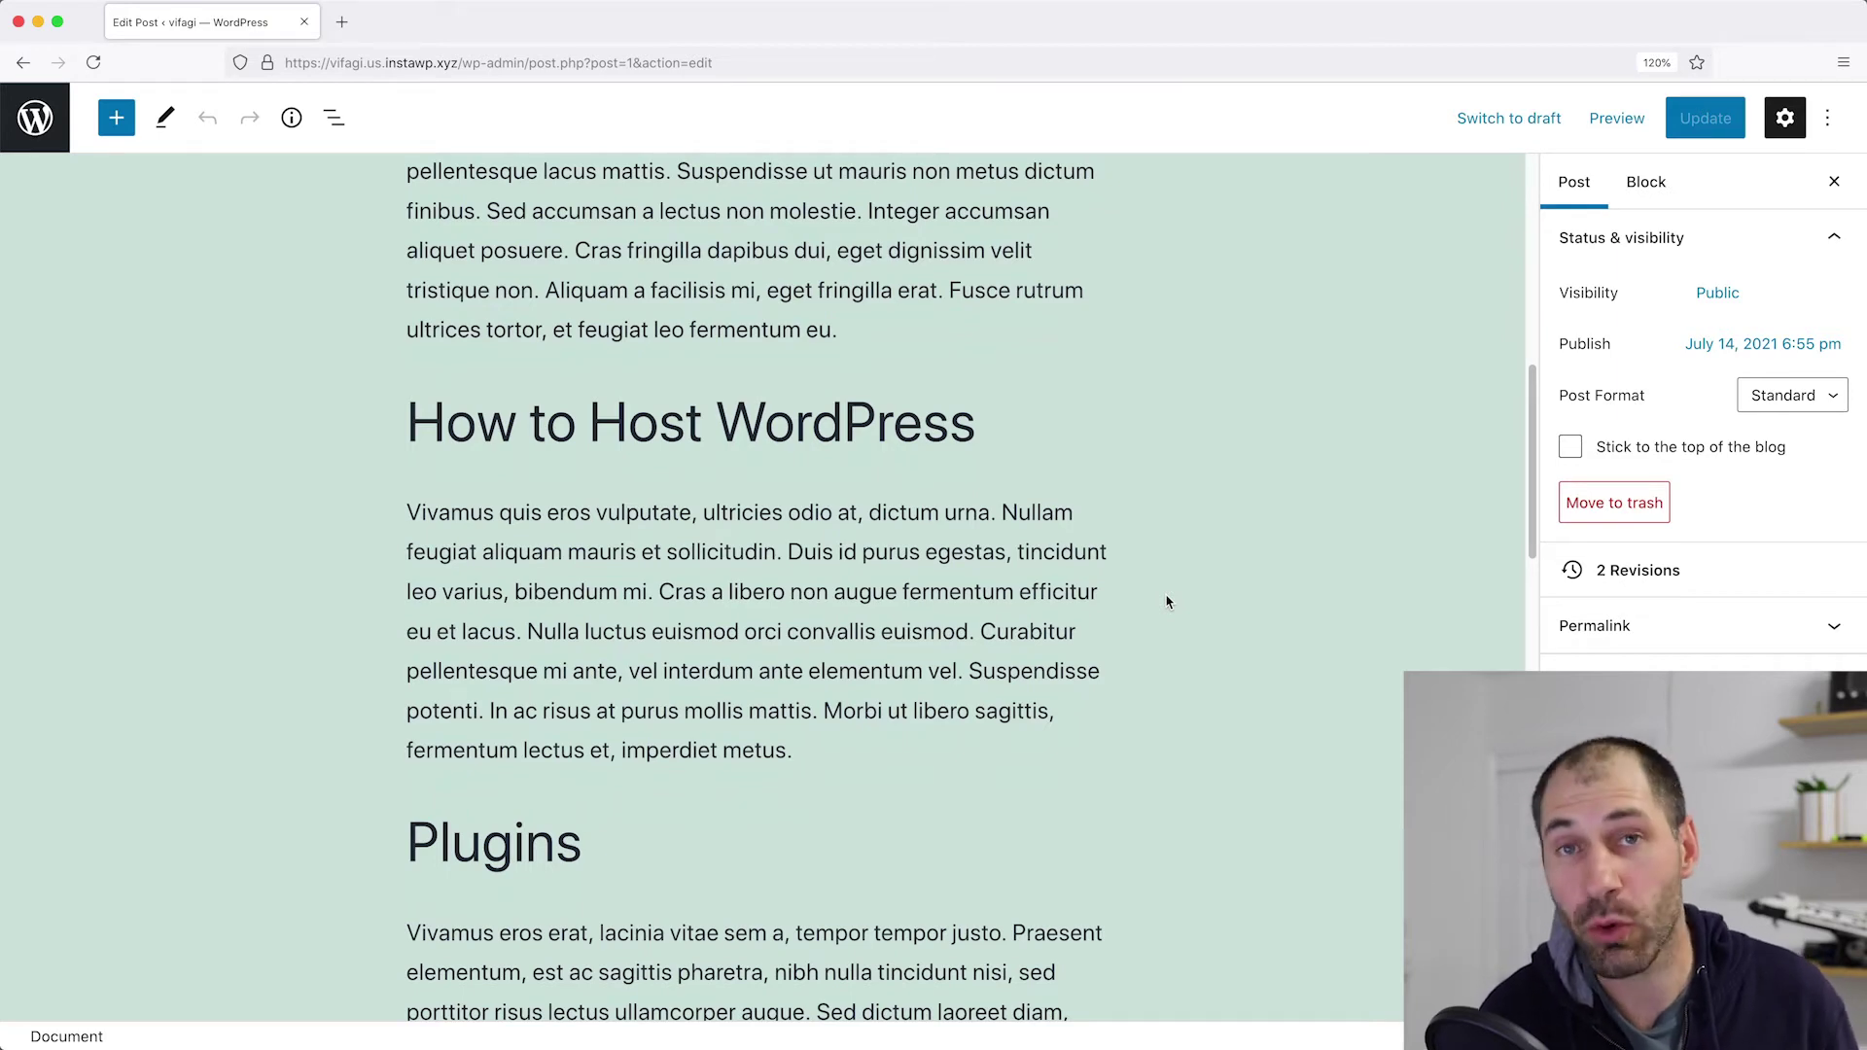
# View the published post through its permalink, check the generated Contents box, and return to the editor.
pyautogui.click(1563, 625)
pyautogui.click(1634, 836)
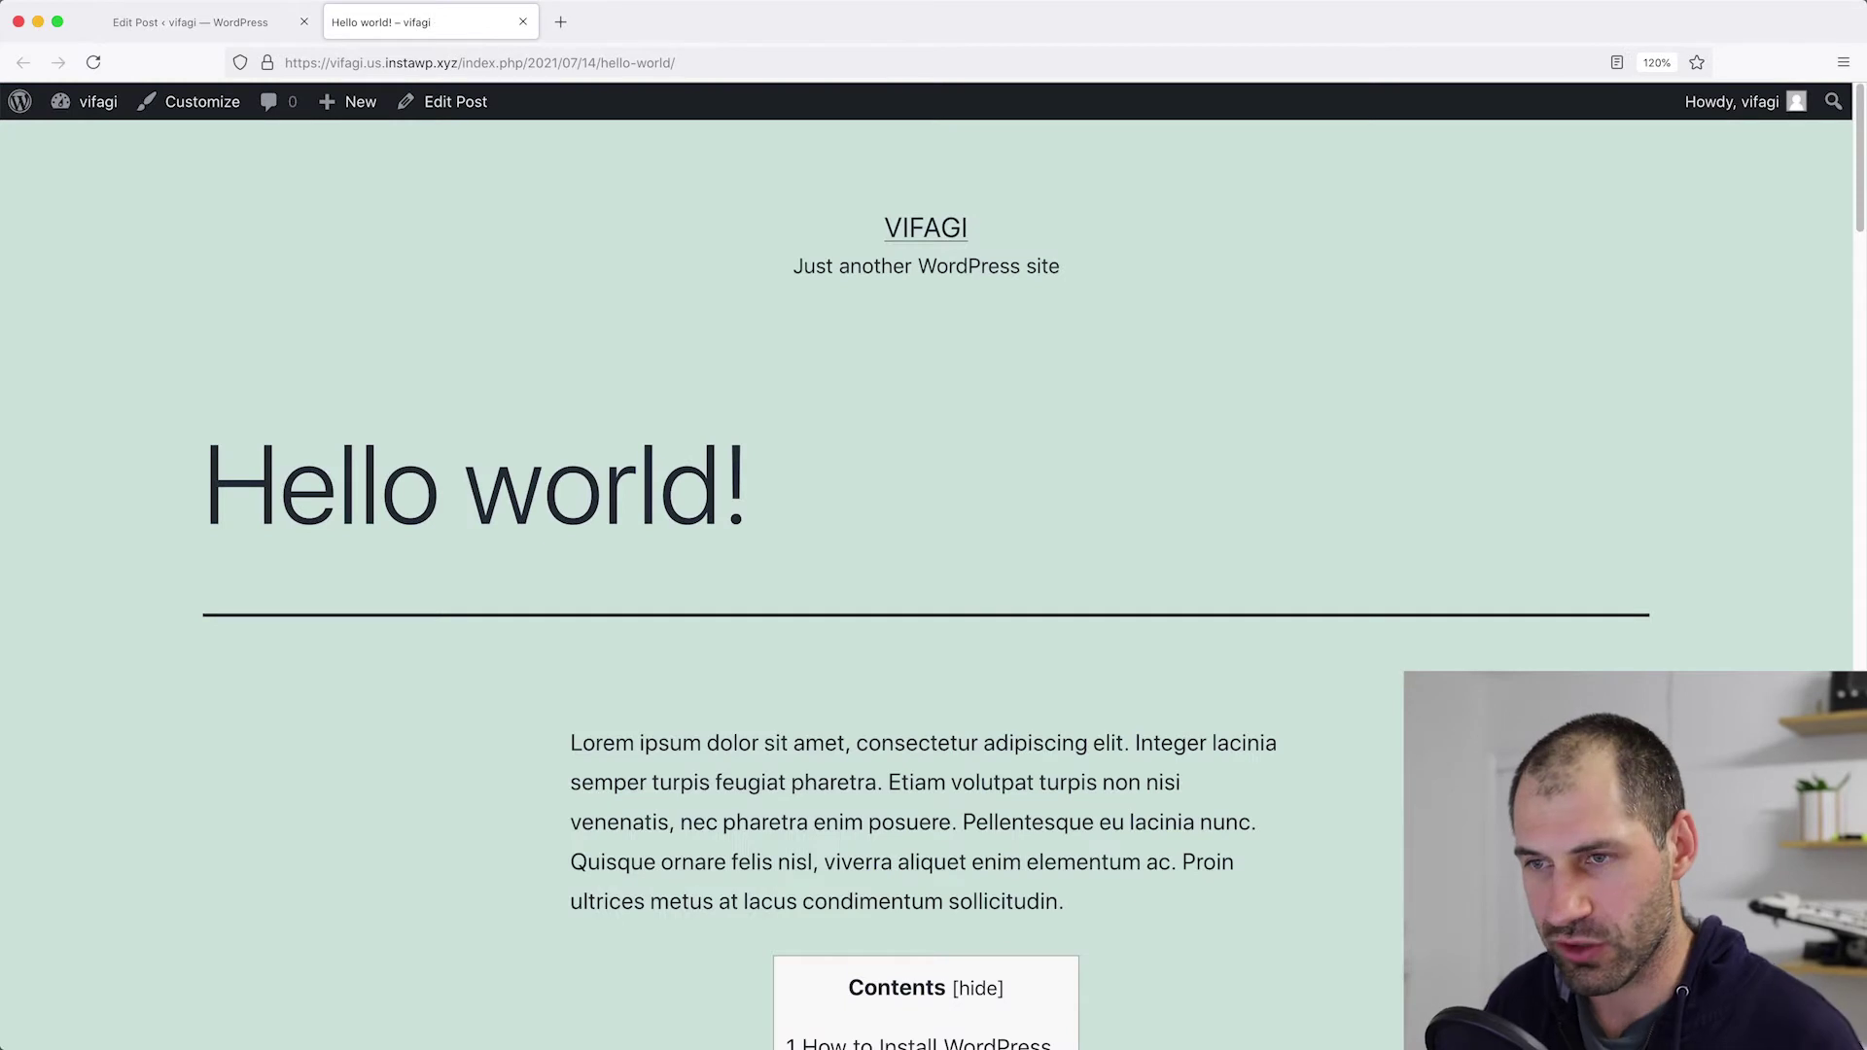
pyautogui.scroll(-6, 1292, 625)
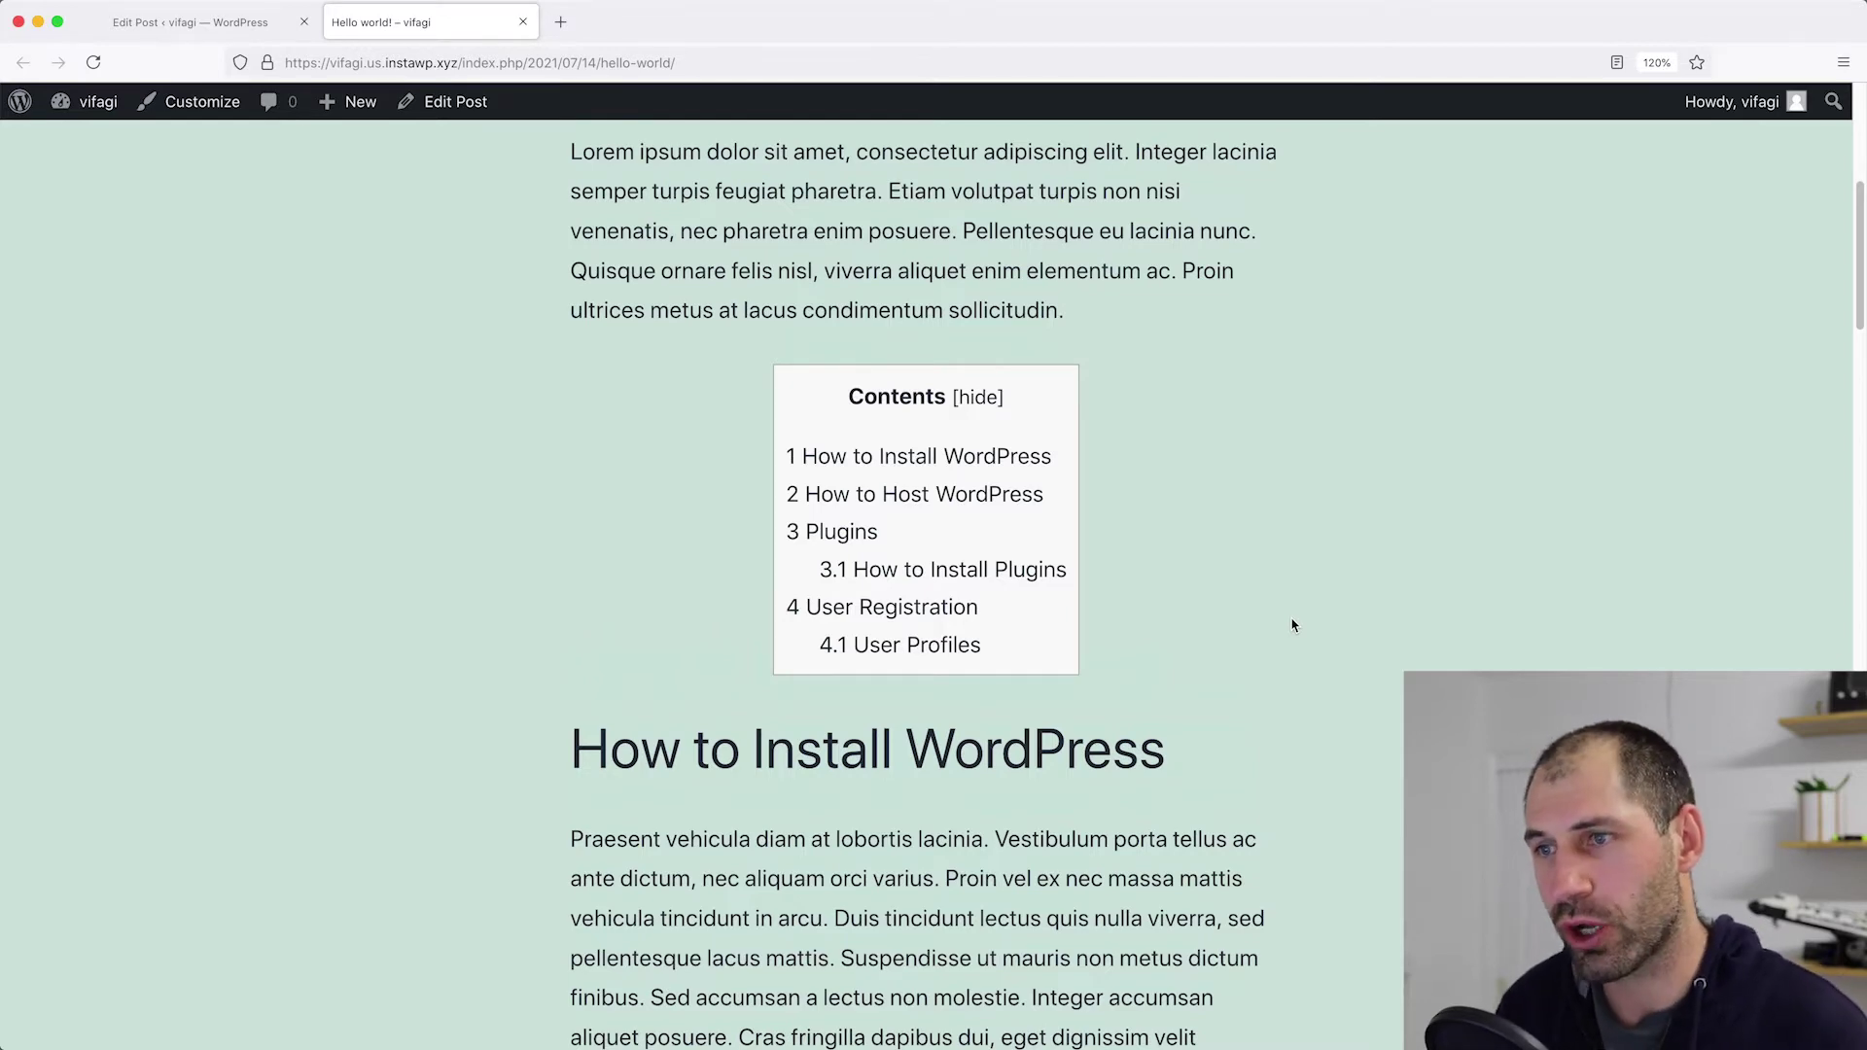
pyautogui.click(523, 22)
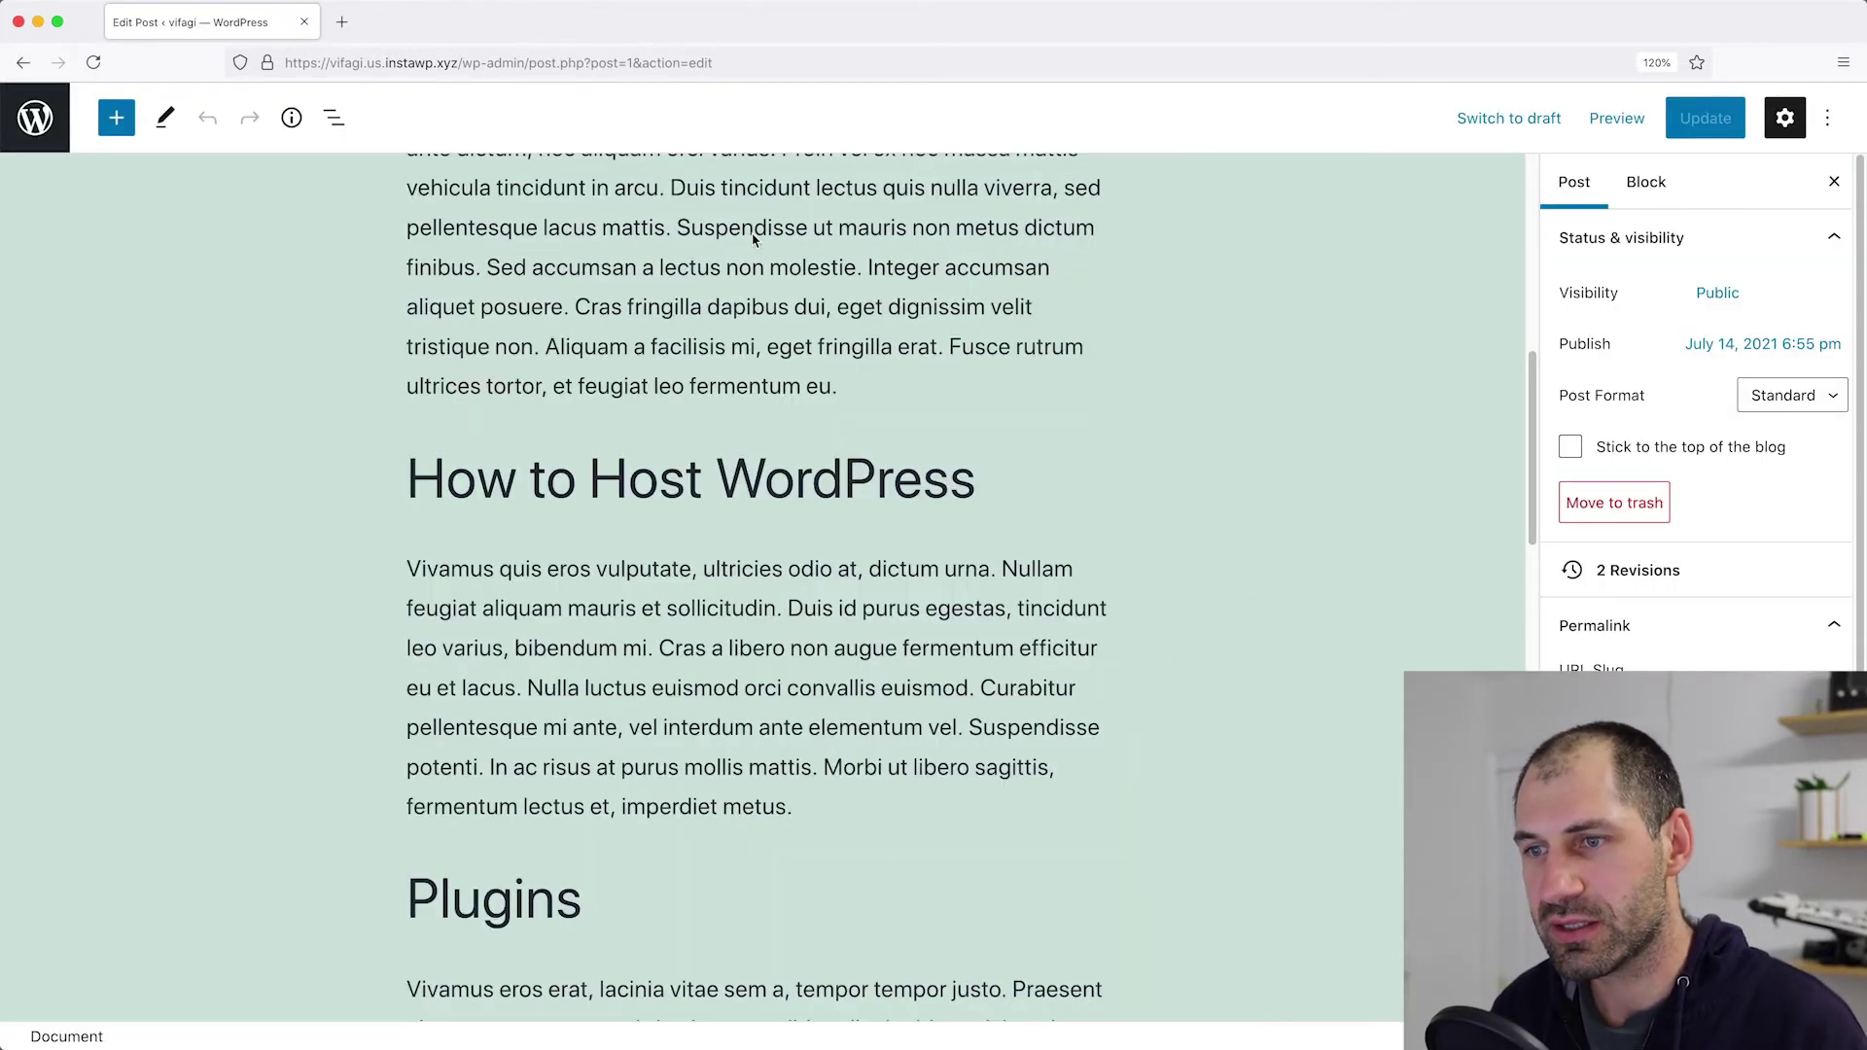
# Add a Shortcode block after the last paragraph of the Hello world! post.
pyautogui.scroll(-15, 930, 625)
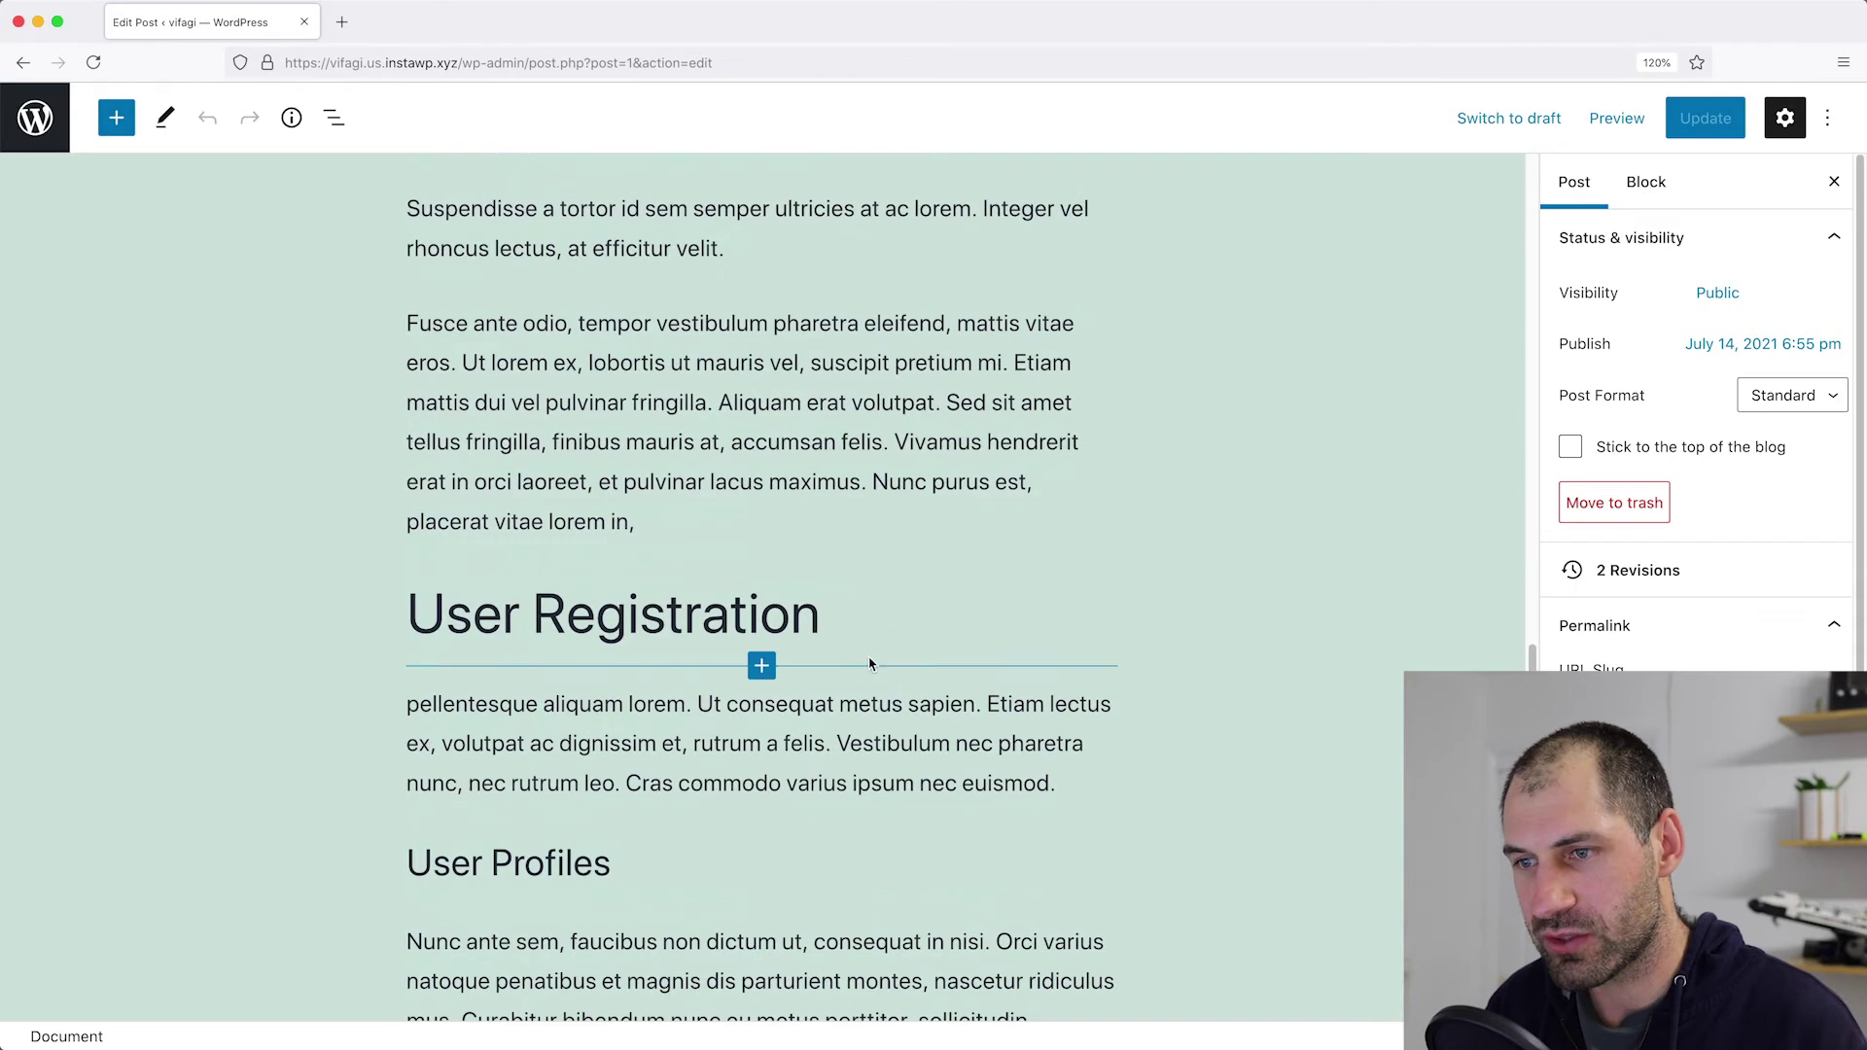
pyautogui.click(918, 870)
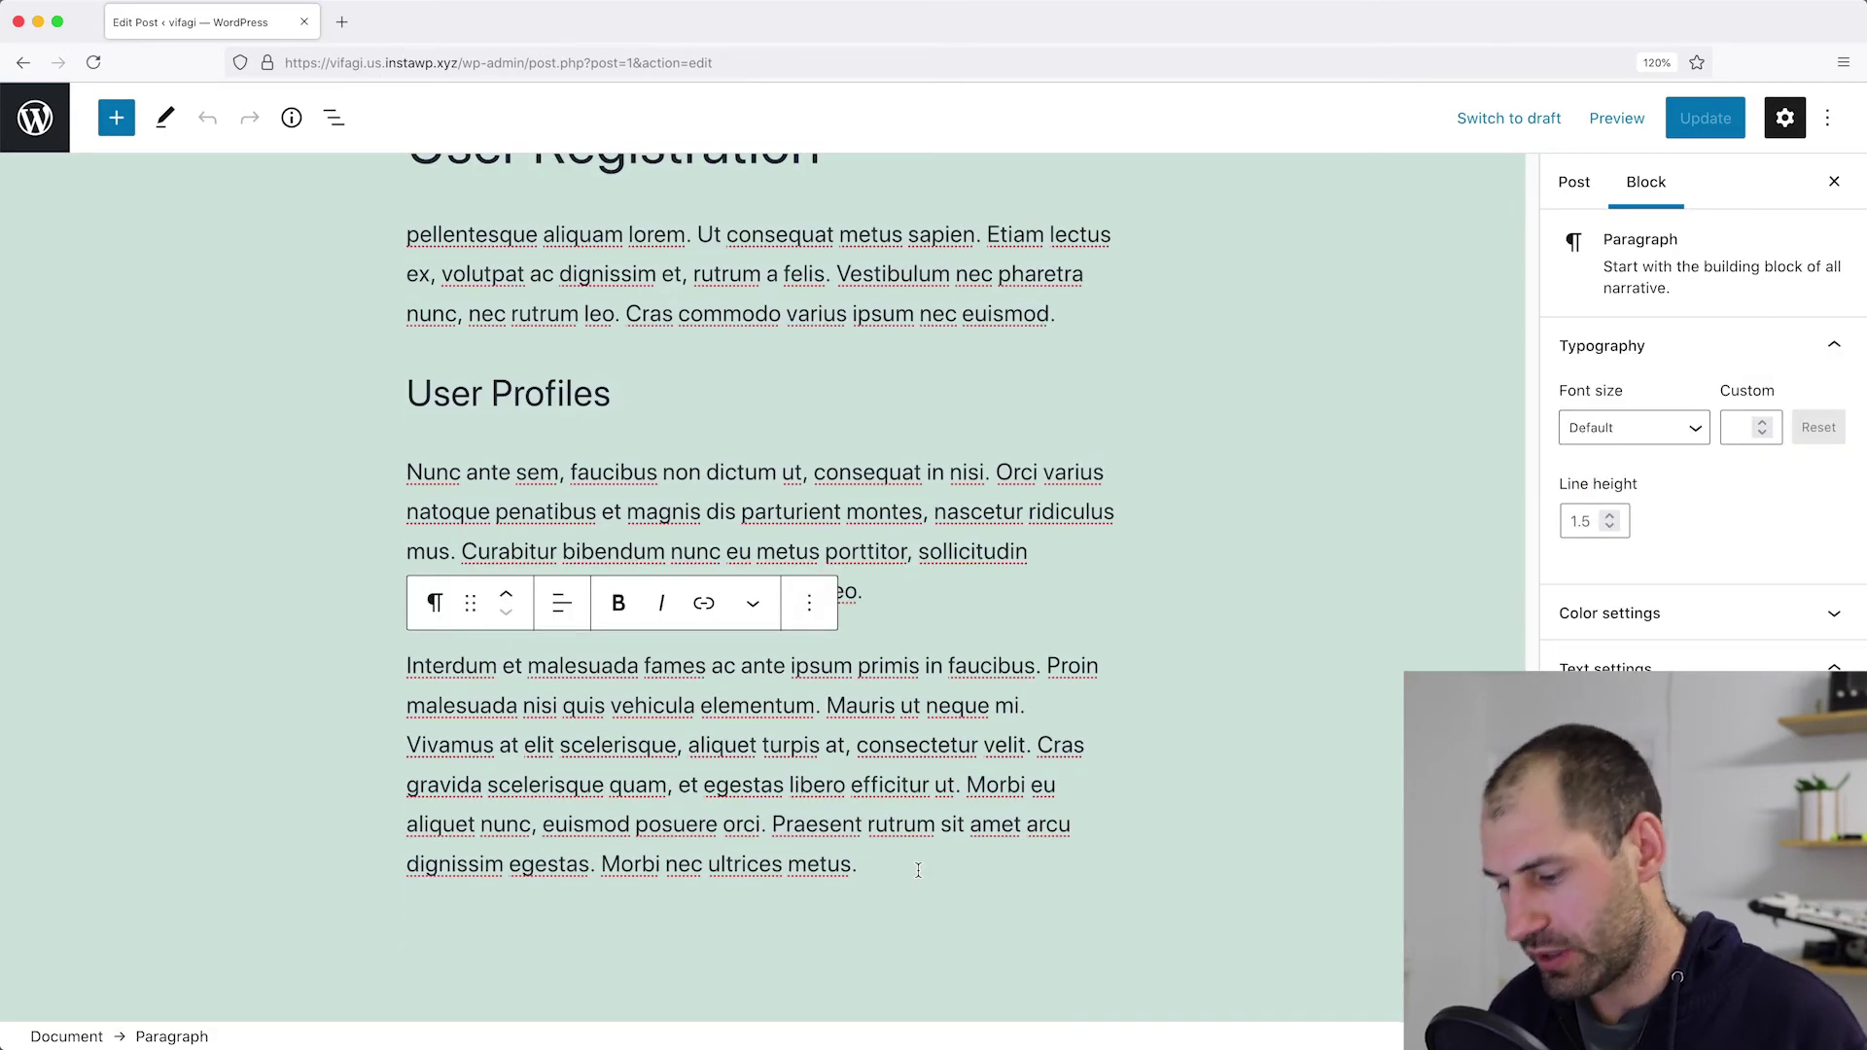
pyautogui.press('Return')
pyautogui.write('/')
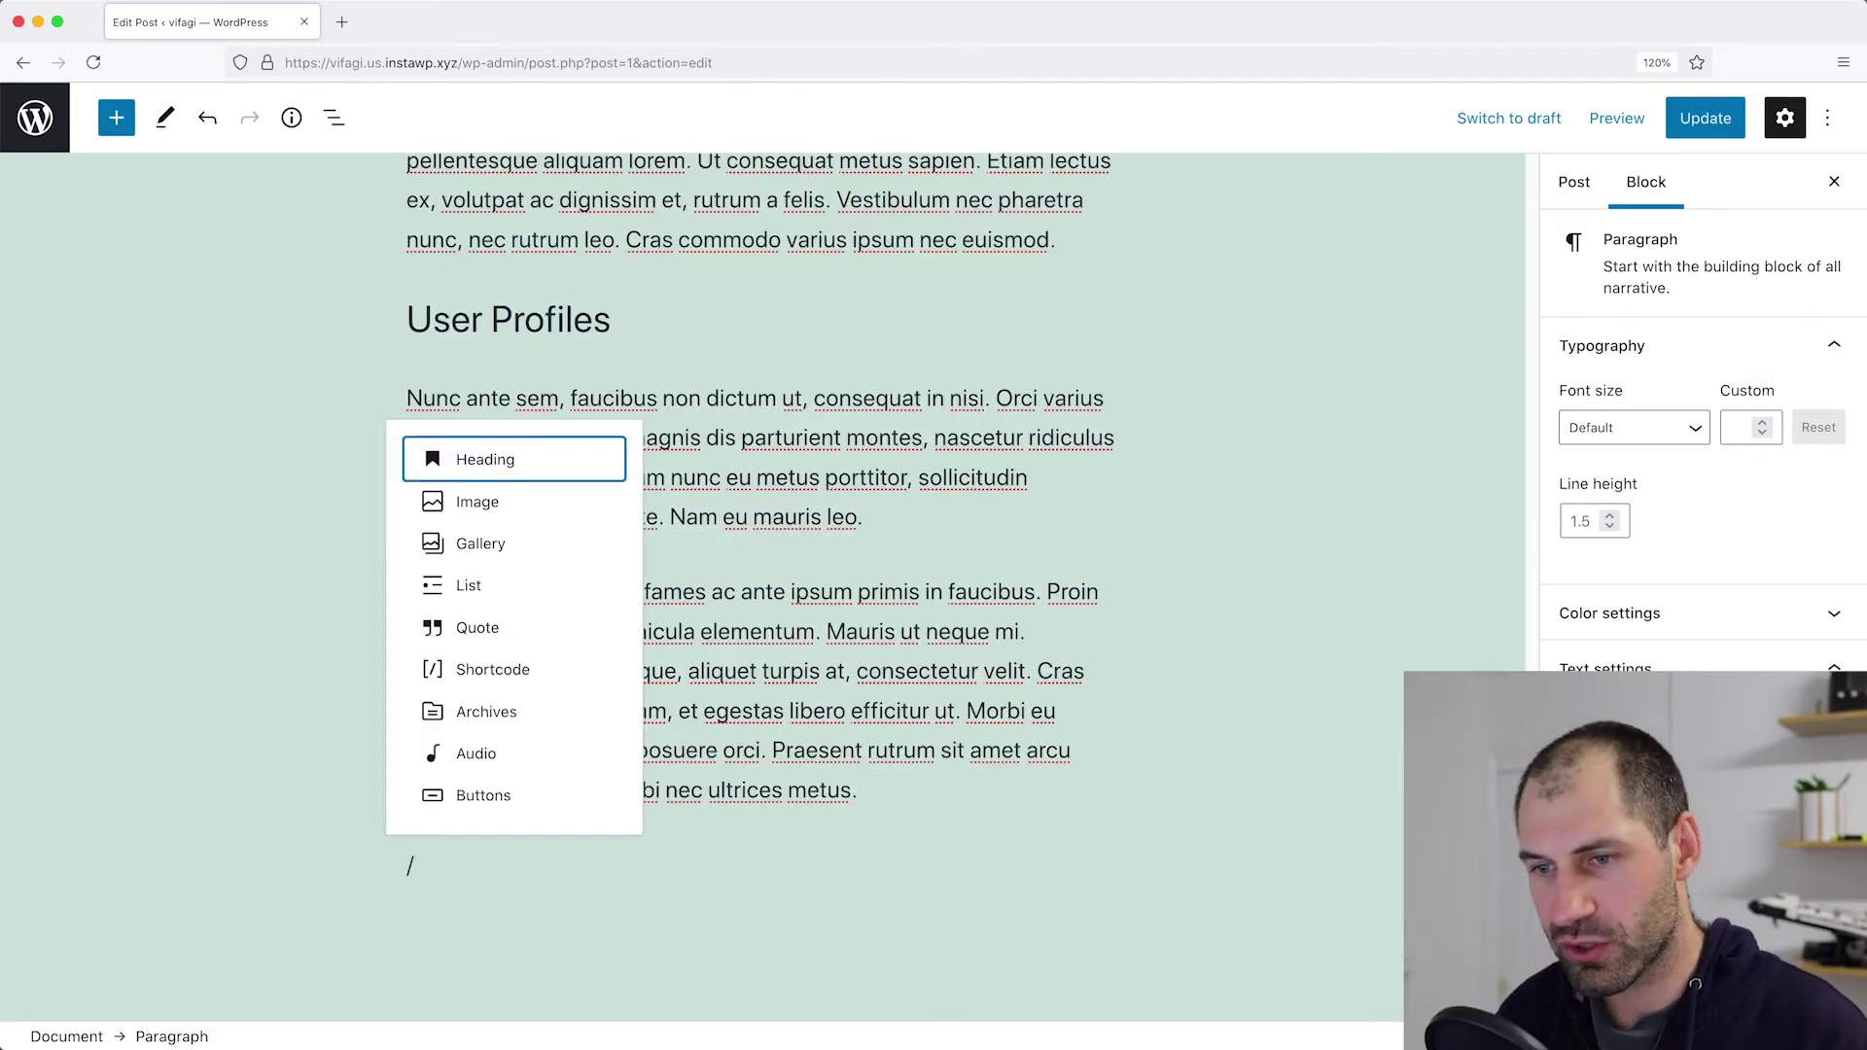
pyautogui.write('sho')
pyautogui.press('Return')
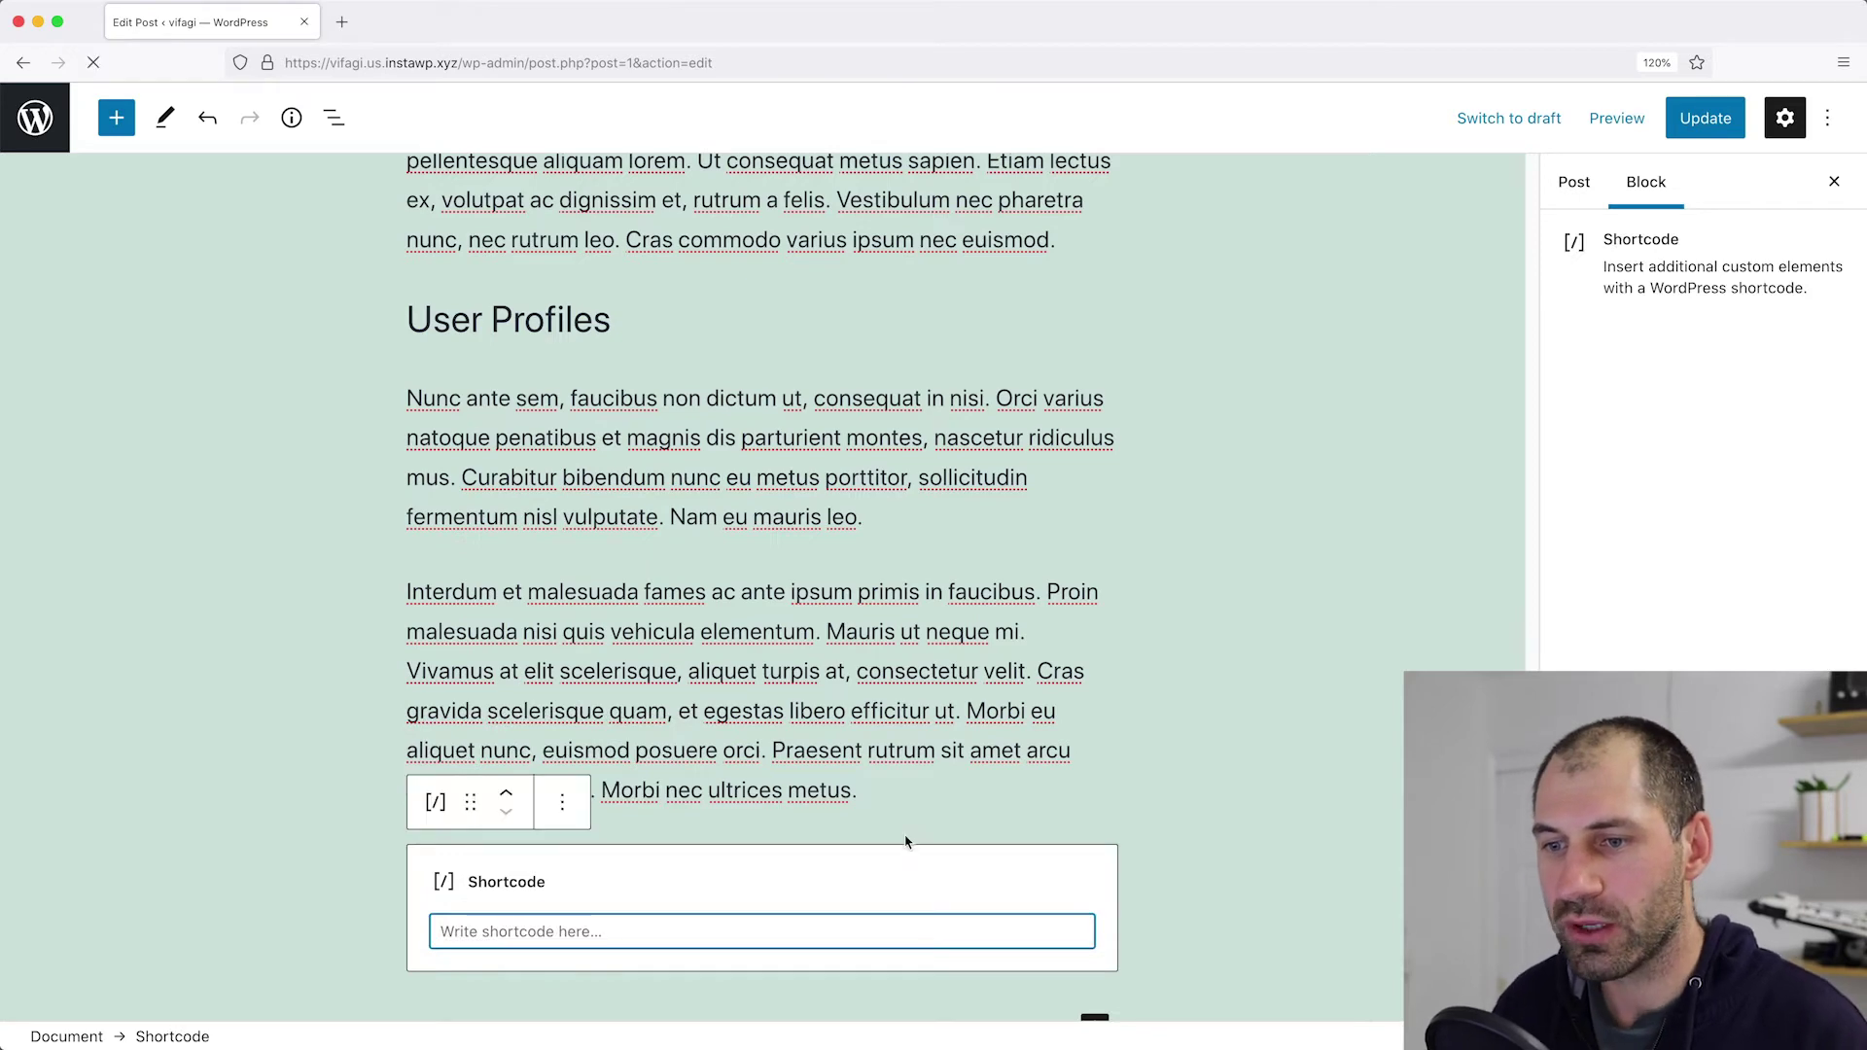
# Enter the shortcode [no_toc] in the Shortcode block at the end of the Hello world! post.
pyautogui.scroll(-4, 900, 808)
pyautogui.write('[]')
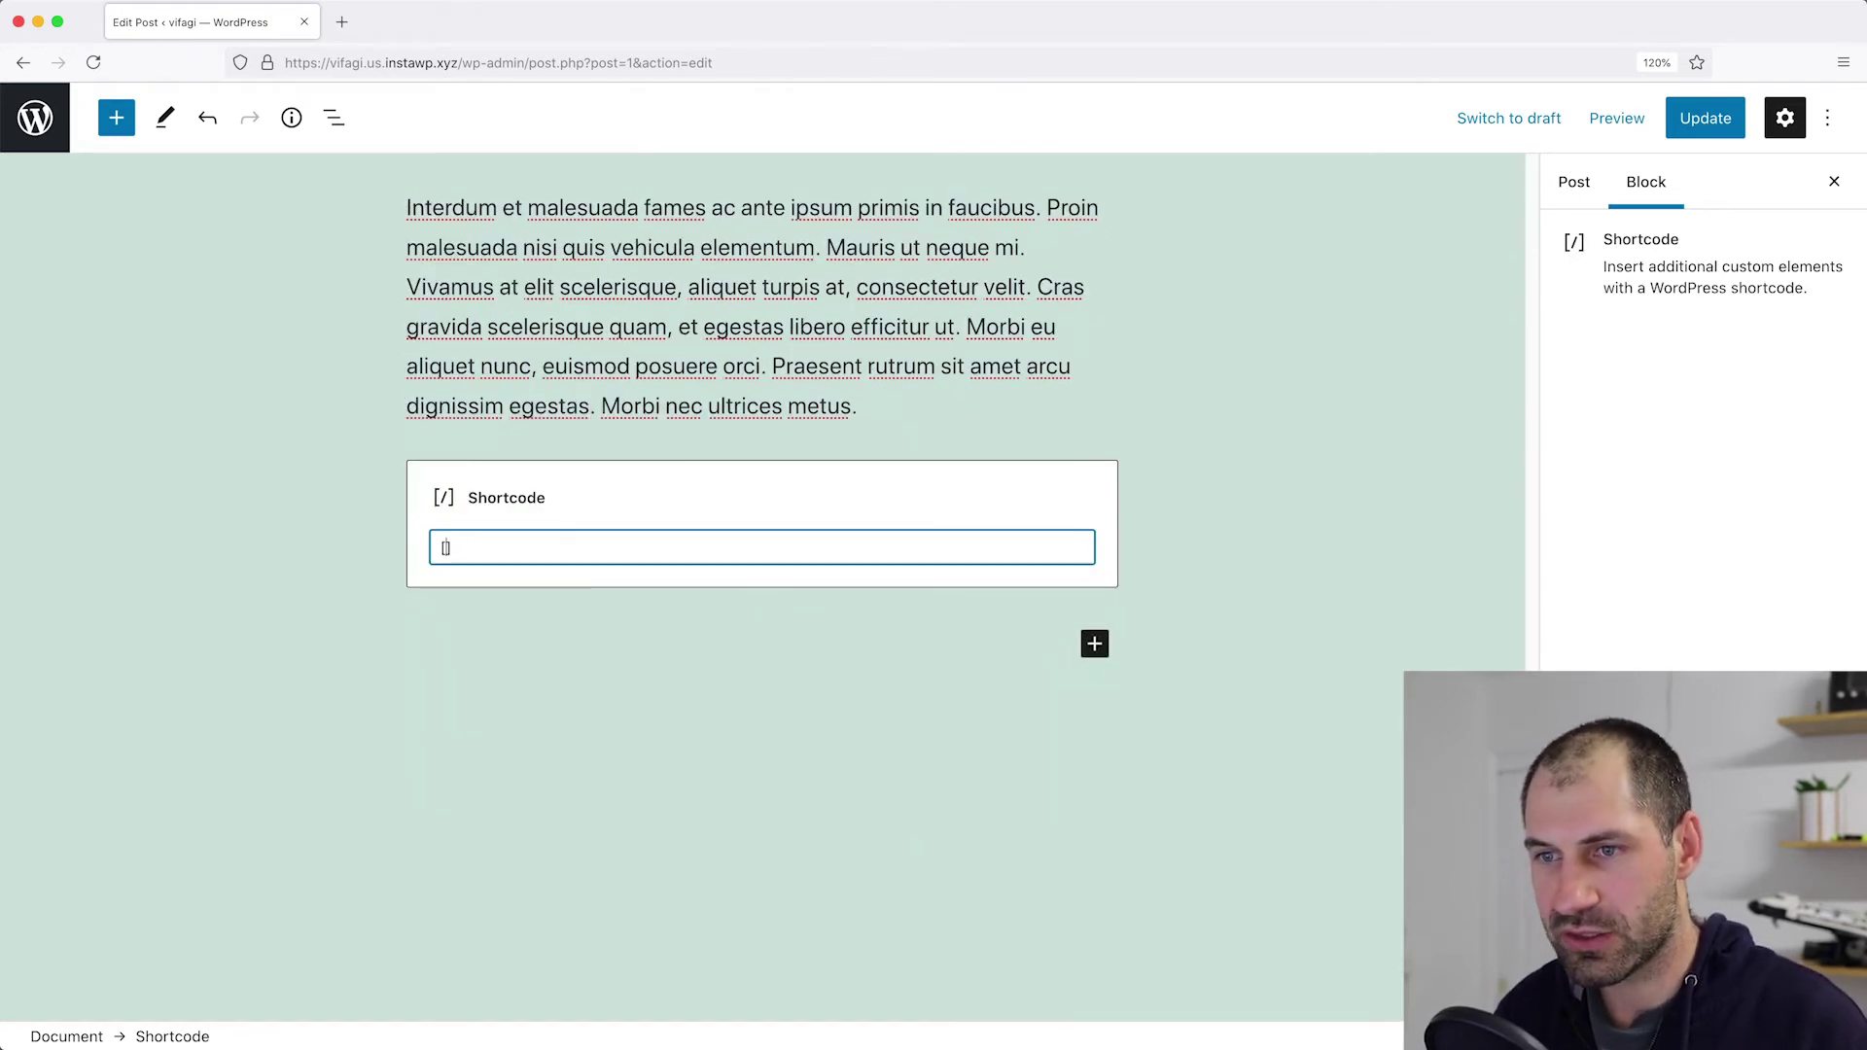
pyautogui.press('Left')
pyautogui.write('n')
pyautogui.press('BackSpace')
pyautogui.write('no')
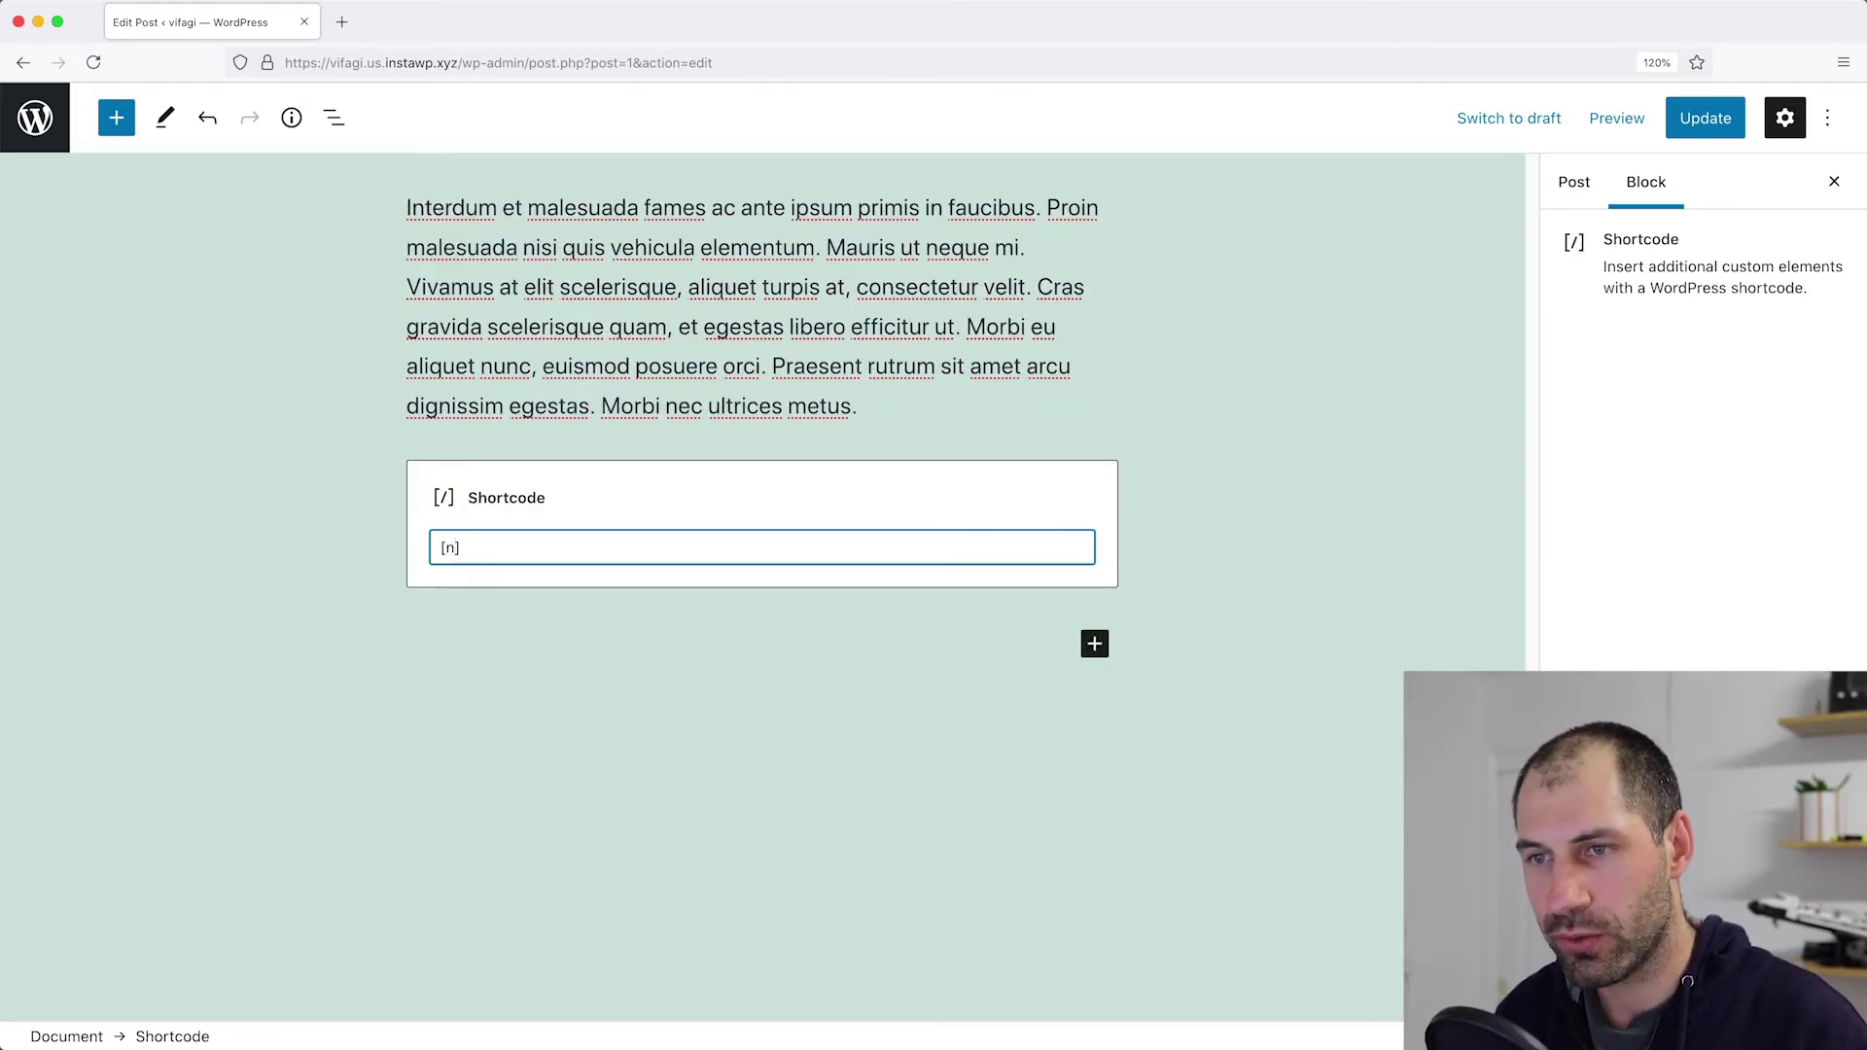
pyautogui.write('_toc')
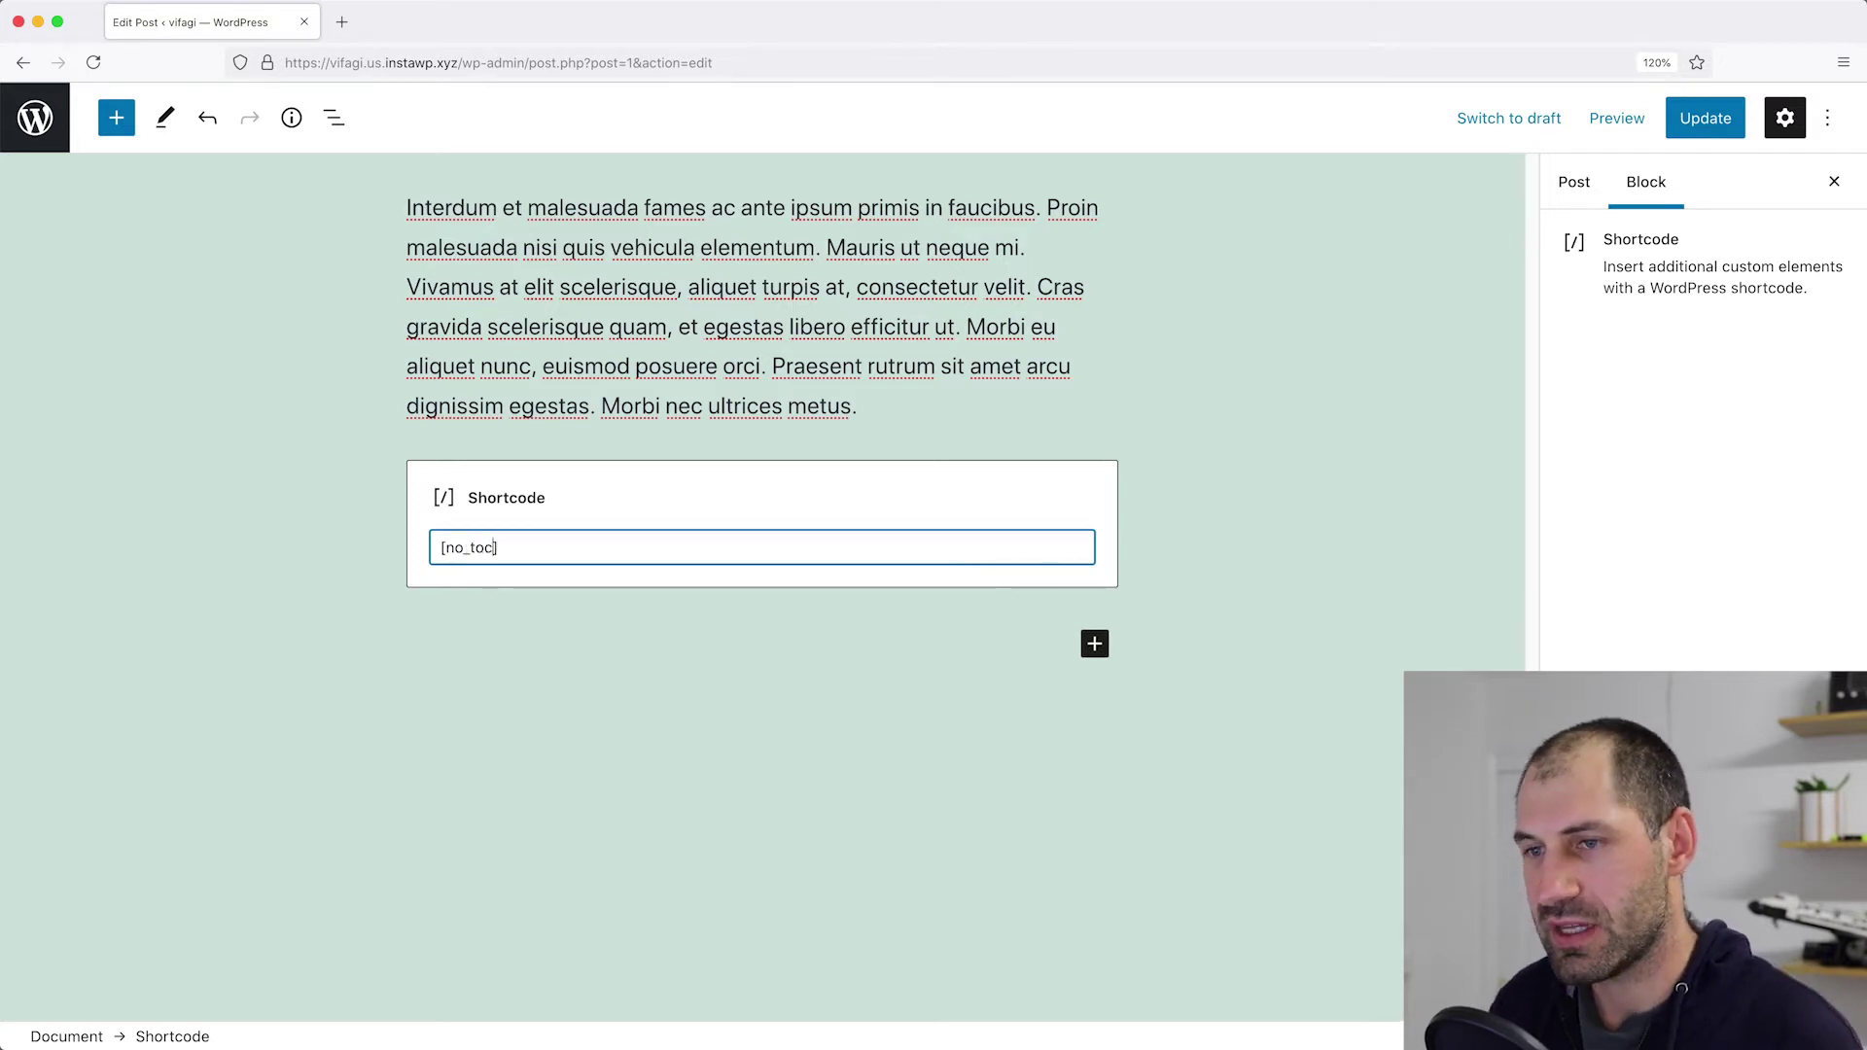
# Update the Hello world! post and check its published page for the table of contents.
pyautogui.click(1702, 133)
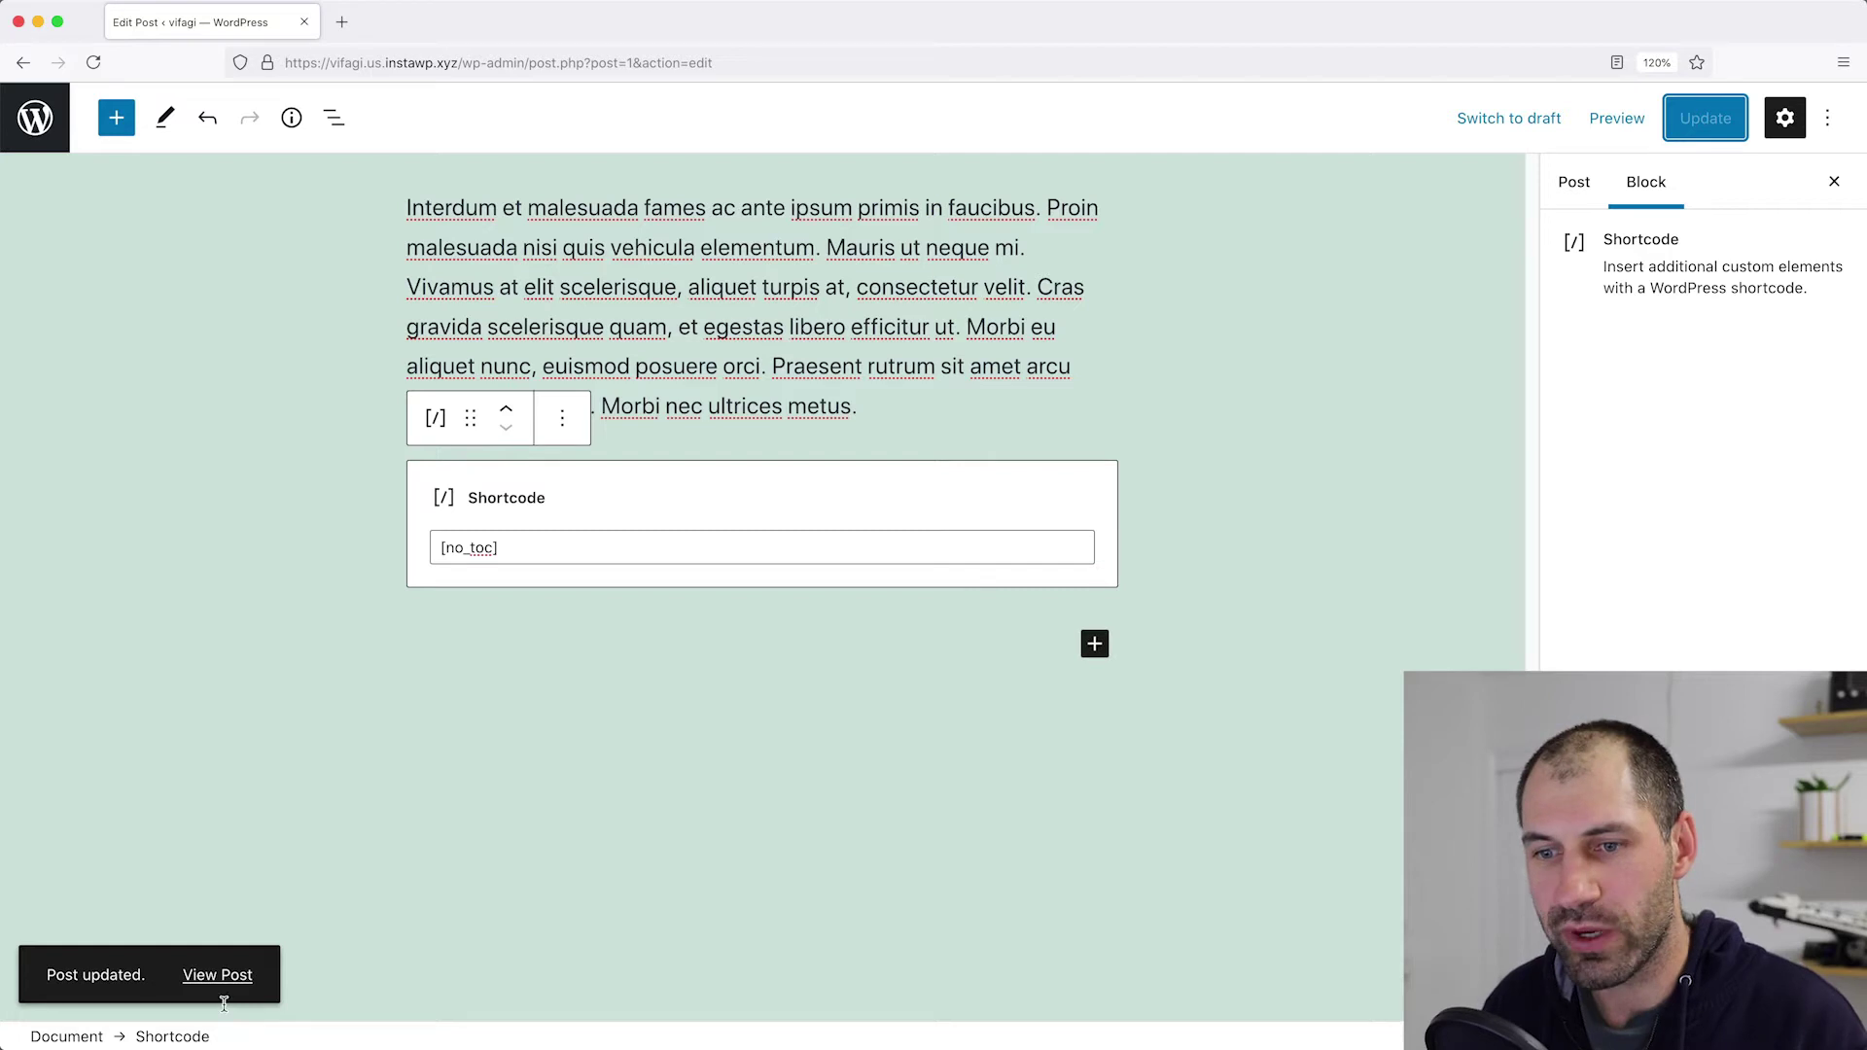
pyautogui.click(223, 977)
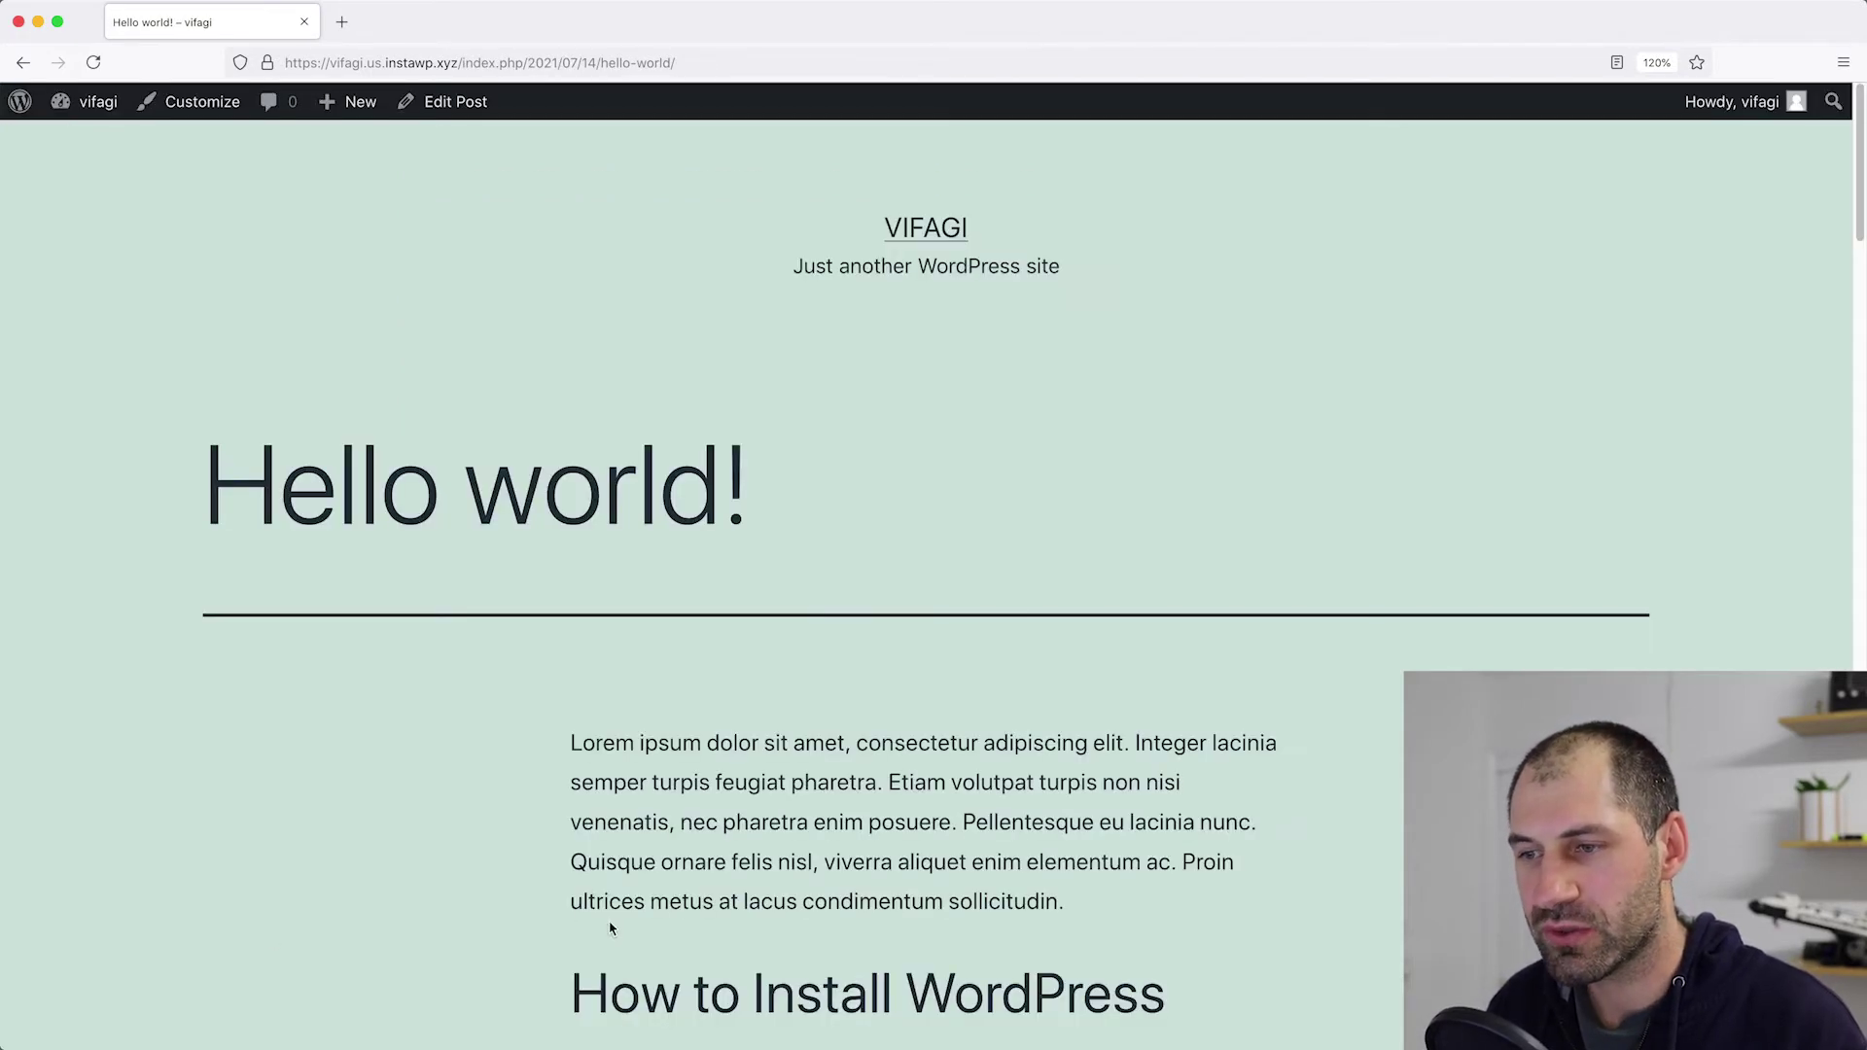
pyautogui.scroll(-3, 603, 916)
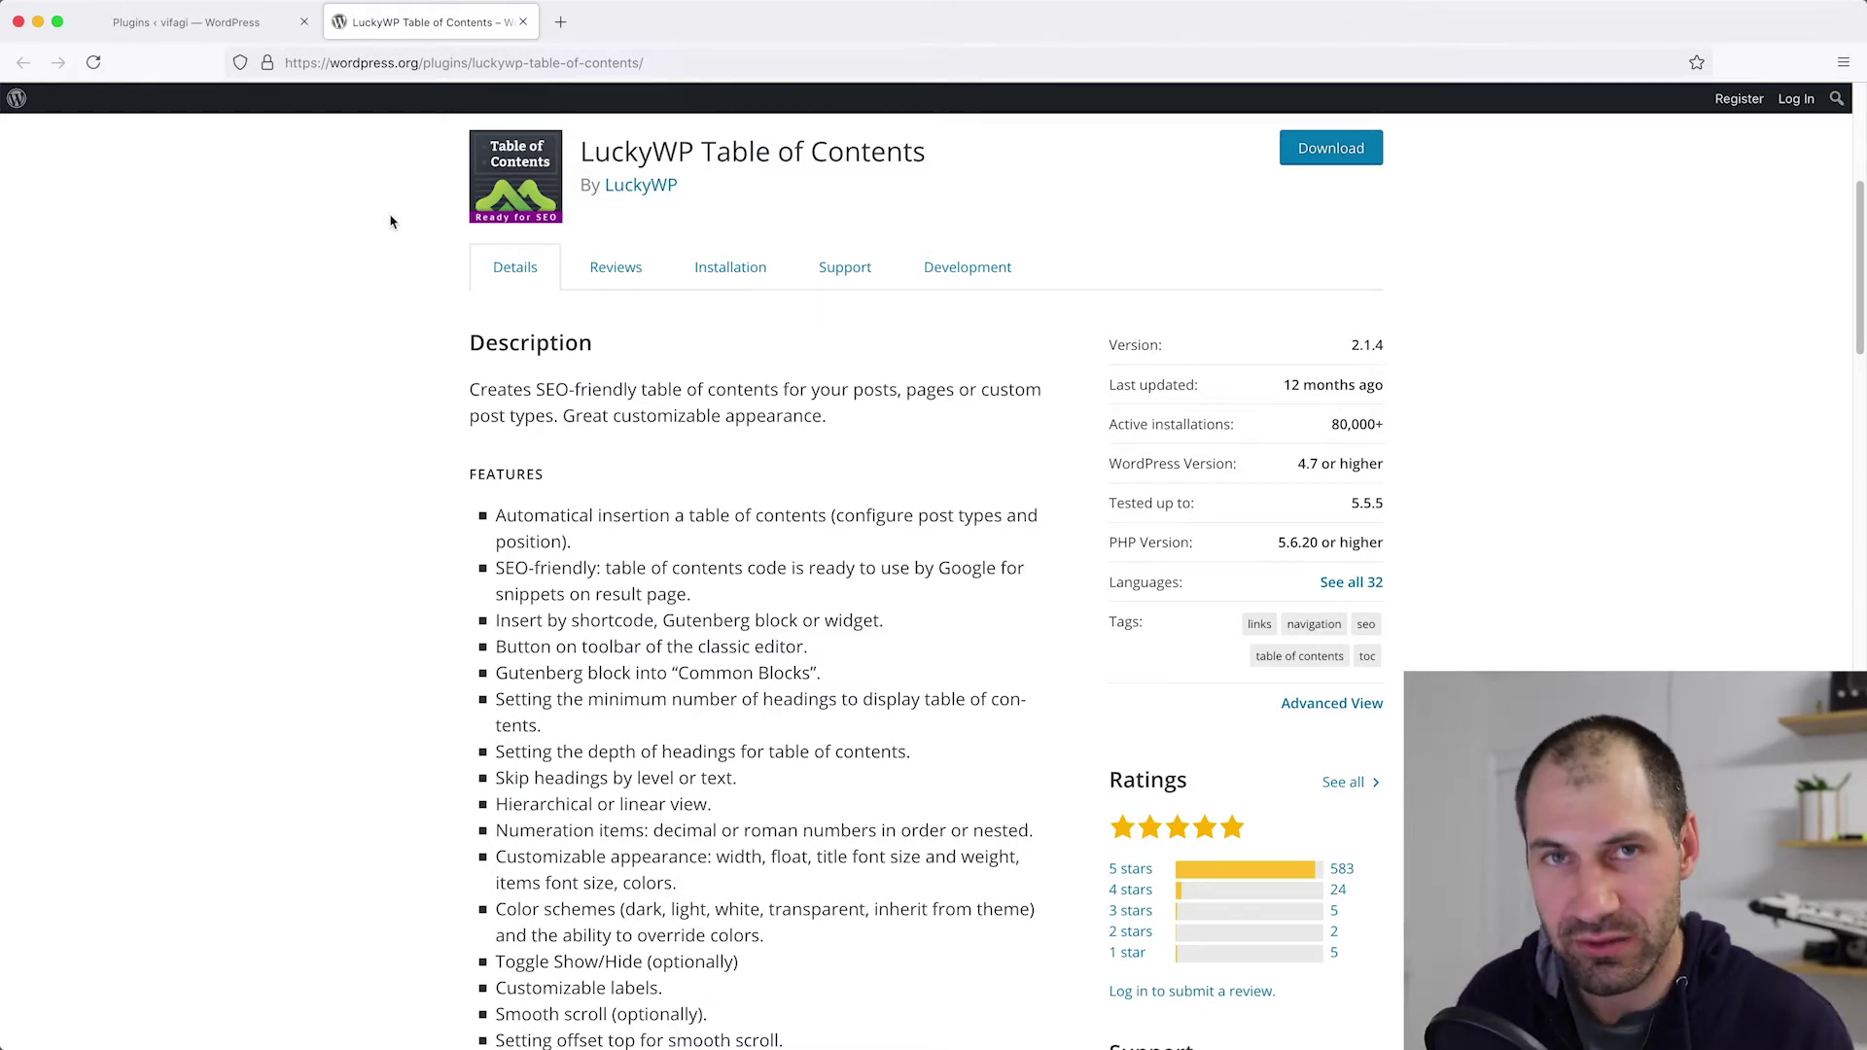
# Find the LuckyWP Table of Contents plugin by its wordpress.org/plugins/luckywp-table-of-contents/ address, then install and activate it.
pyautogui.click(248, 24)
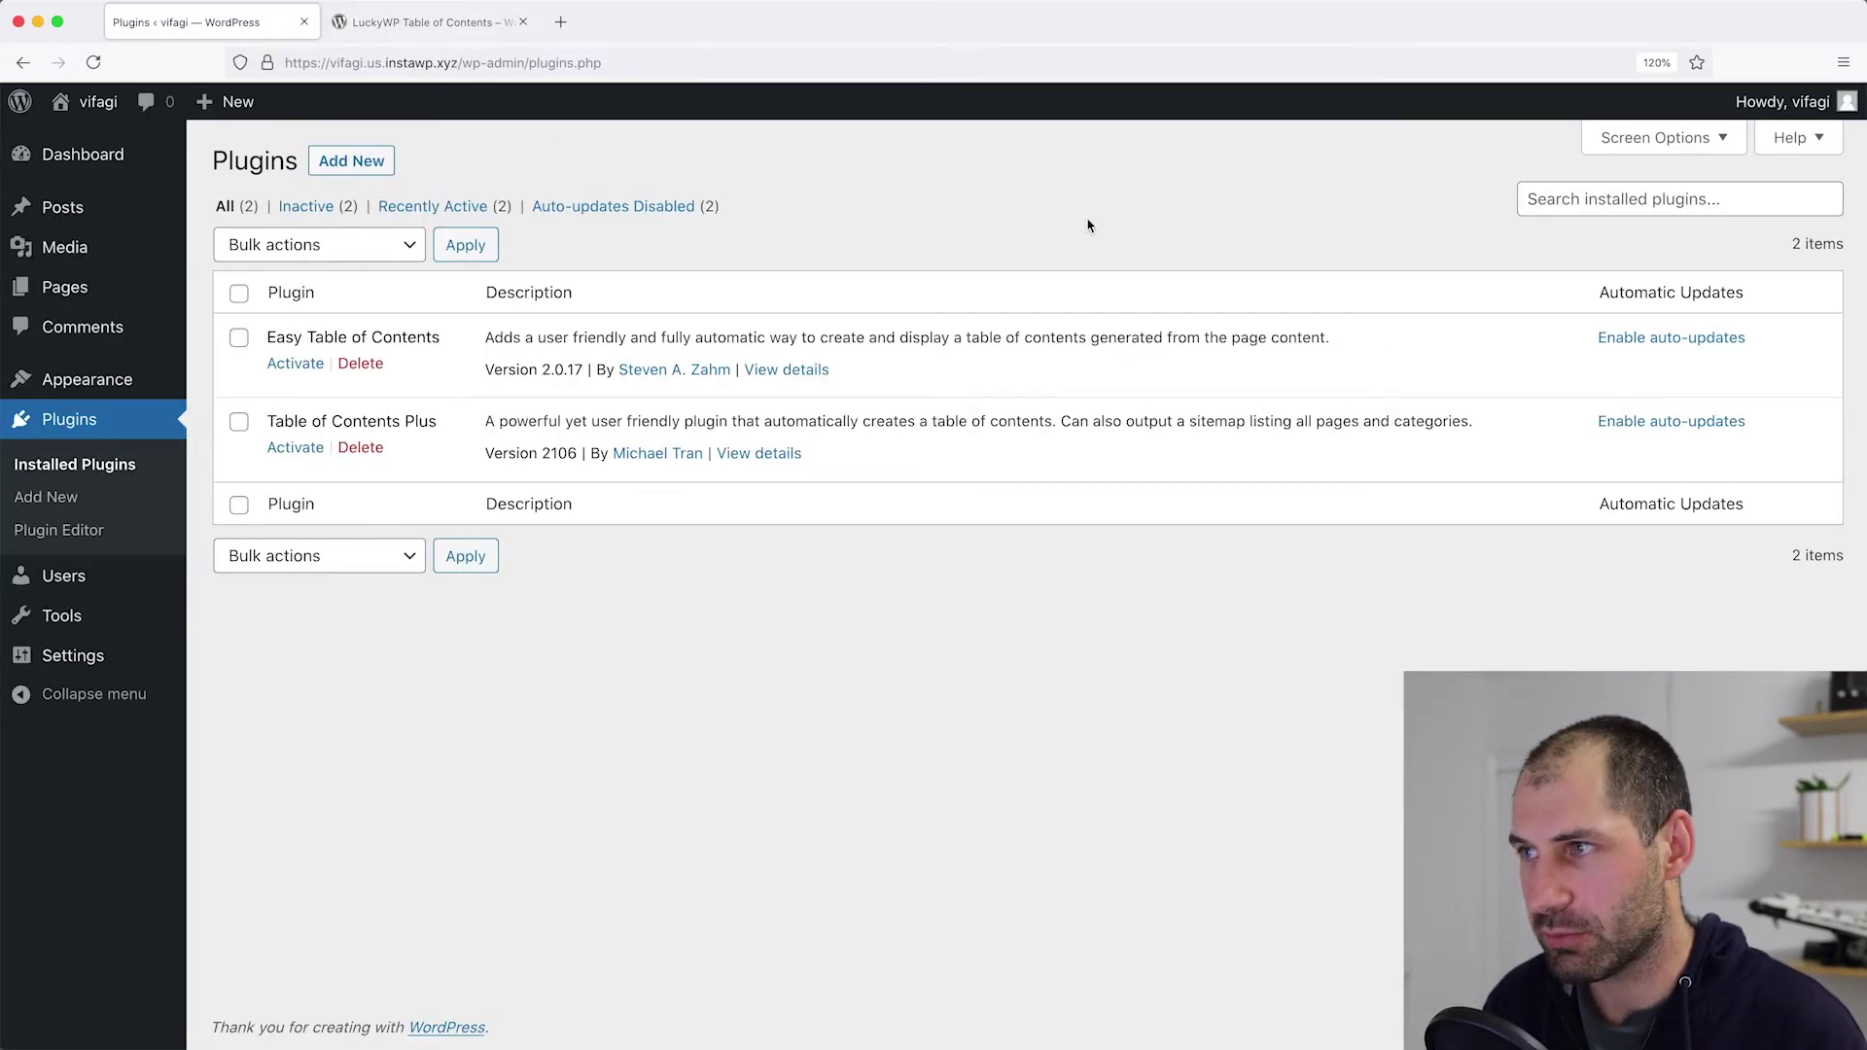
pyautogui.click(390, 164)
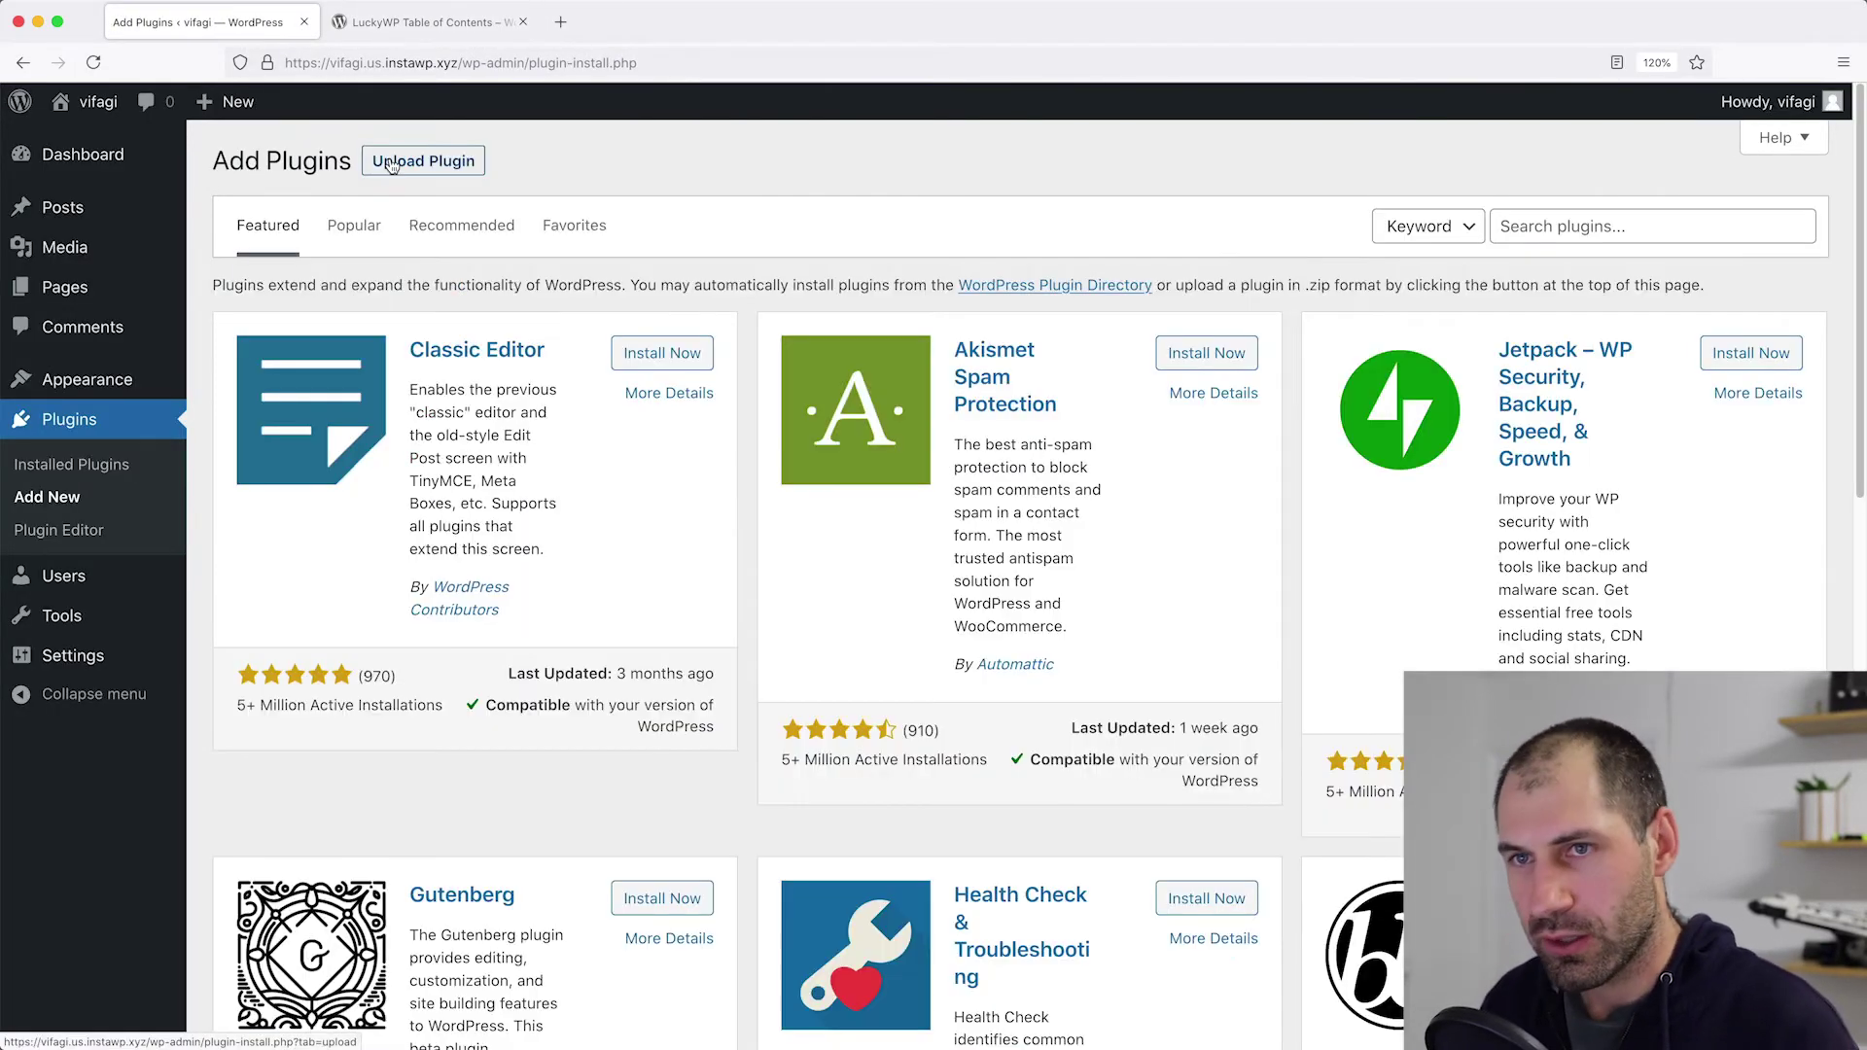
pyautogui.click(1523, 226)
pyautogui.write('https://wordpress.org/plugins/luckywp-table-of-contents/')
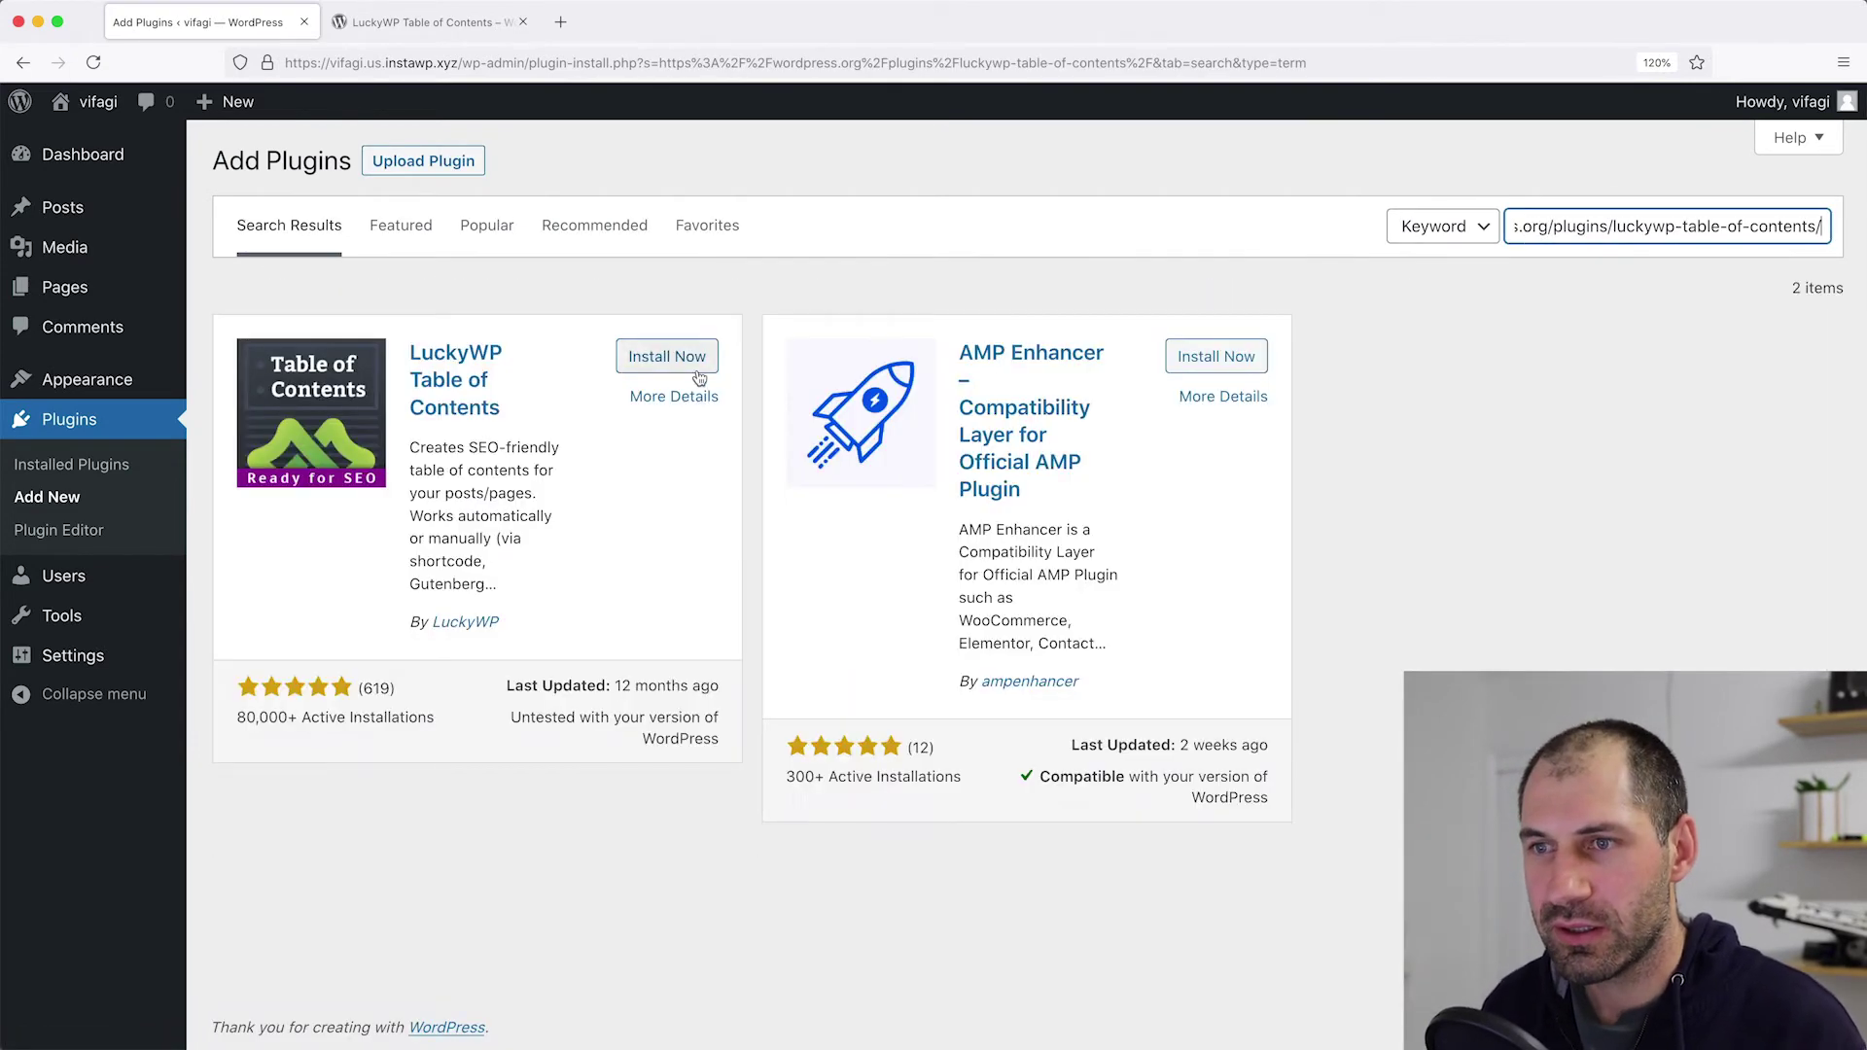
pyautogui.click(679, 360)
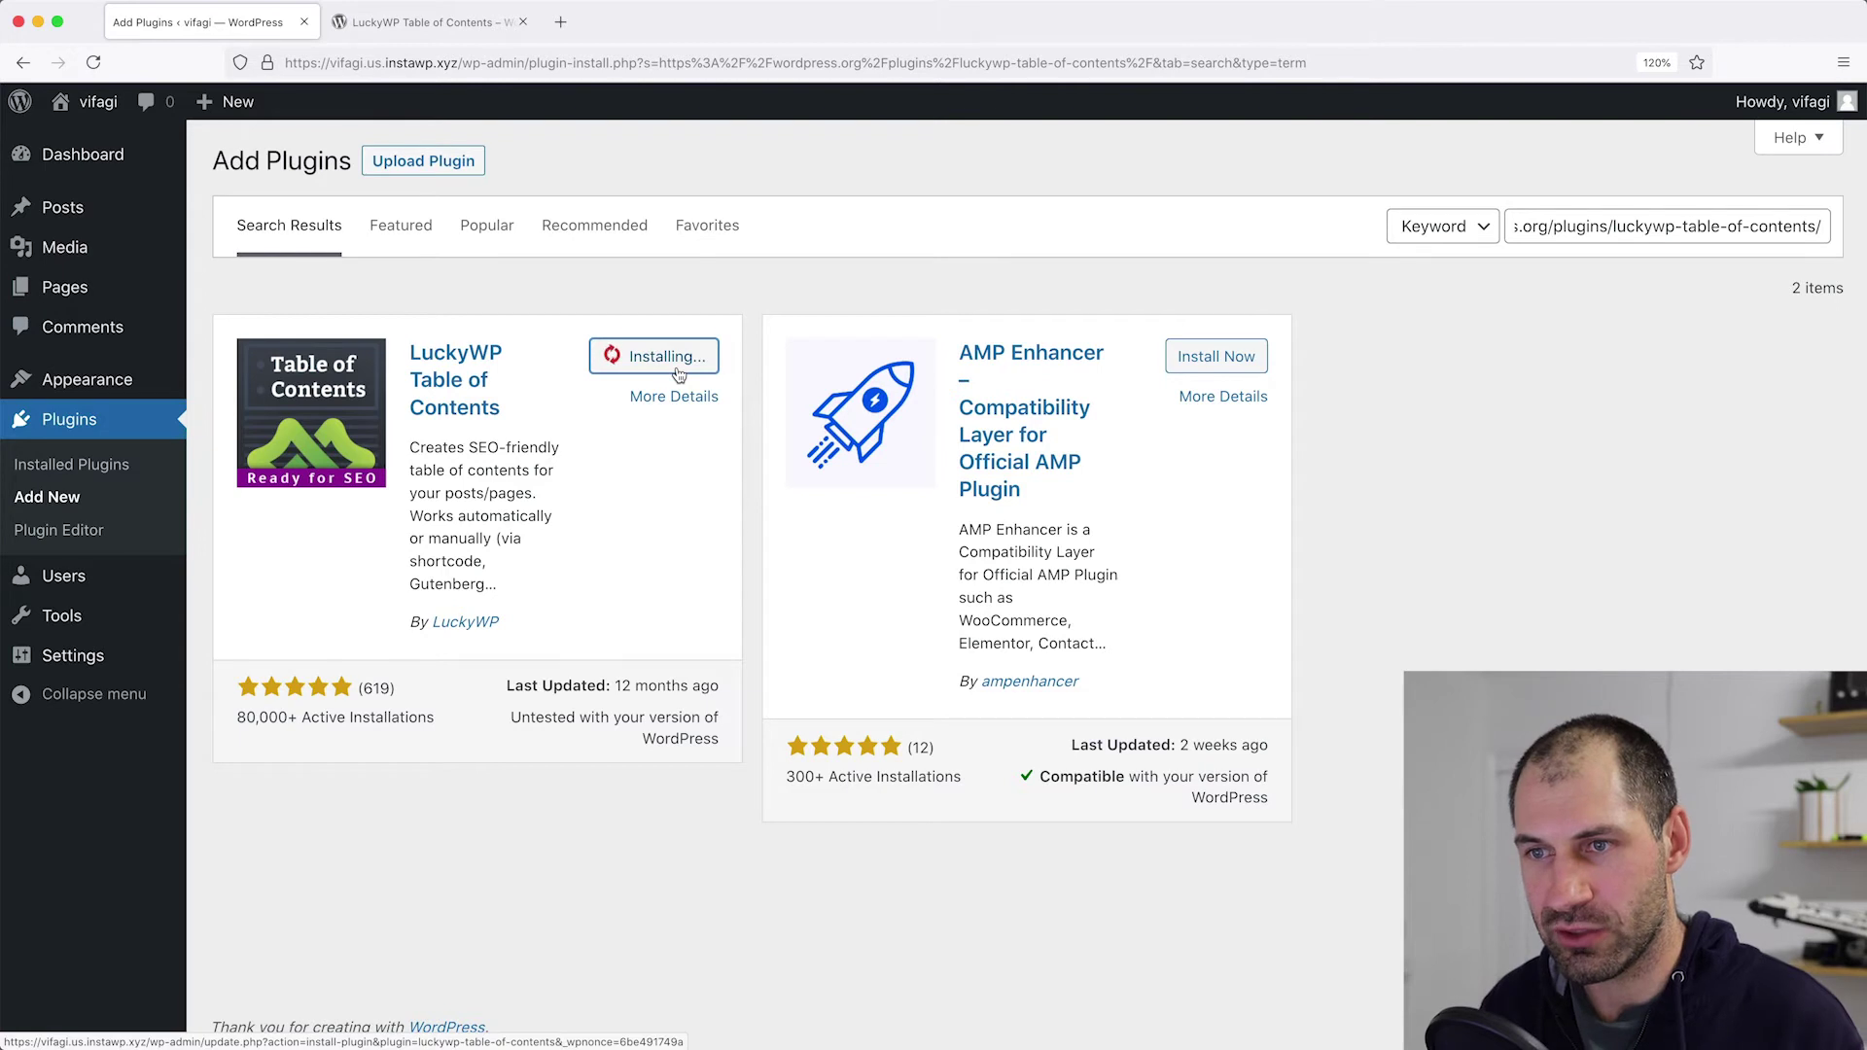
pyautogui.click(666, 362)
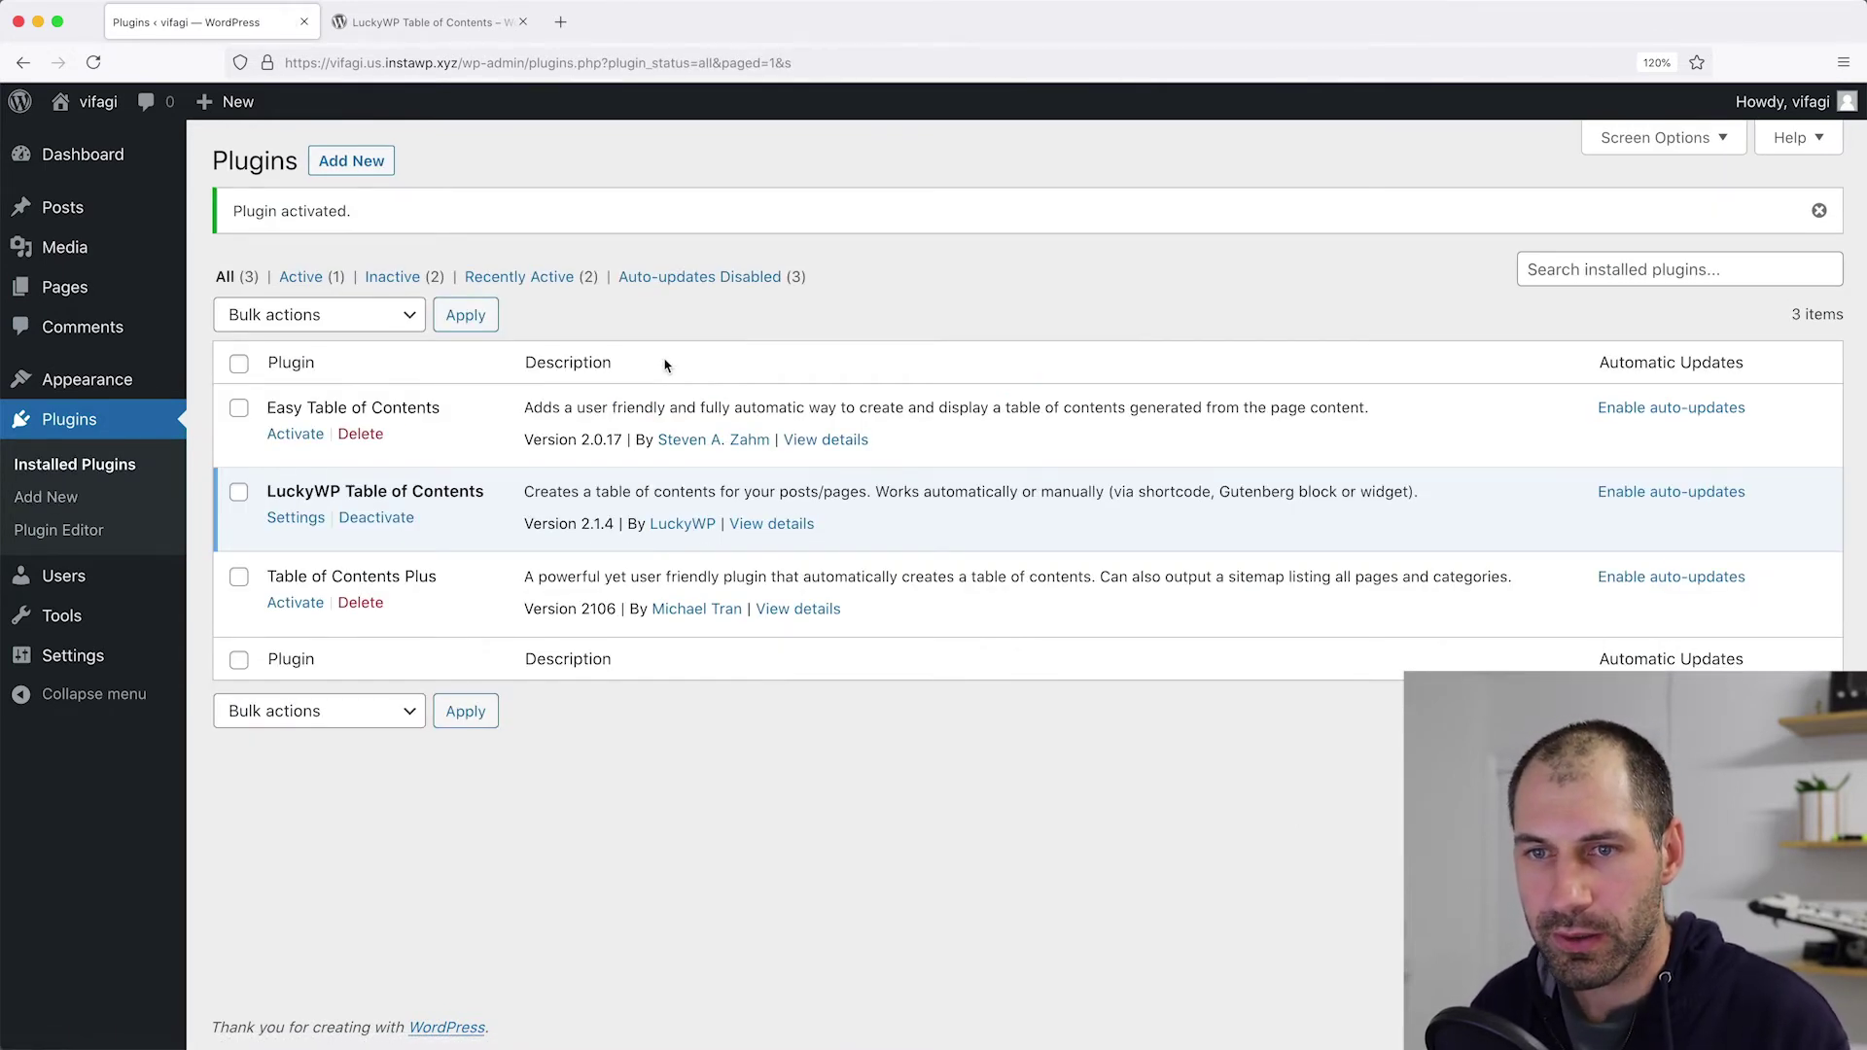
# Open the LuckyWP Table of Contents settings and review the General, Appearance and Auto Insert options.
pyautogui.click(311, 521)
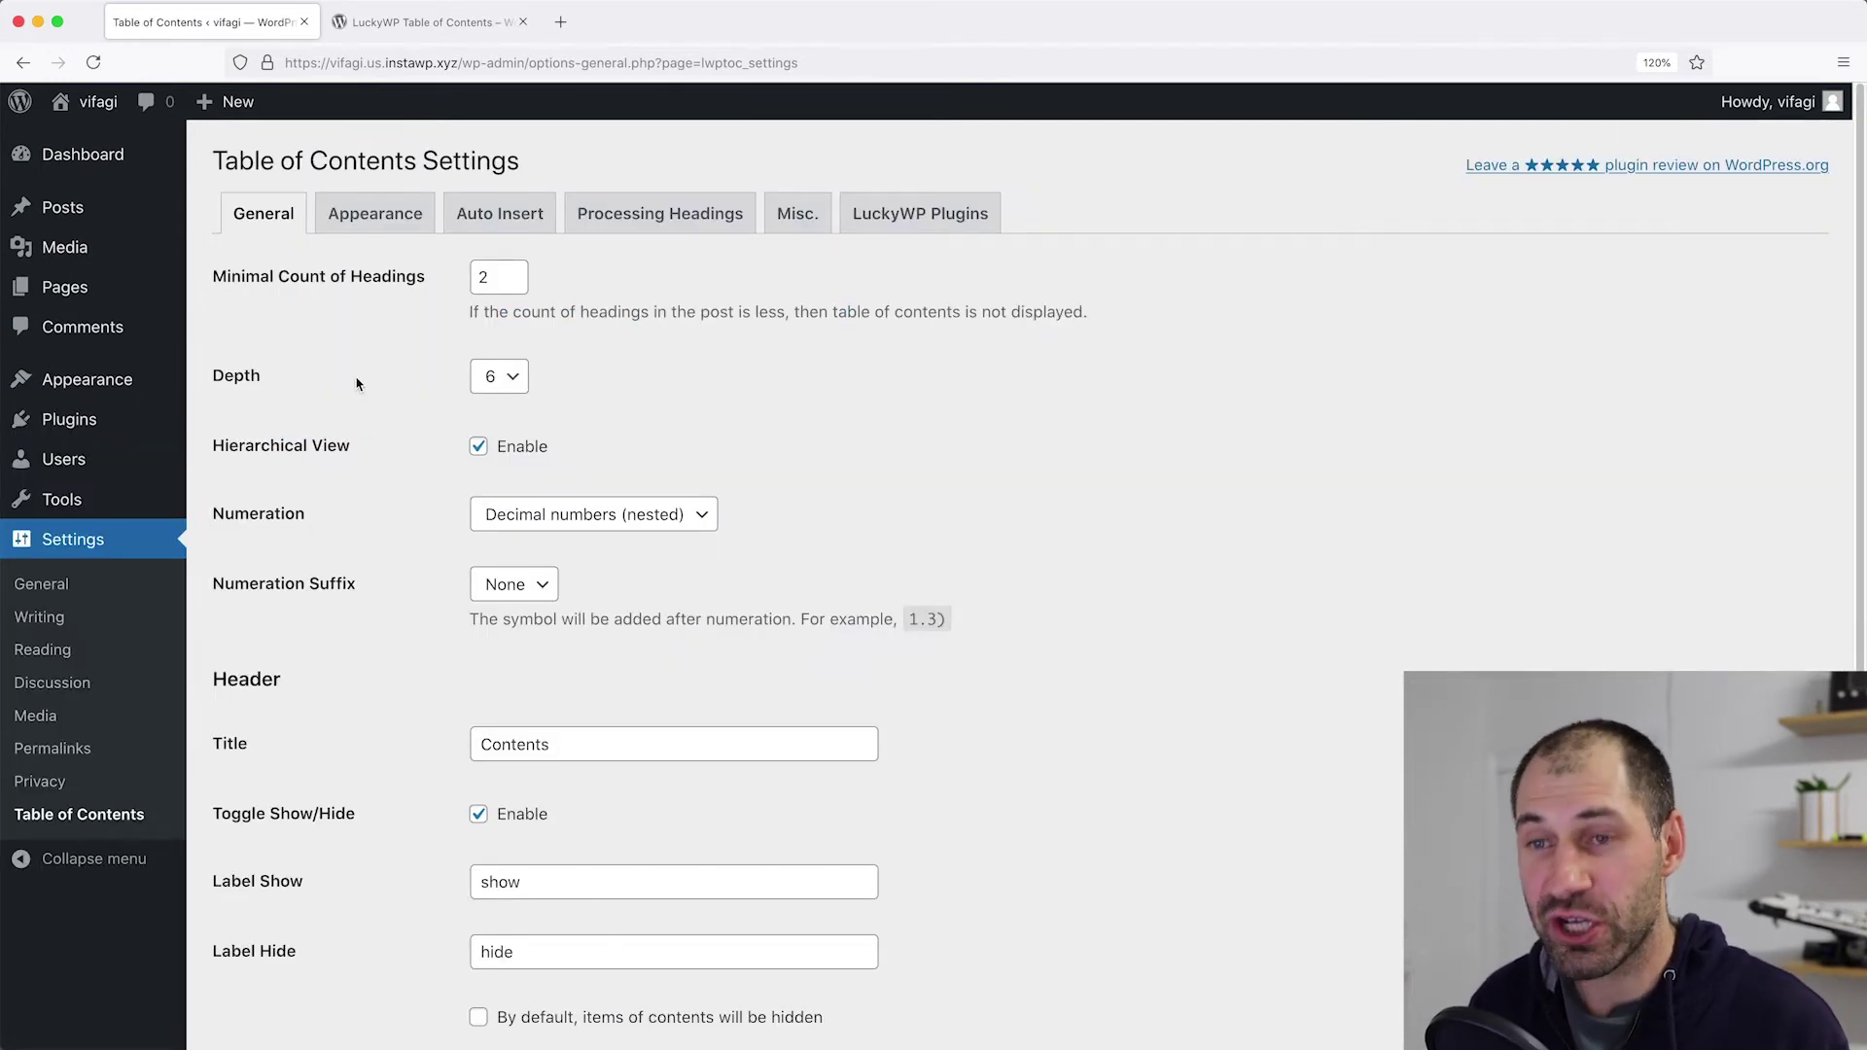
pyautogui.scroll(-6, 360, 394)
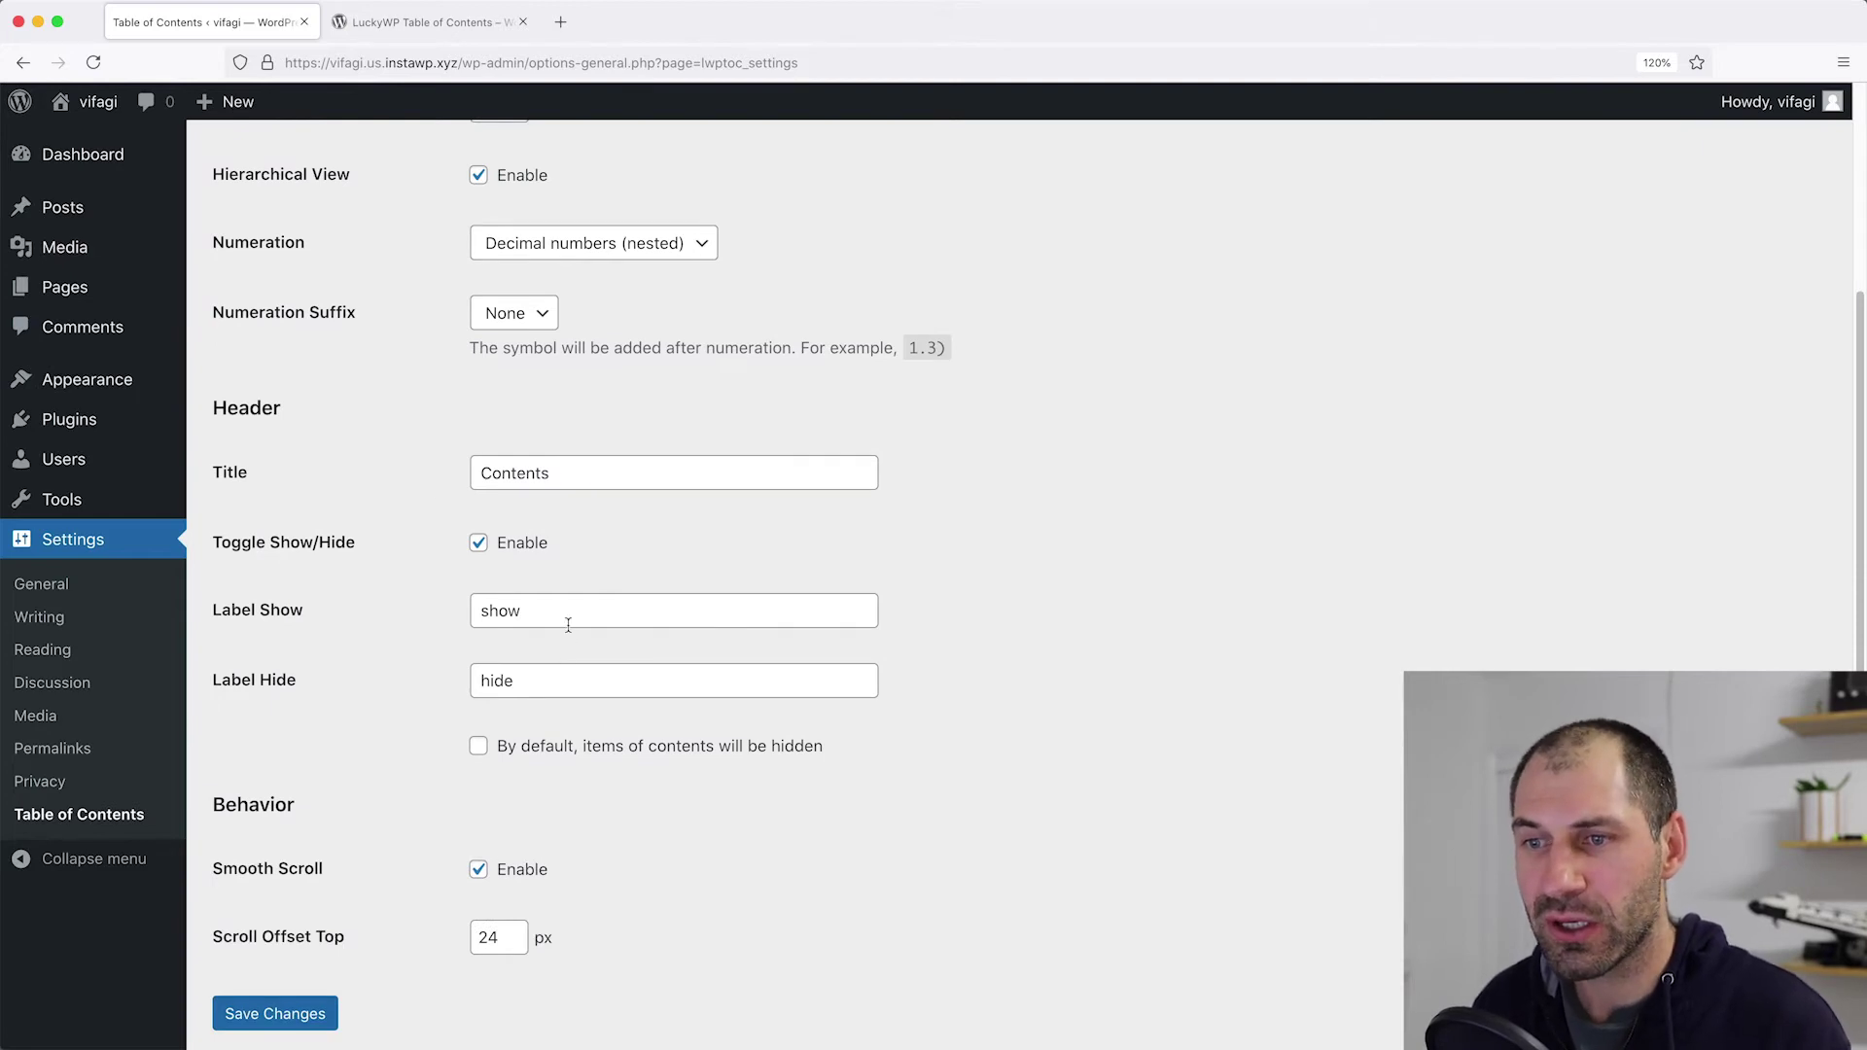
pyautogui.scroll(6, 381, 726)
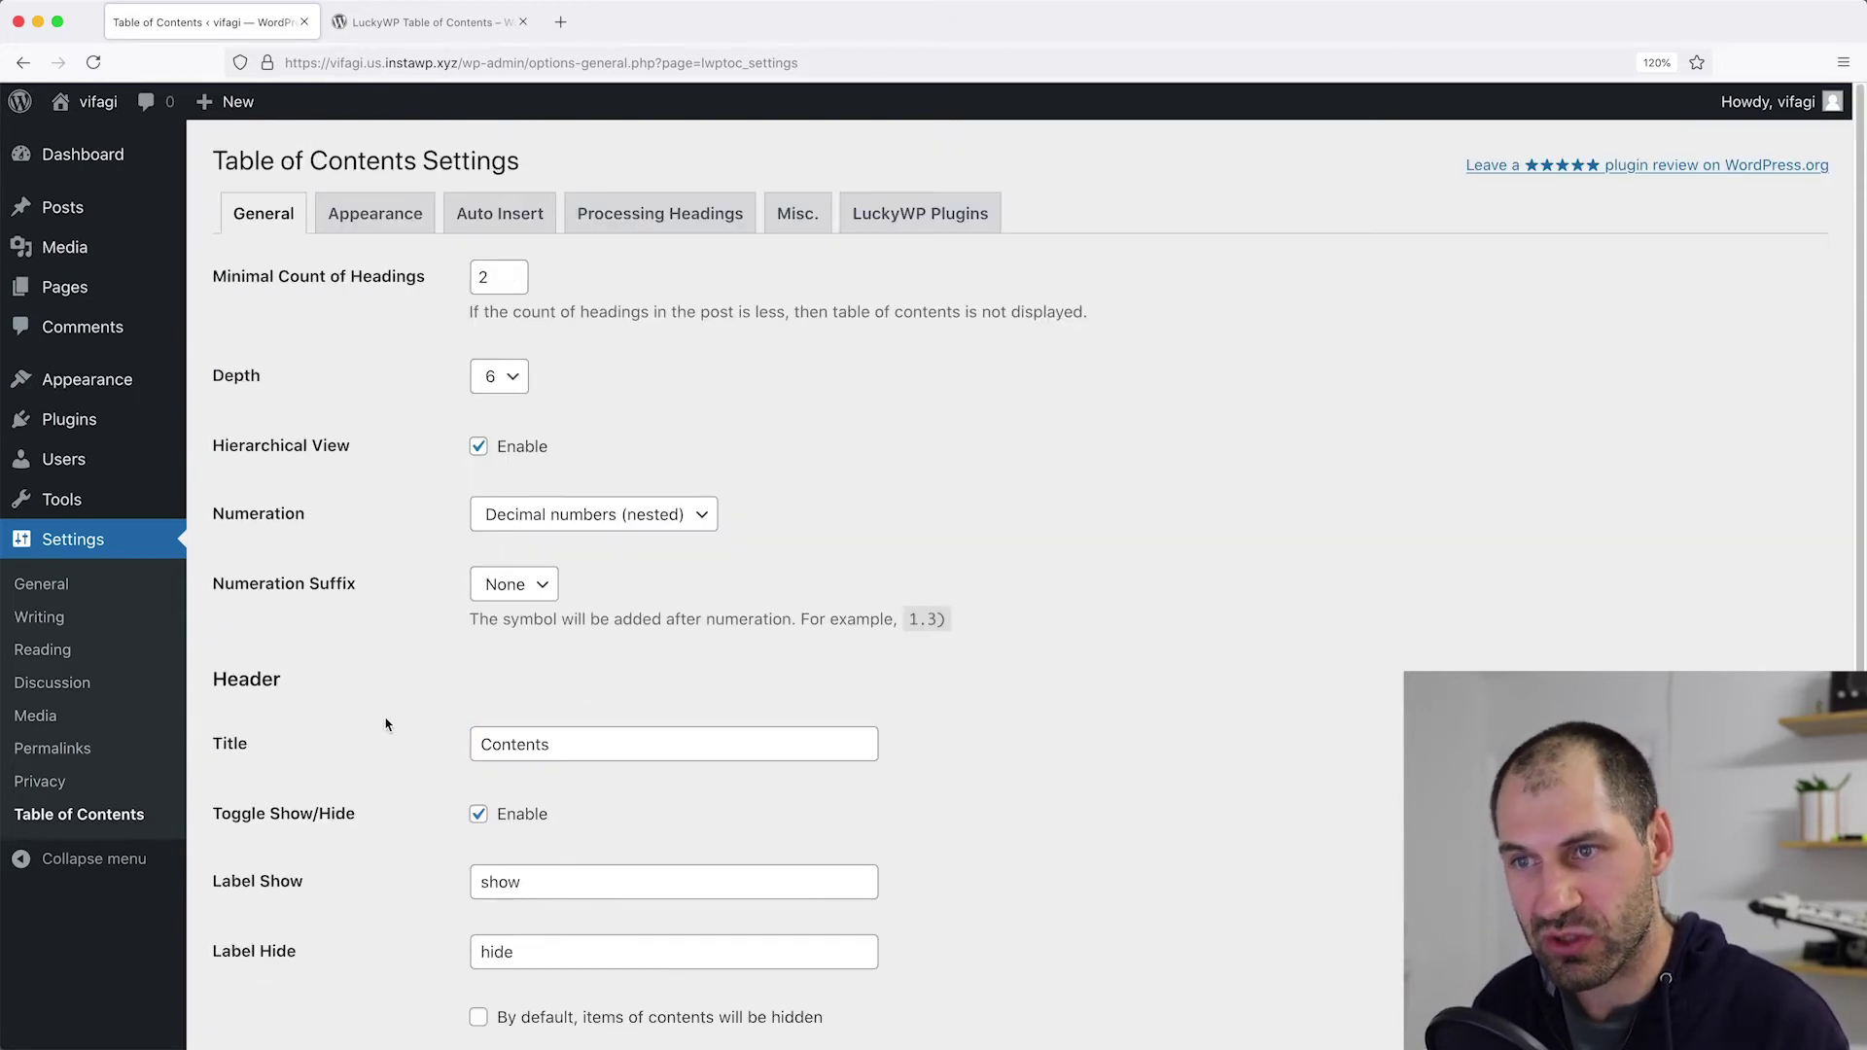
pyautogui.click(396, 218)
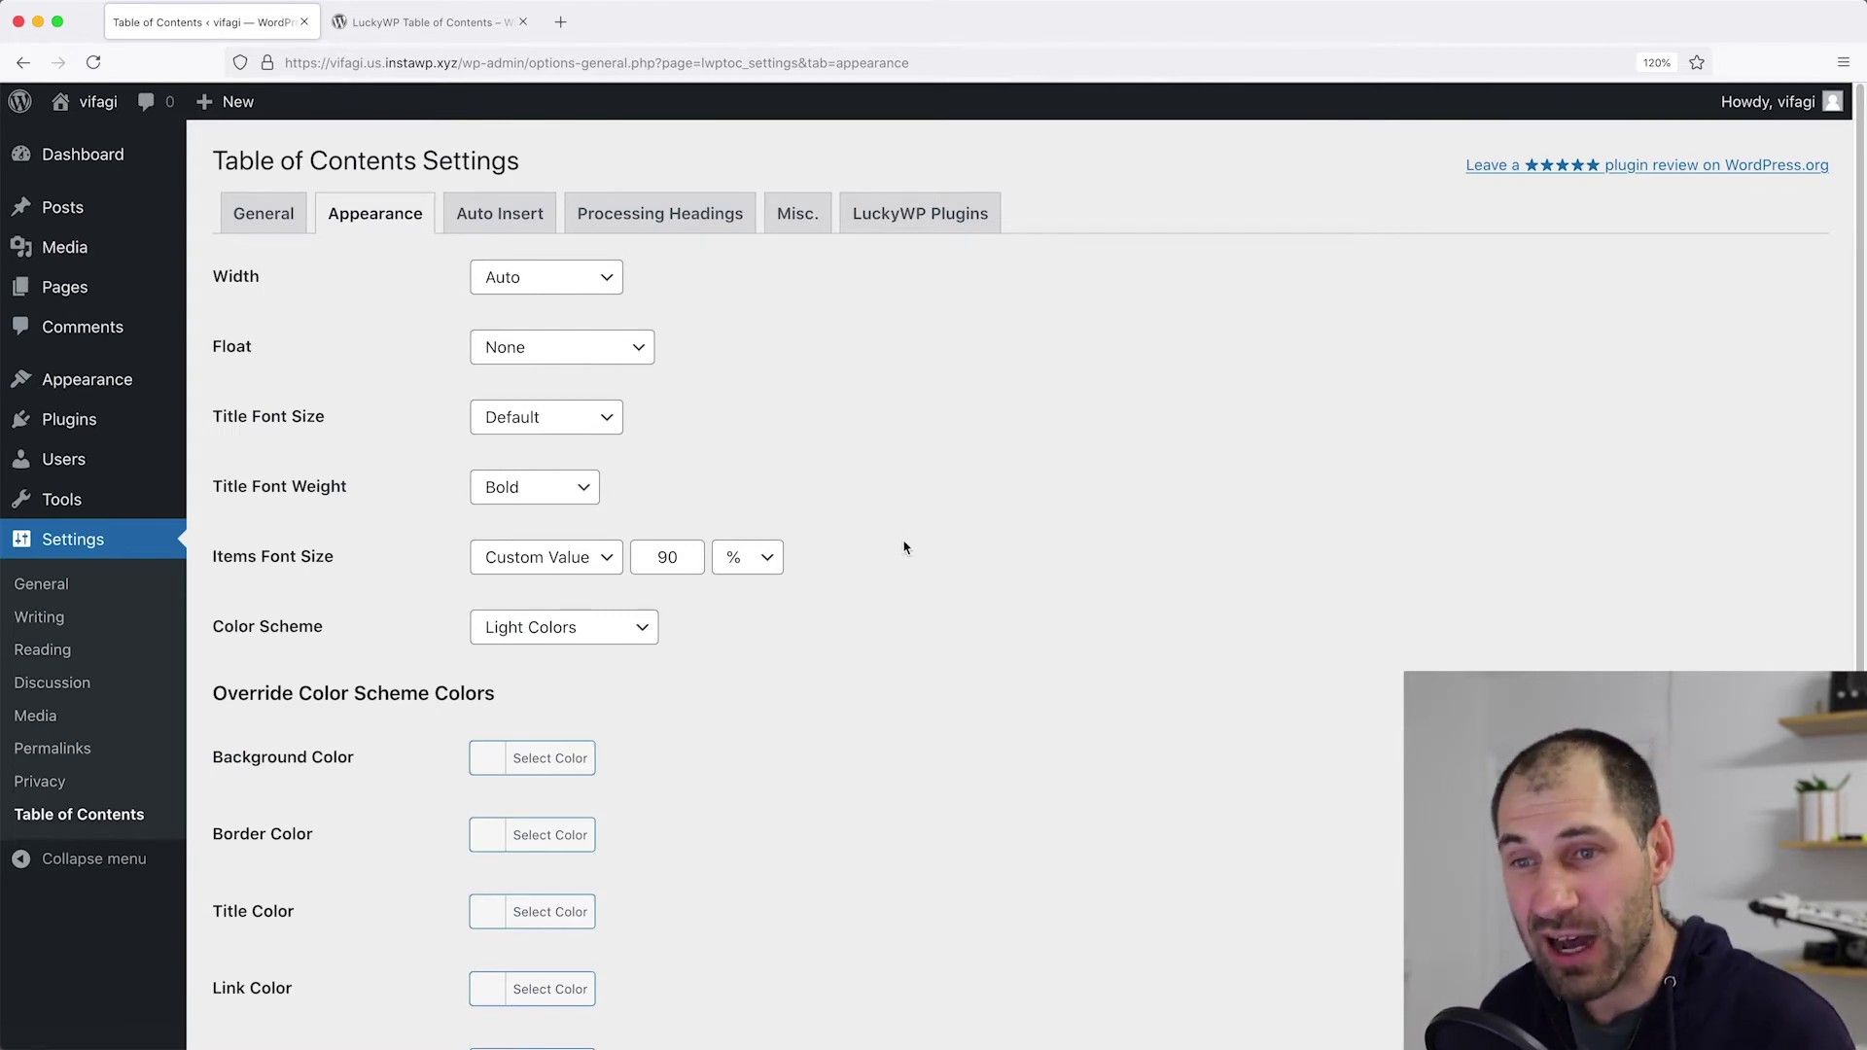
pyautogui.click(507, 221)
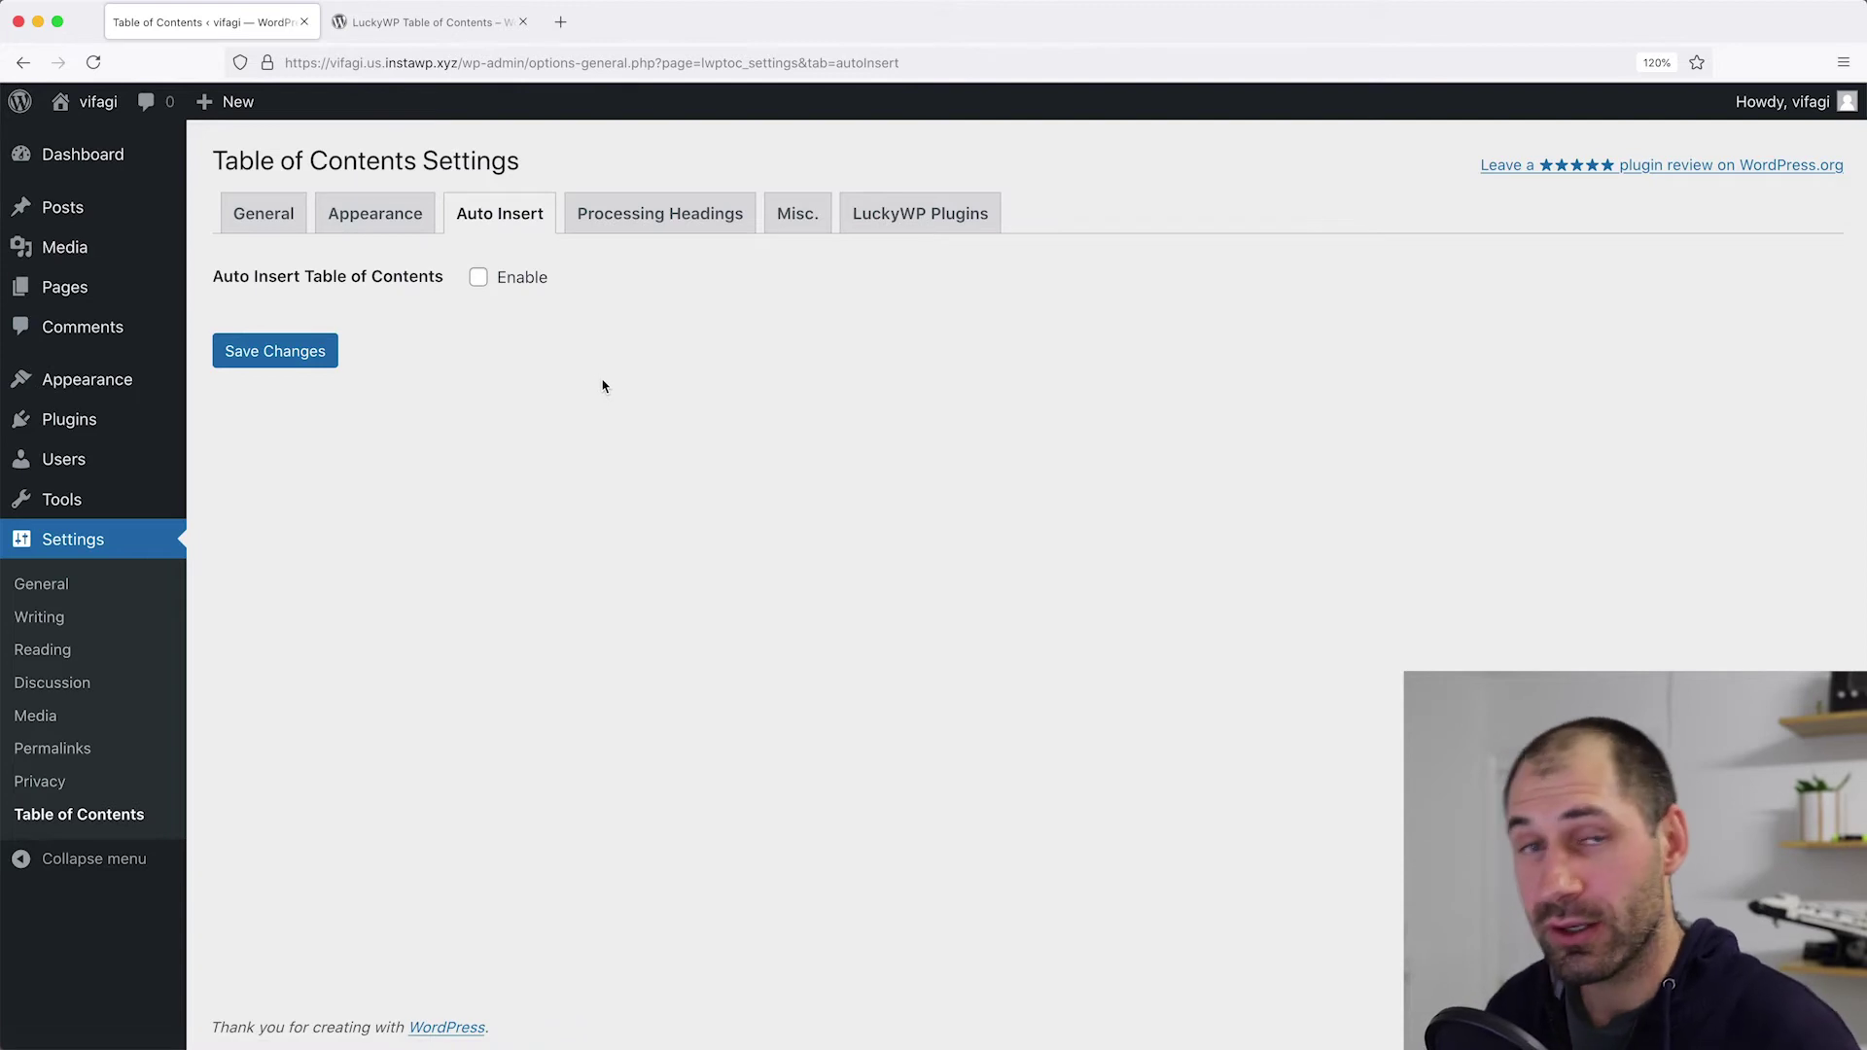
# Set heading processing to always apply to the Post type, save the change, and bring up the Misc. settings.
pyautogui.click(661, 221)
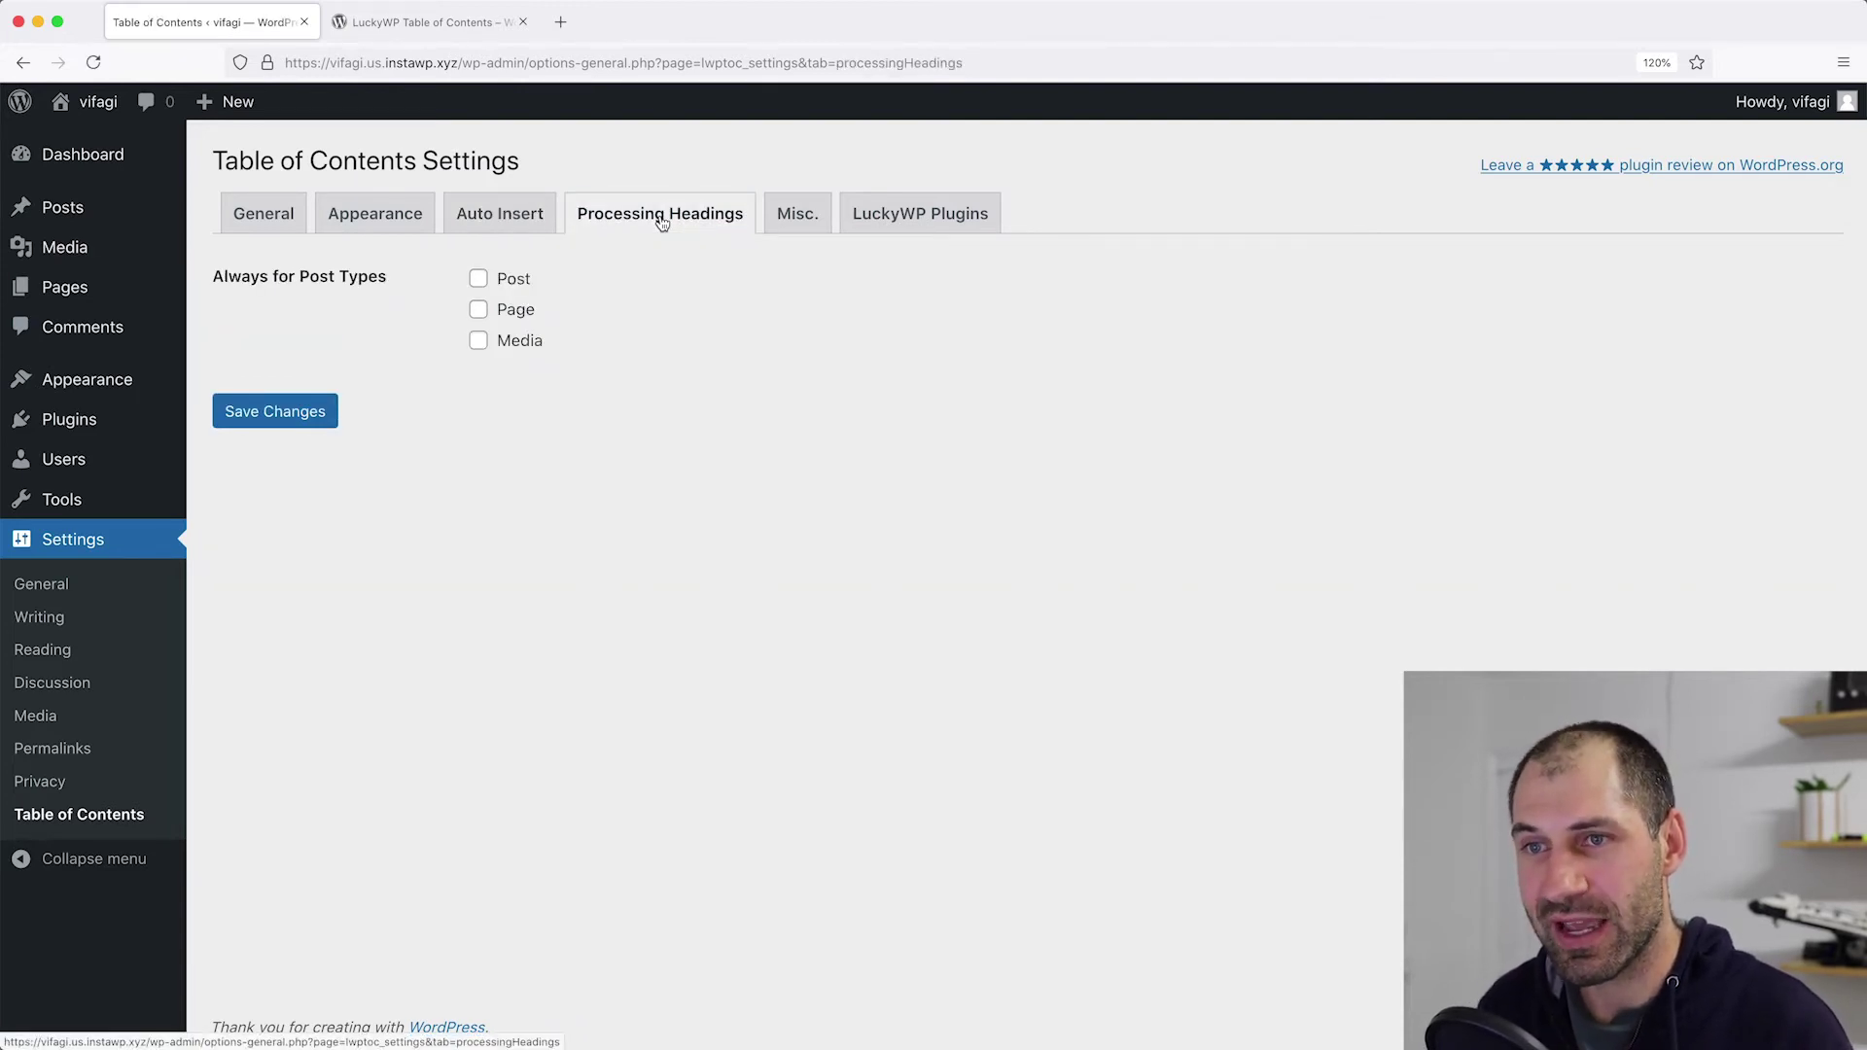
pyautogui.click(526, 285)
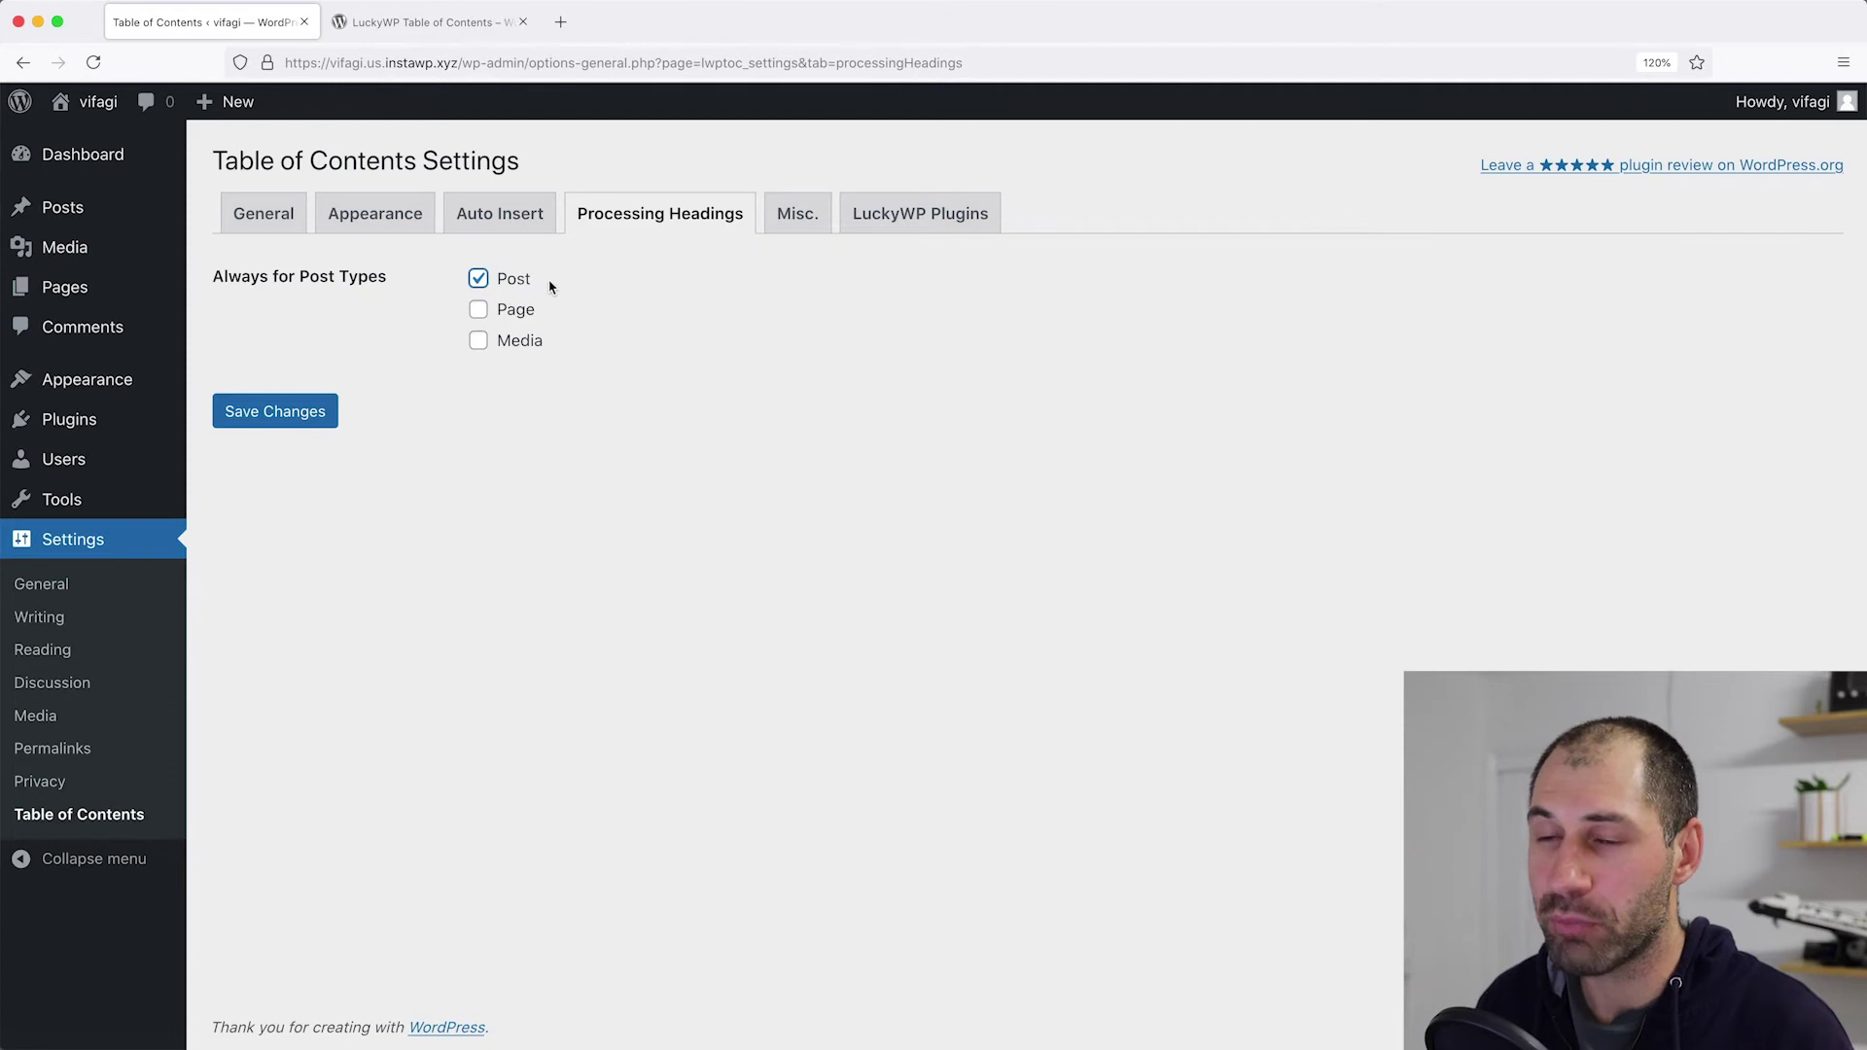
pyautogui.click(259, 411)
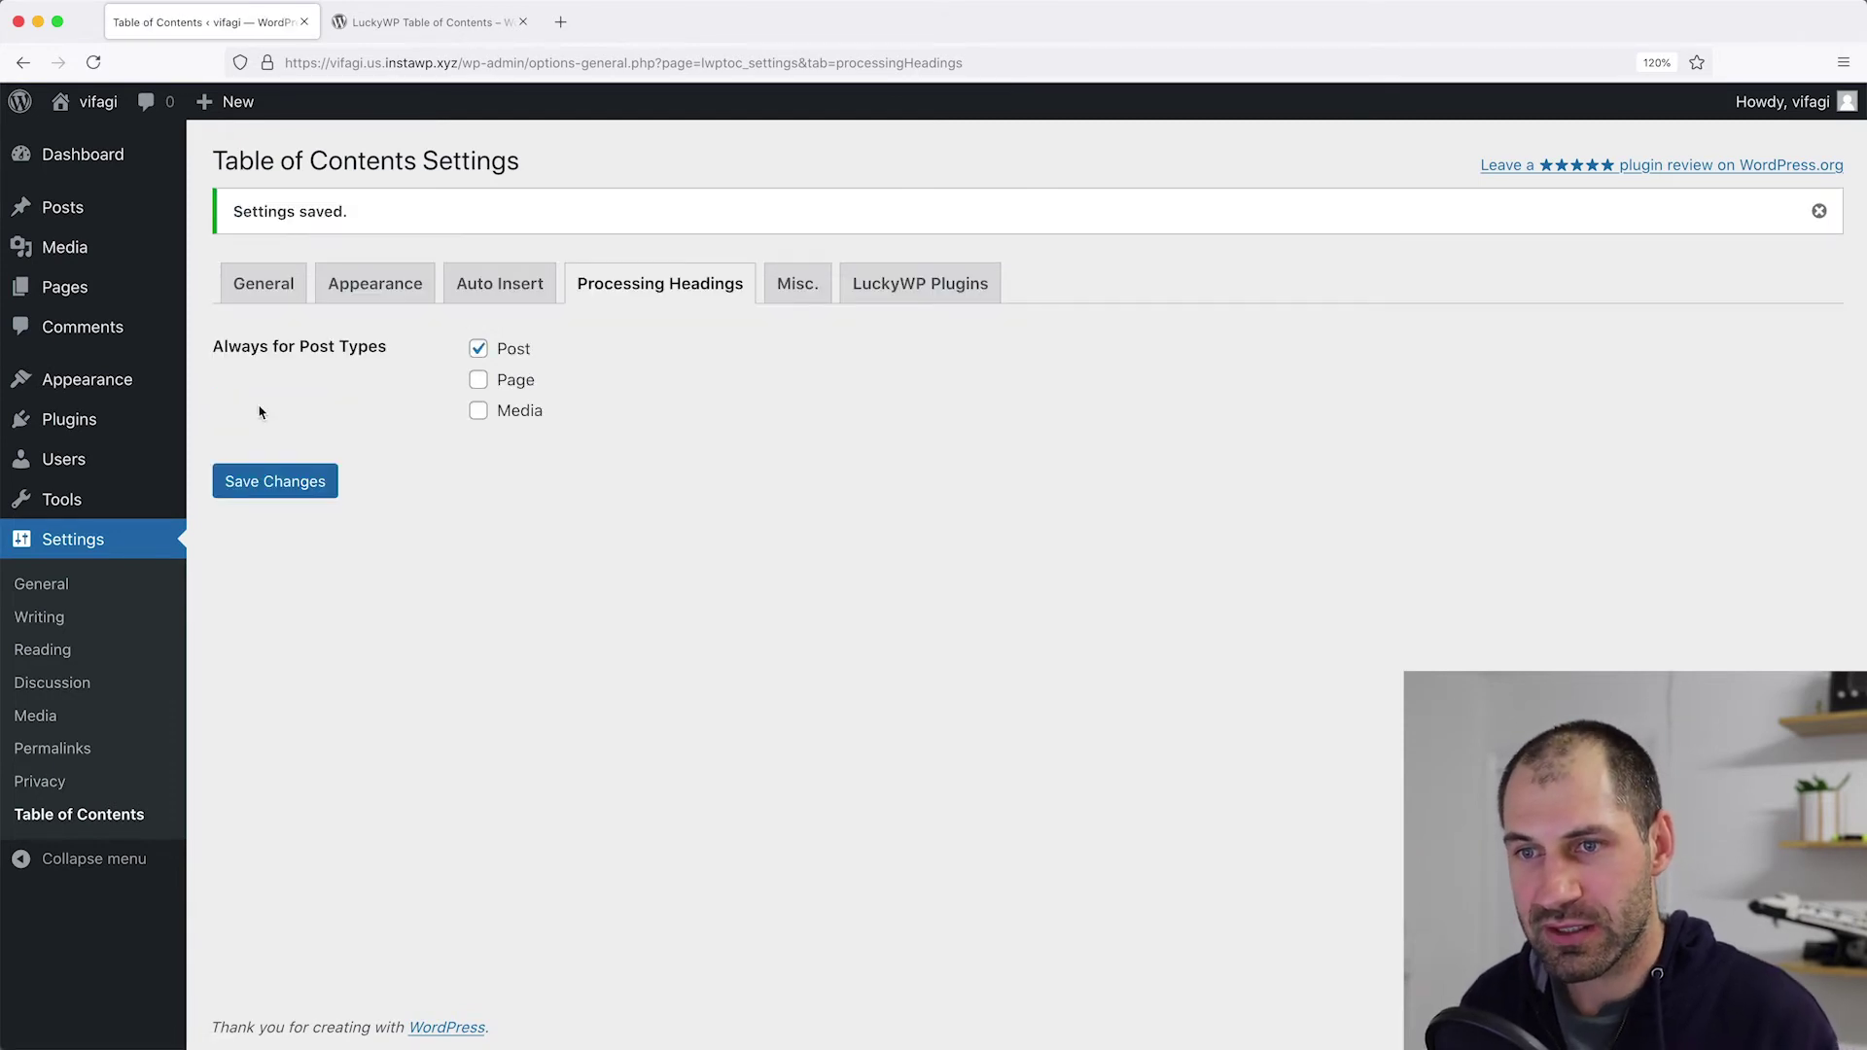
pyautogui.click(788, 283)
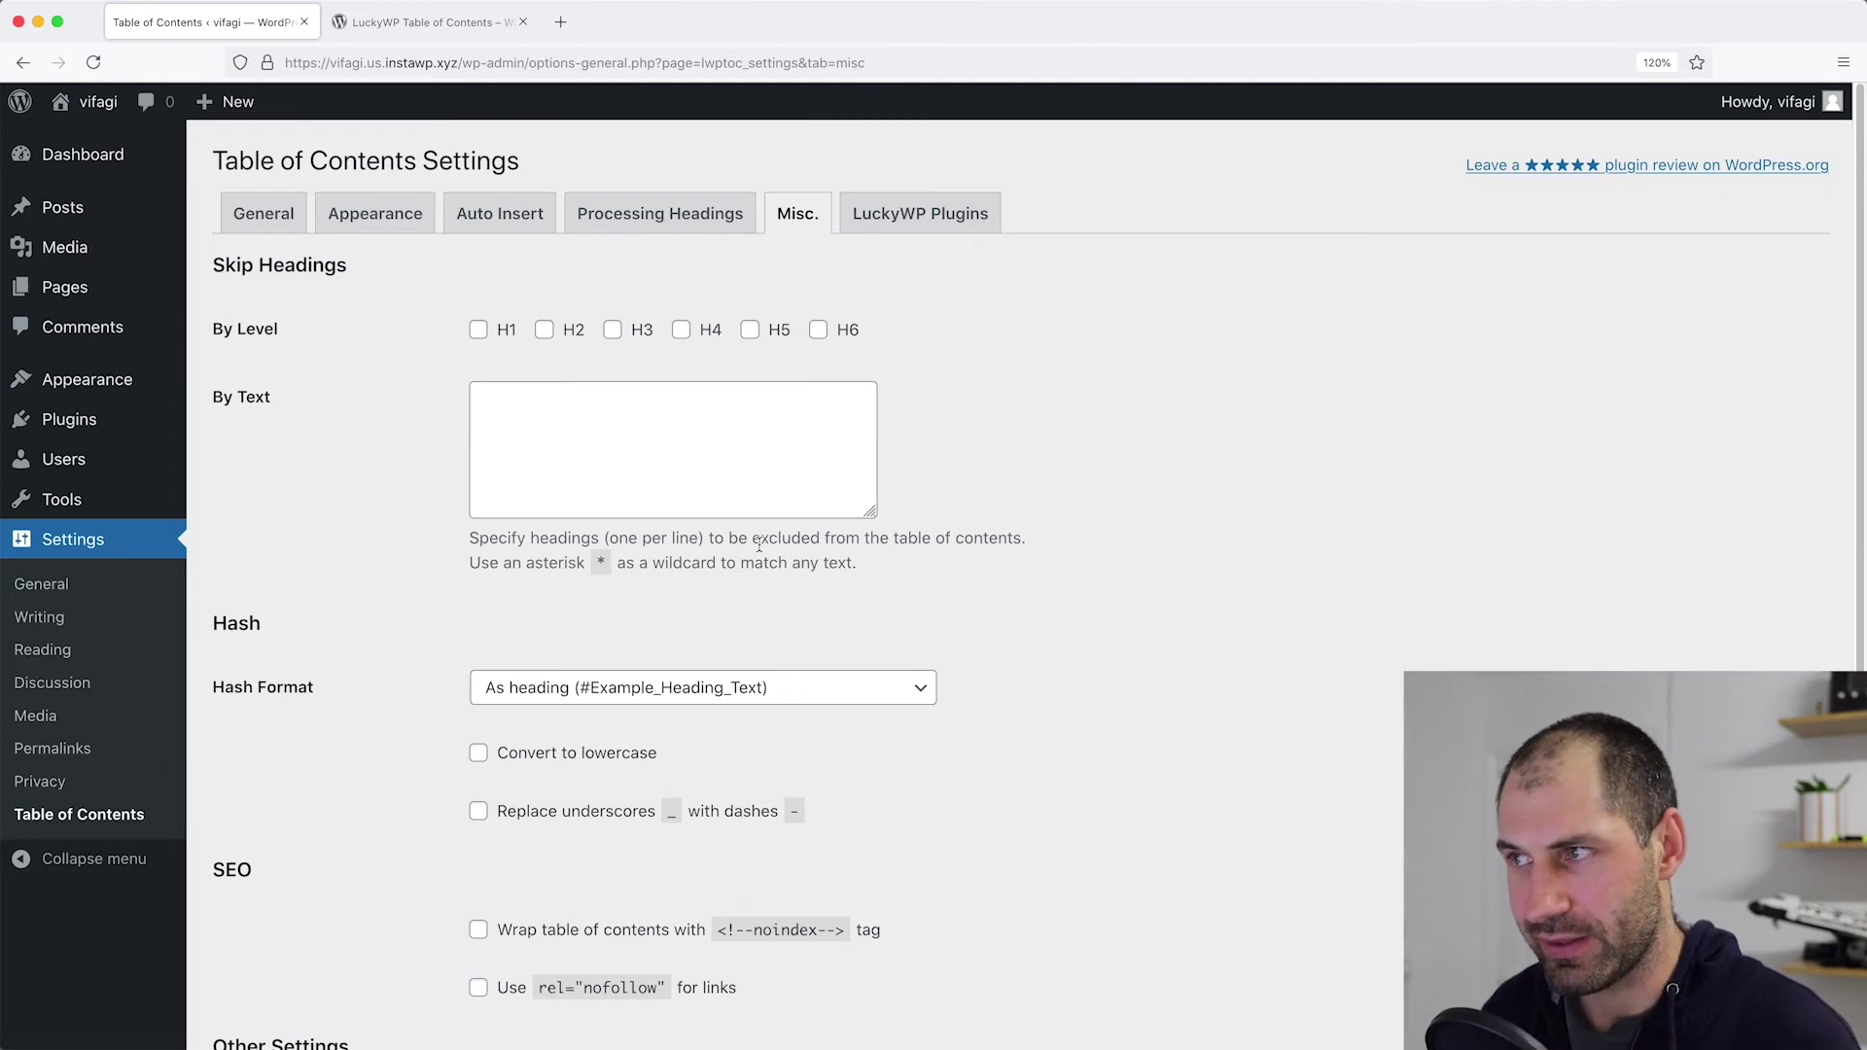
# Open the Hello world! post for editing and enable the automatic LuckyWP table of contents for it.
pyautogui.click(133, 208)
pyautogui.click(278, 363)
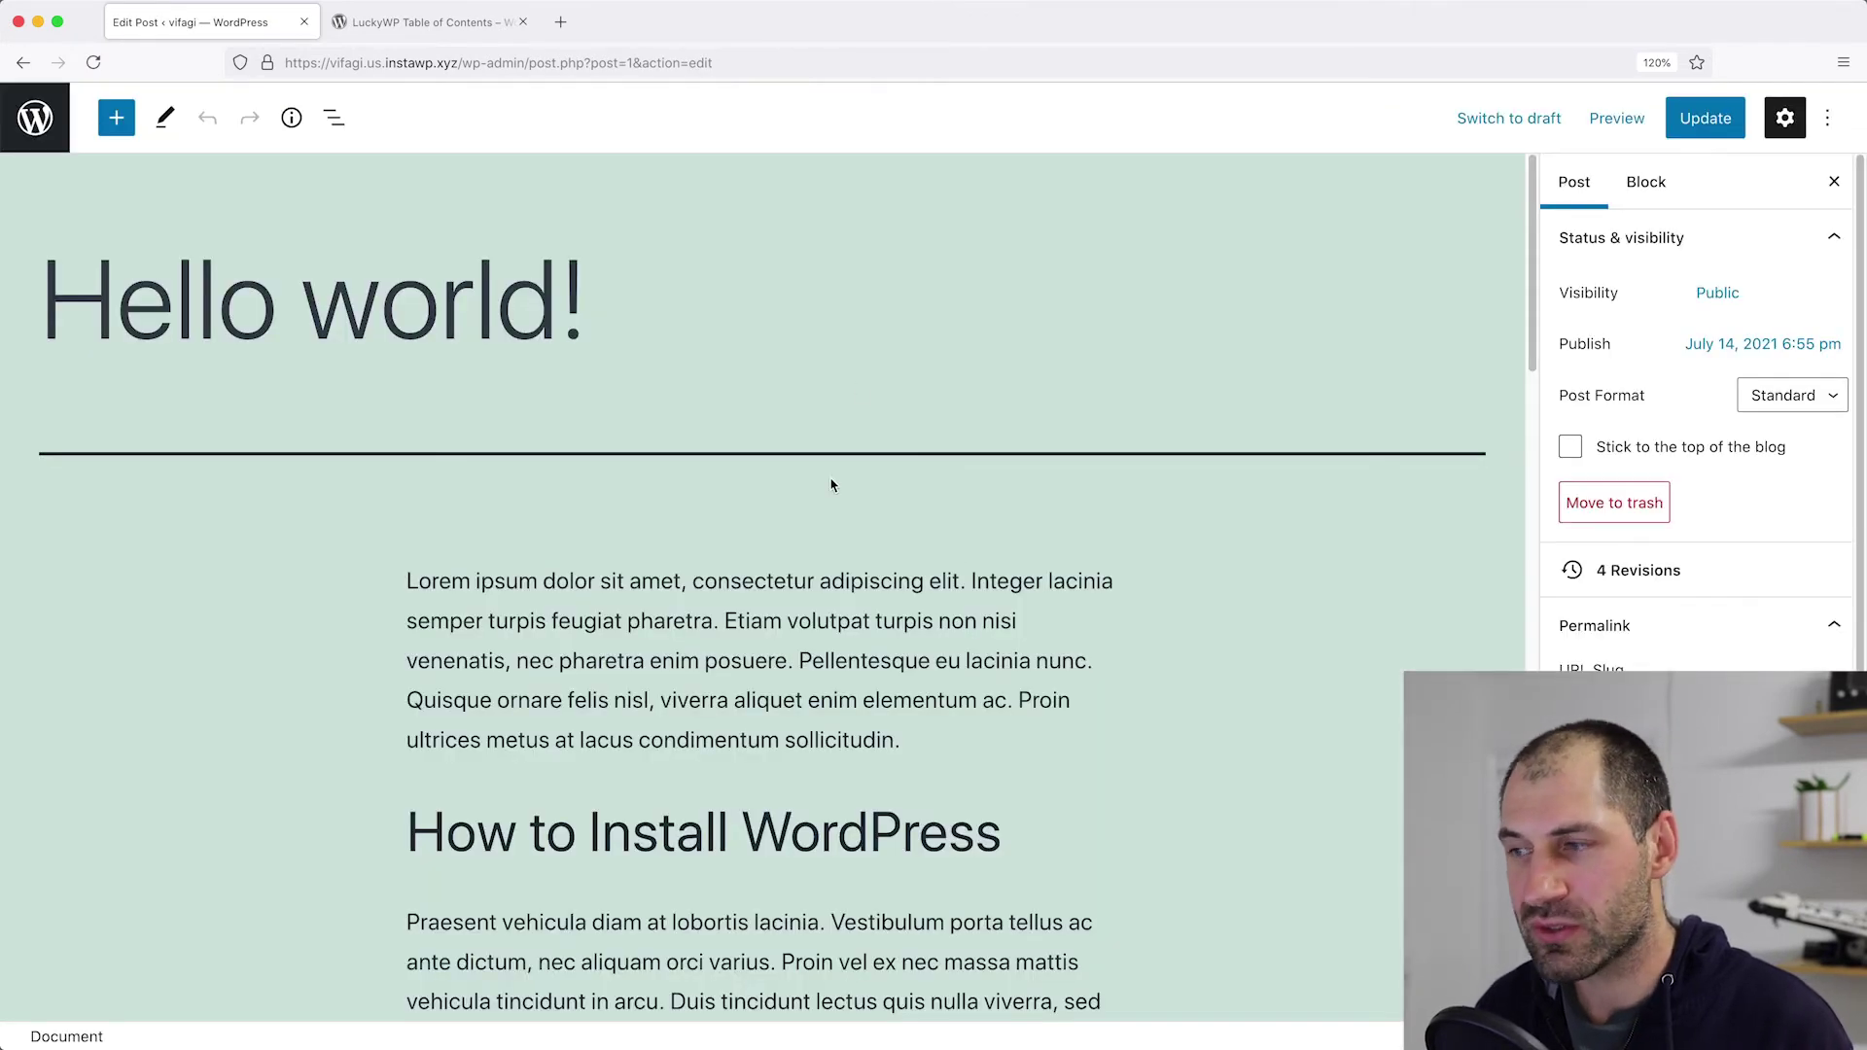
pyautogui.click(1679, 617)
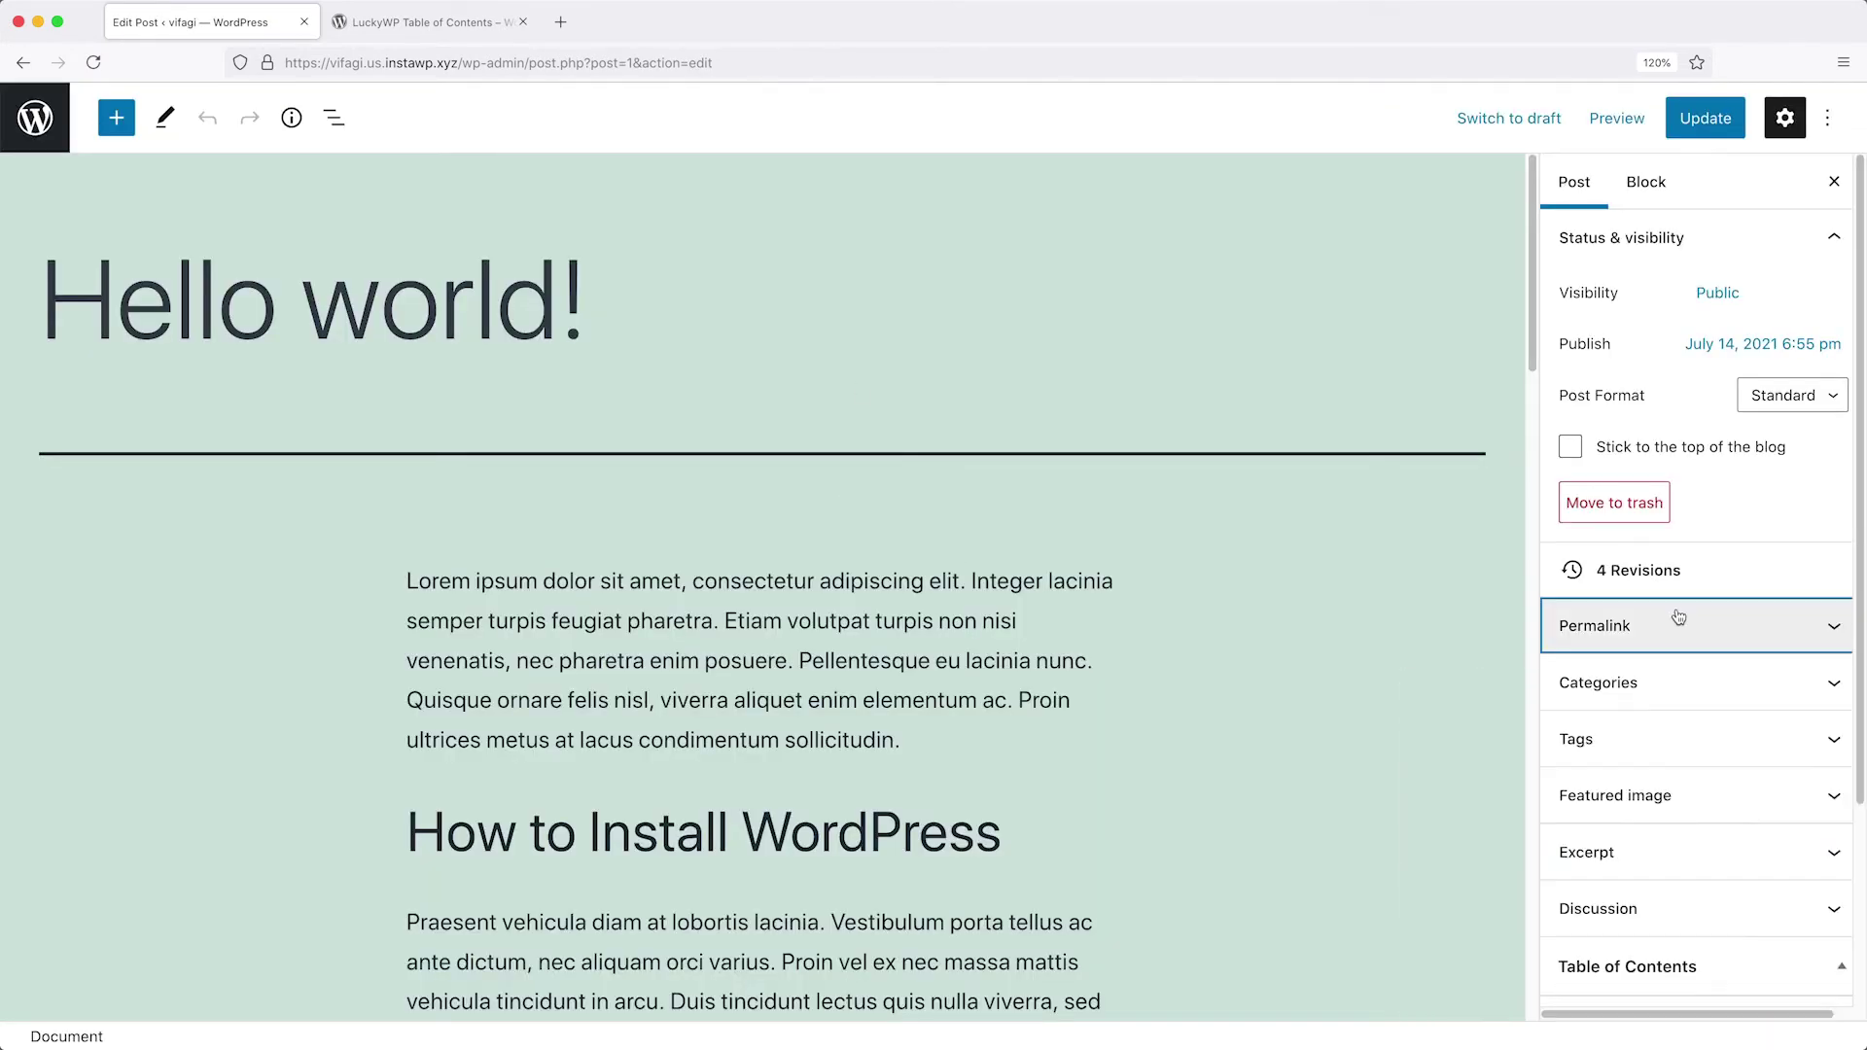
pyautogui.scroll(-5, 1626, 622)
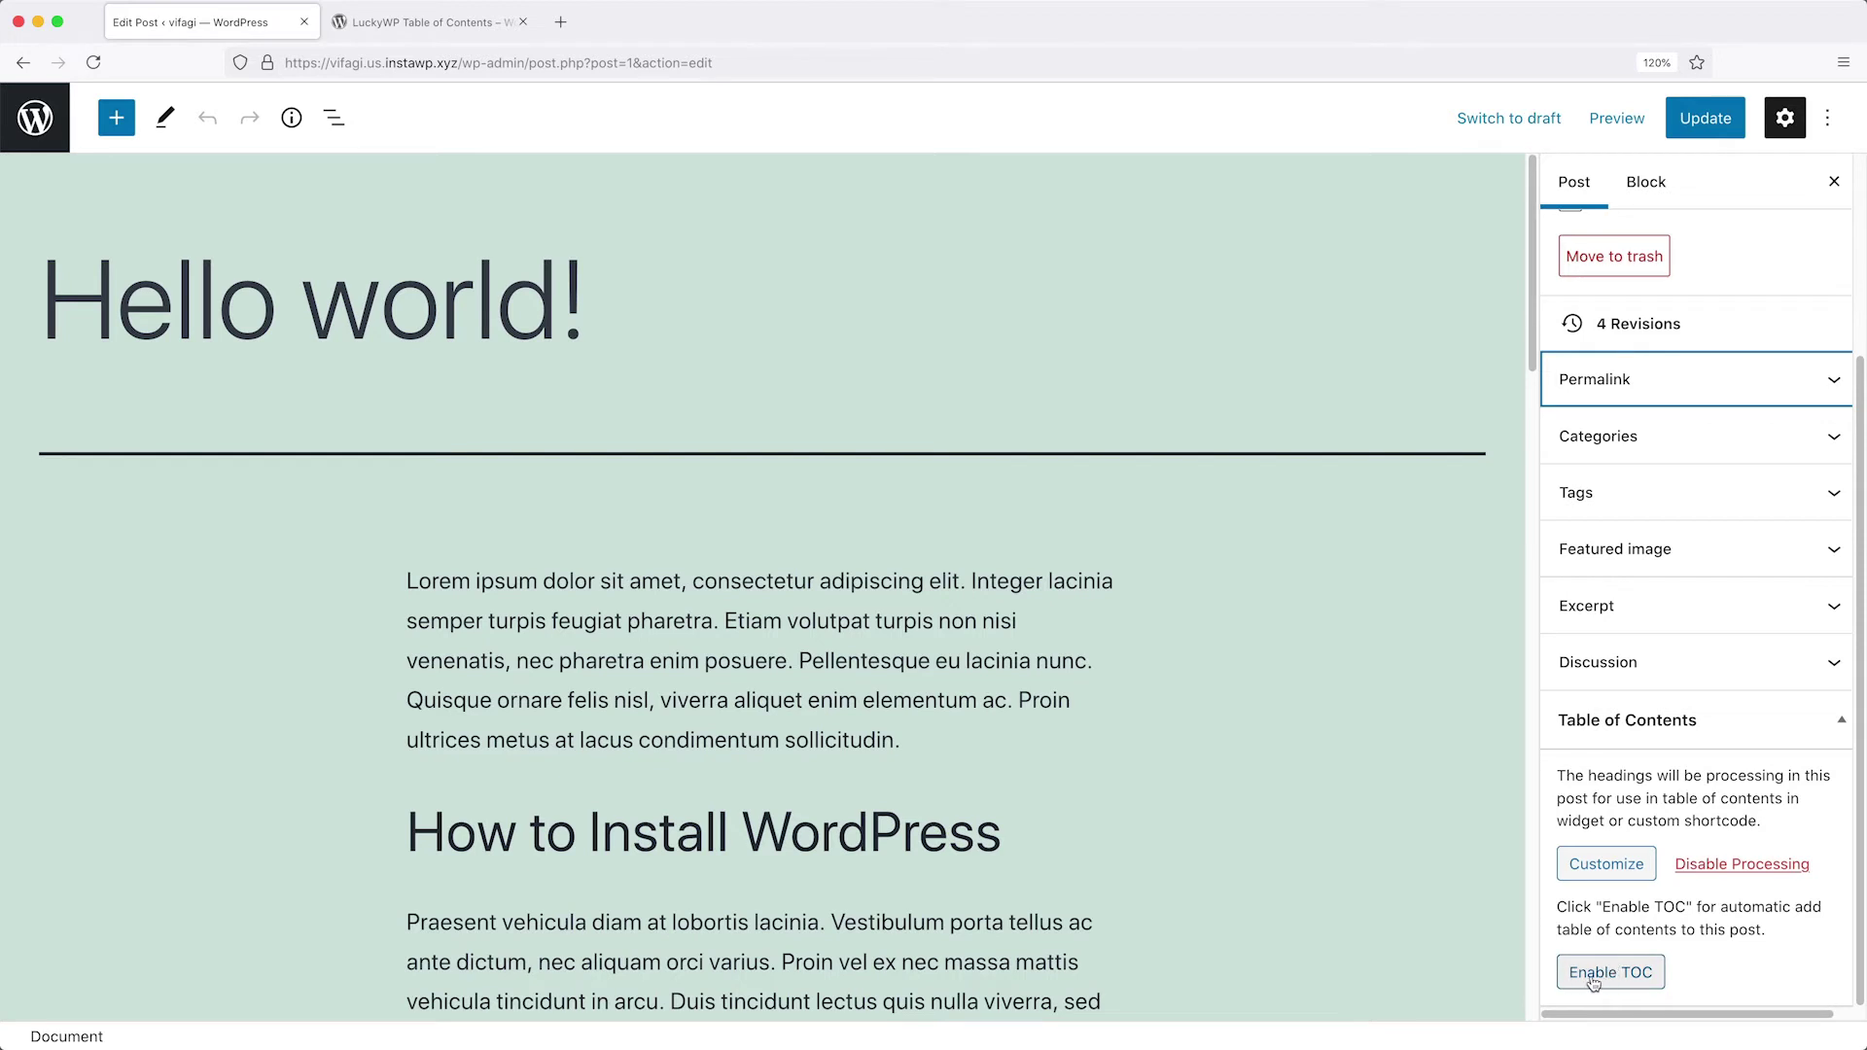
pyautogui.click(1631, 974)
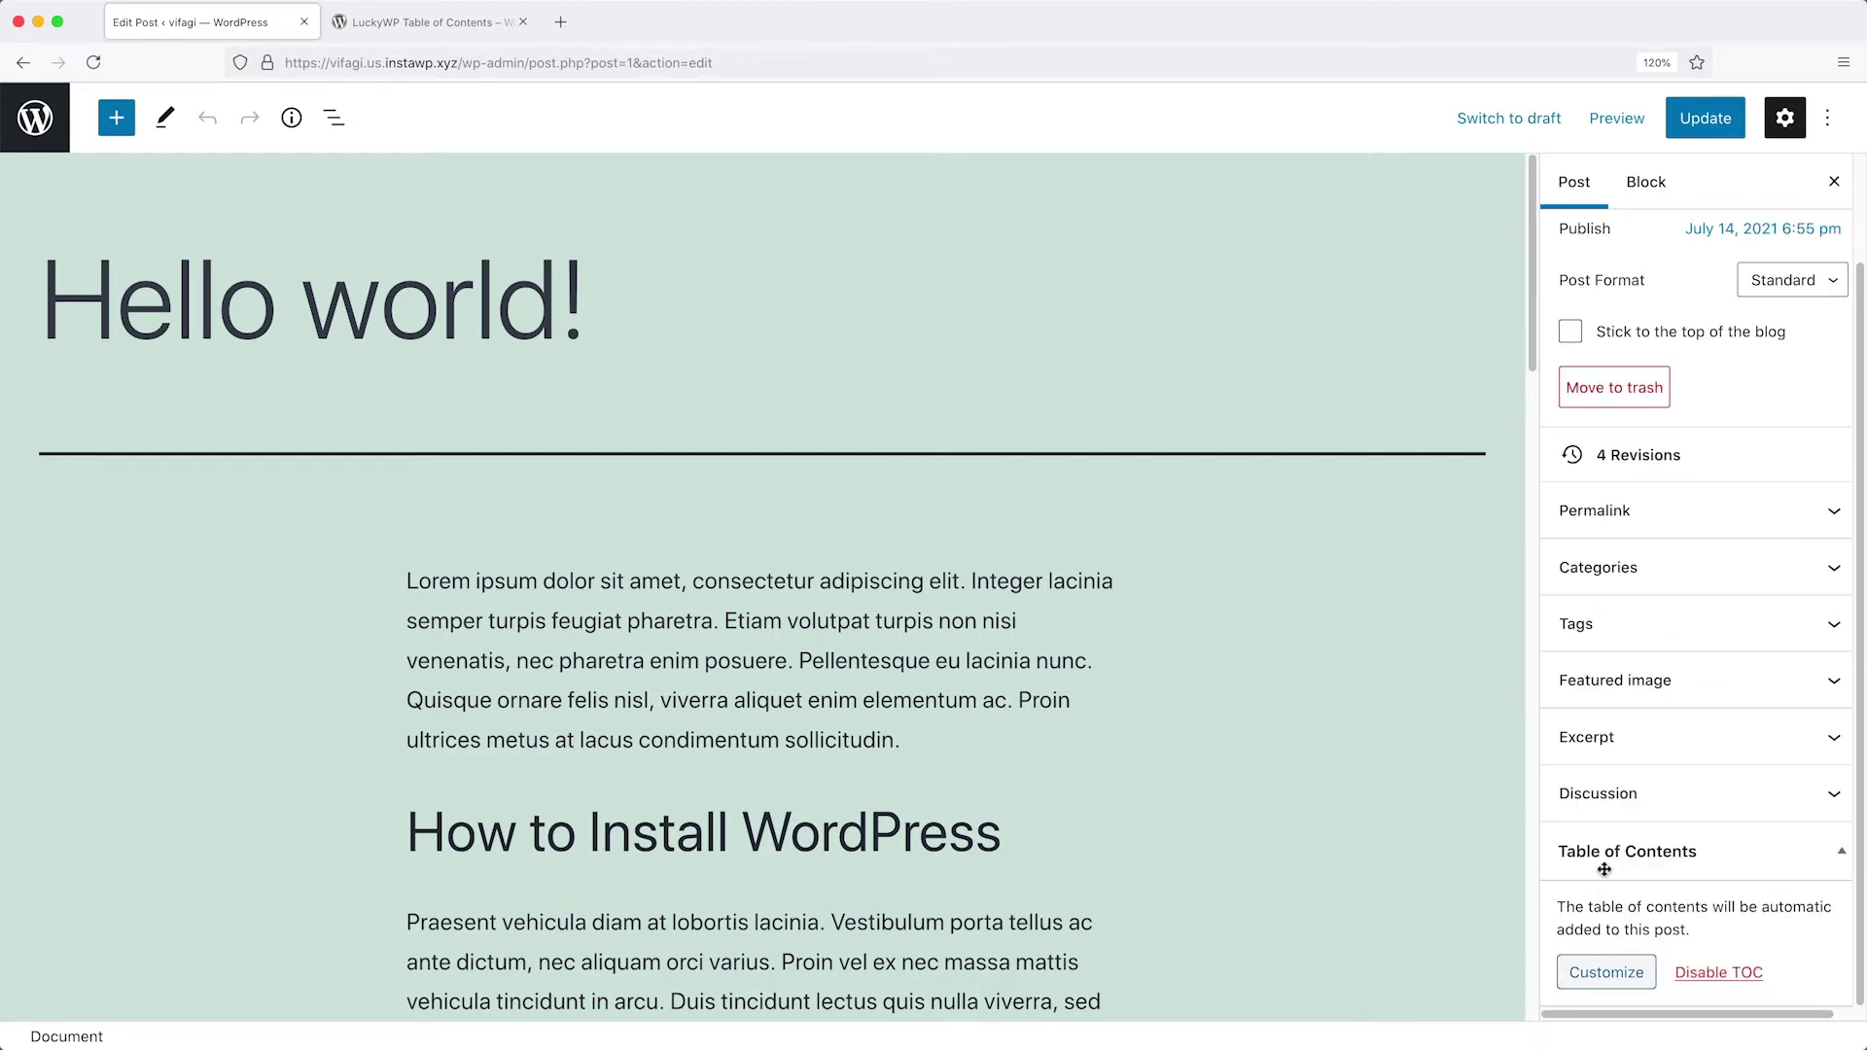
# Update the Hello world! post and examine the Contents box on its published page.
pyautogui.click(1720, 117)
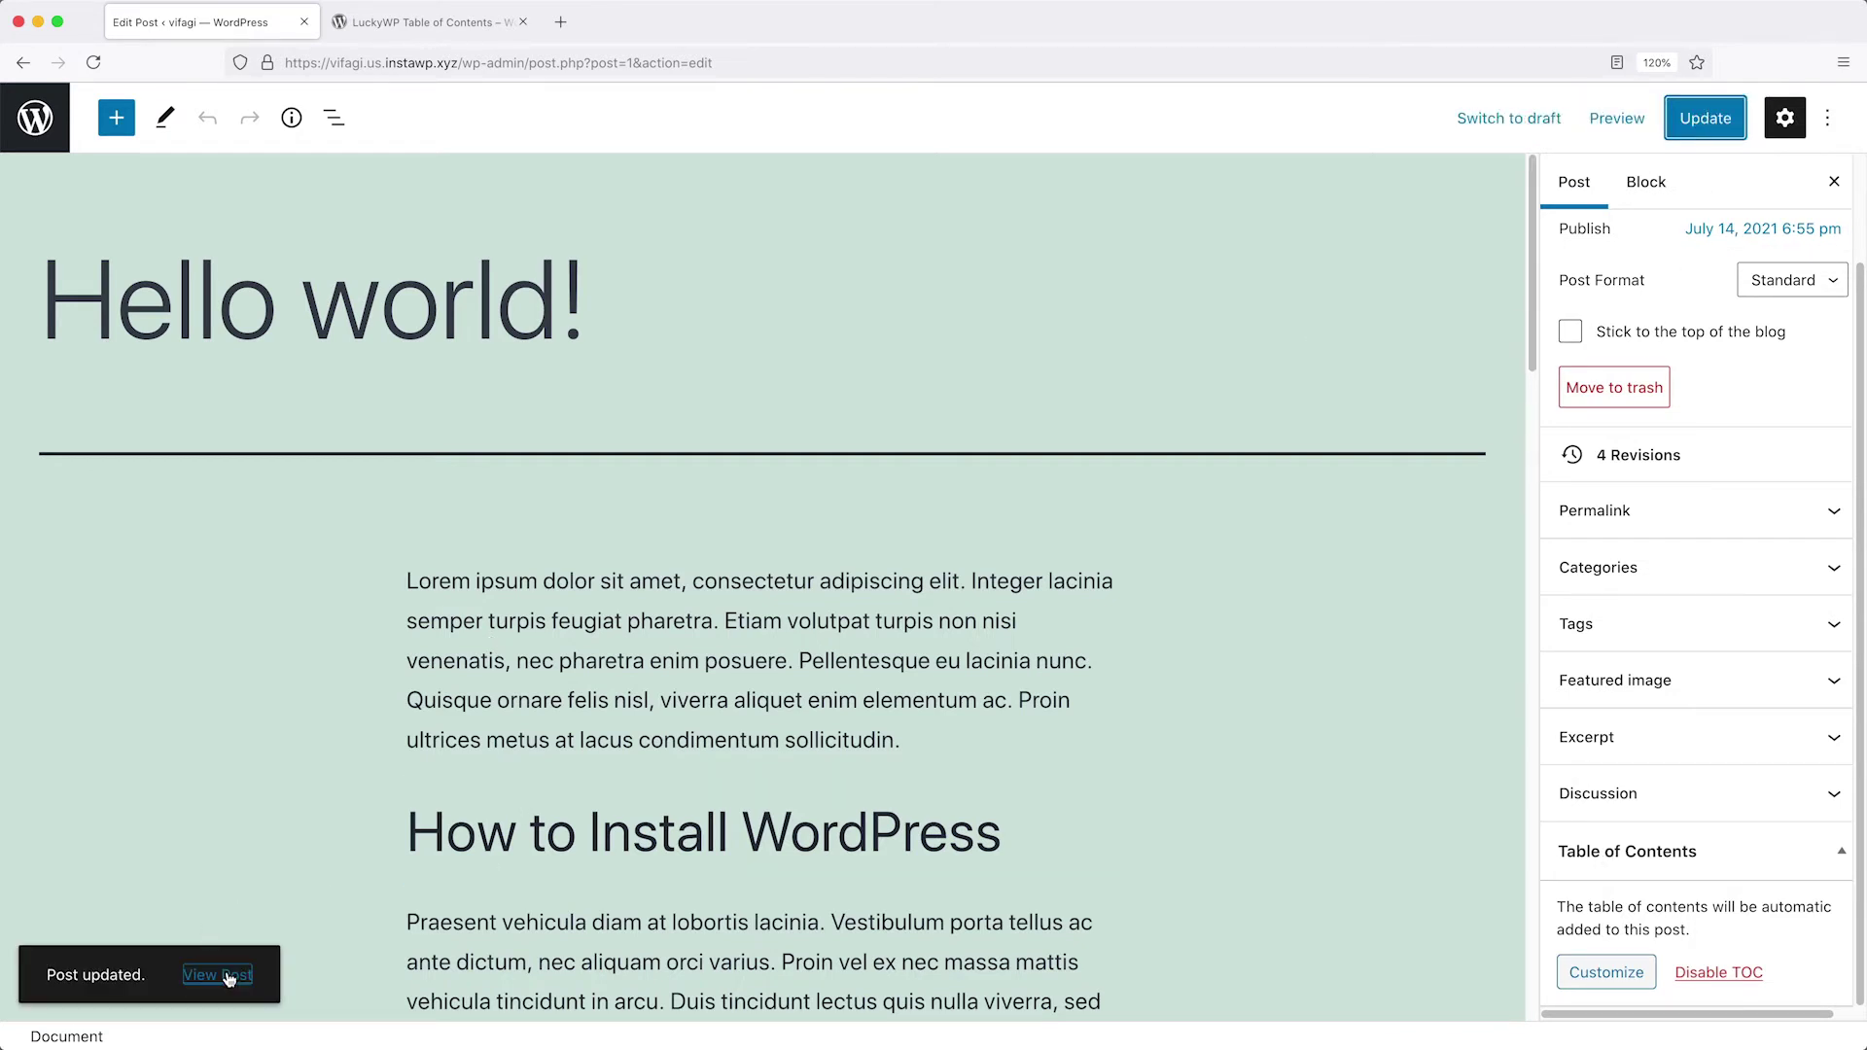
pyautogui.click(230, 976)
pyautogui.scroll(-5, 404, 950)
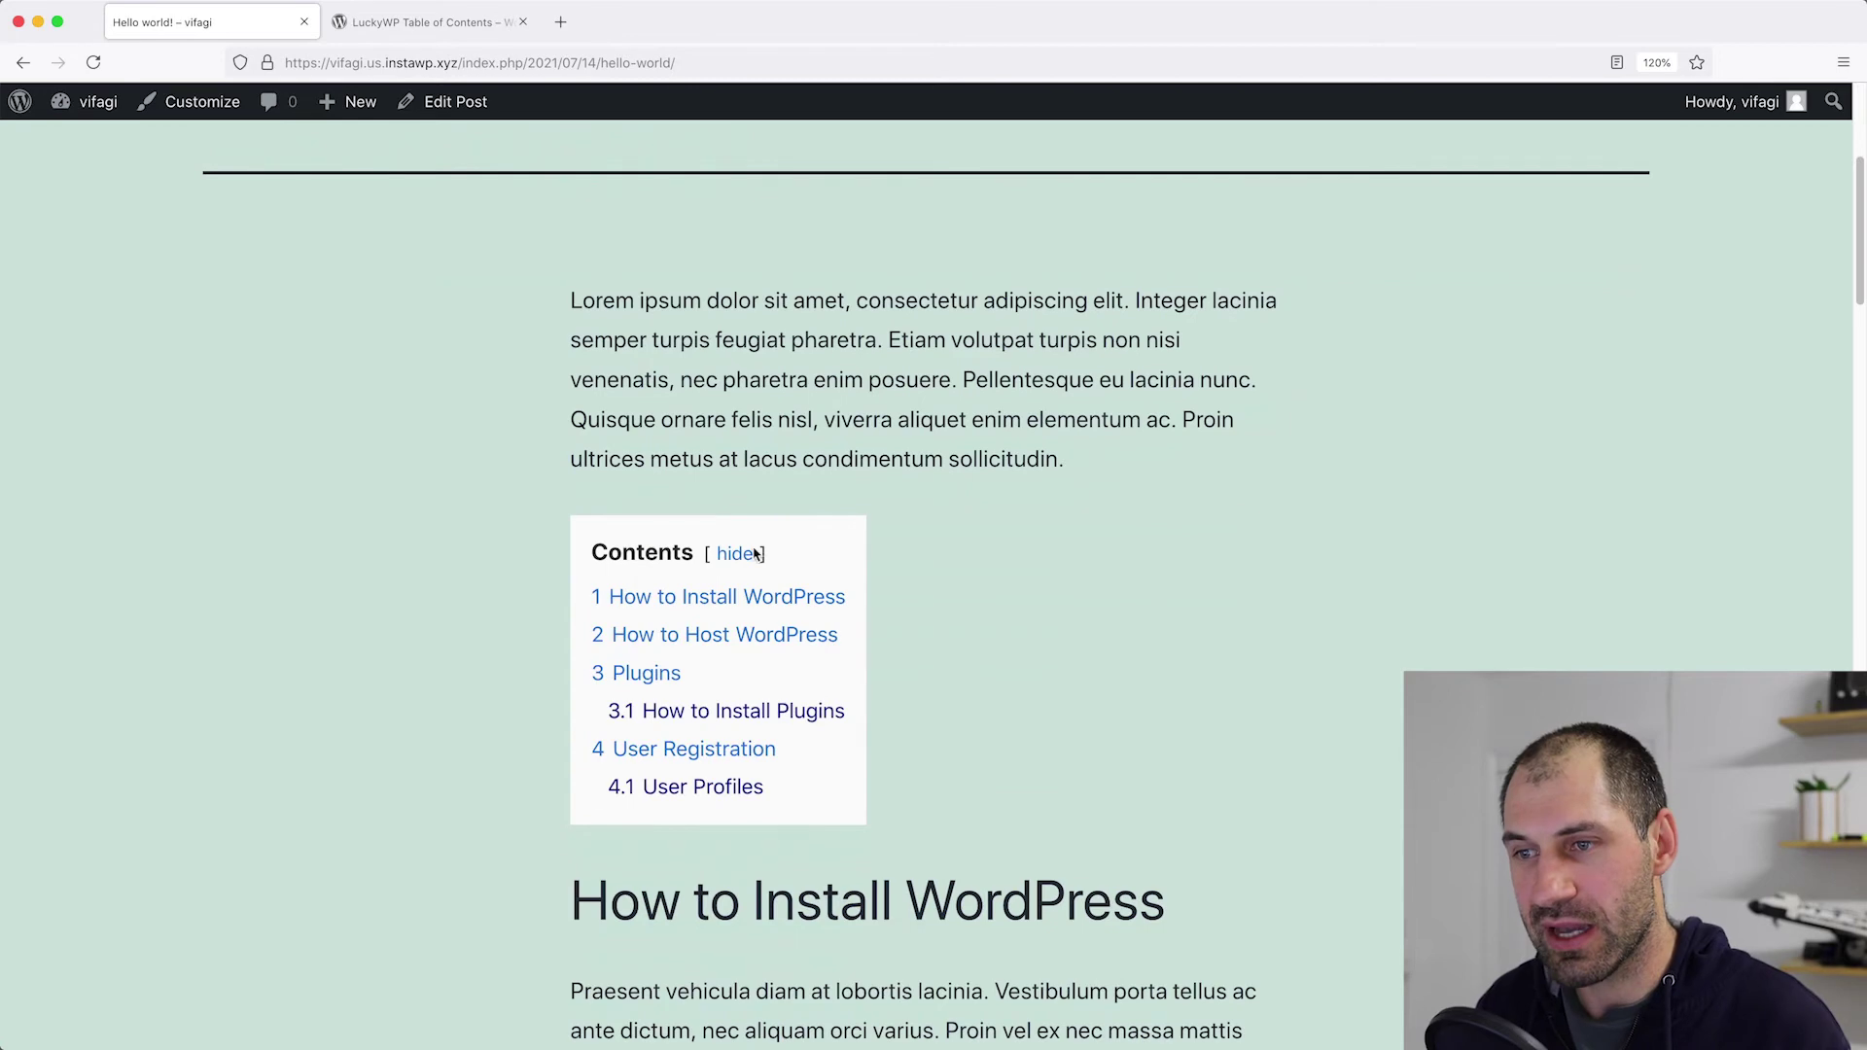
pyautogui.scroll(5, 754, 480)
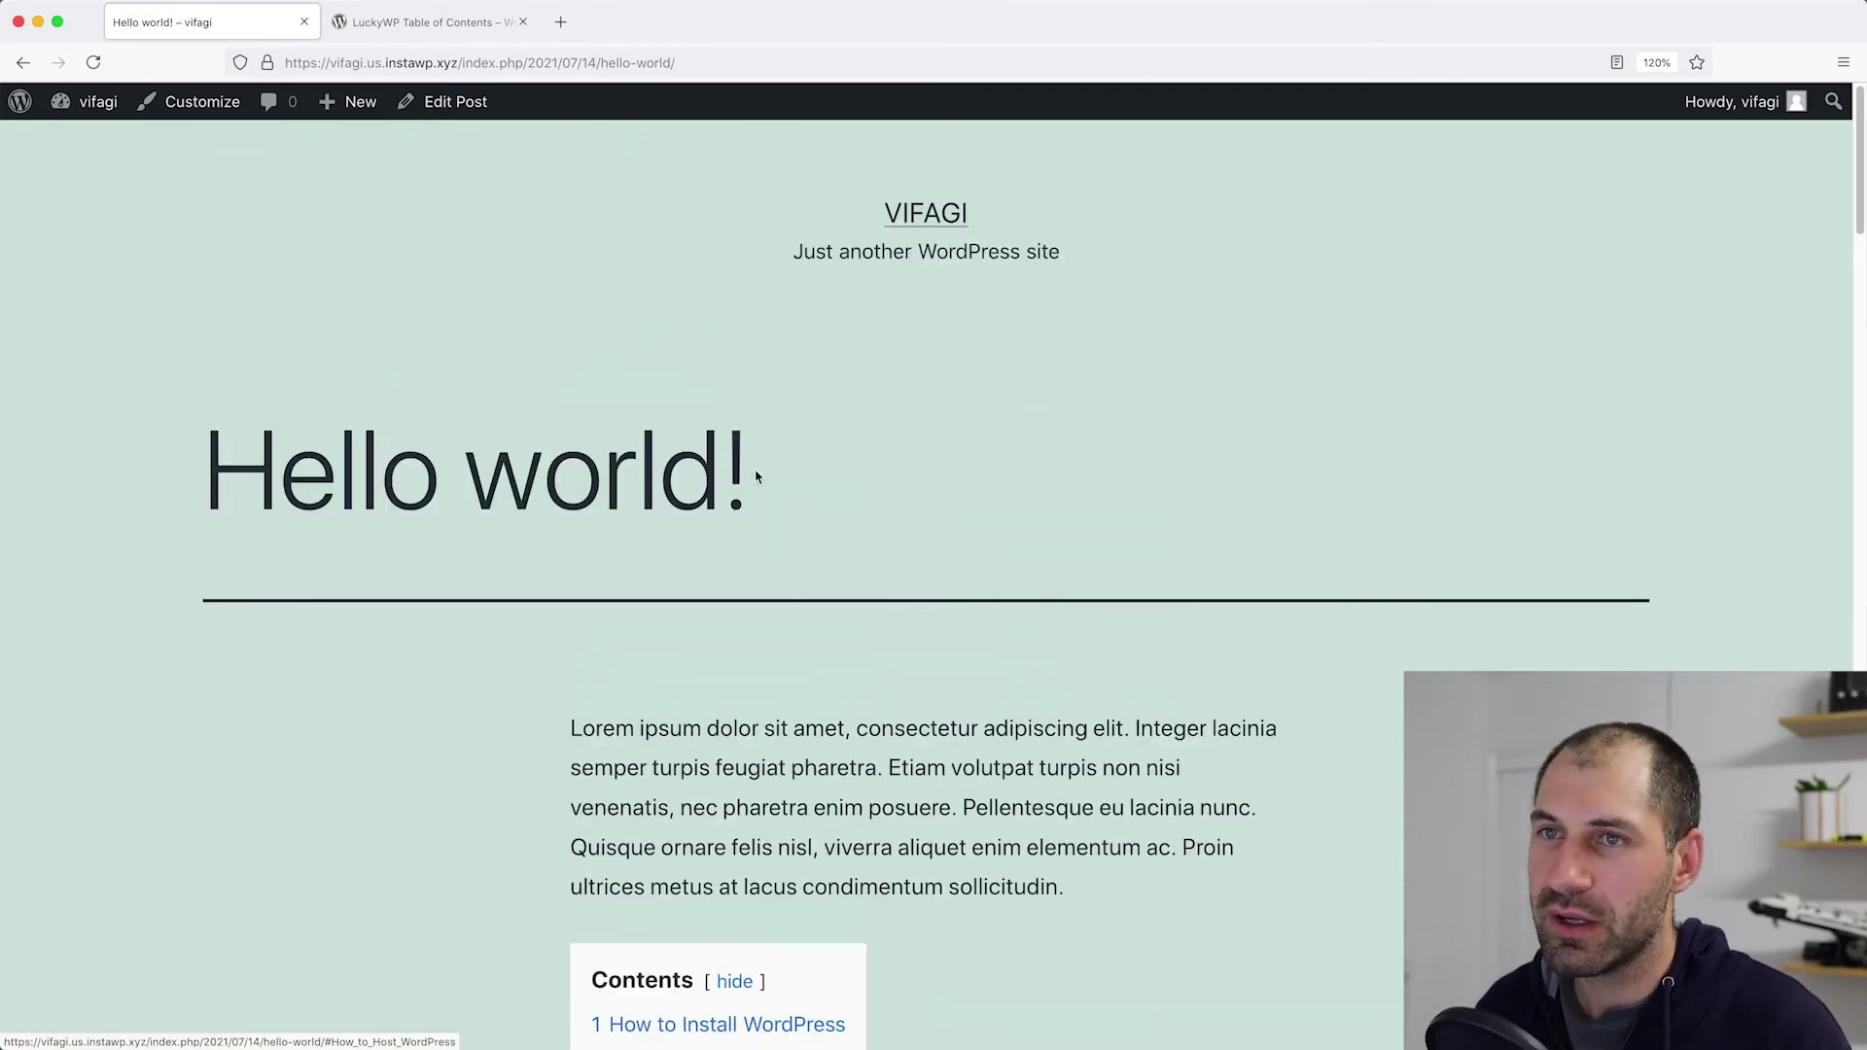
# Reopen the Hello world! post for editing, override its table of contents title with "Table of Contents", and save the customization.
pyautogui.click(413, 103)
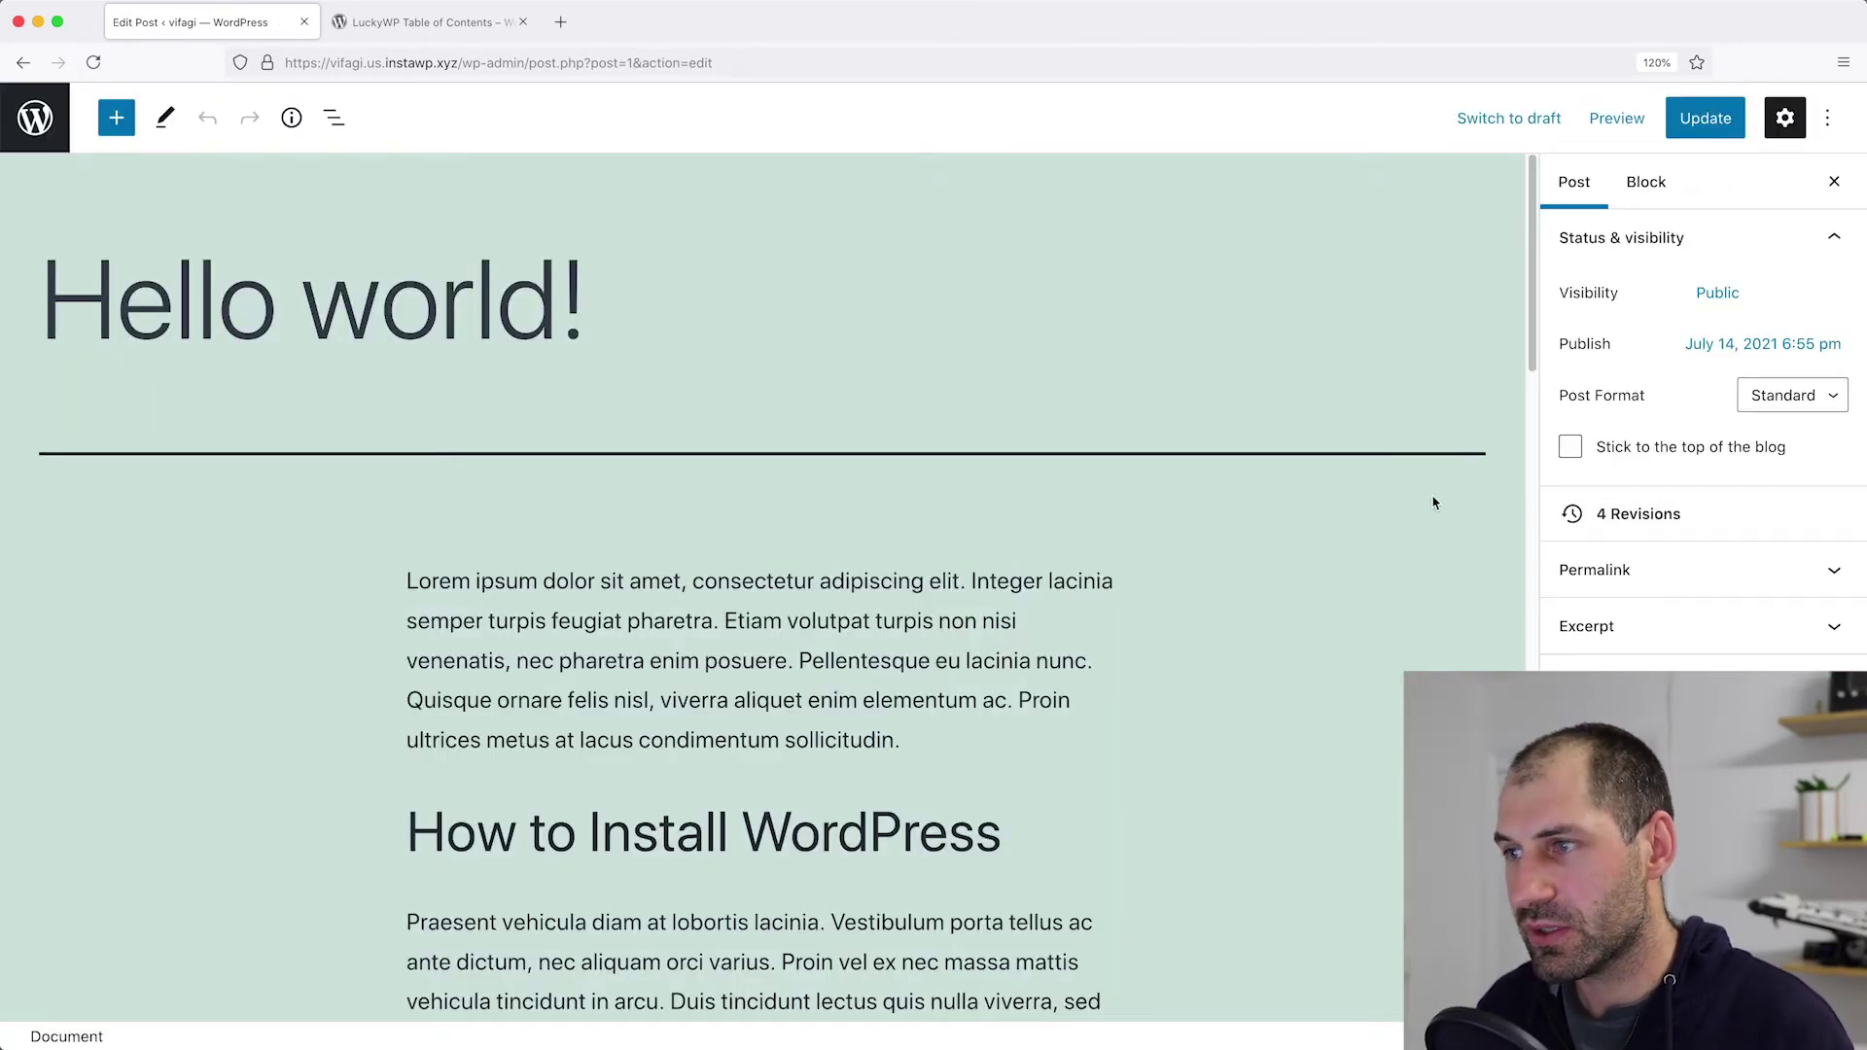
pyautogui.scroll(-2, 1611, 630)
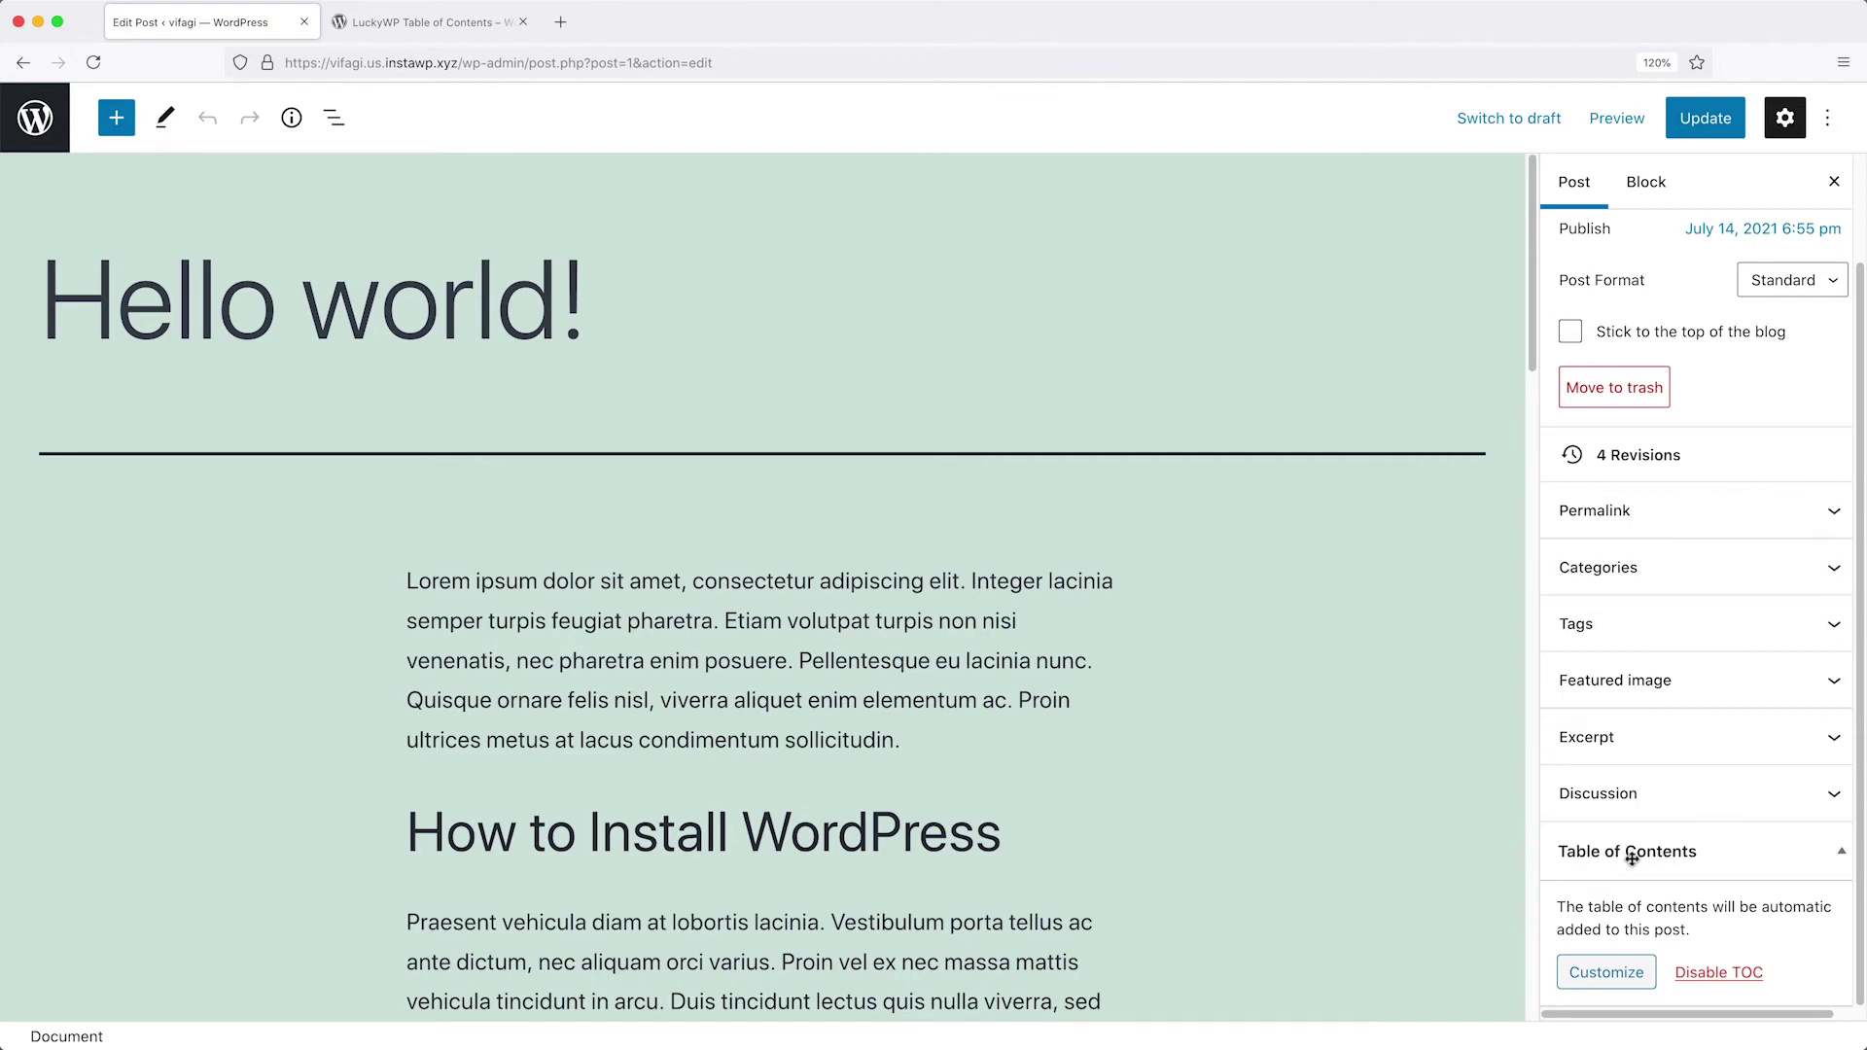
pyautogui.click(1614, 985)
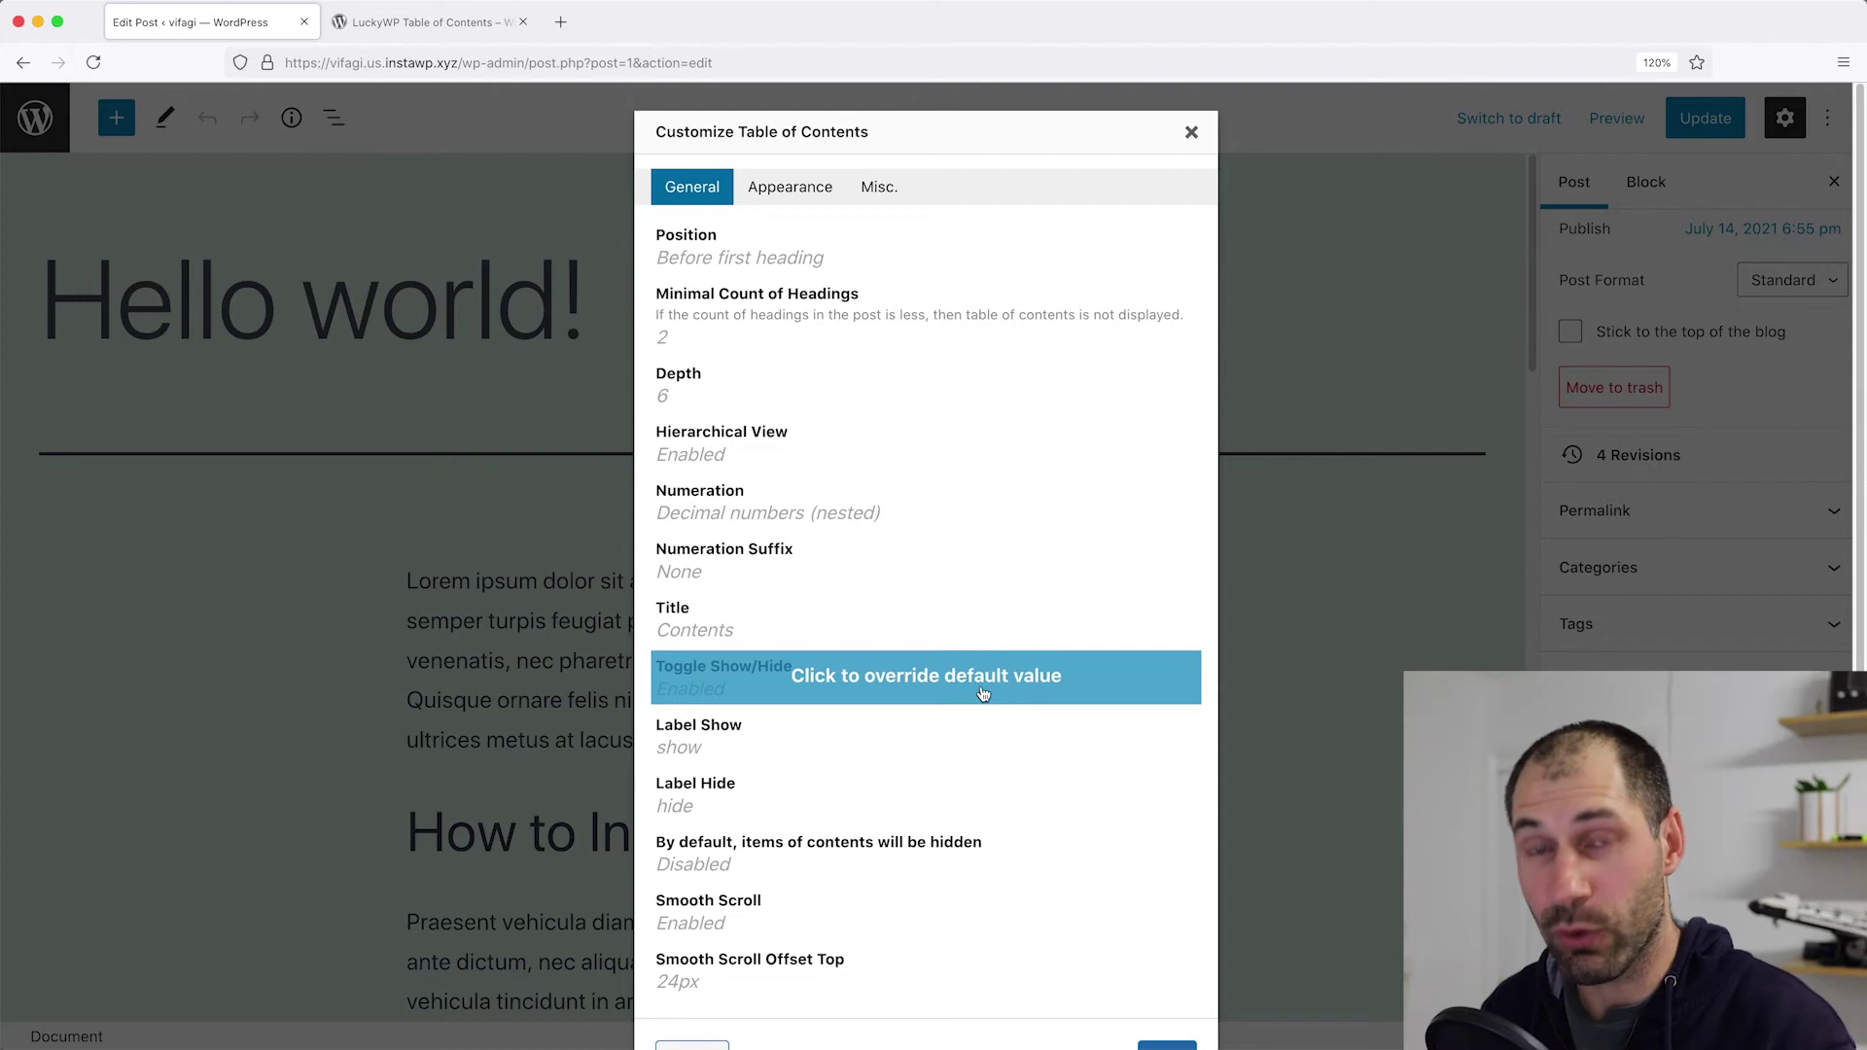
pyautogui.click(801, 622)
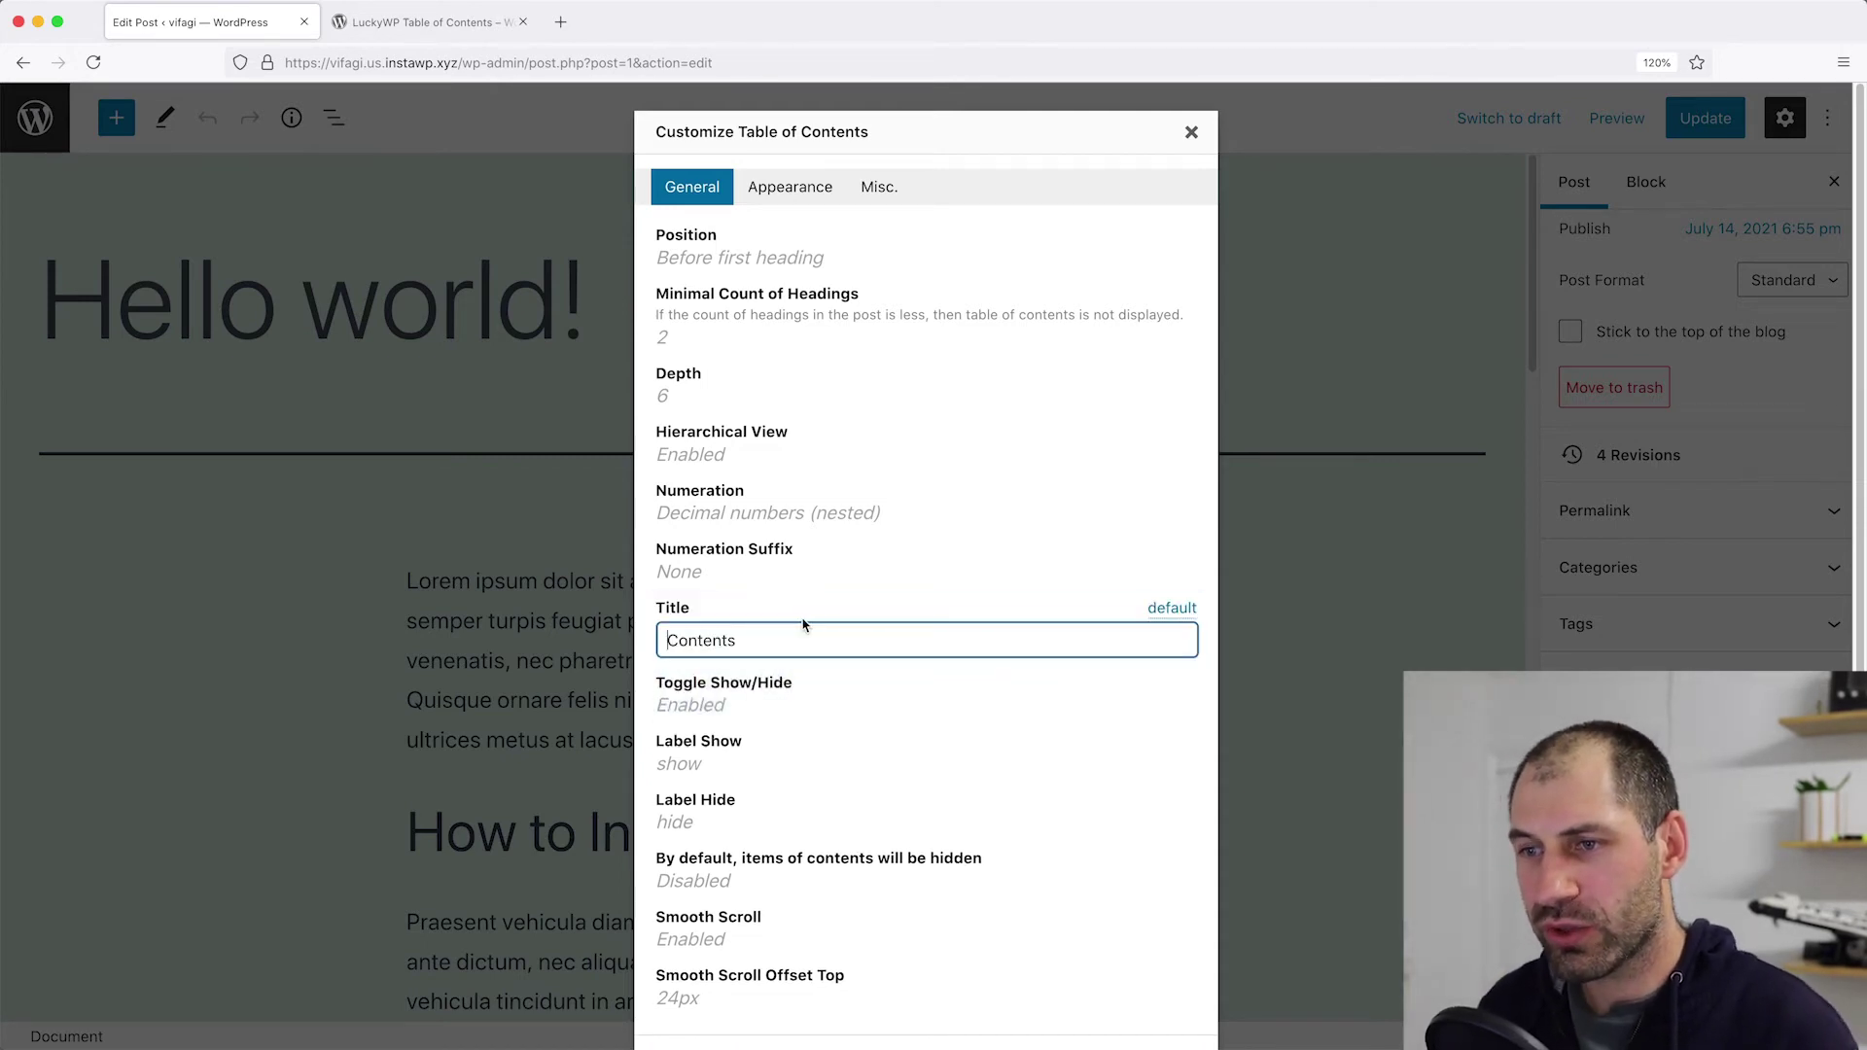
pyautogui.doubleClick(796, 648)
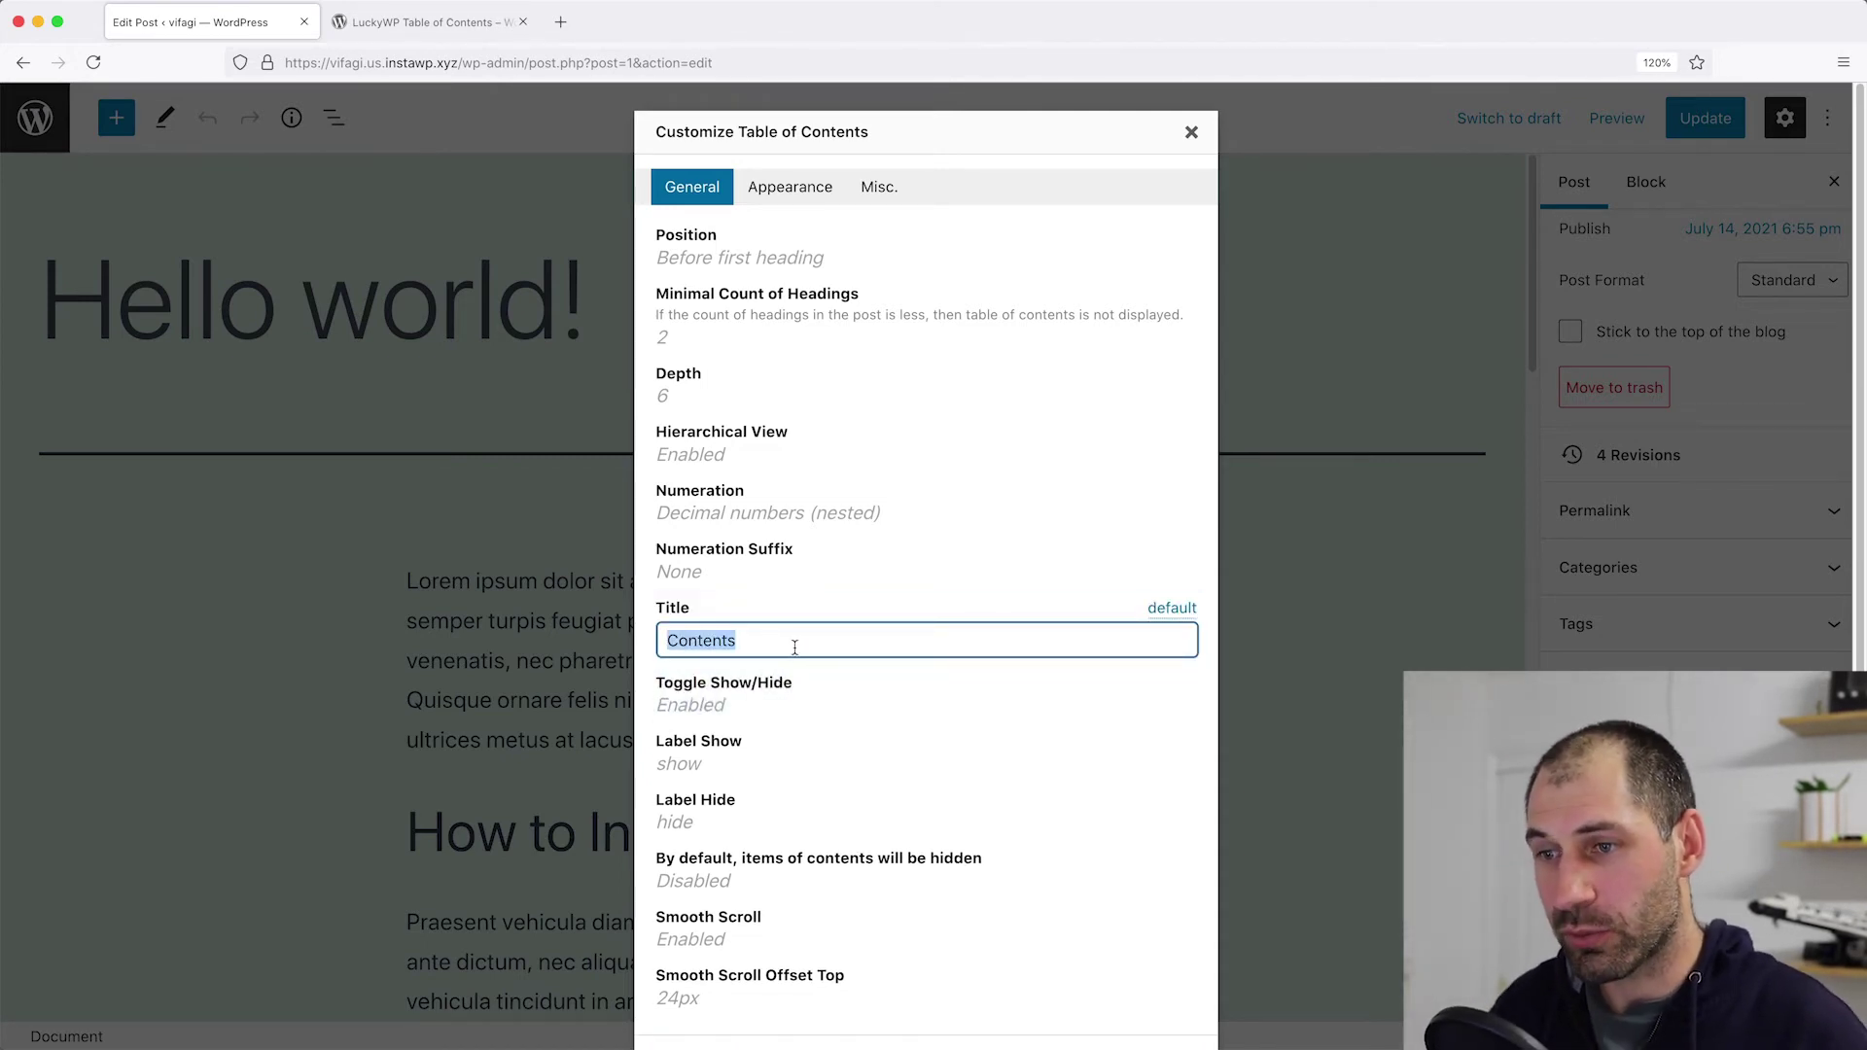
pyautogui.press('Left')
pyautogui.write('Table of')
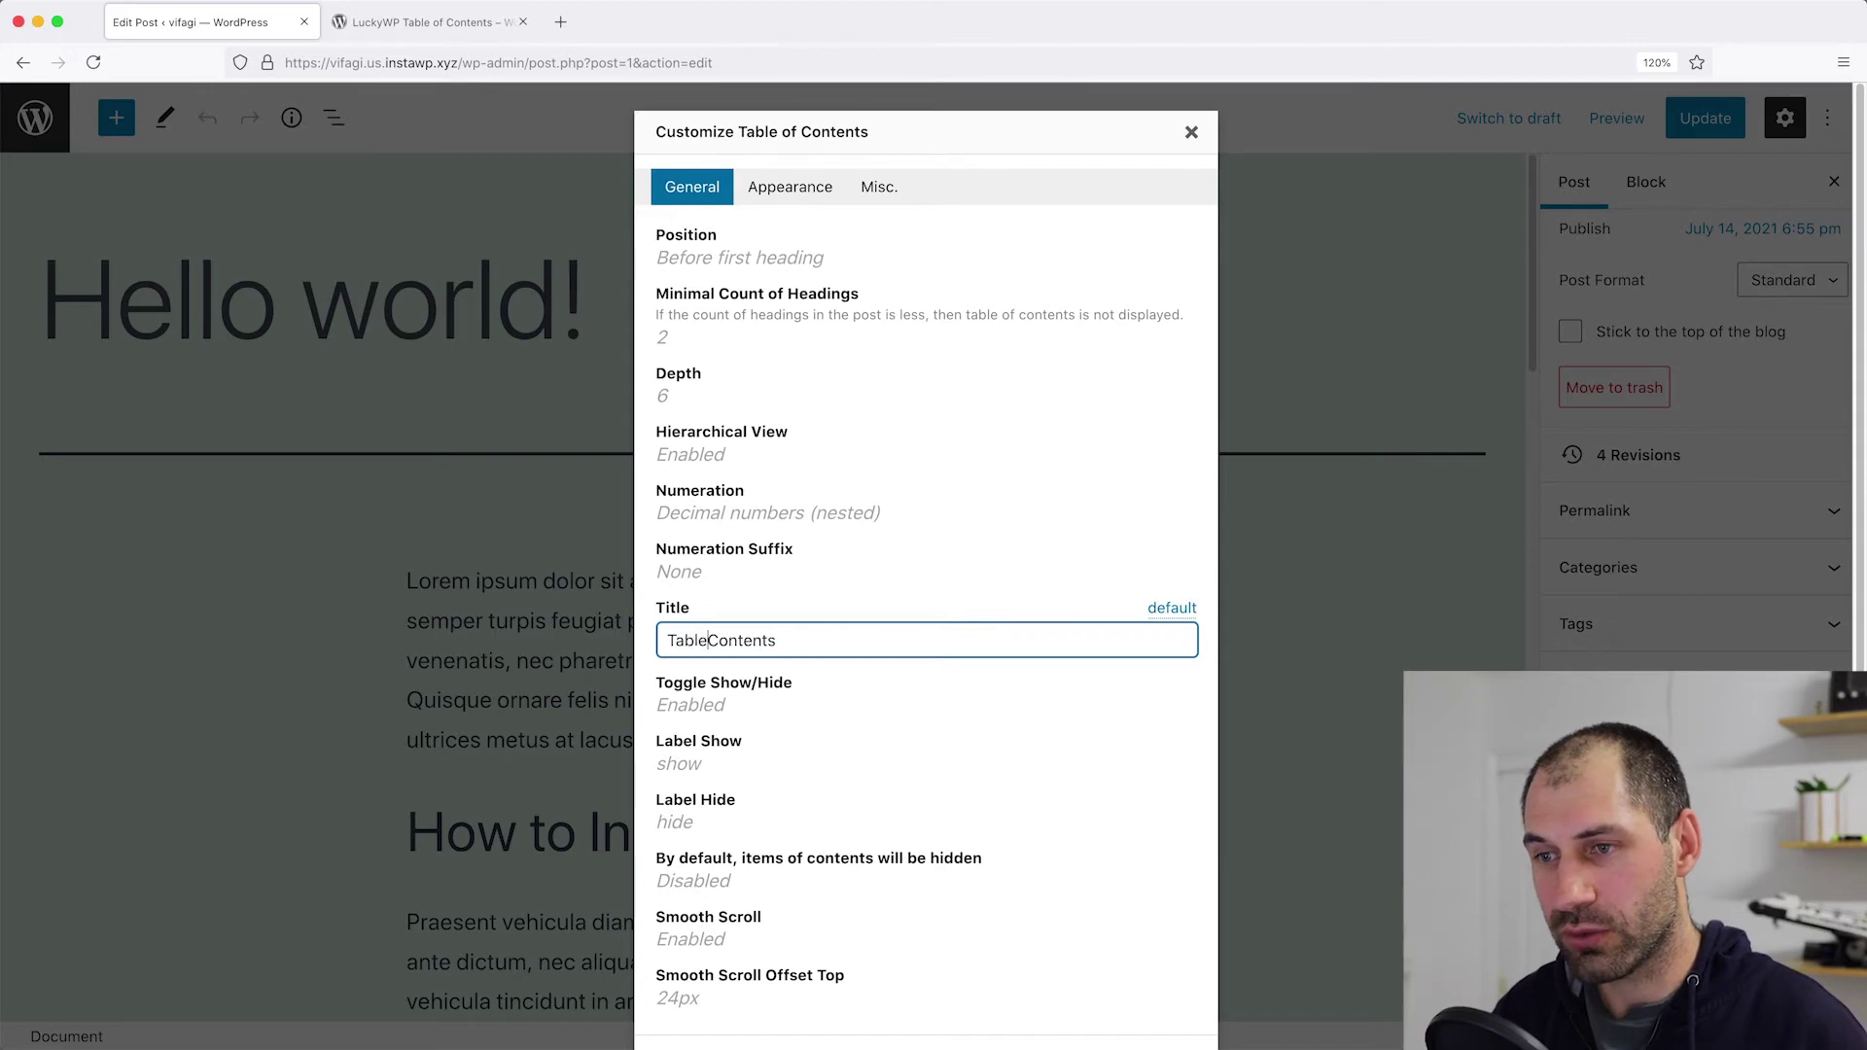
pyautogui.scroll(-2, 759, 720)
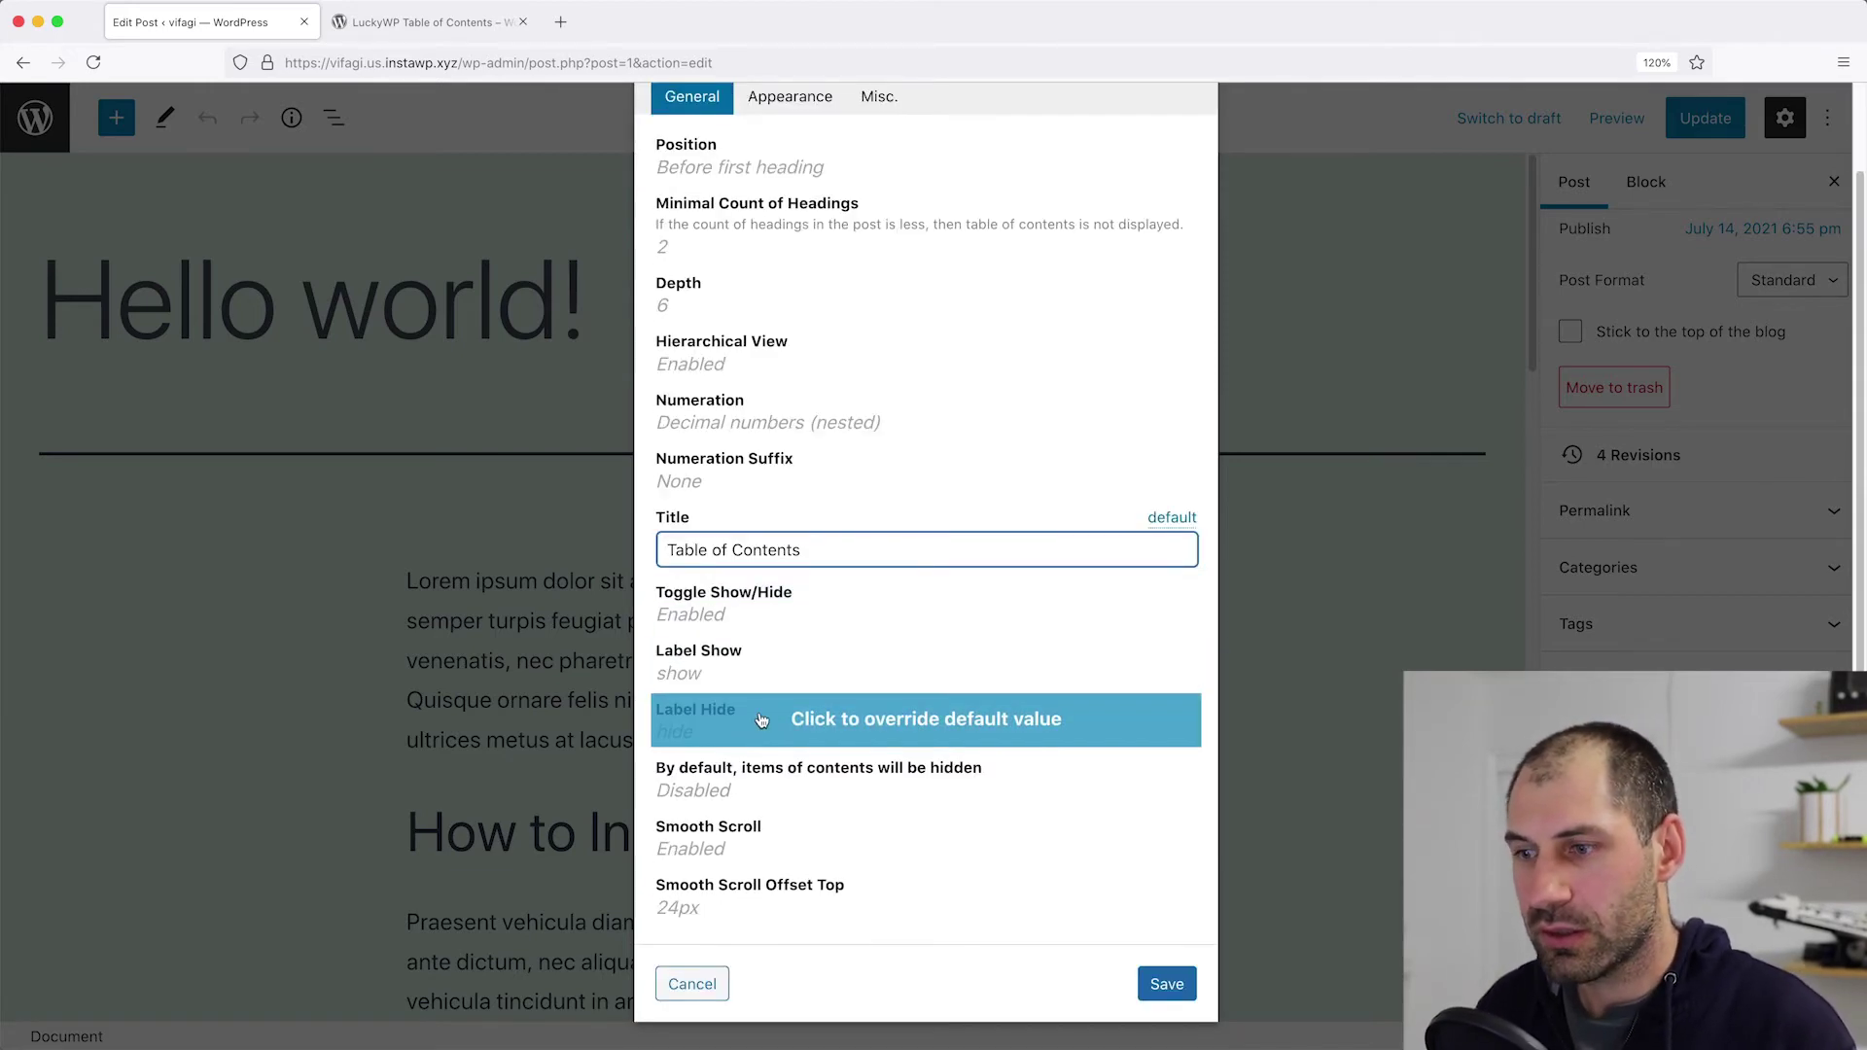
pyautogui.click(1167, 980)
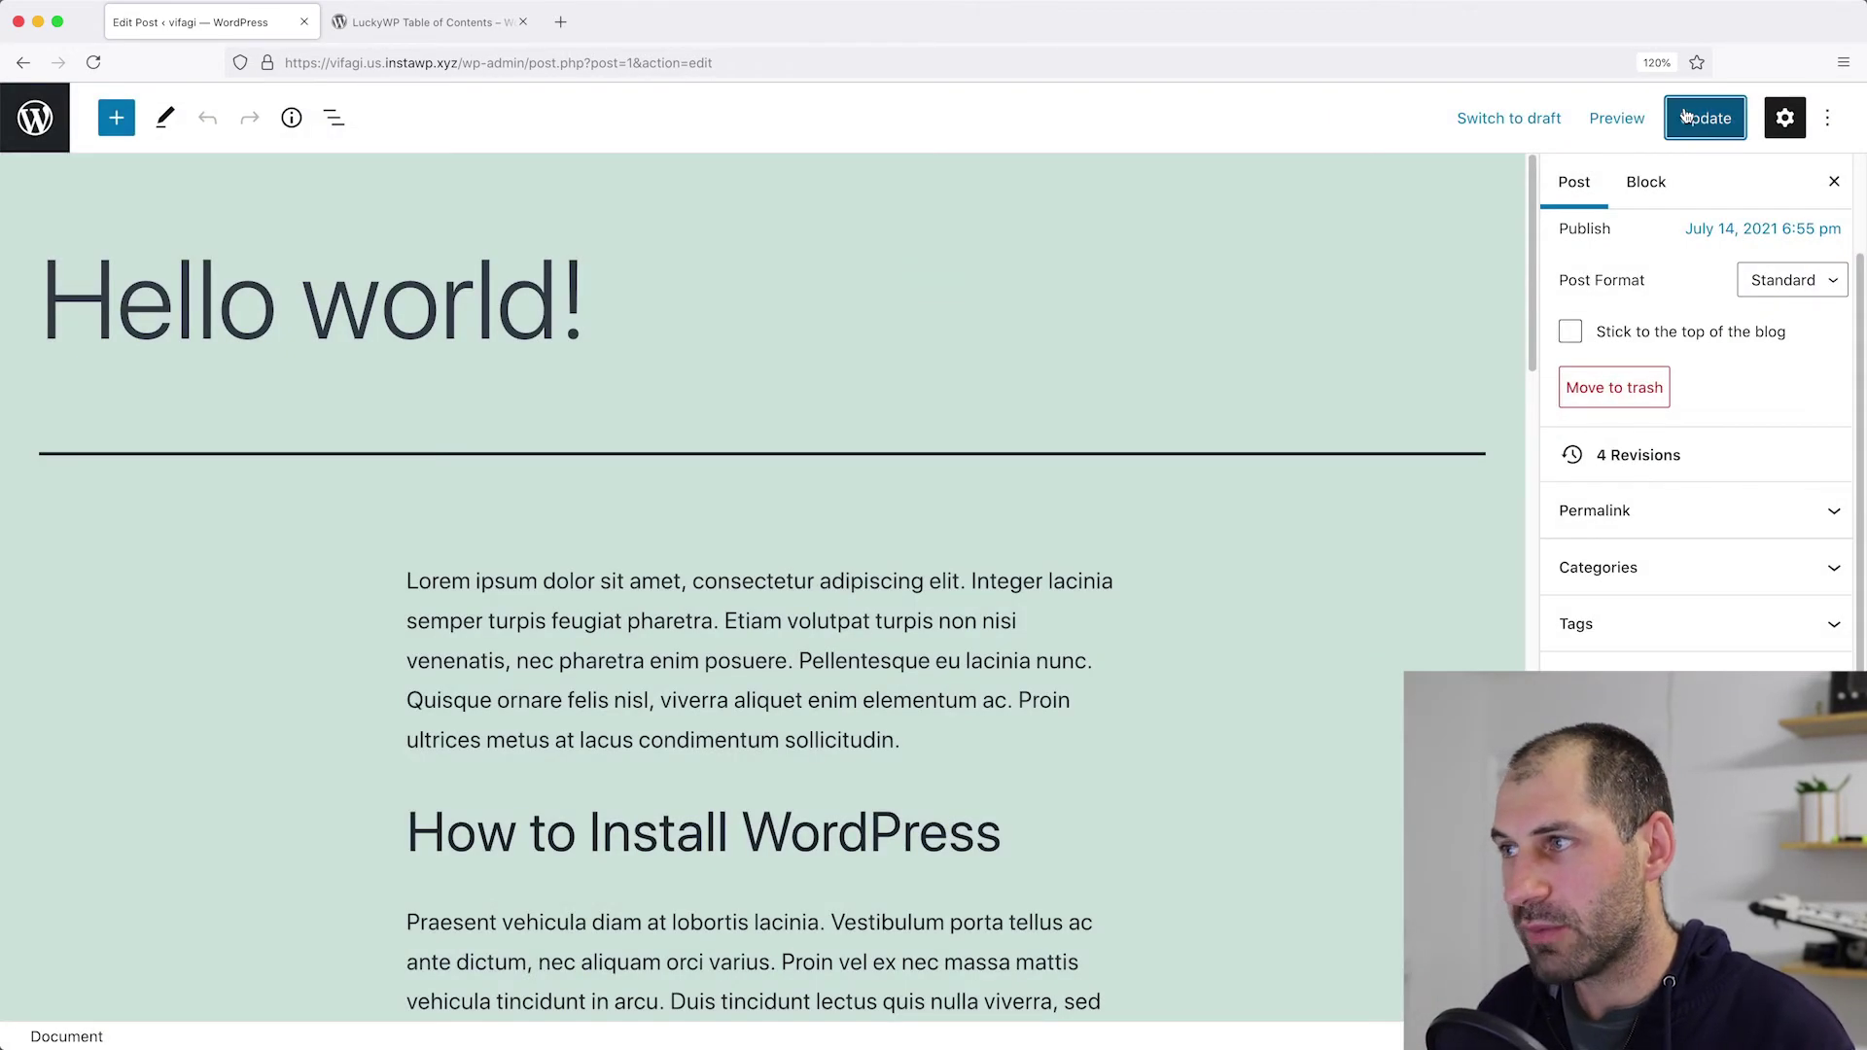
# Update the Hello world! post and examine the customized table of contents title on its published page.
pyautogui.click(1687, 114)
pyautogui.click(232, 975)
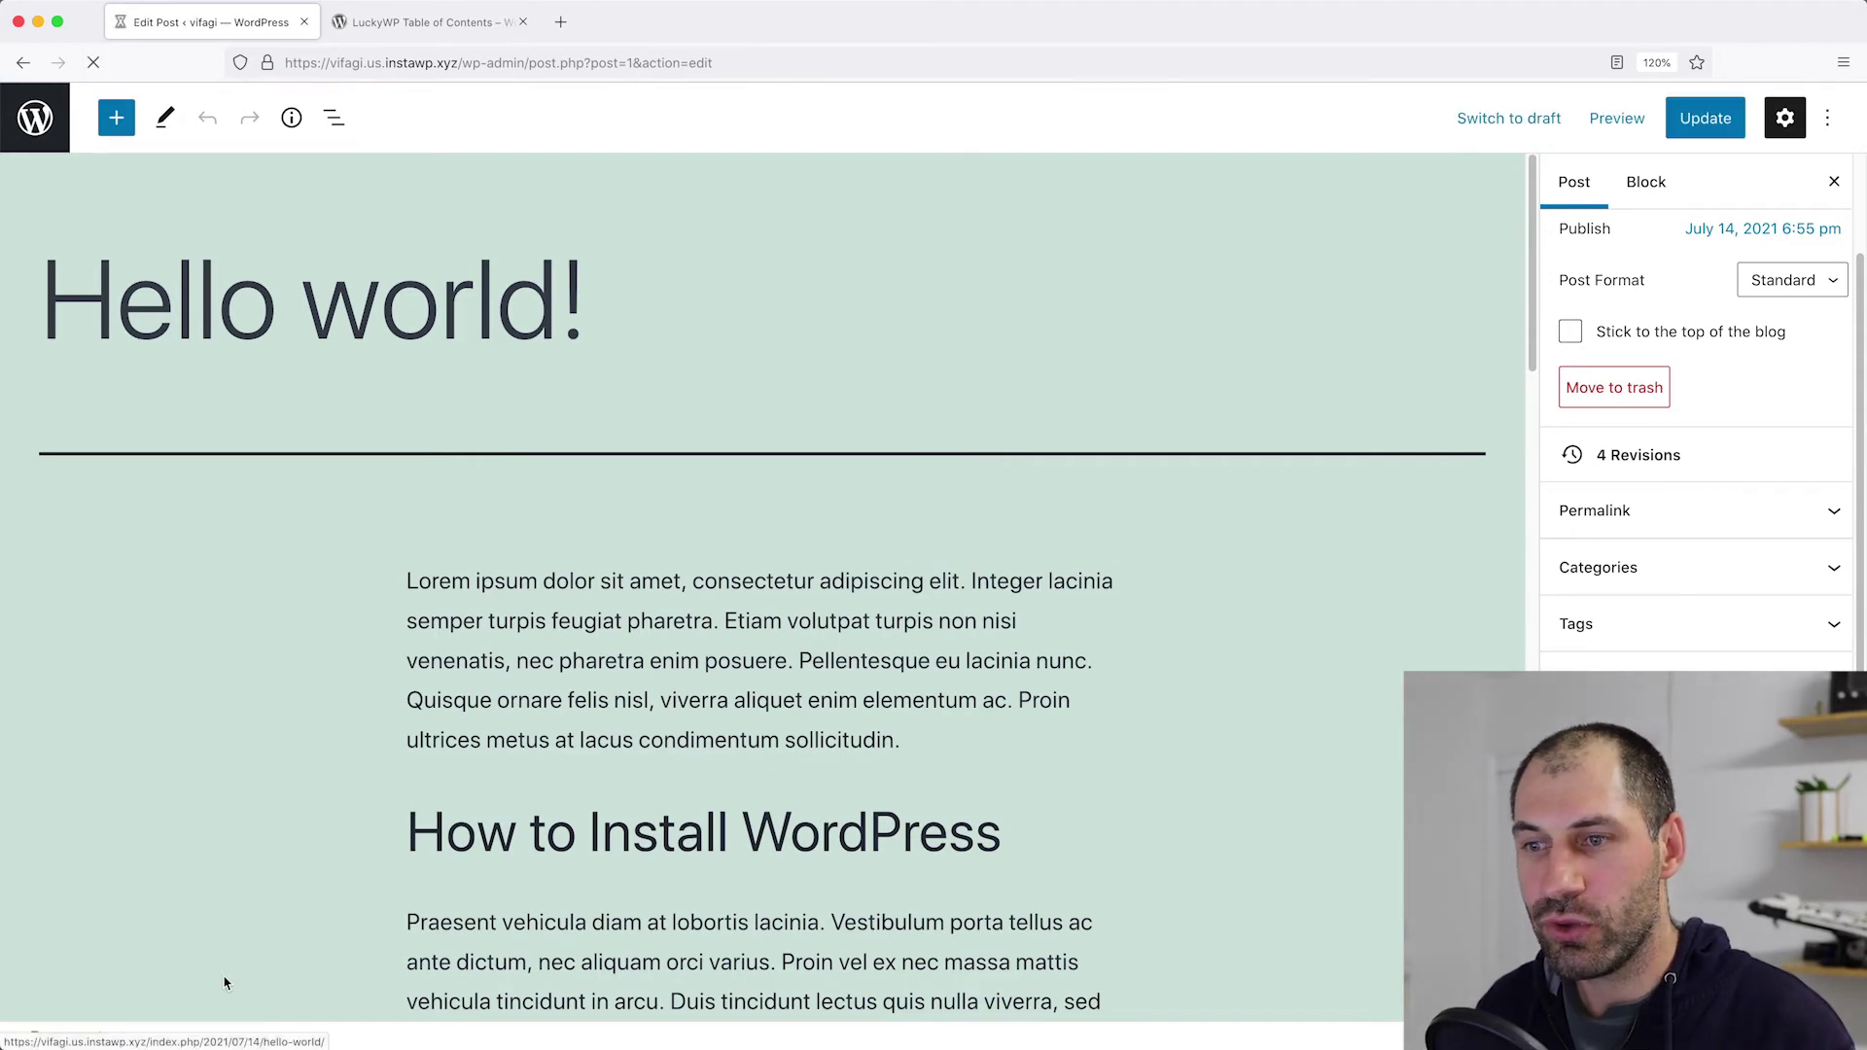
pyautogui.scroll(-3, 587, 658)
pyautogui.scroll(-1, 590, 614)
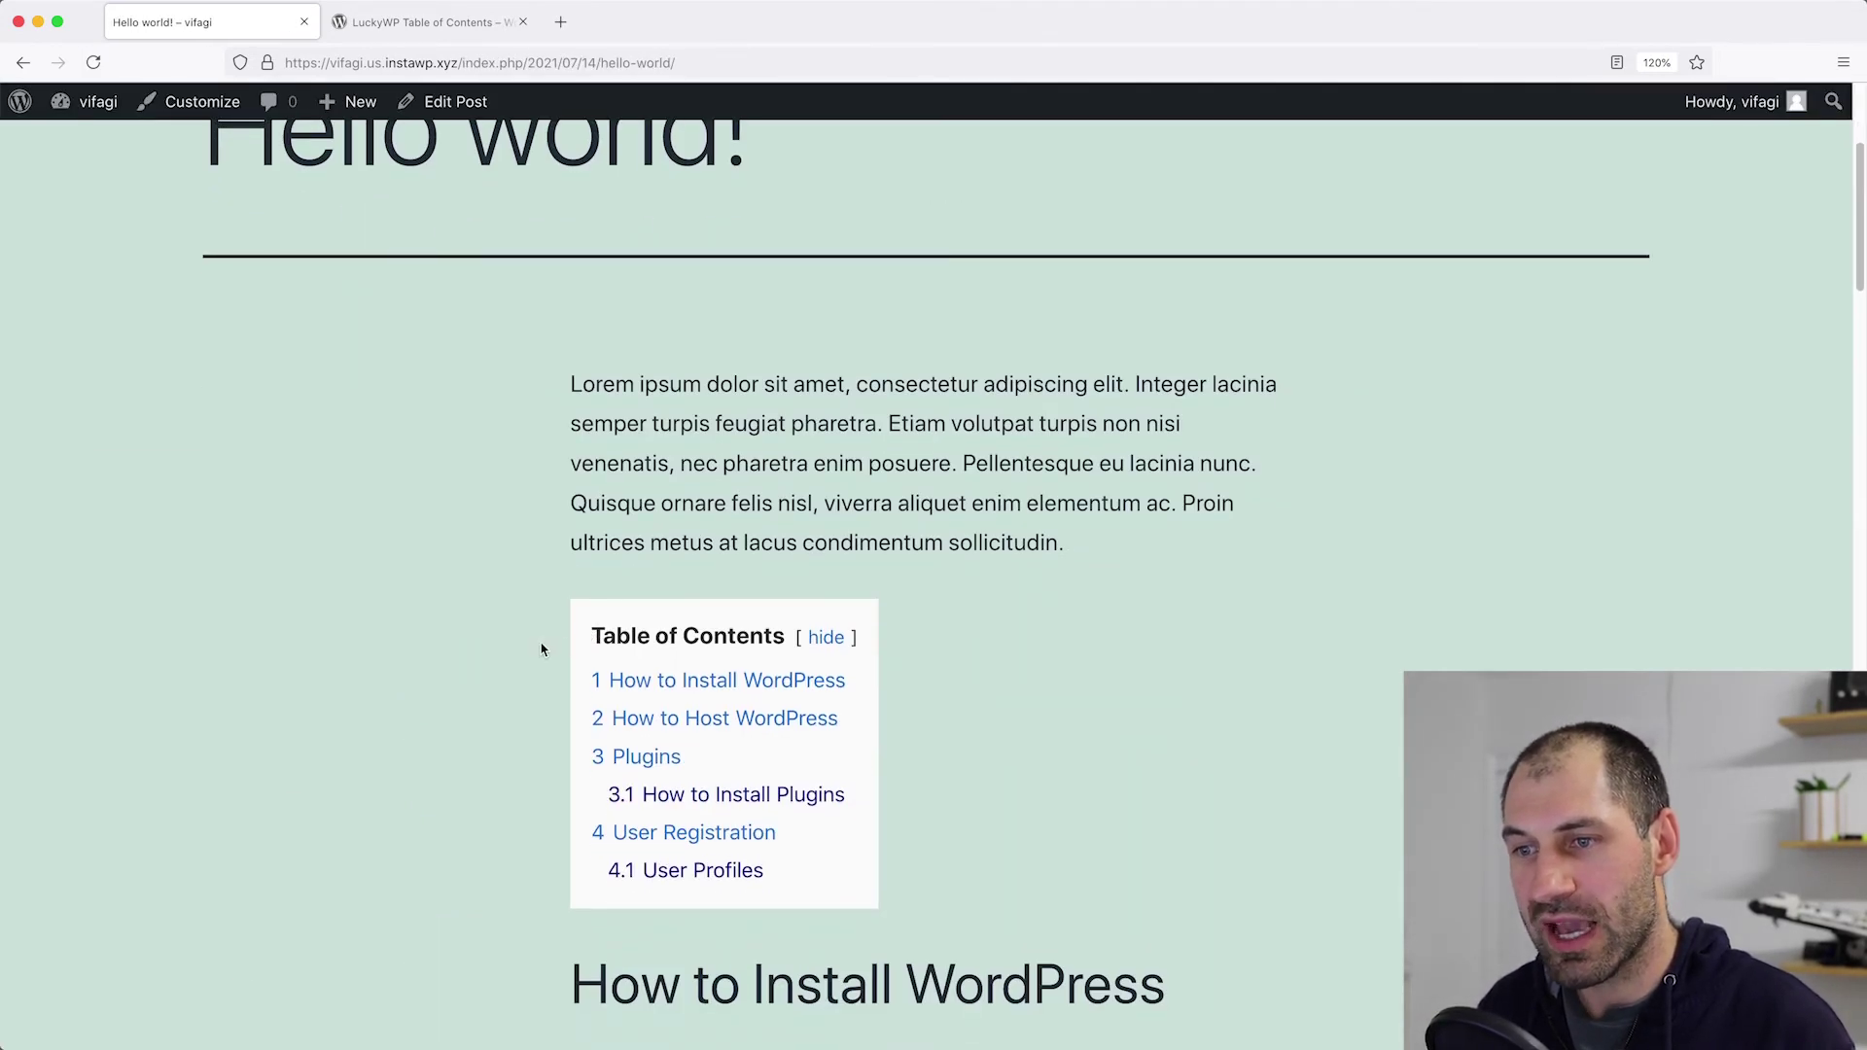
pyautogui.scroll(-1, 542, 650)
pyautogui.moveTo(595, 584); pyautogui.dragTo(784, 584)
pyautogui.click(783, 584)
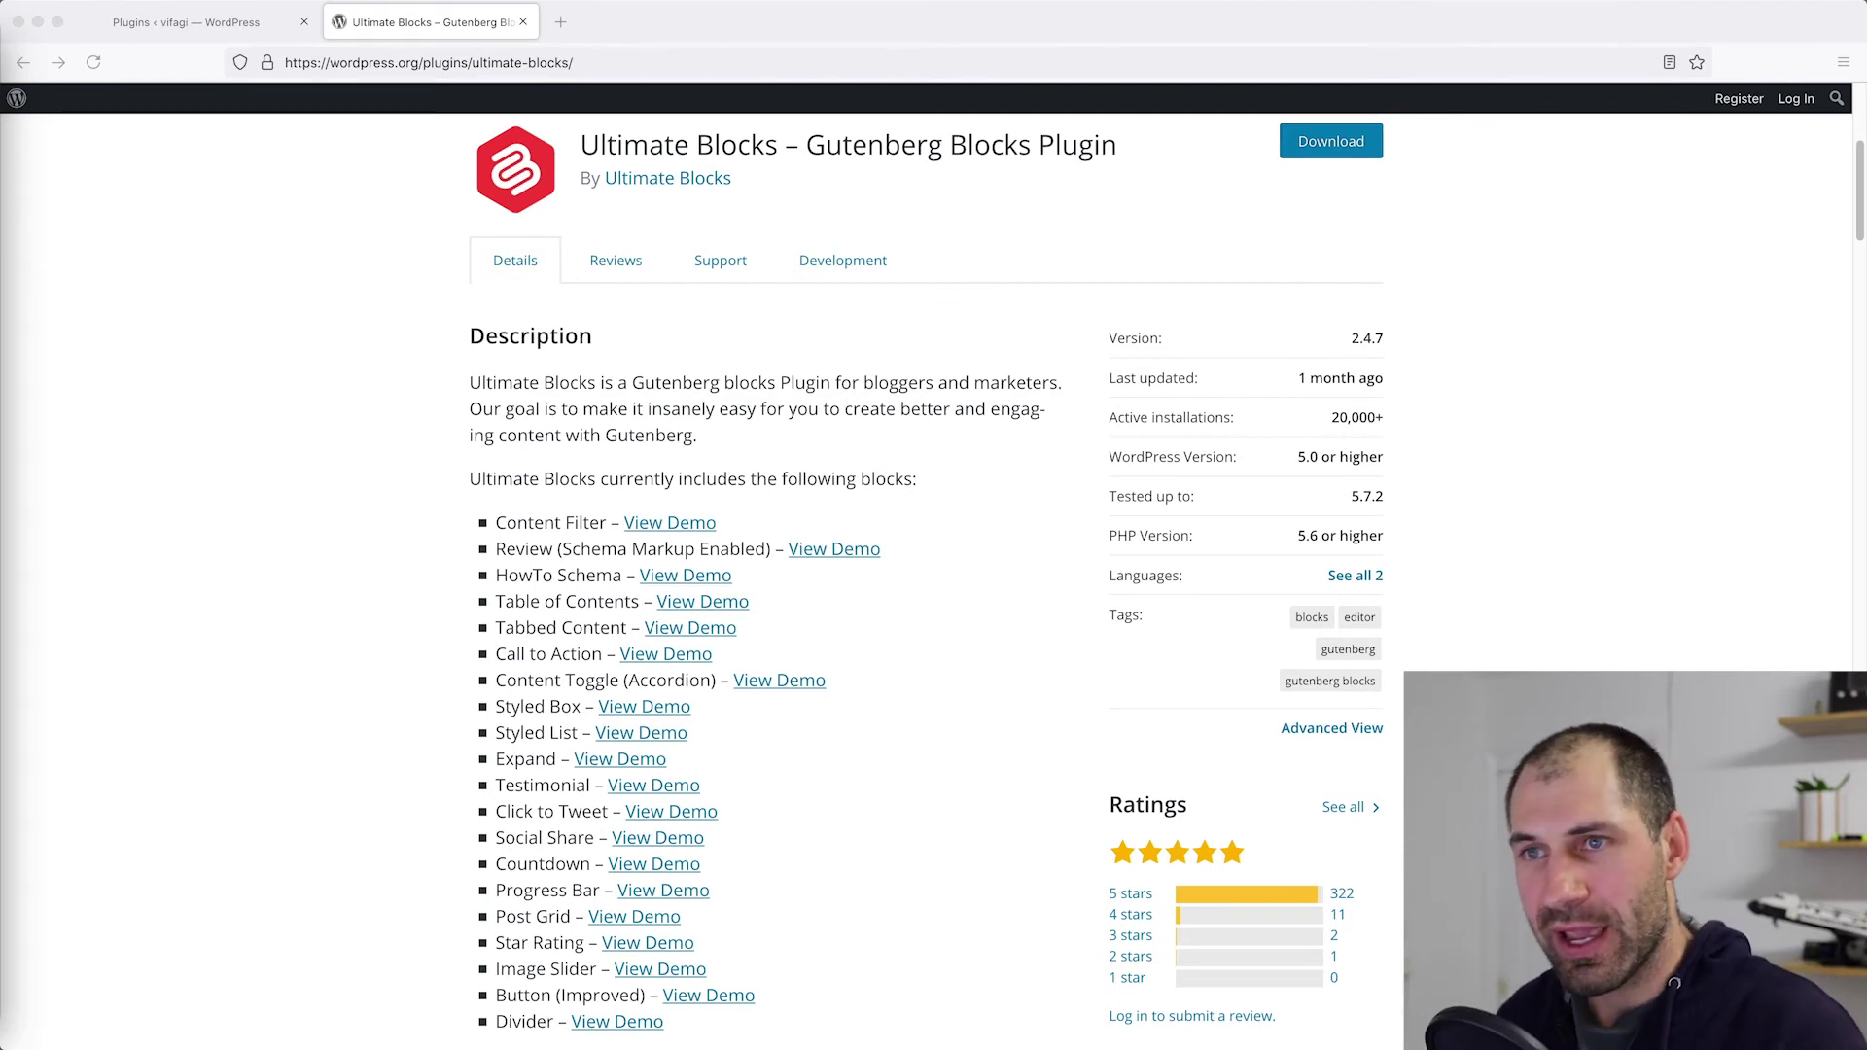
# Find the Ultimate Blocks plugin by its wordpress.org plugin address, install it on the site and activate it.
pyautogui.click(212, 23)
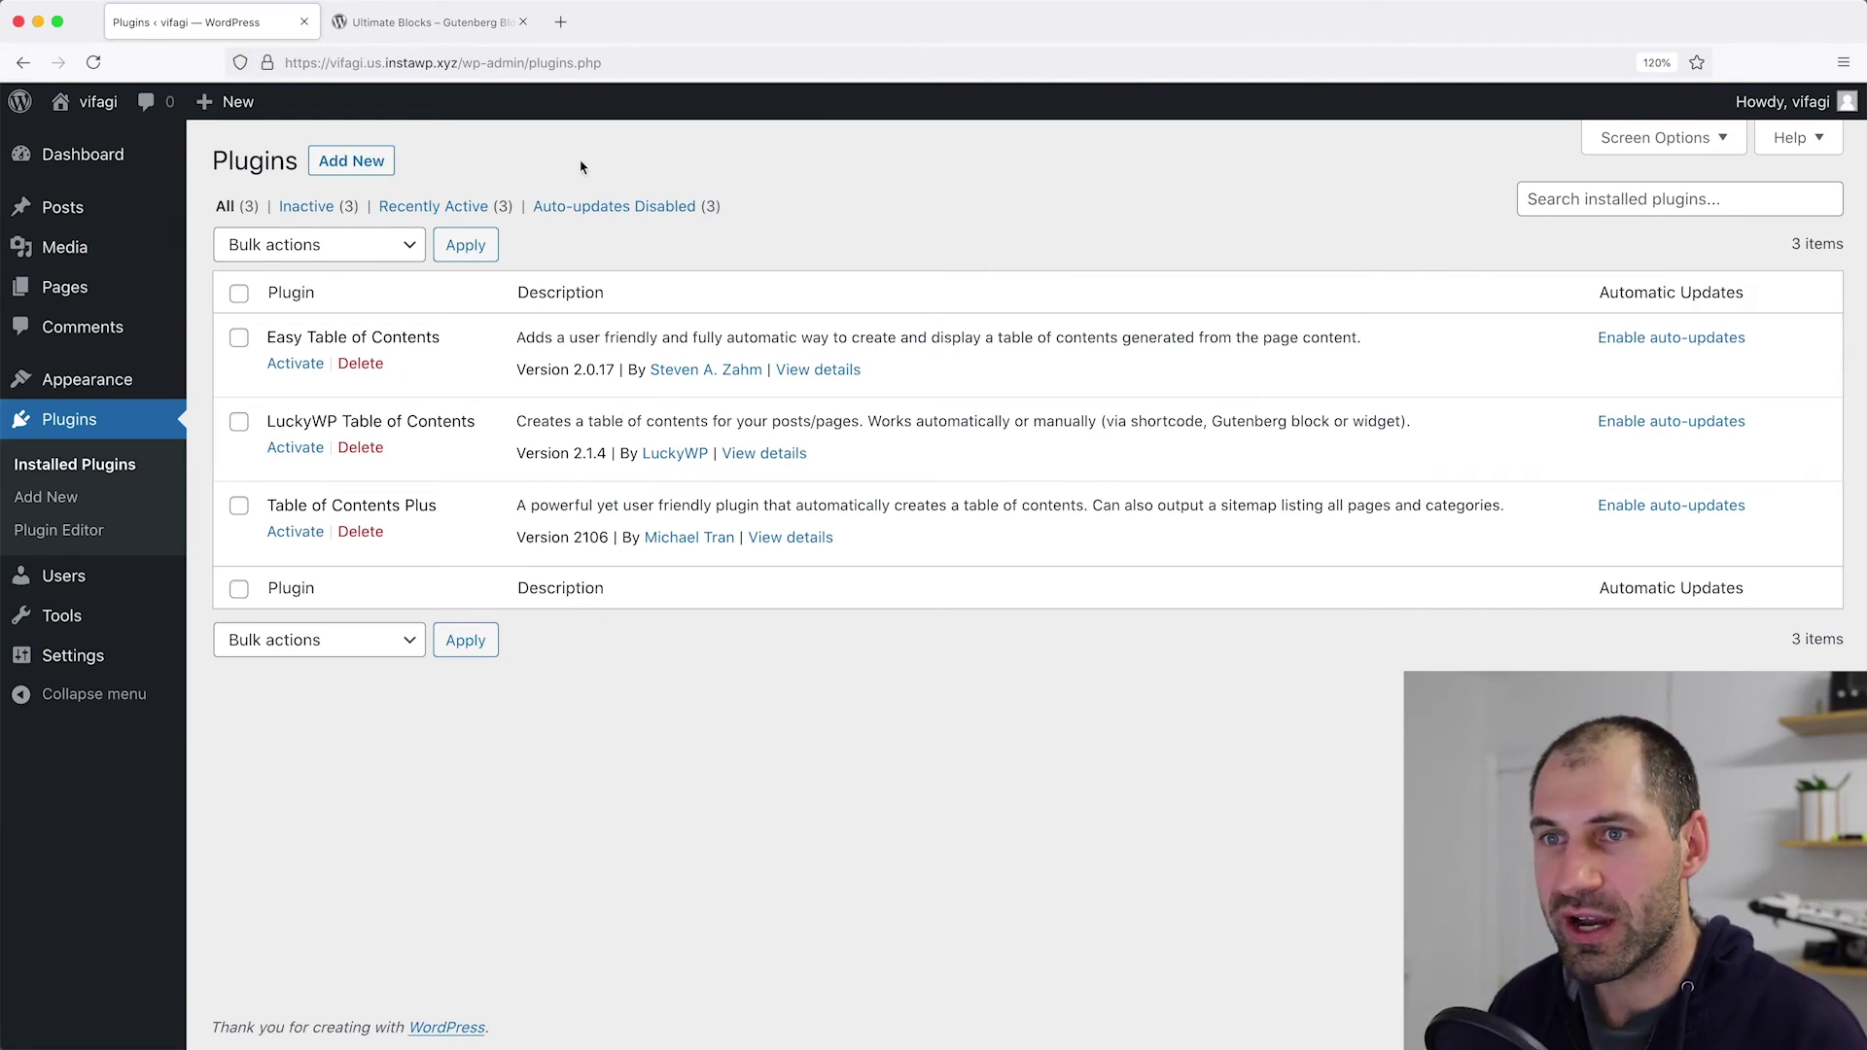
pyautogui.click(351, 160)
pyautogui.click(1636, 227)
pyautogui.press('super+v')
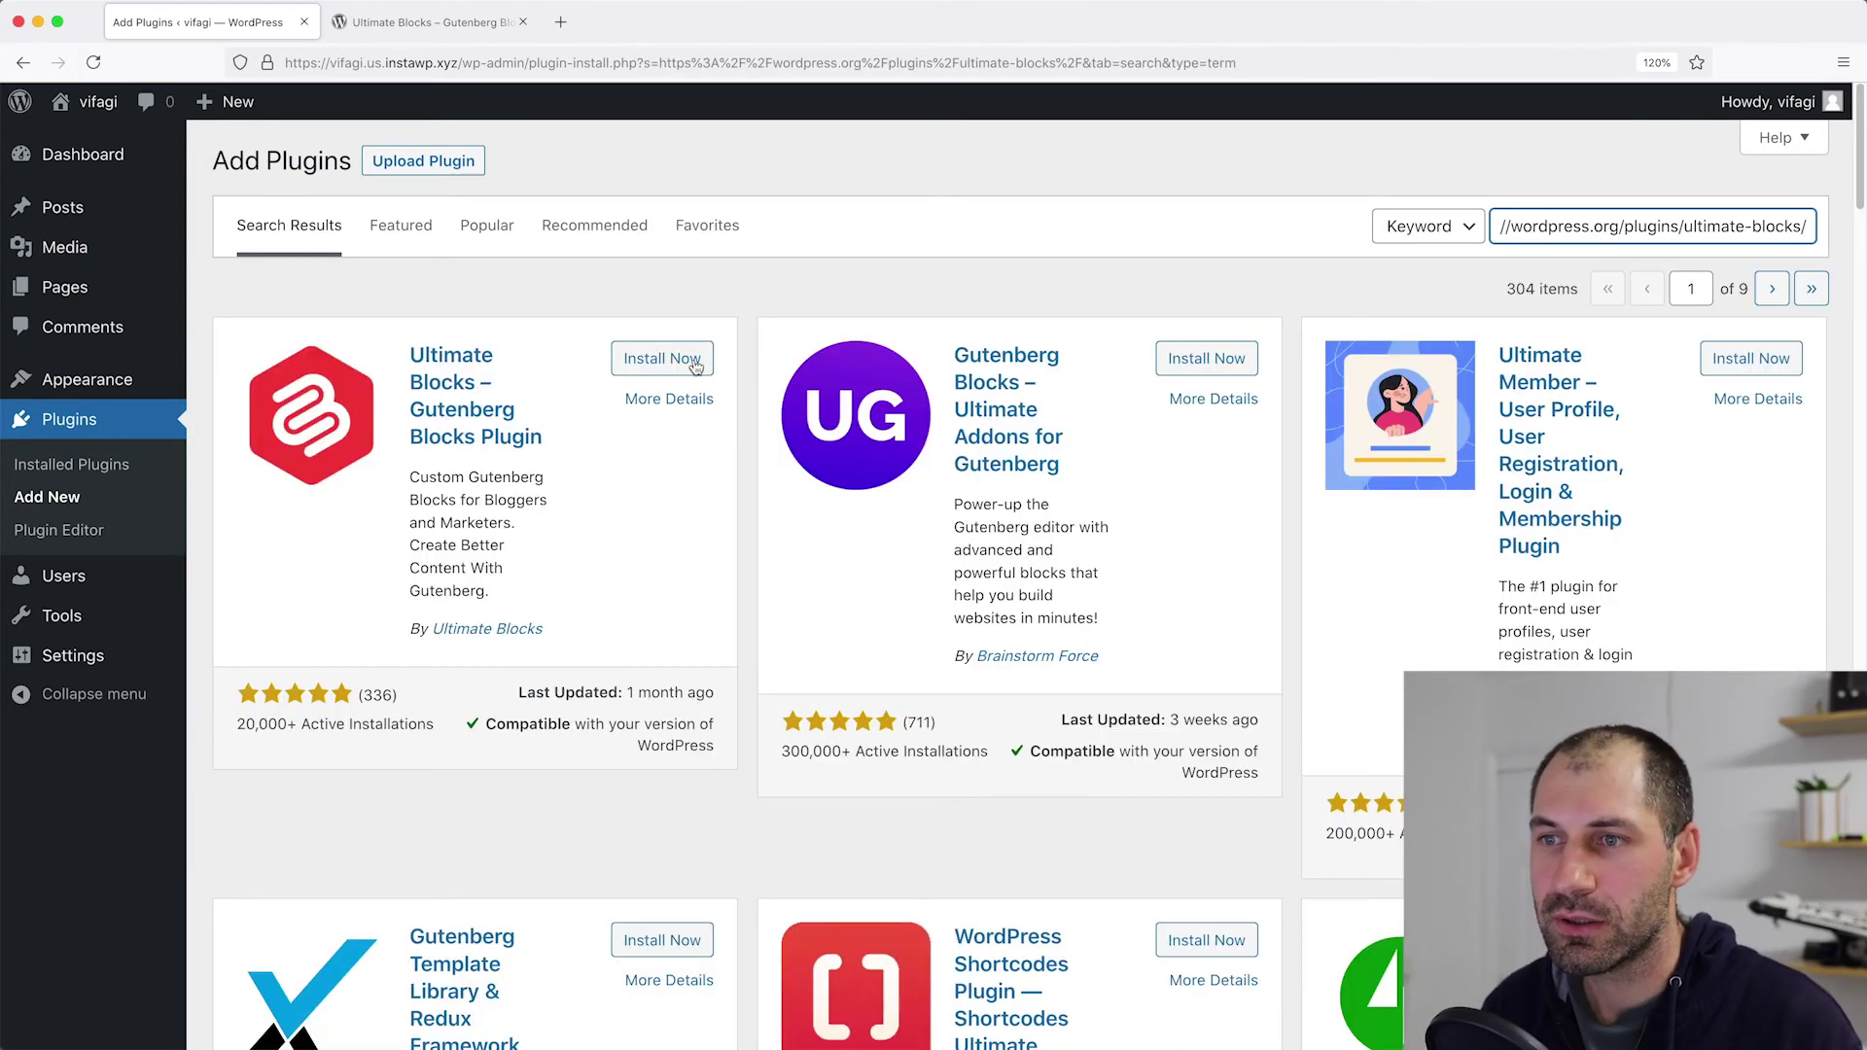
pyautogui.click(692, 362)
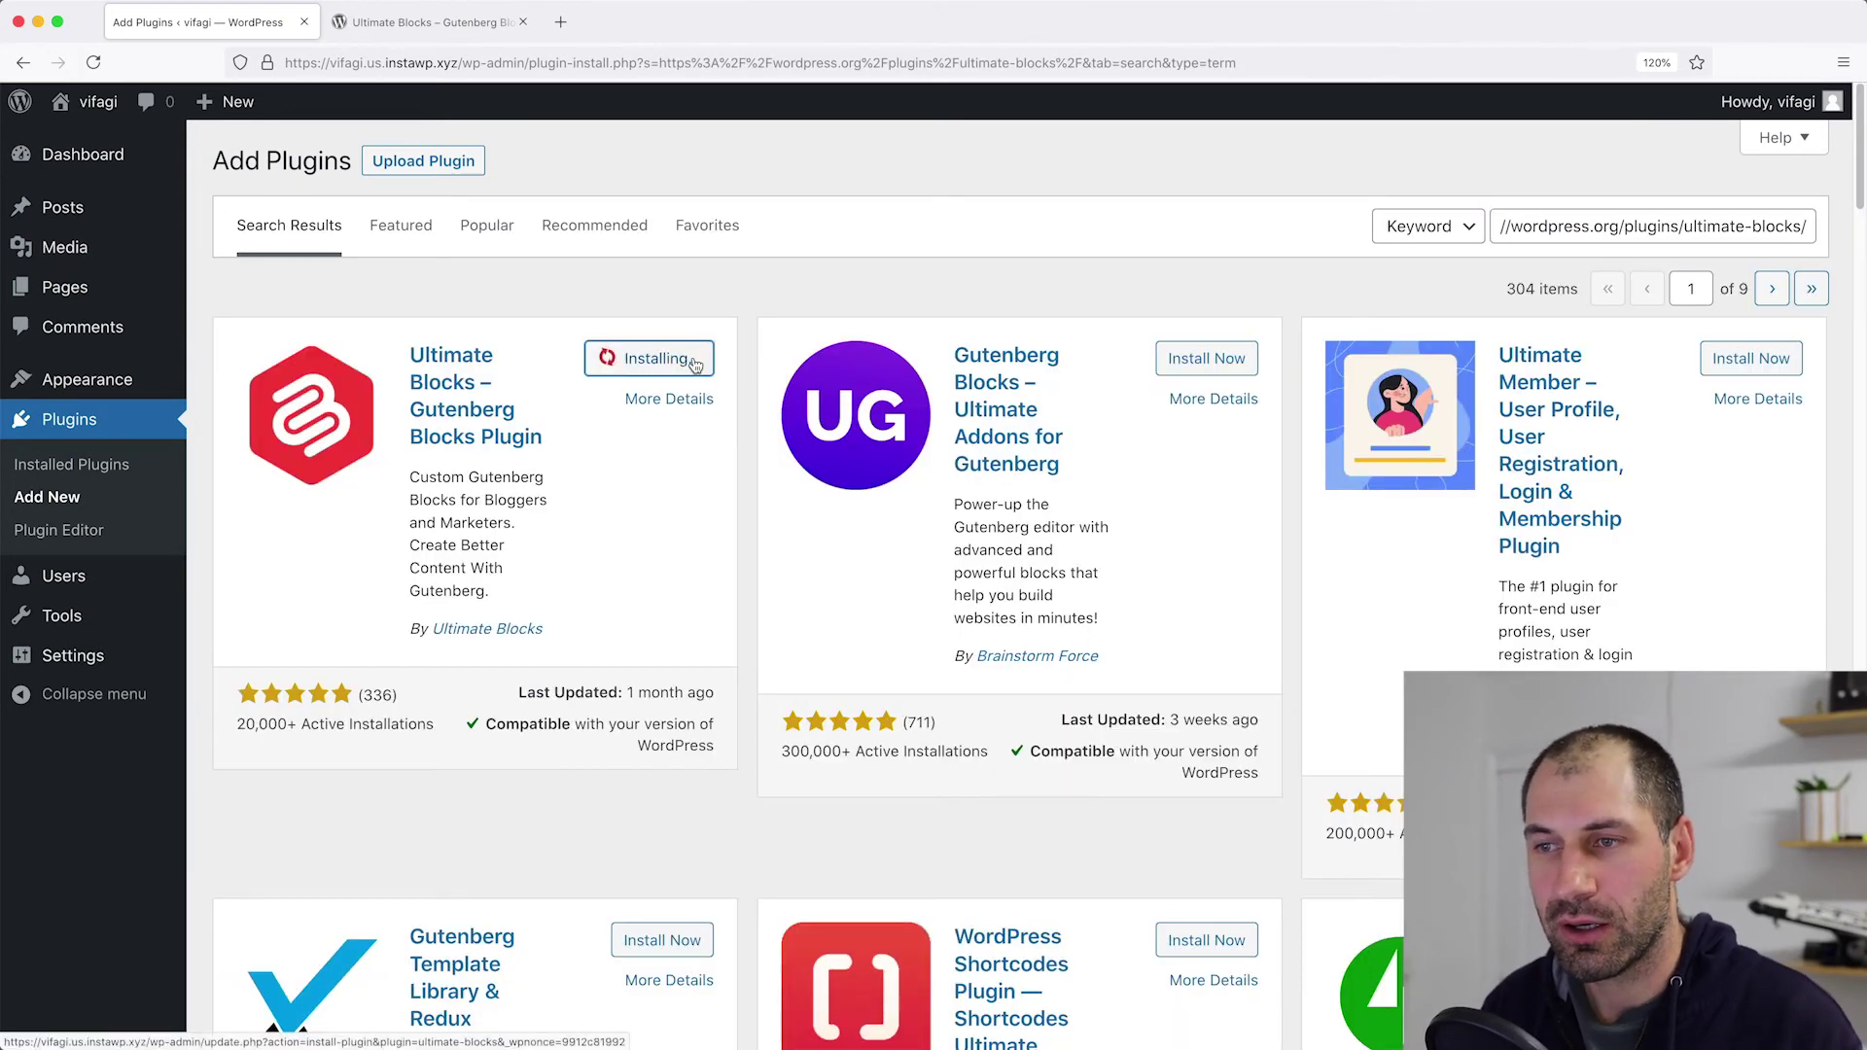
pyautogui.click(684, 367)
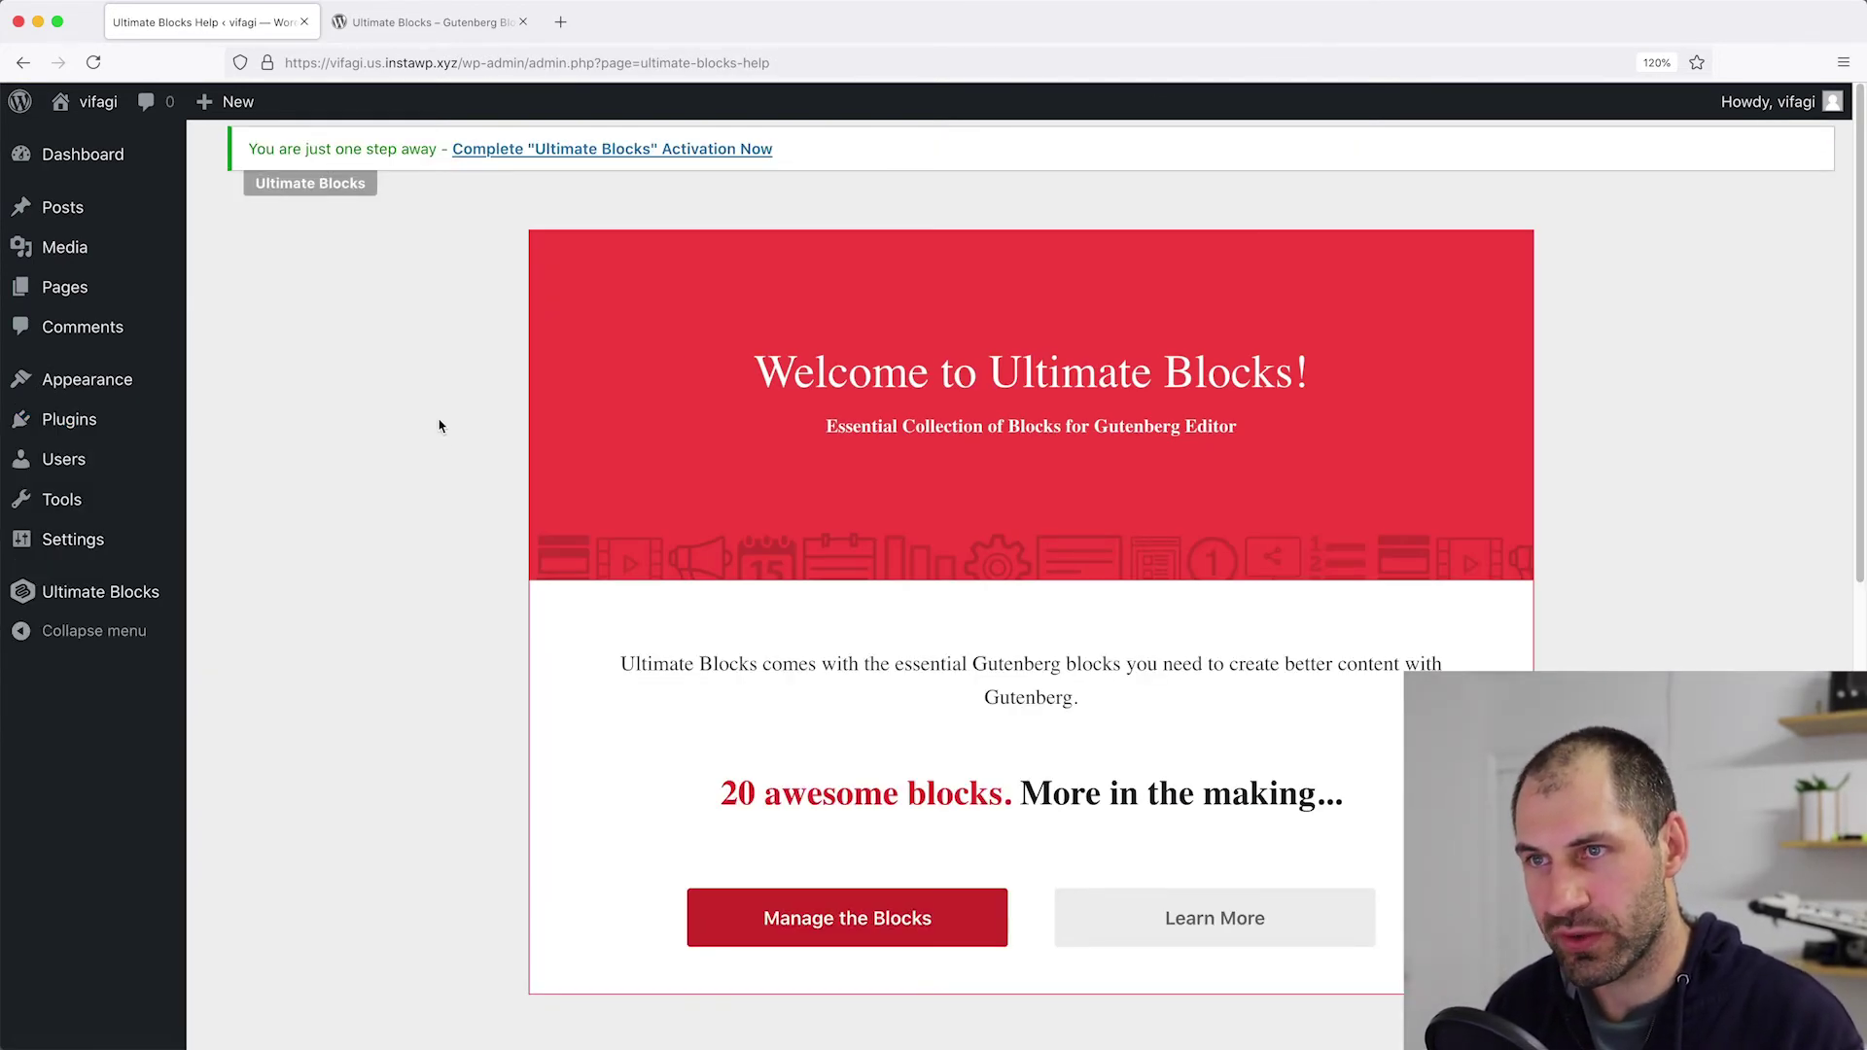
# Open the Ultimate Blocks block management settings, skipping the update notifications and diagnostic tracking opt-in.
pyautogui.click(822, 919)
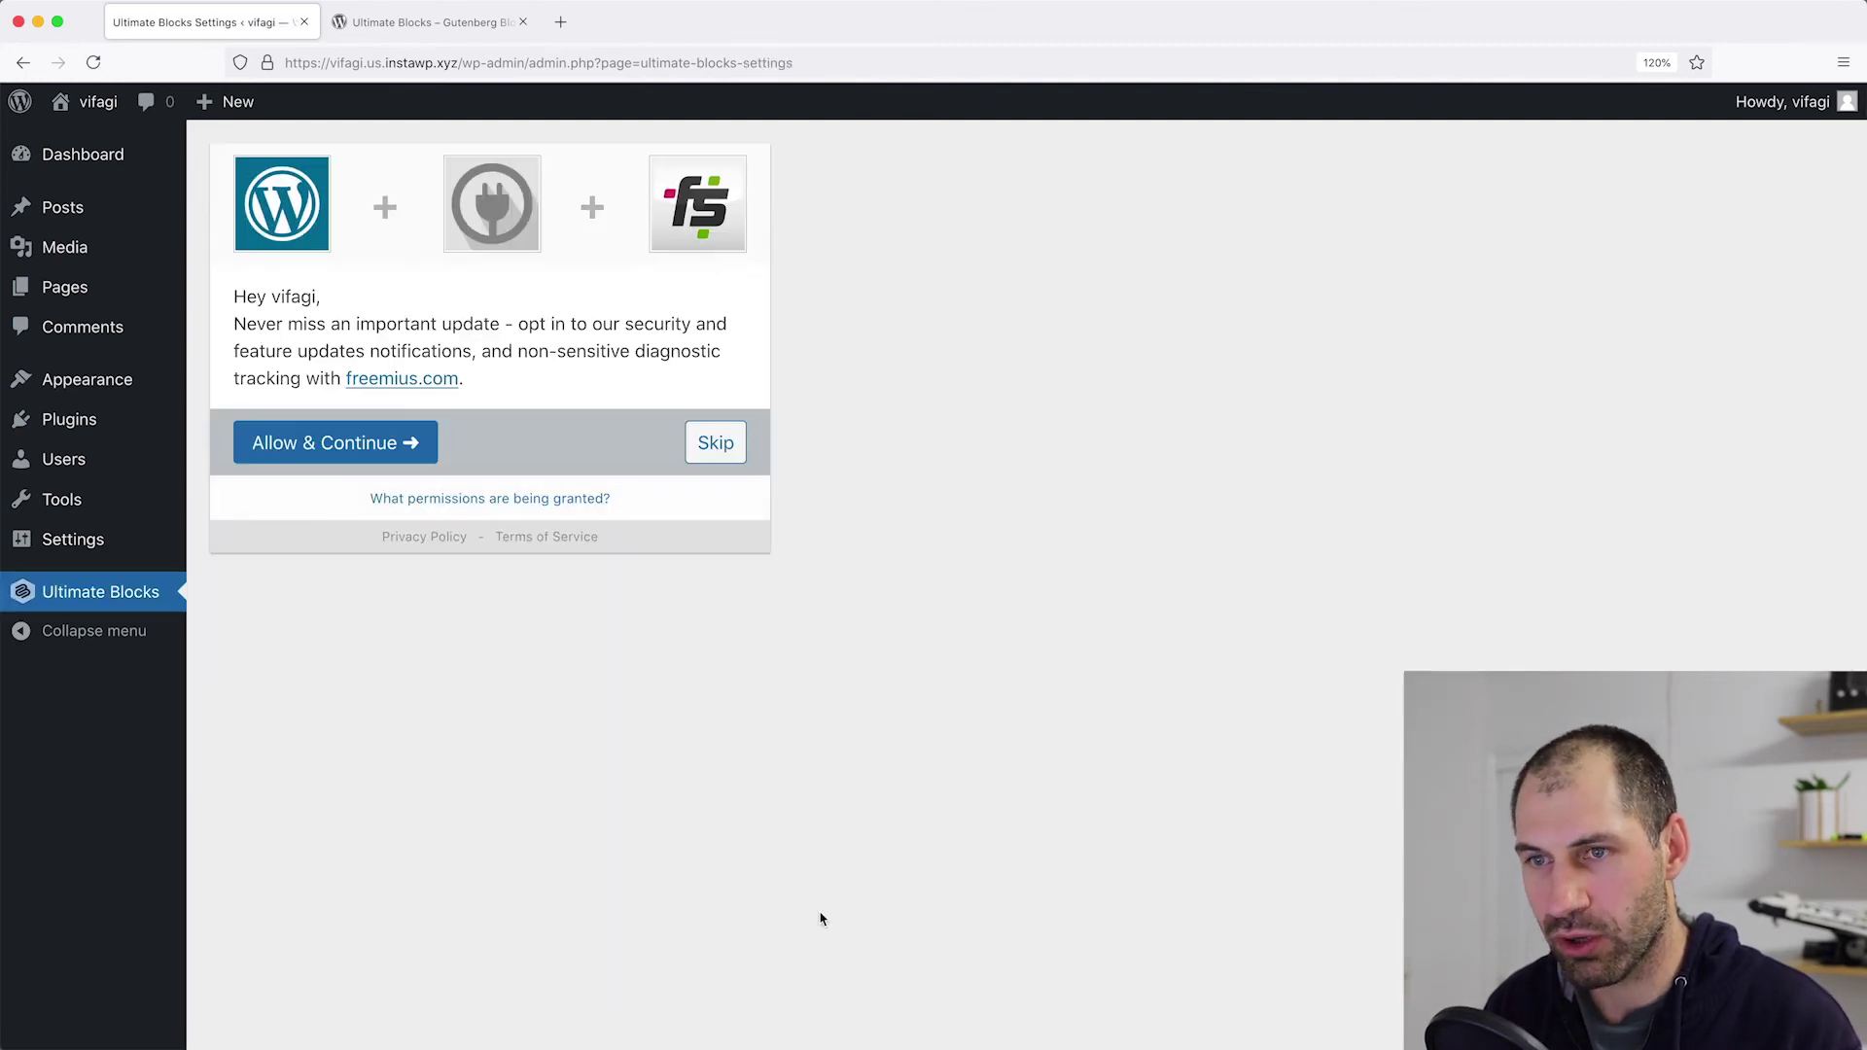
pyautogui.click(708, 455)
pyautogui.click(842, 866)
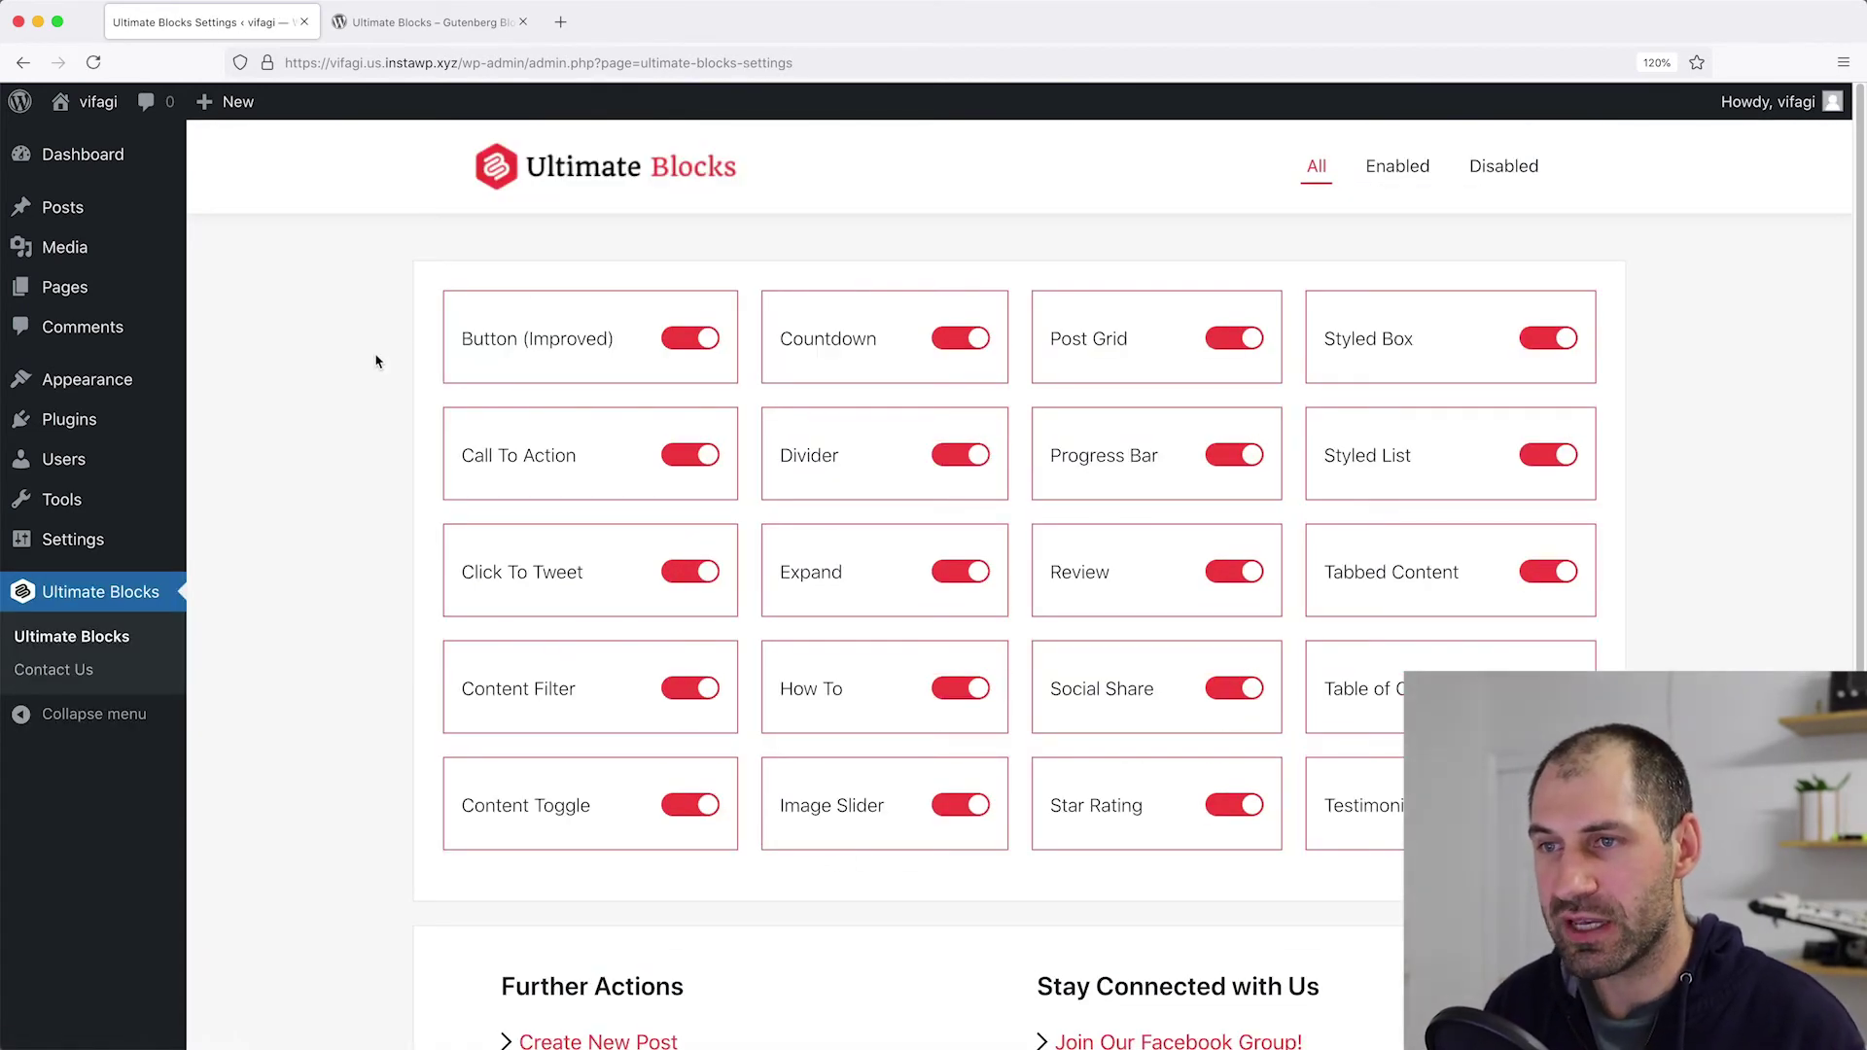
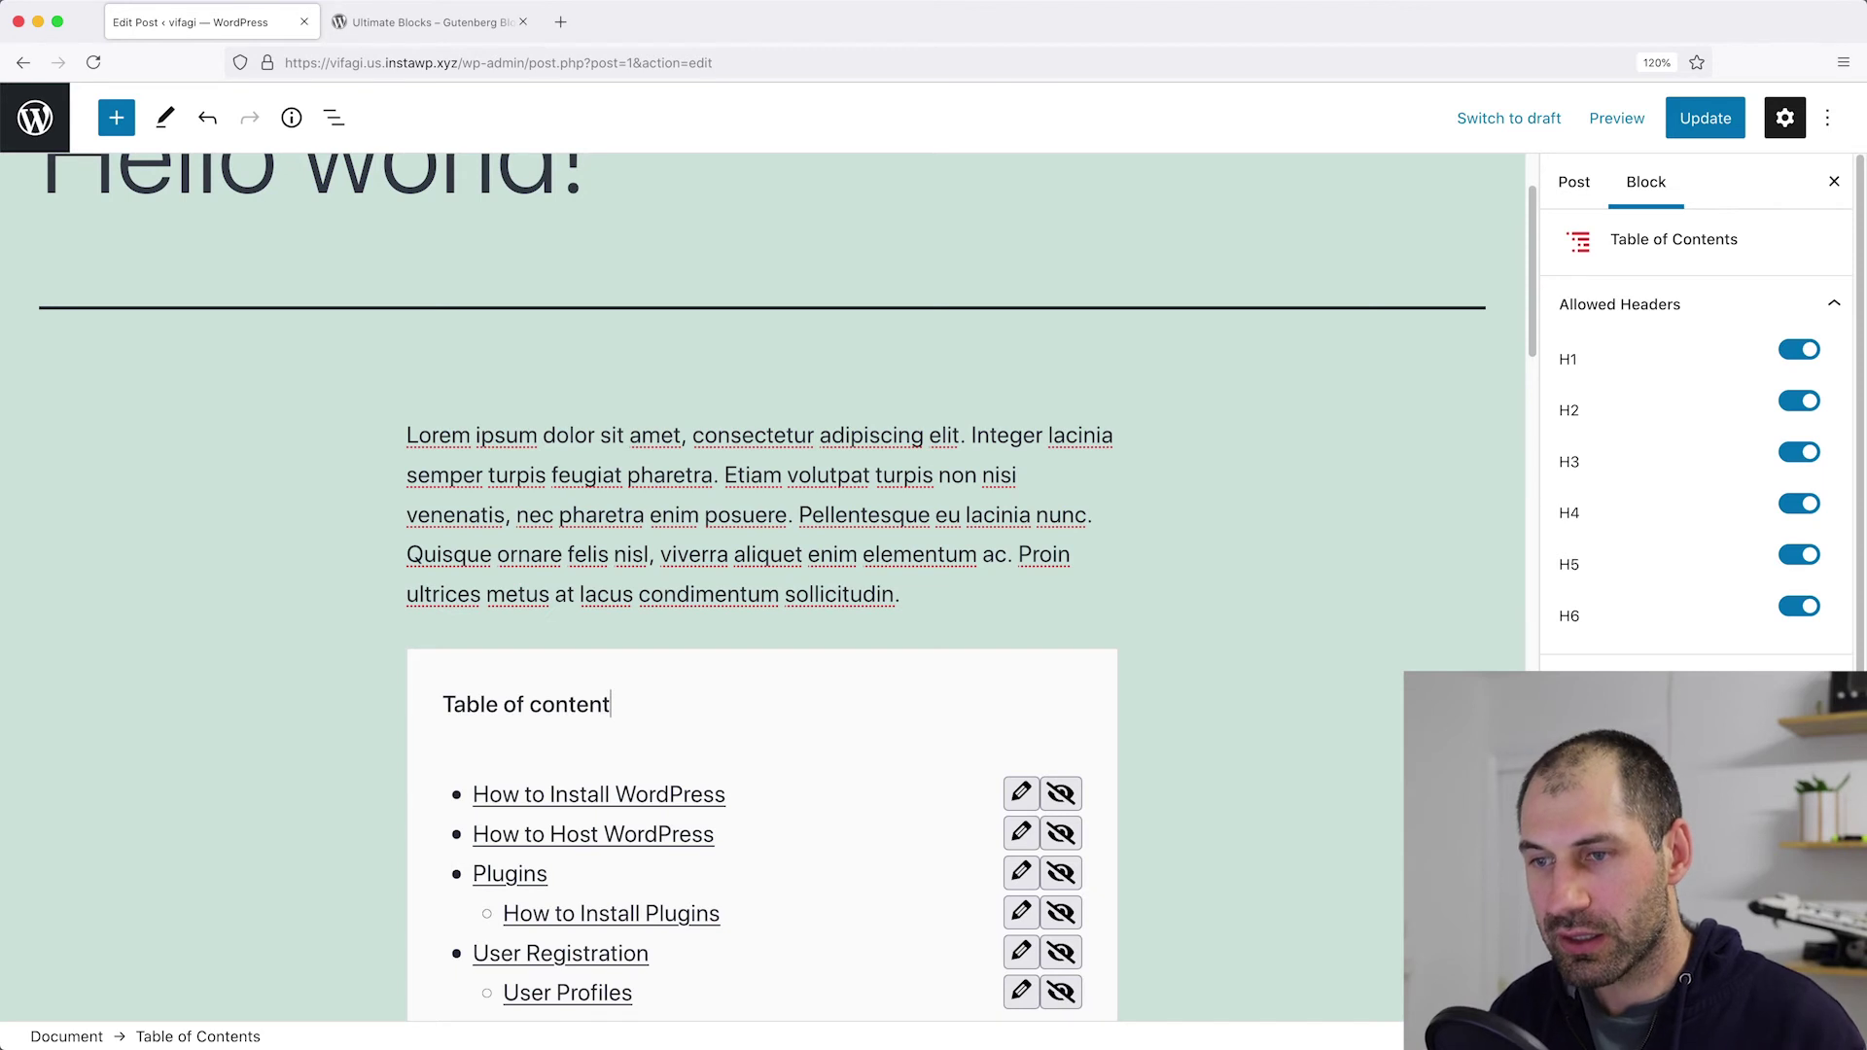
# Update the Hello world! post with its block titled "Table of contents" and examine the table on the published page.
pyautogui.scroll(-2, 551, 691)
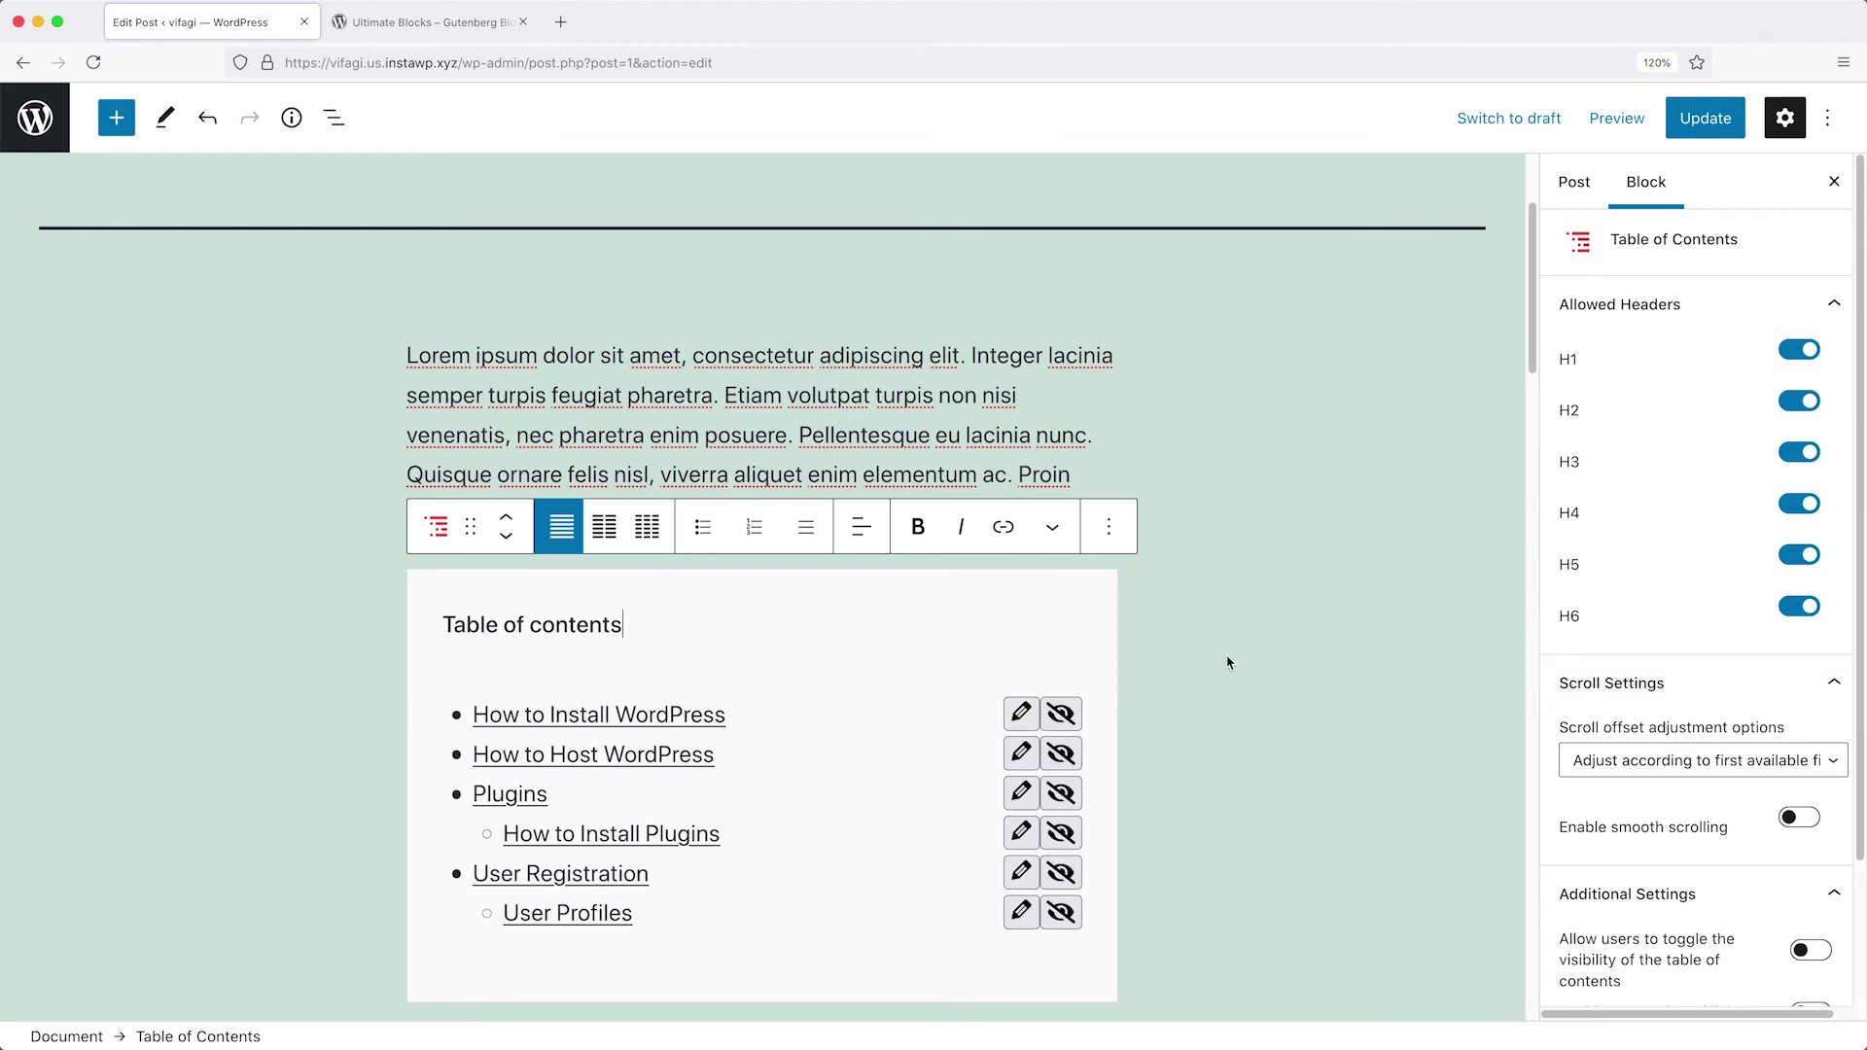
pyautogui.click(1706, 117)
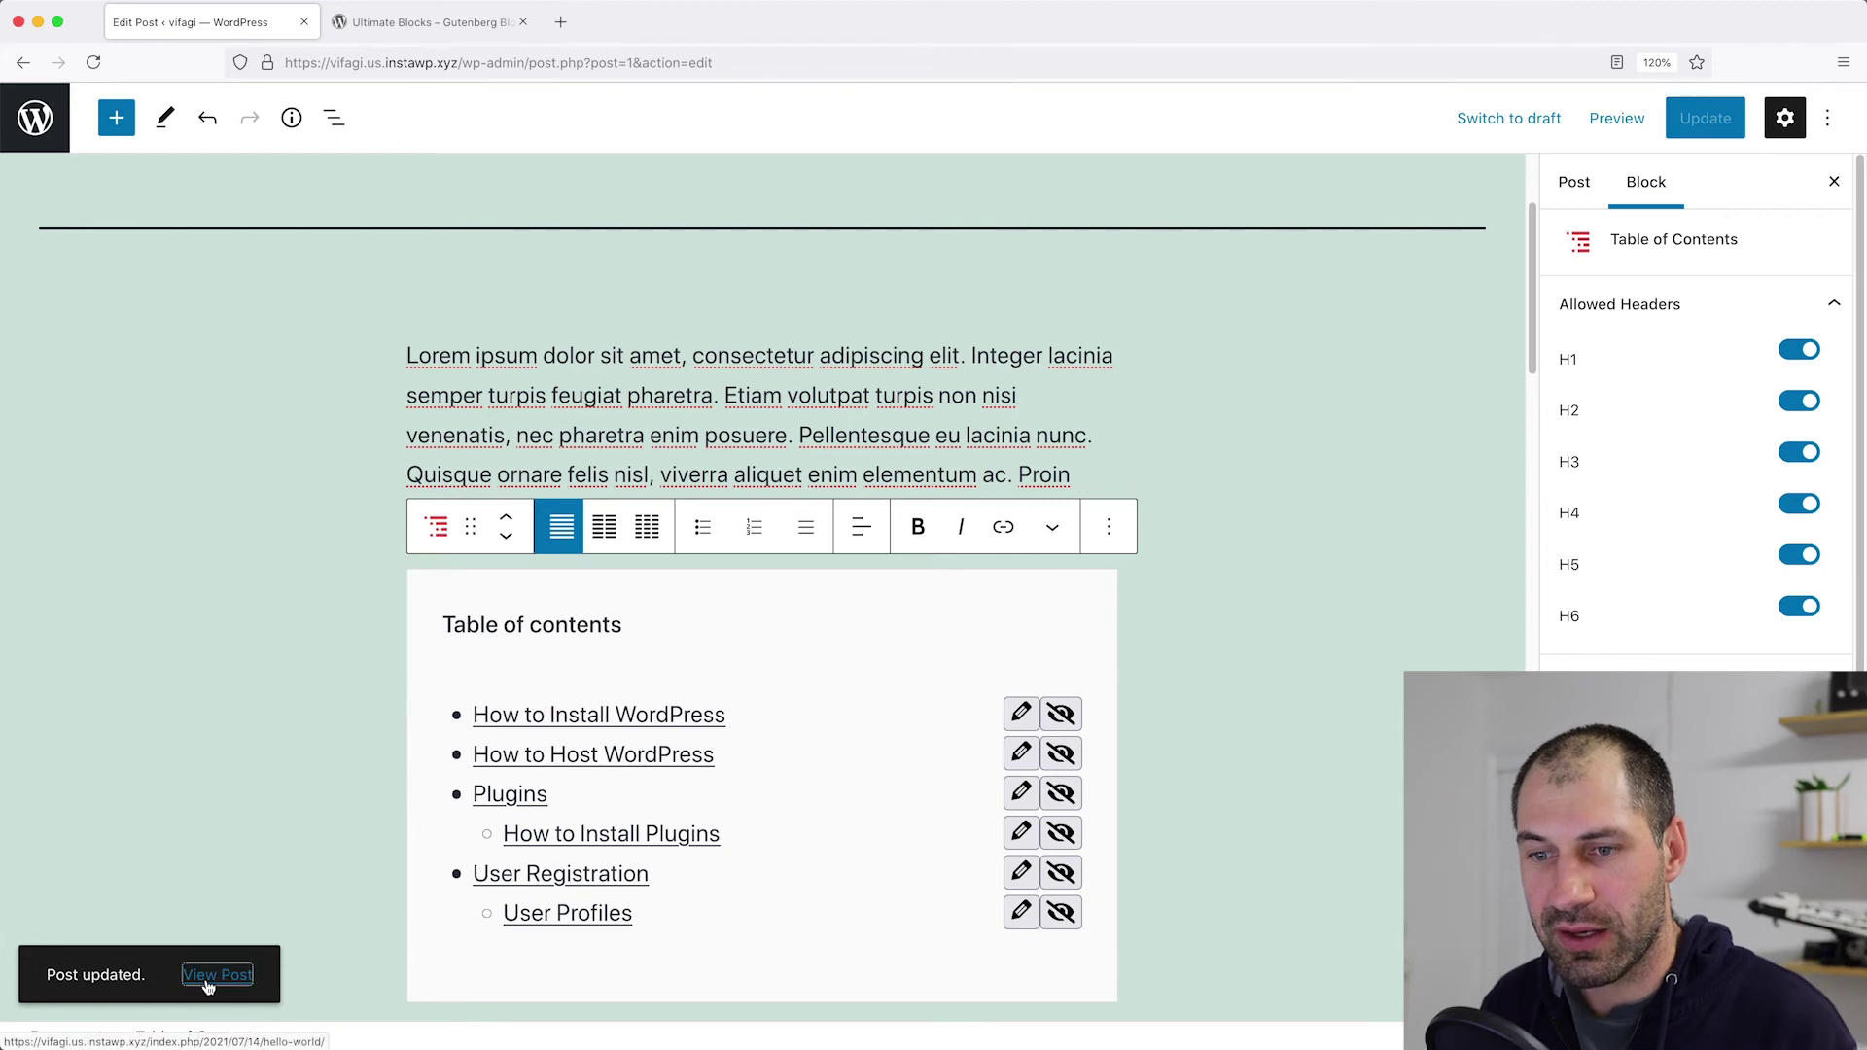
pyautogui.click(210, 973)
pyautogui.scroll(-3, 250, 951)
pyautogui.scroll(1, 292, 892)
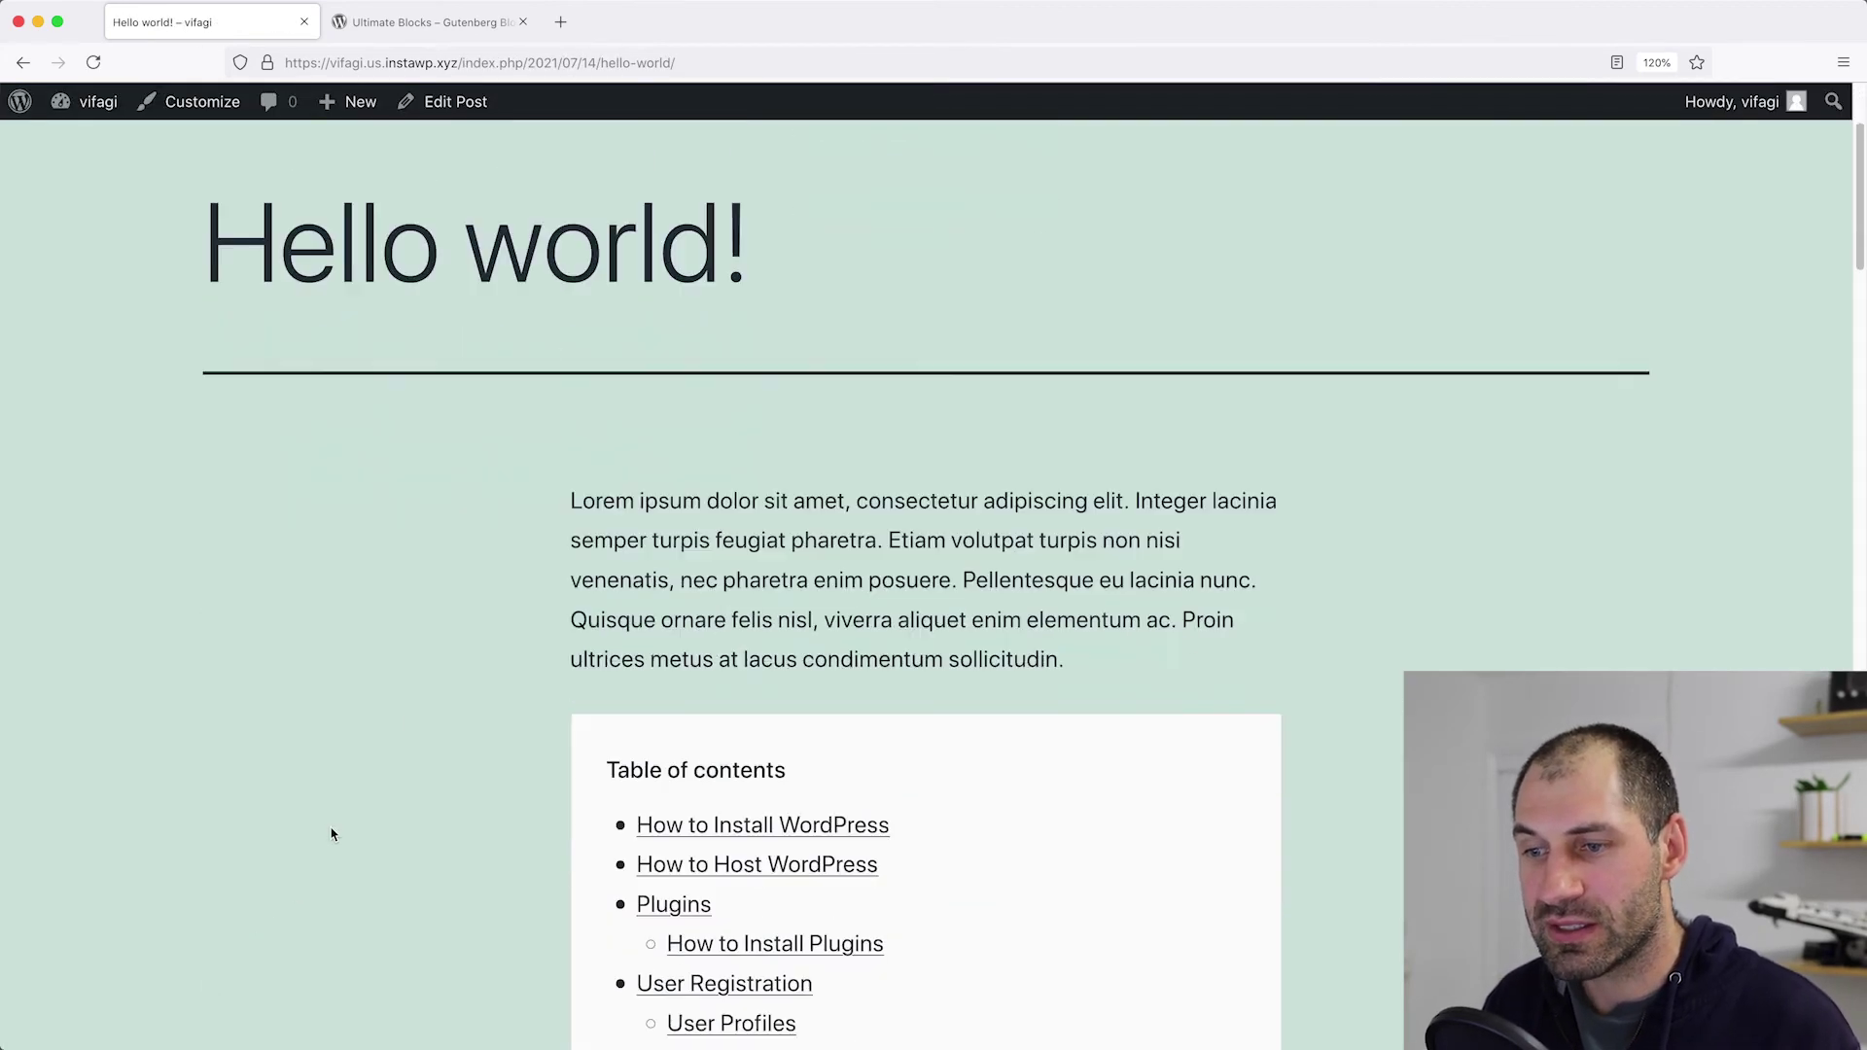
pyautogui.scroll(-1, 331, 836)
# Reopen the Hello world! post for editing and select its Table of Contents block.
pyautogui.click(462, 103)
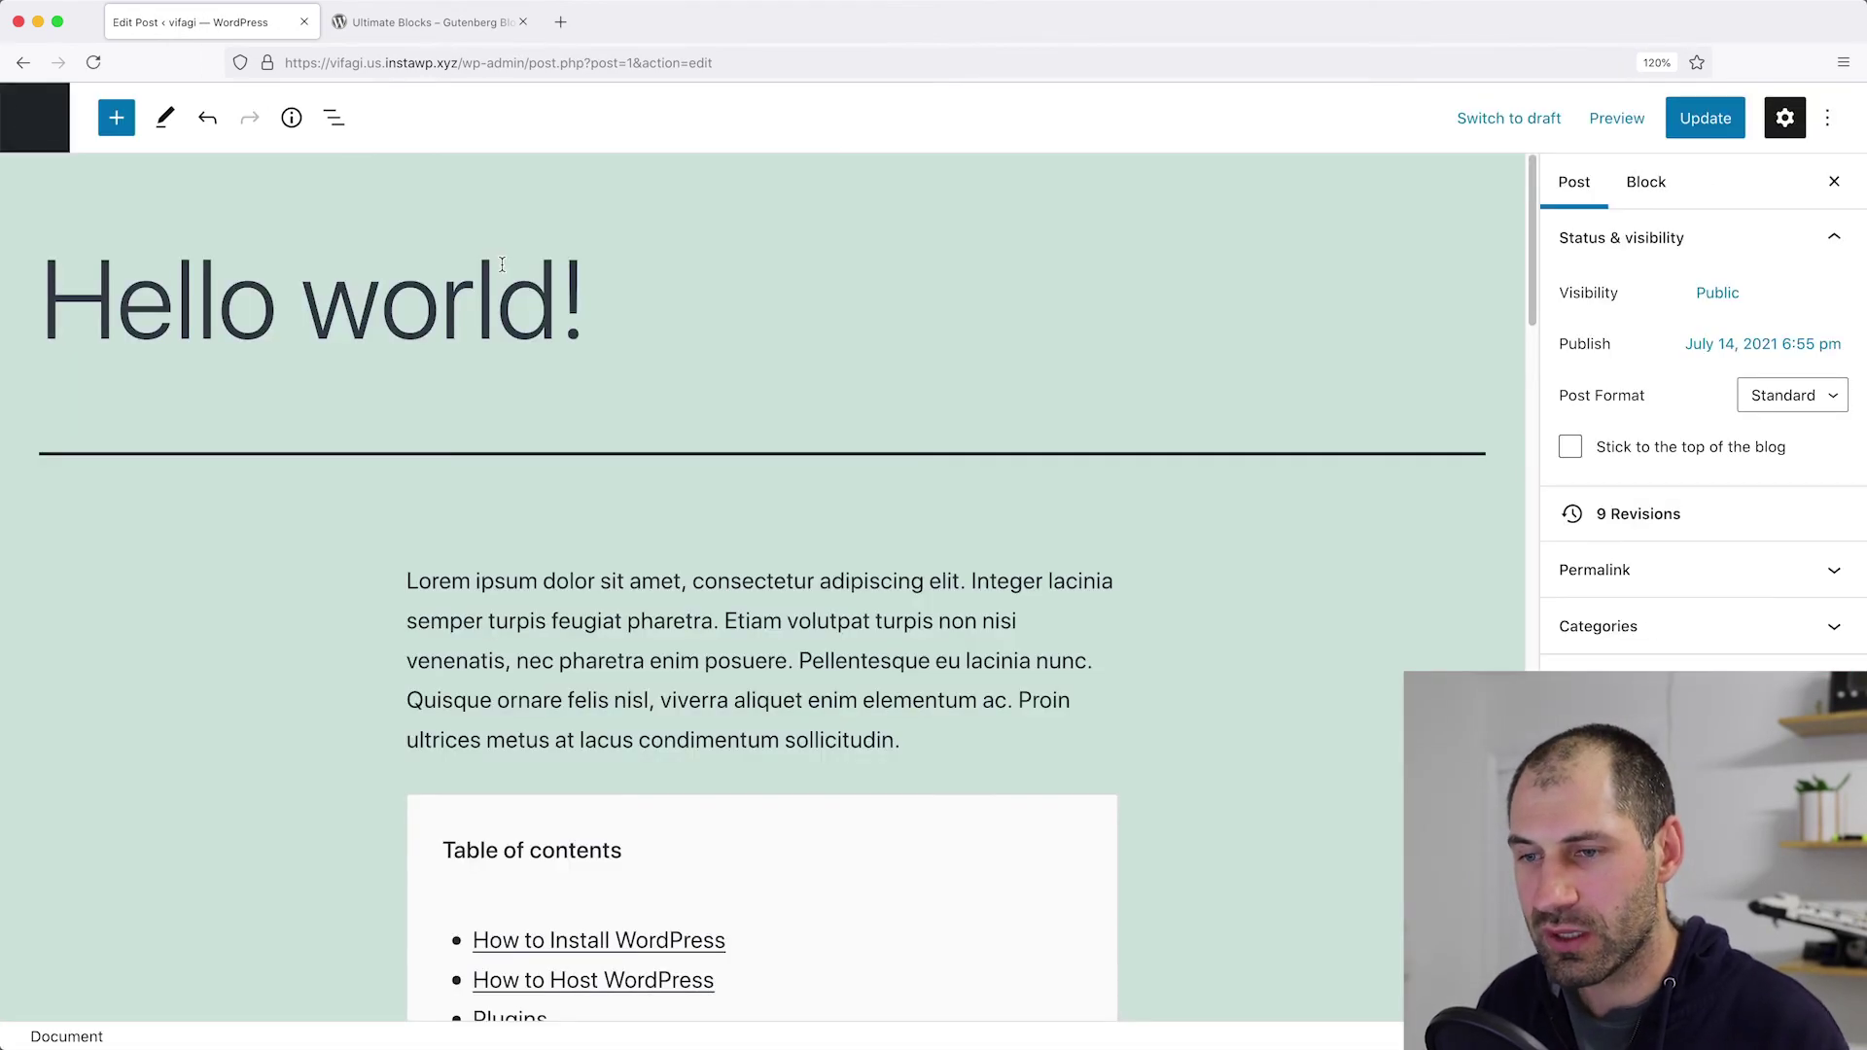
pyautogui.scroll(-3, 343, 518)
pyautogui.scroll(-3, 338, 518)
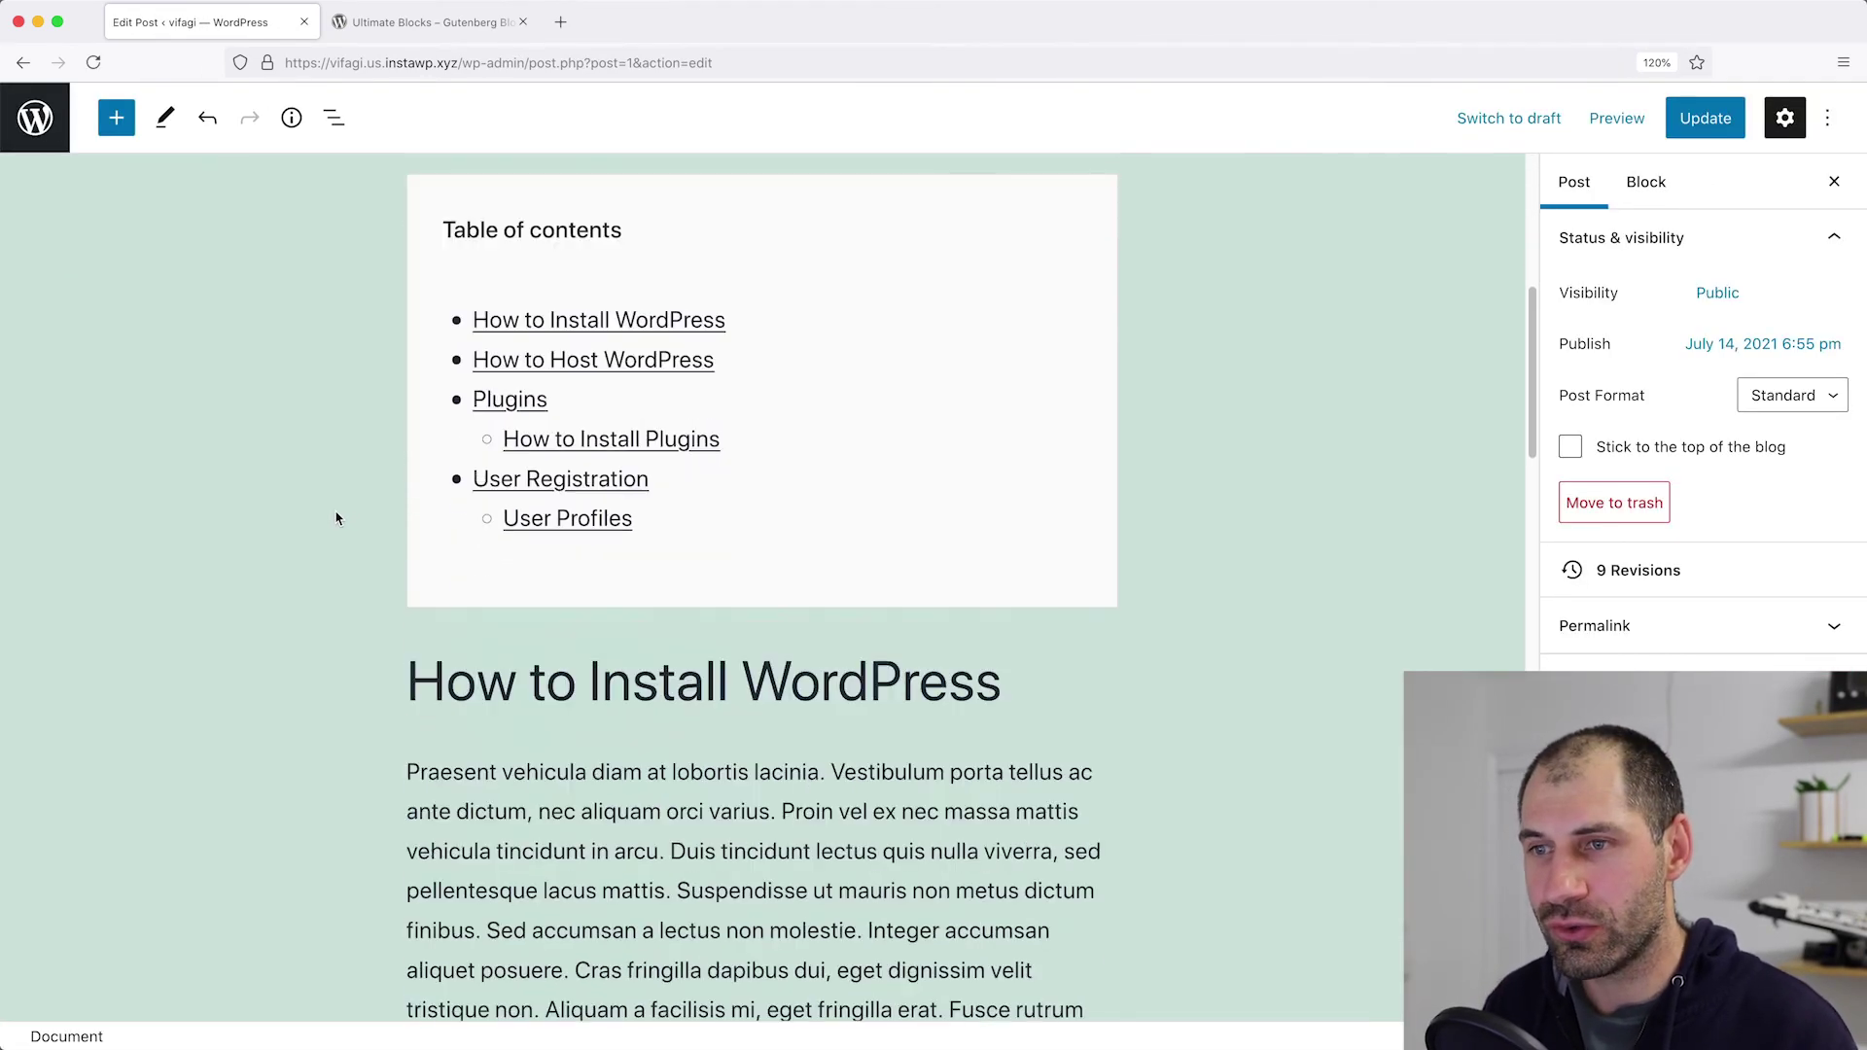
pyautogui.click(937, 479)
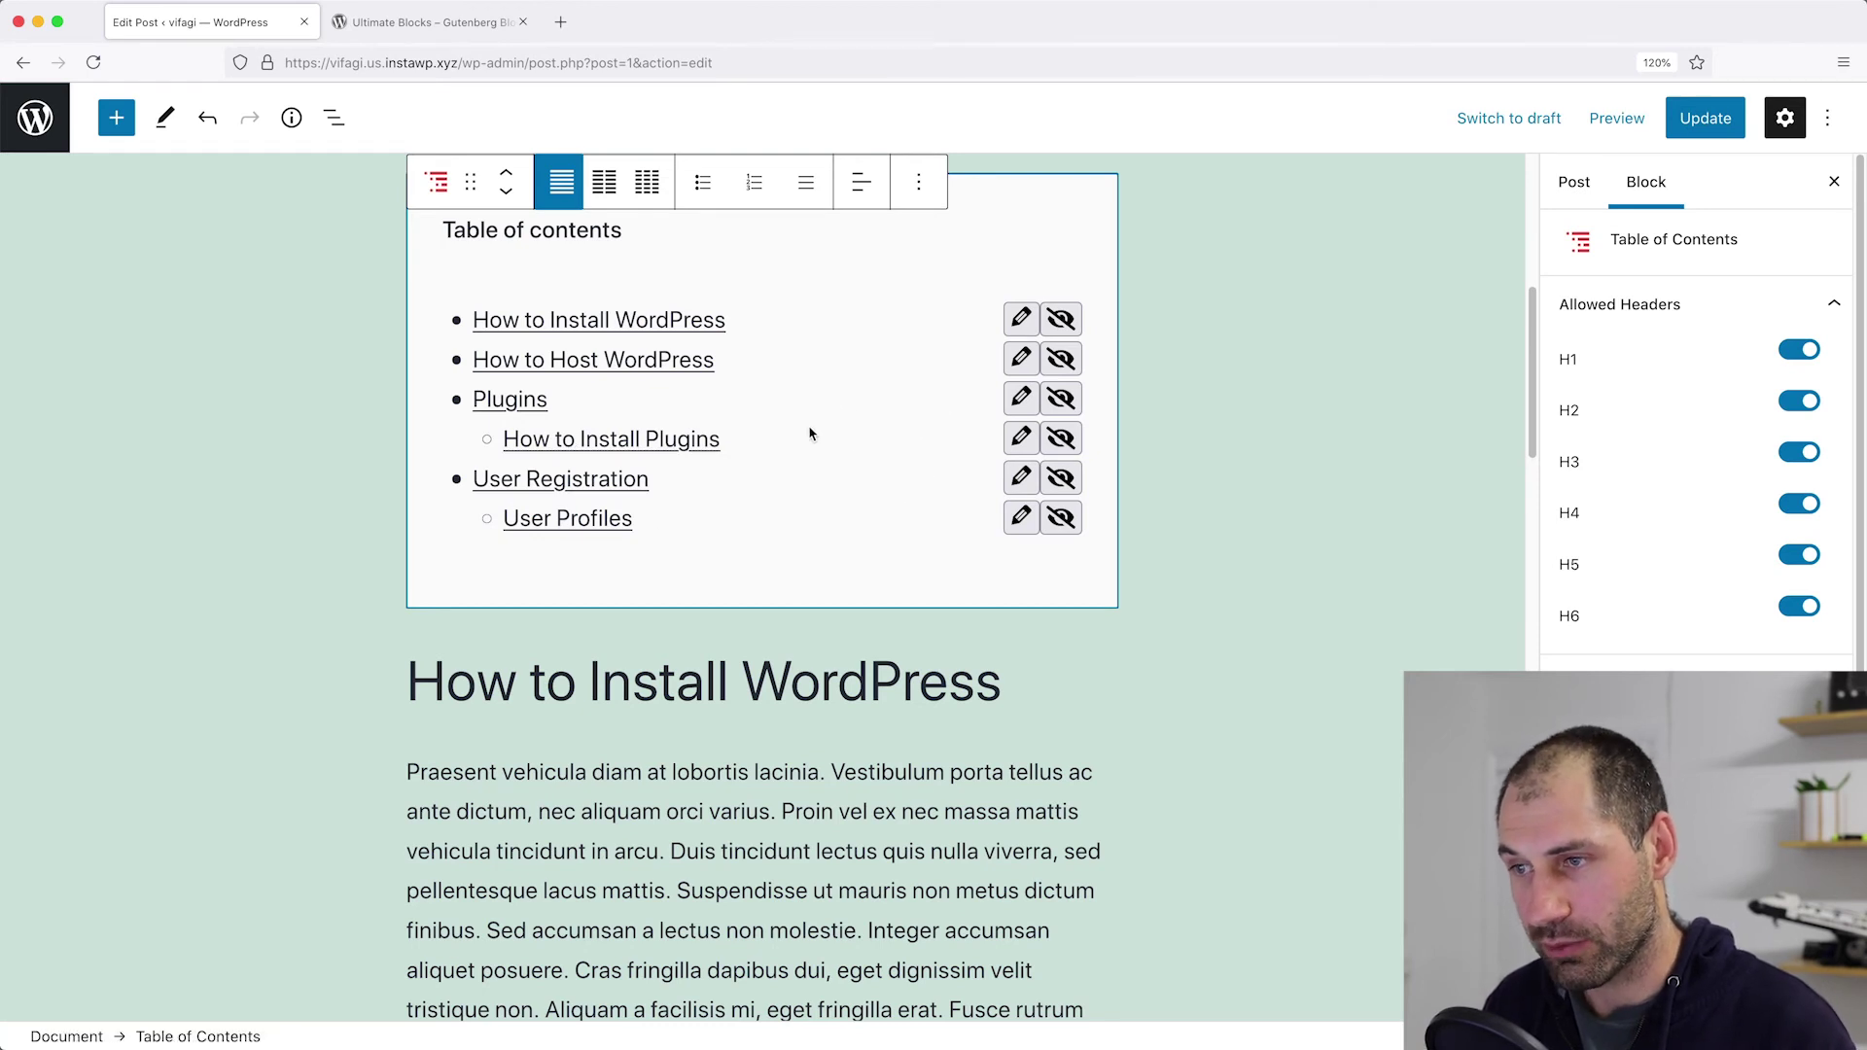
# Hide the User Profiles entry in the table of contents and show it again.
pyautogui.click(1062, 521)
pyautogui.click(1063, 524)
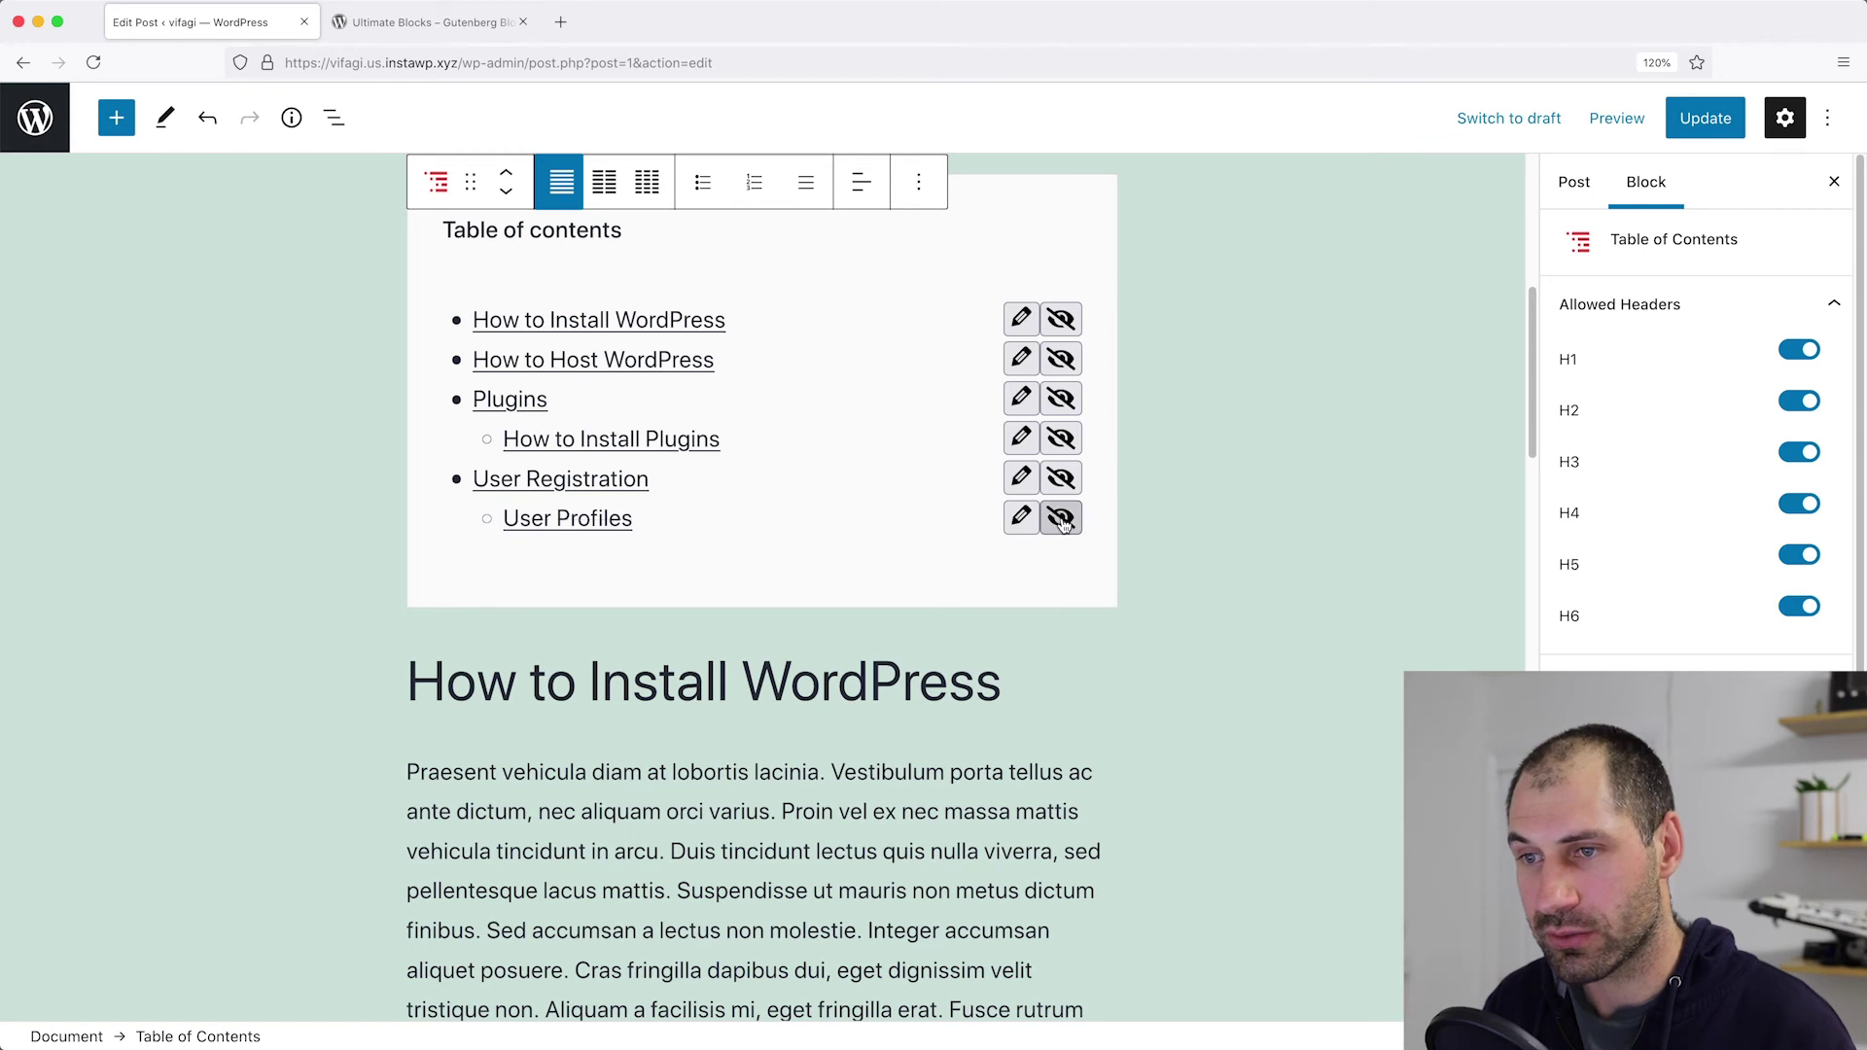
pyautogui.click(1063, 523)
pyautogui.click(1051, 527)
# Open the User Profiles entry's text for editing within the Table of Contents block.
pyautogui.click(1029, 524)
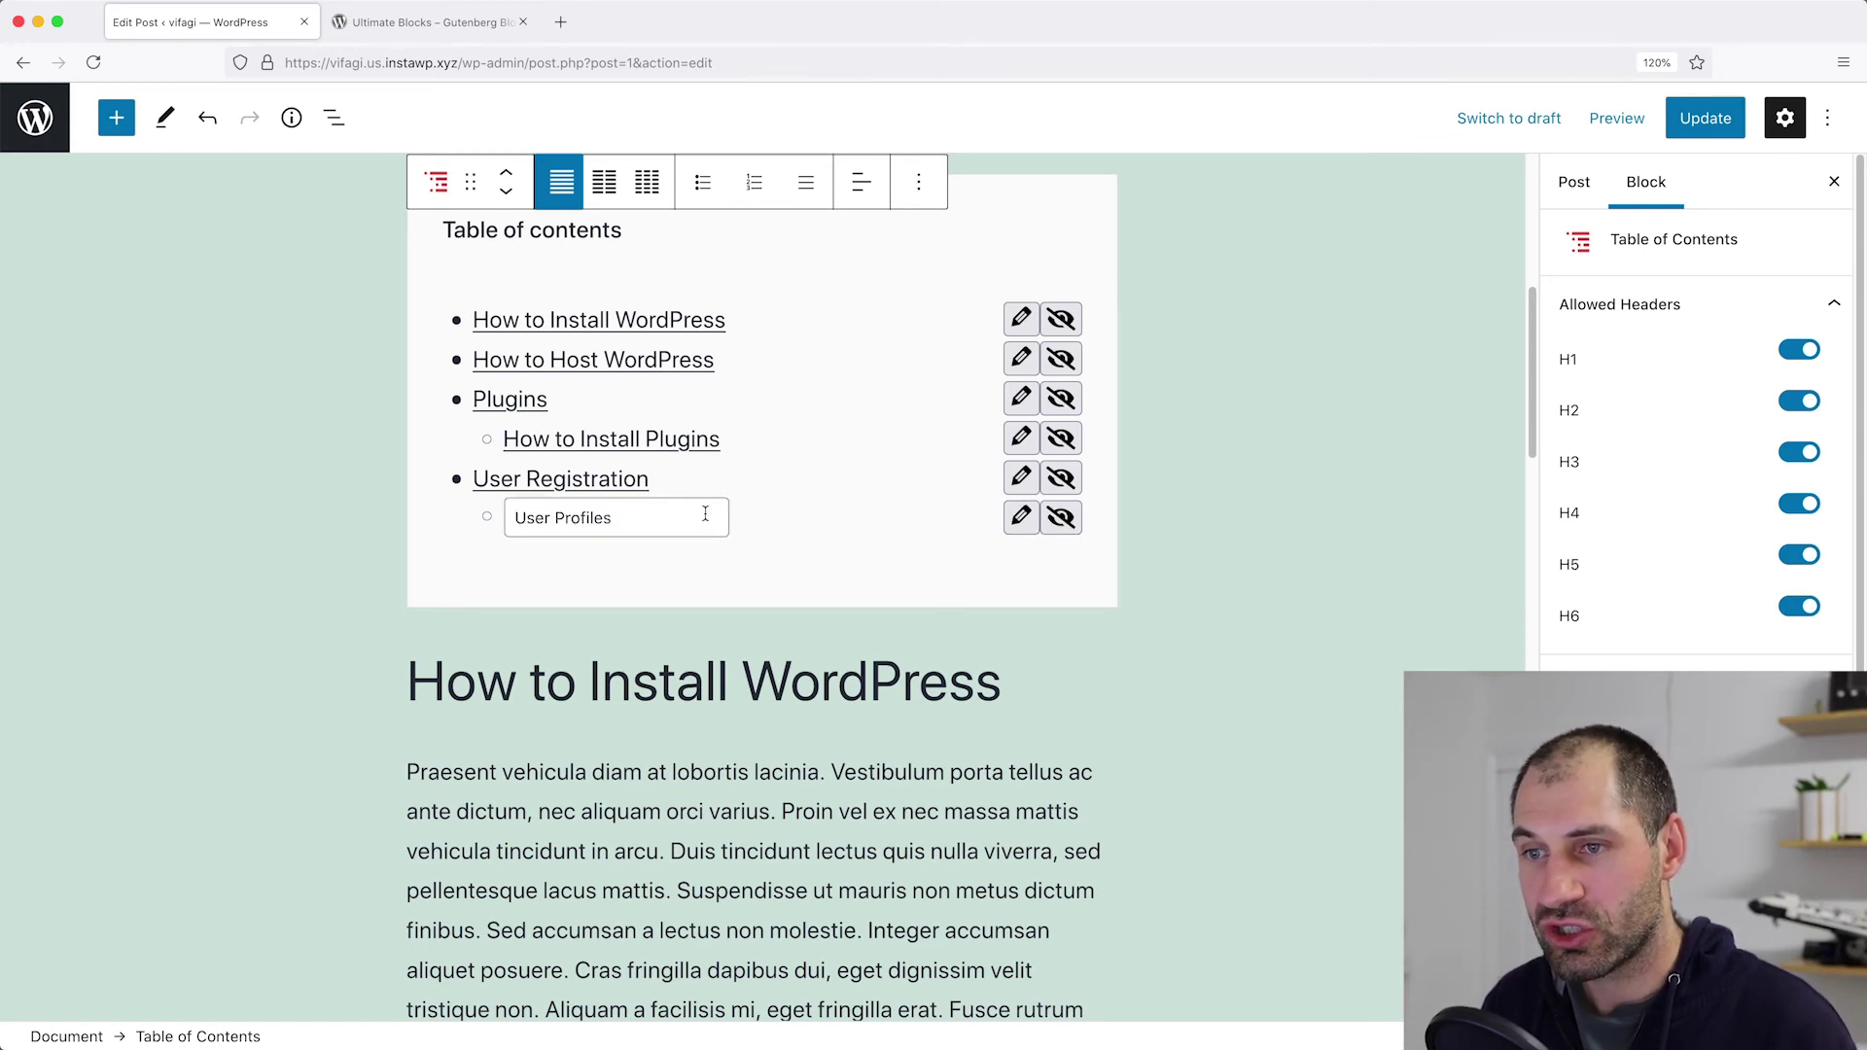
pyautogui.moveTo(626, 518); pyautogui.dragTo(506, 519)
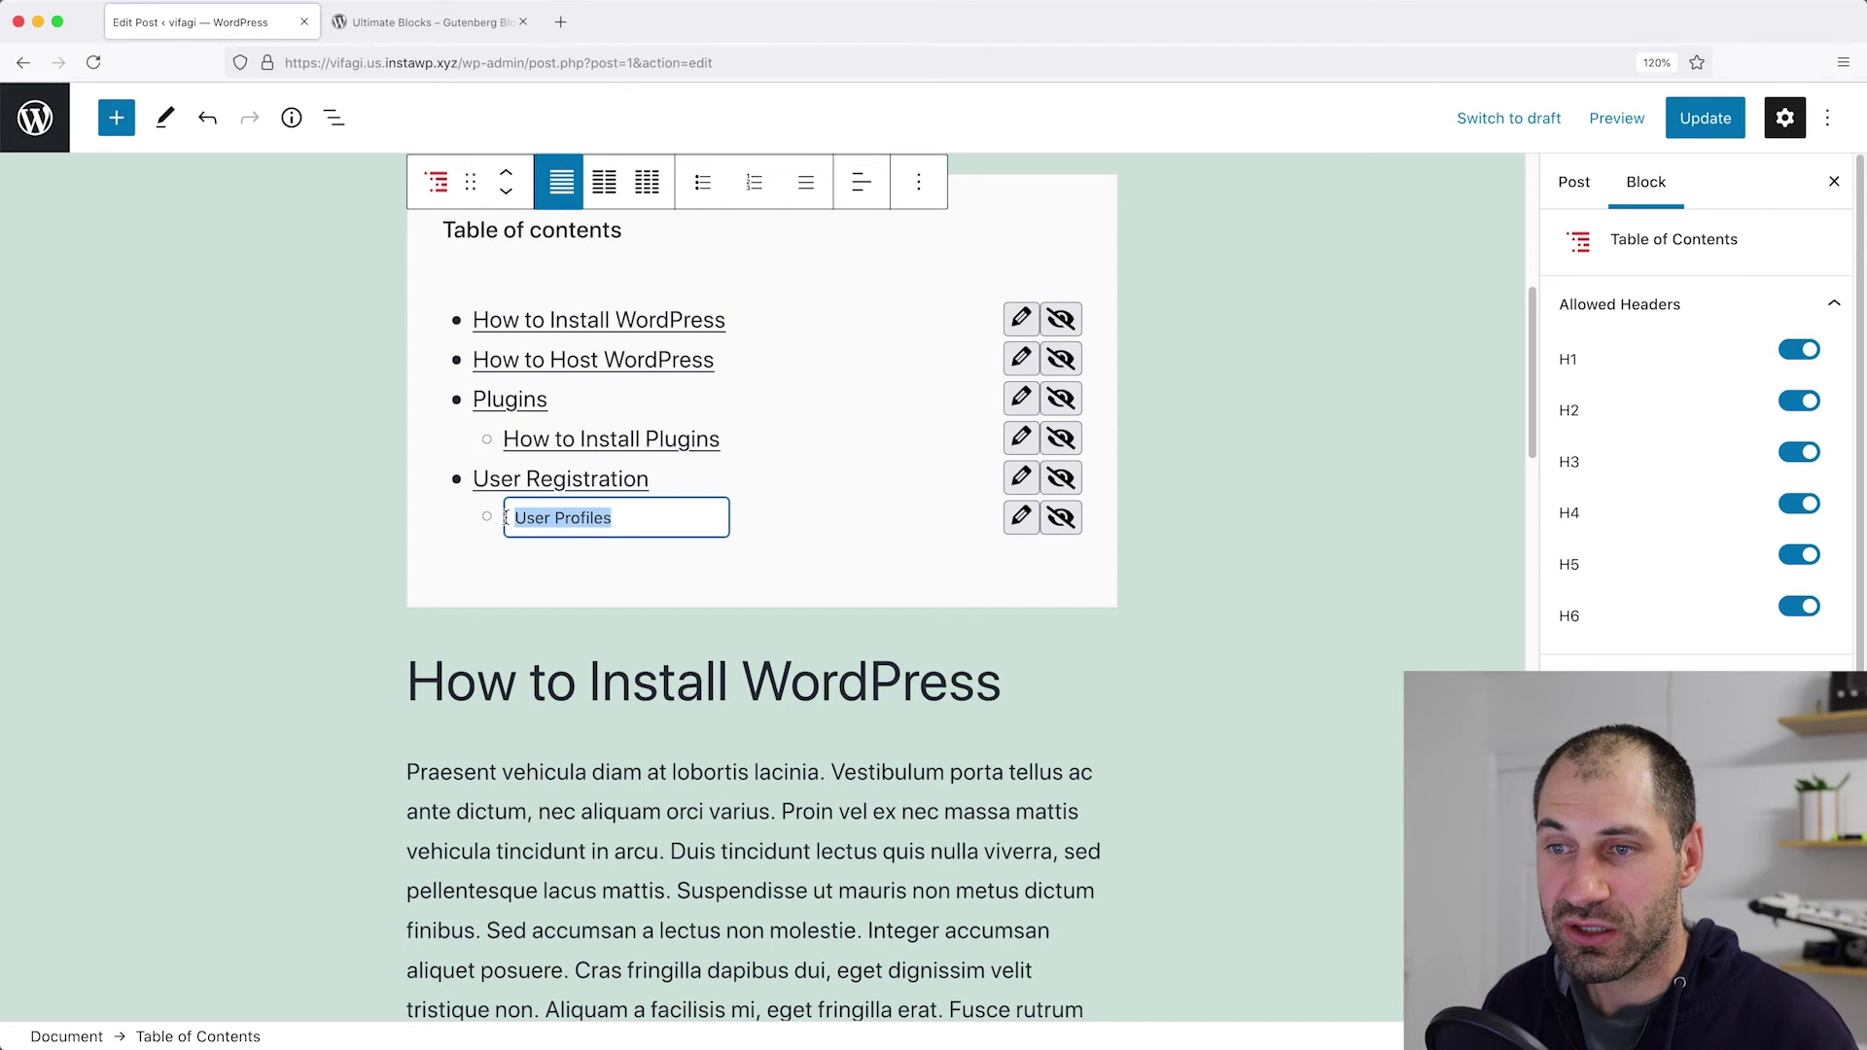
pyautogui.click(640, 518)
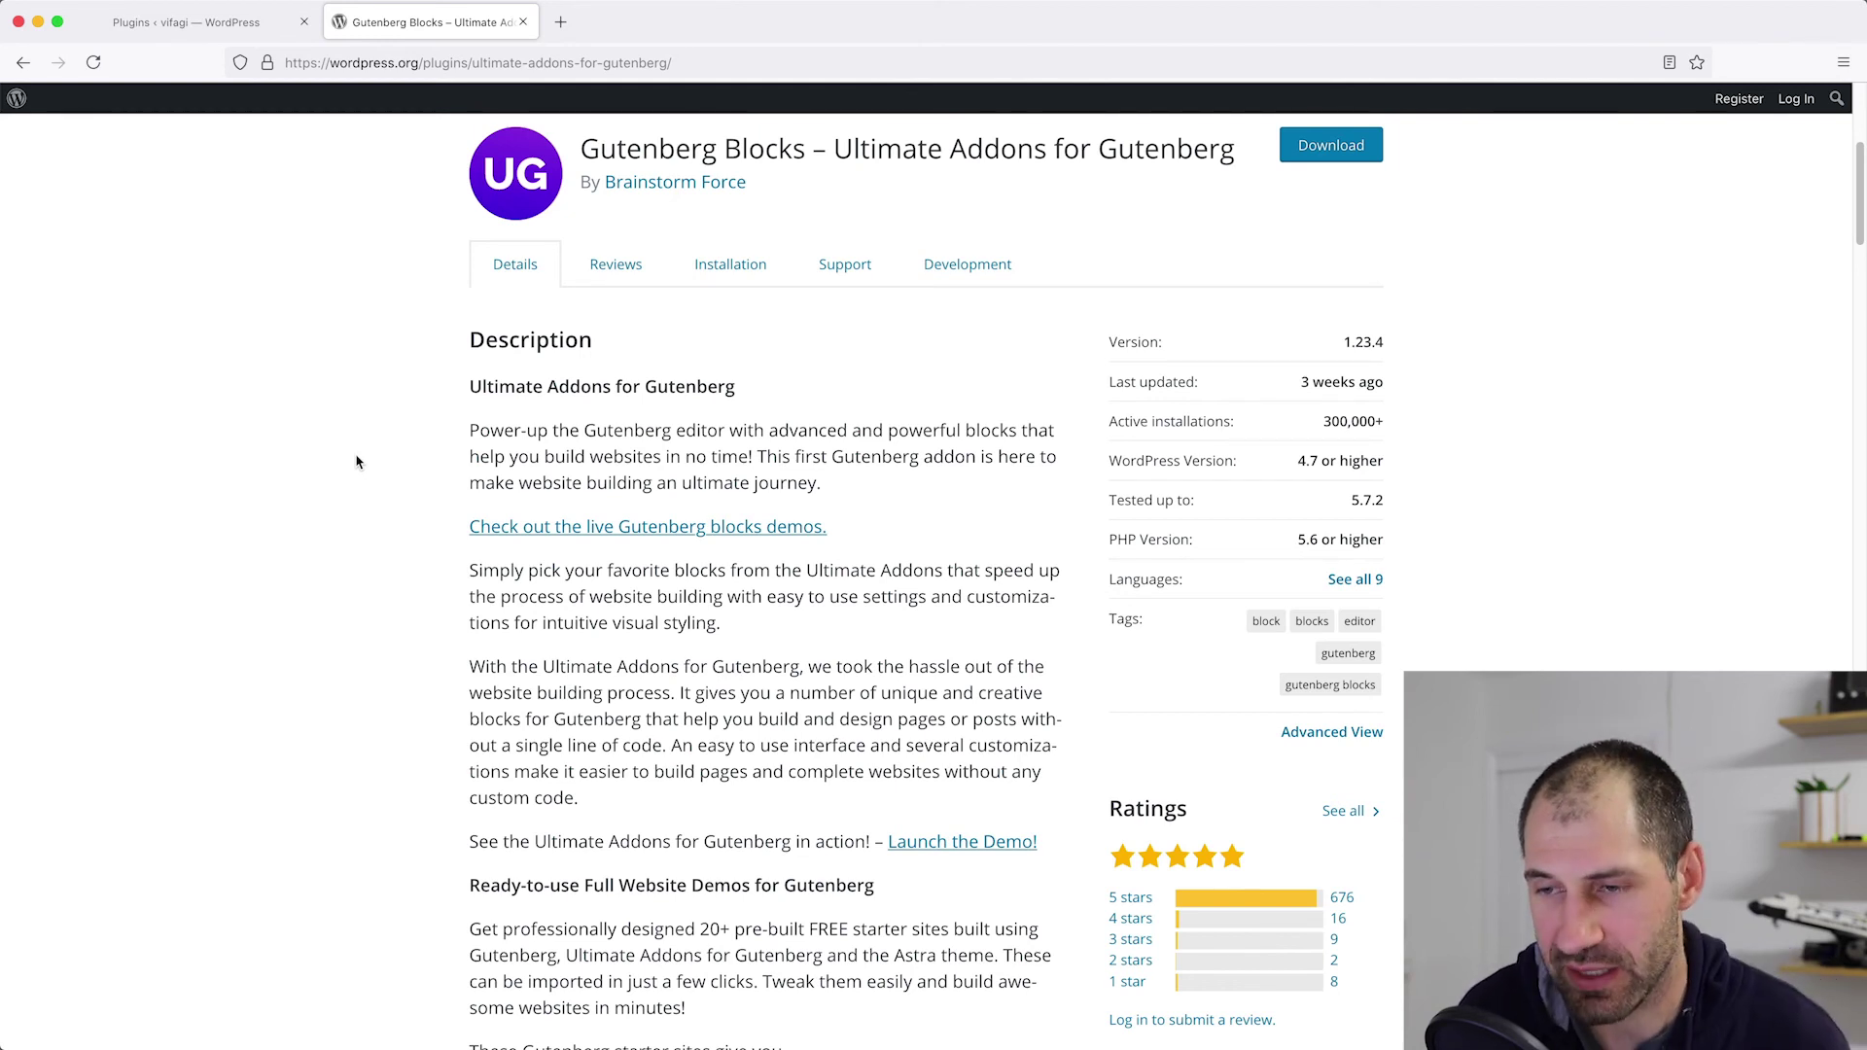
# Find the Ultimate Addons for Gutenberg plugin by its wordpress.org plugin address, install it on the site and activate it.
pyautogui.click(236, 34)
pyautogui.click(351, 161)
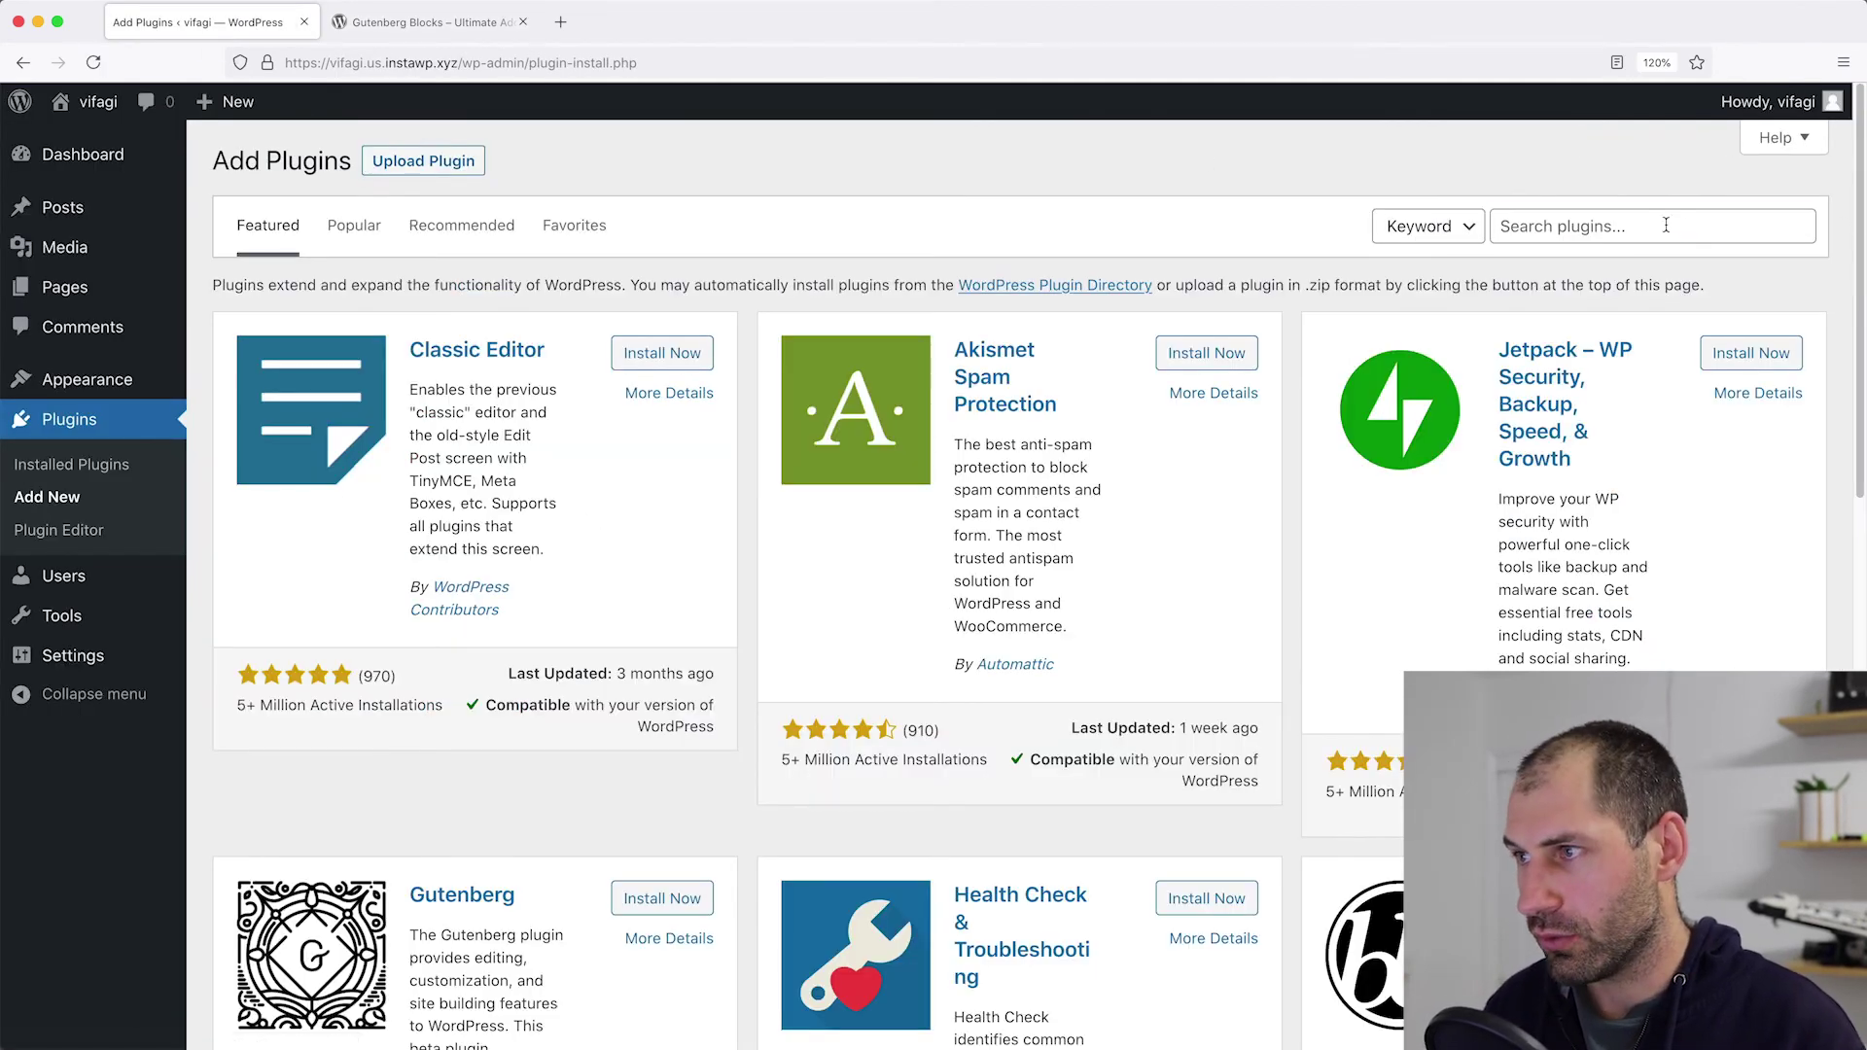
pyautogui.click(1666, 225)
pyautogui.hotkey('ctrl', 'v')
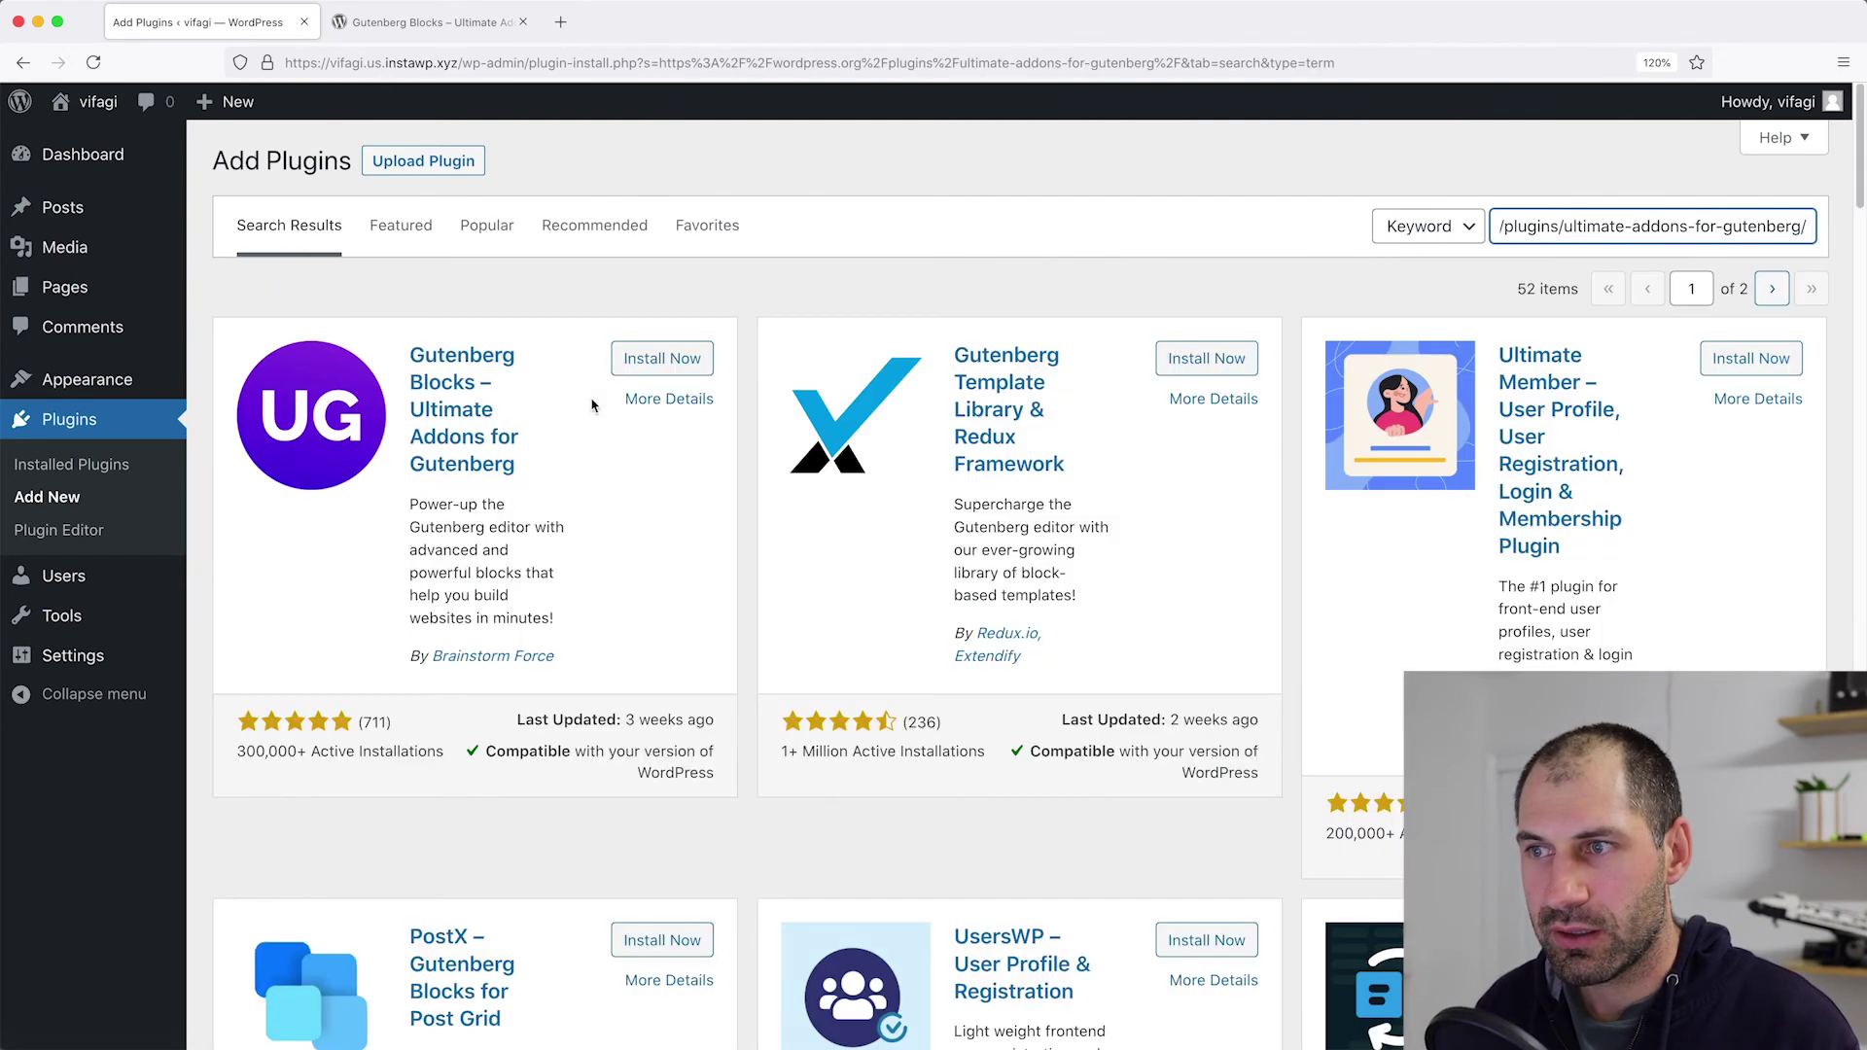
pyautogui.click(688, 365)
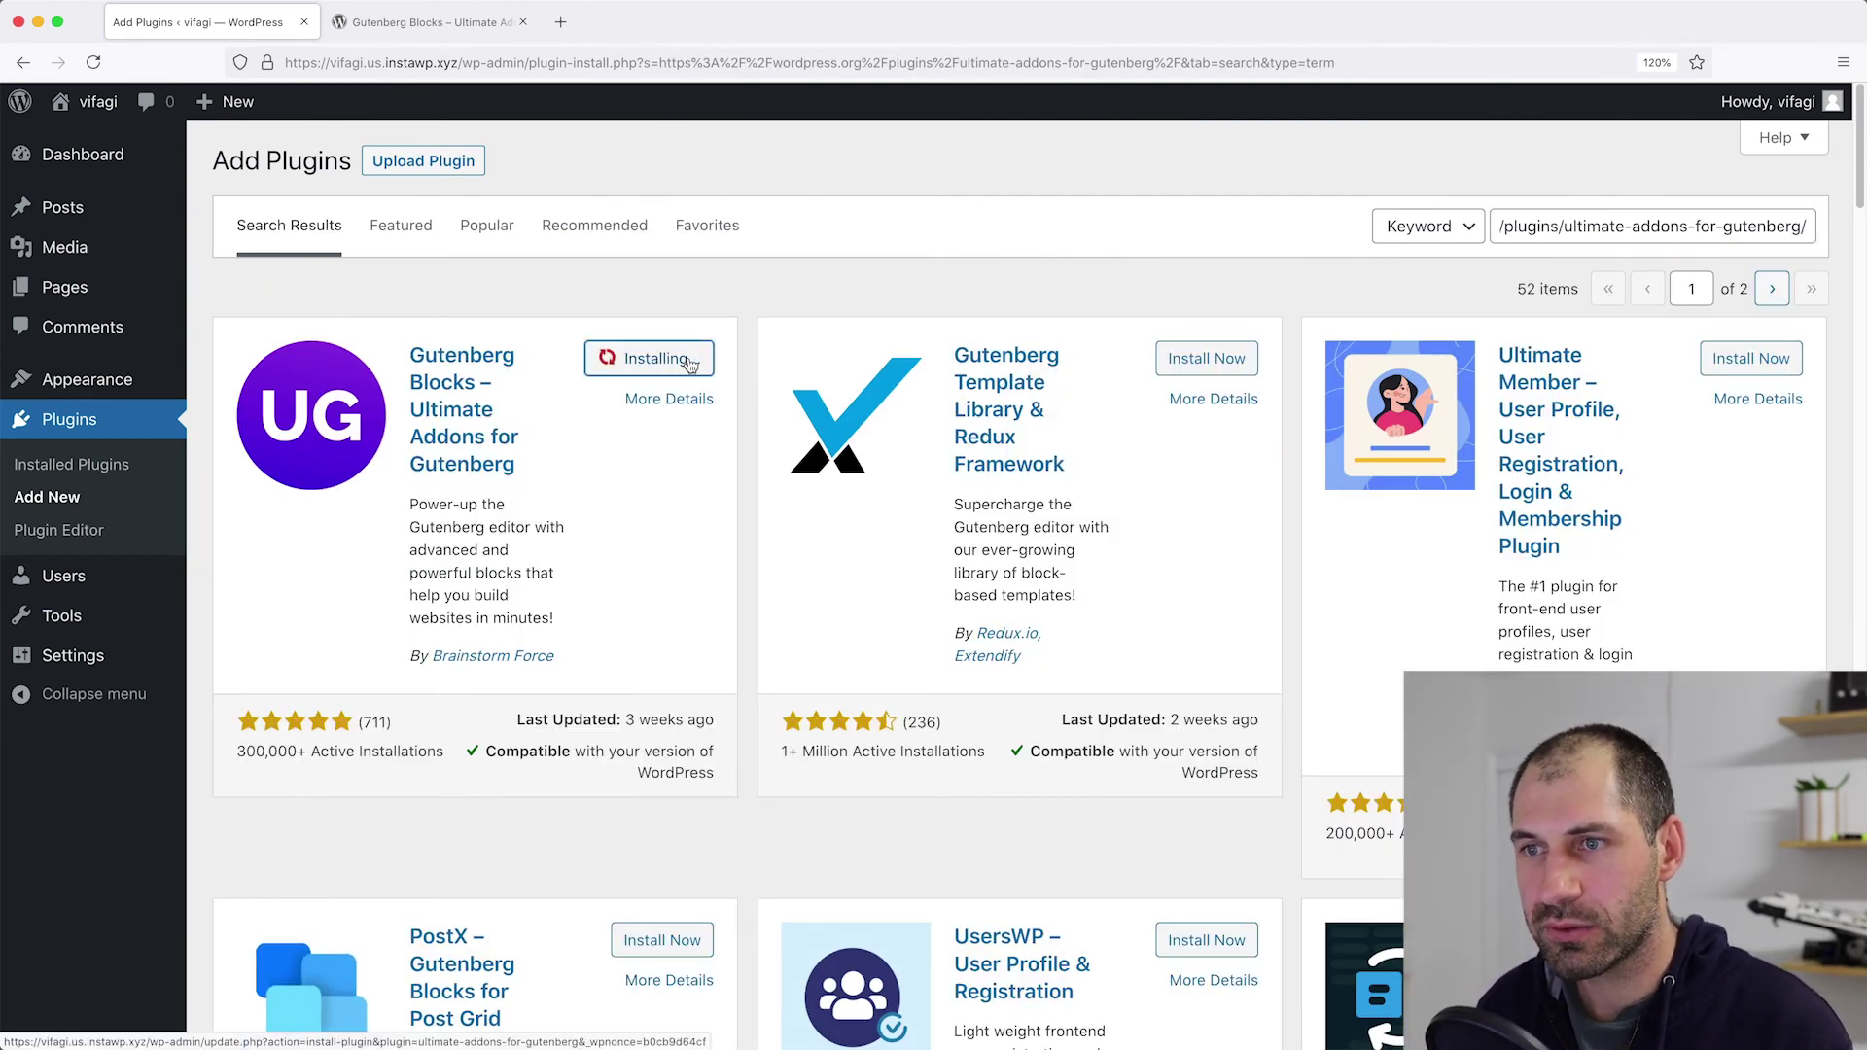
pyautogui.click(690, 362)
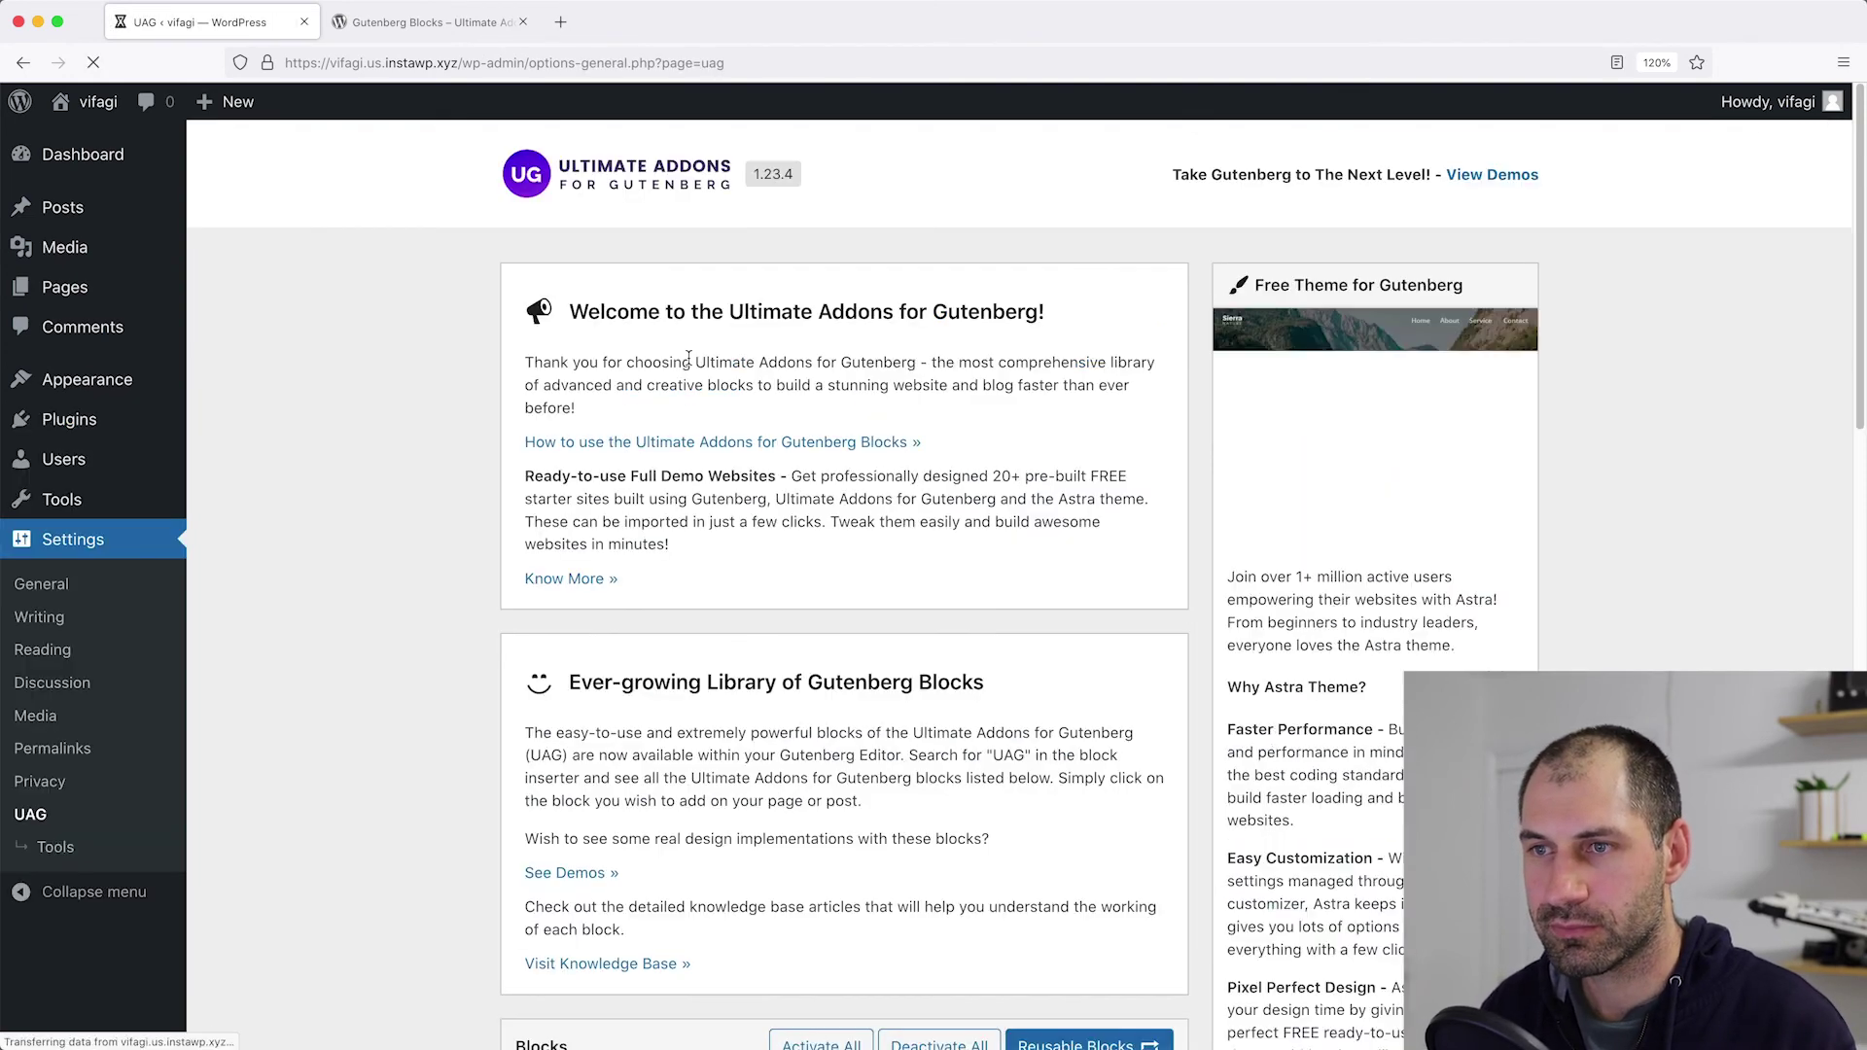
# Examine the list of blocks offered in the Ultimate Addons for Gutenberg settings, including Table of Contents.
pyautogui.scroll(-10, 508, 493)
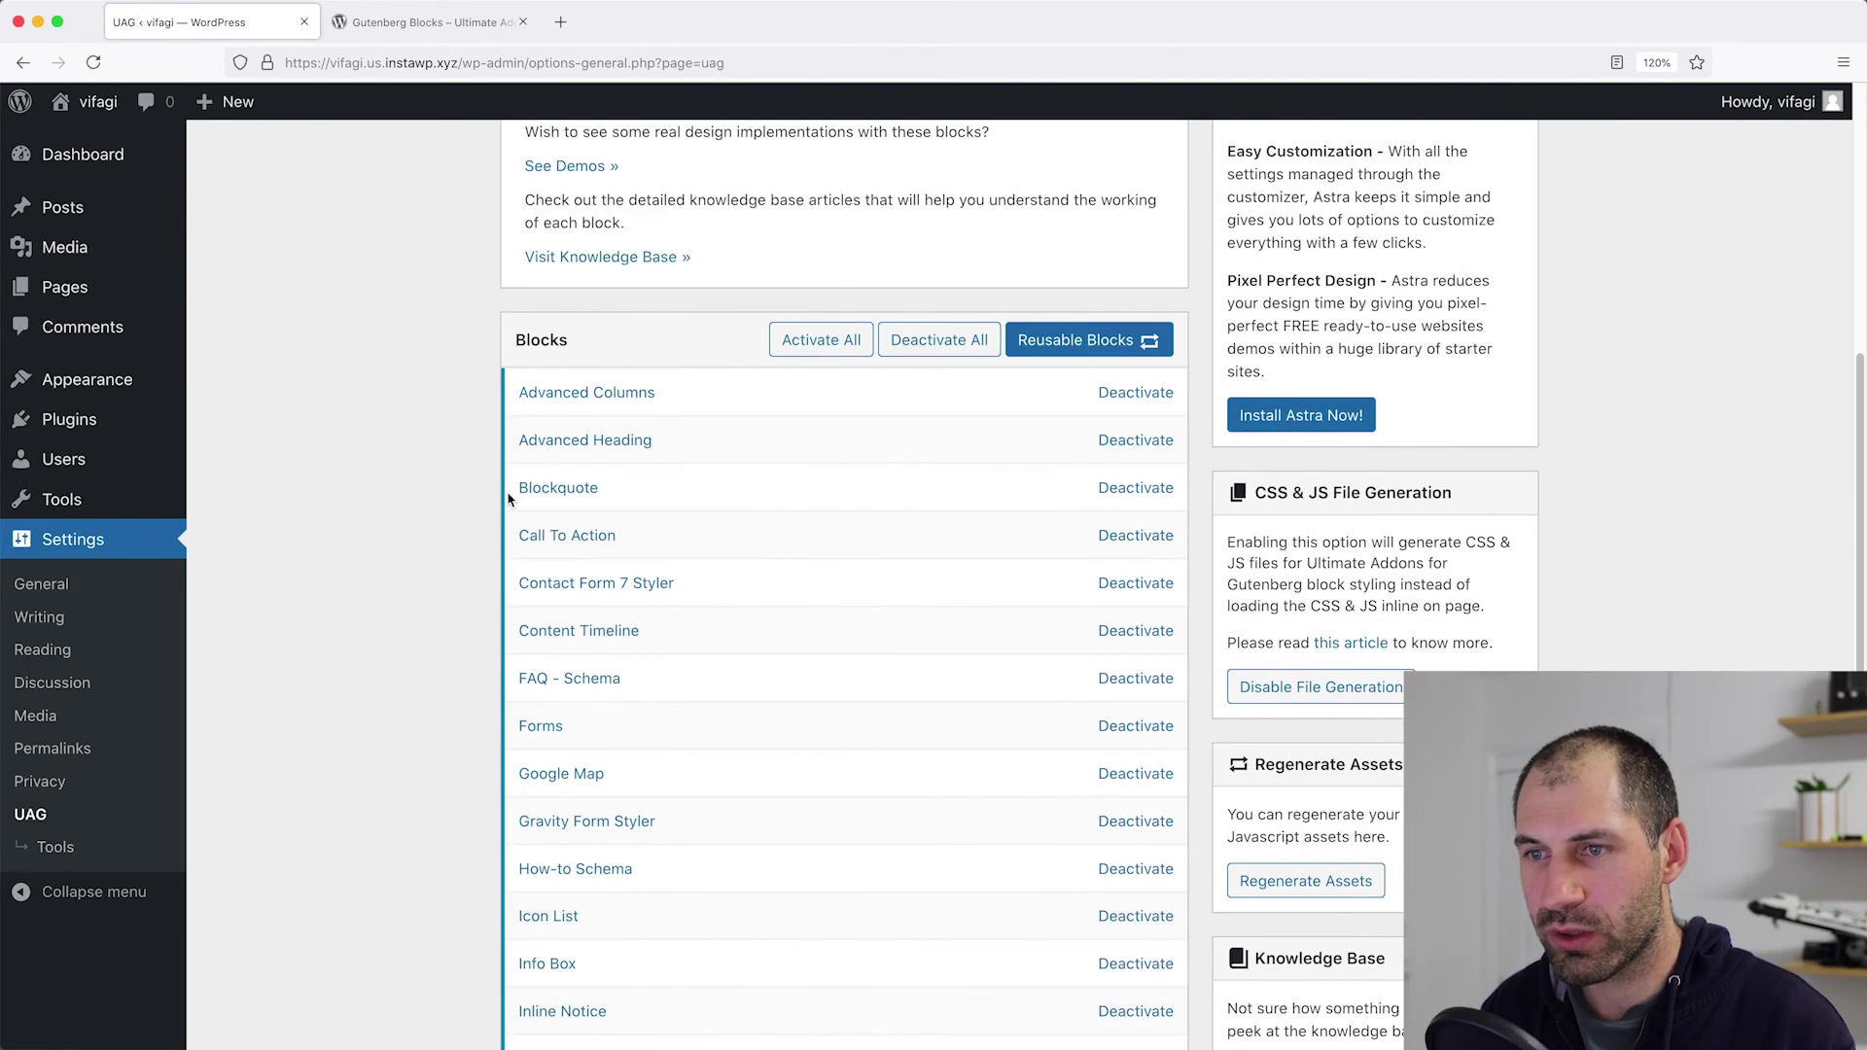
pyautogui.scroll(-13, 507, 502)
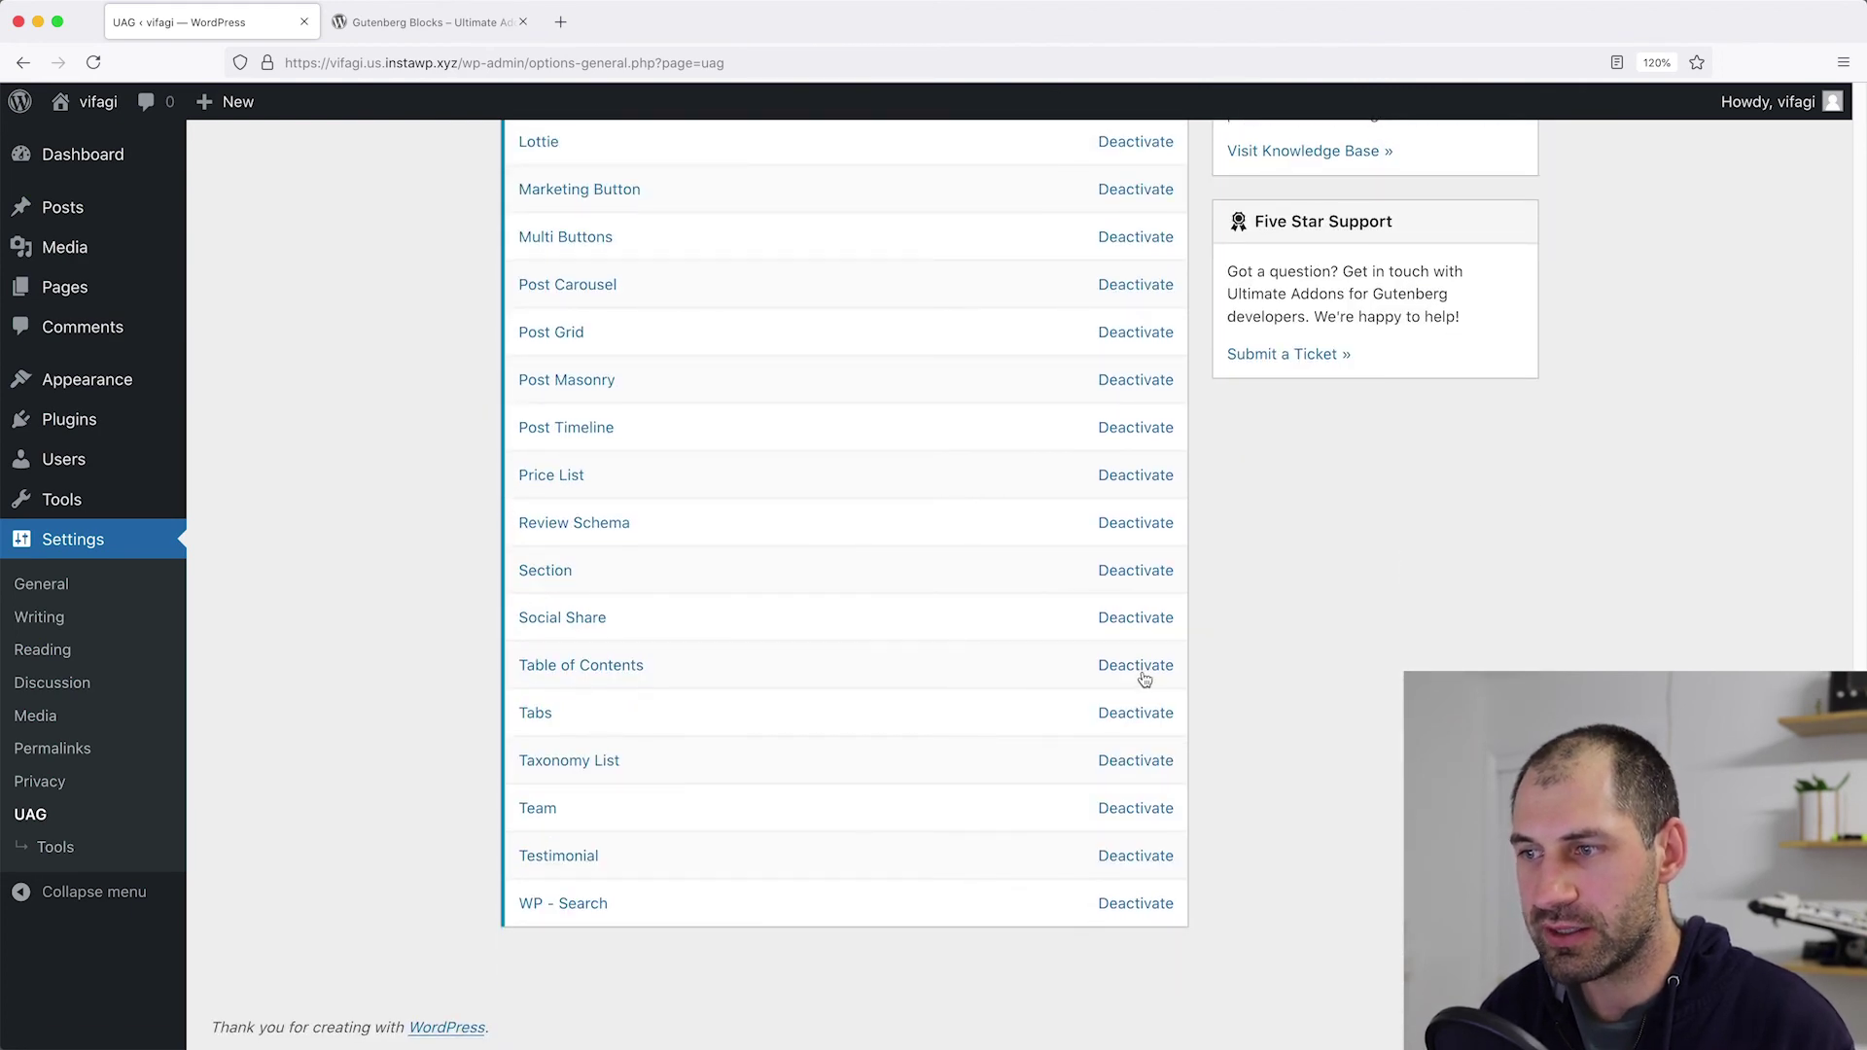
pyautogui.scroll(7, 726, 640)
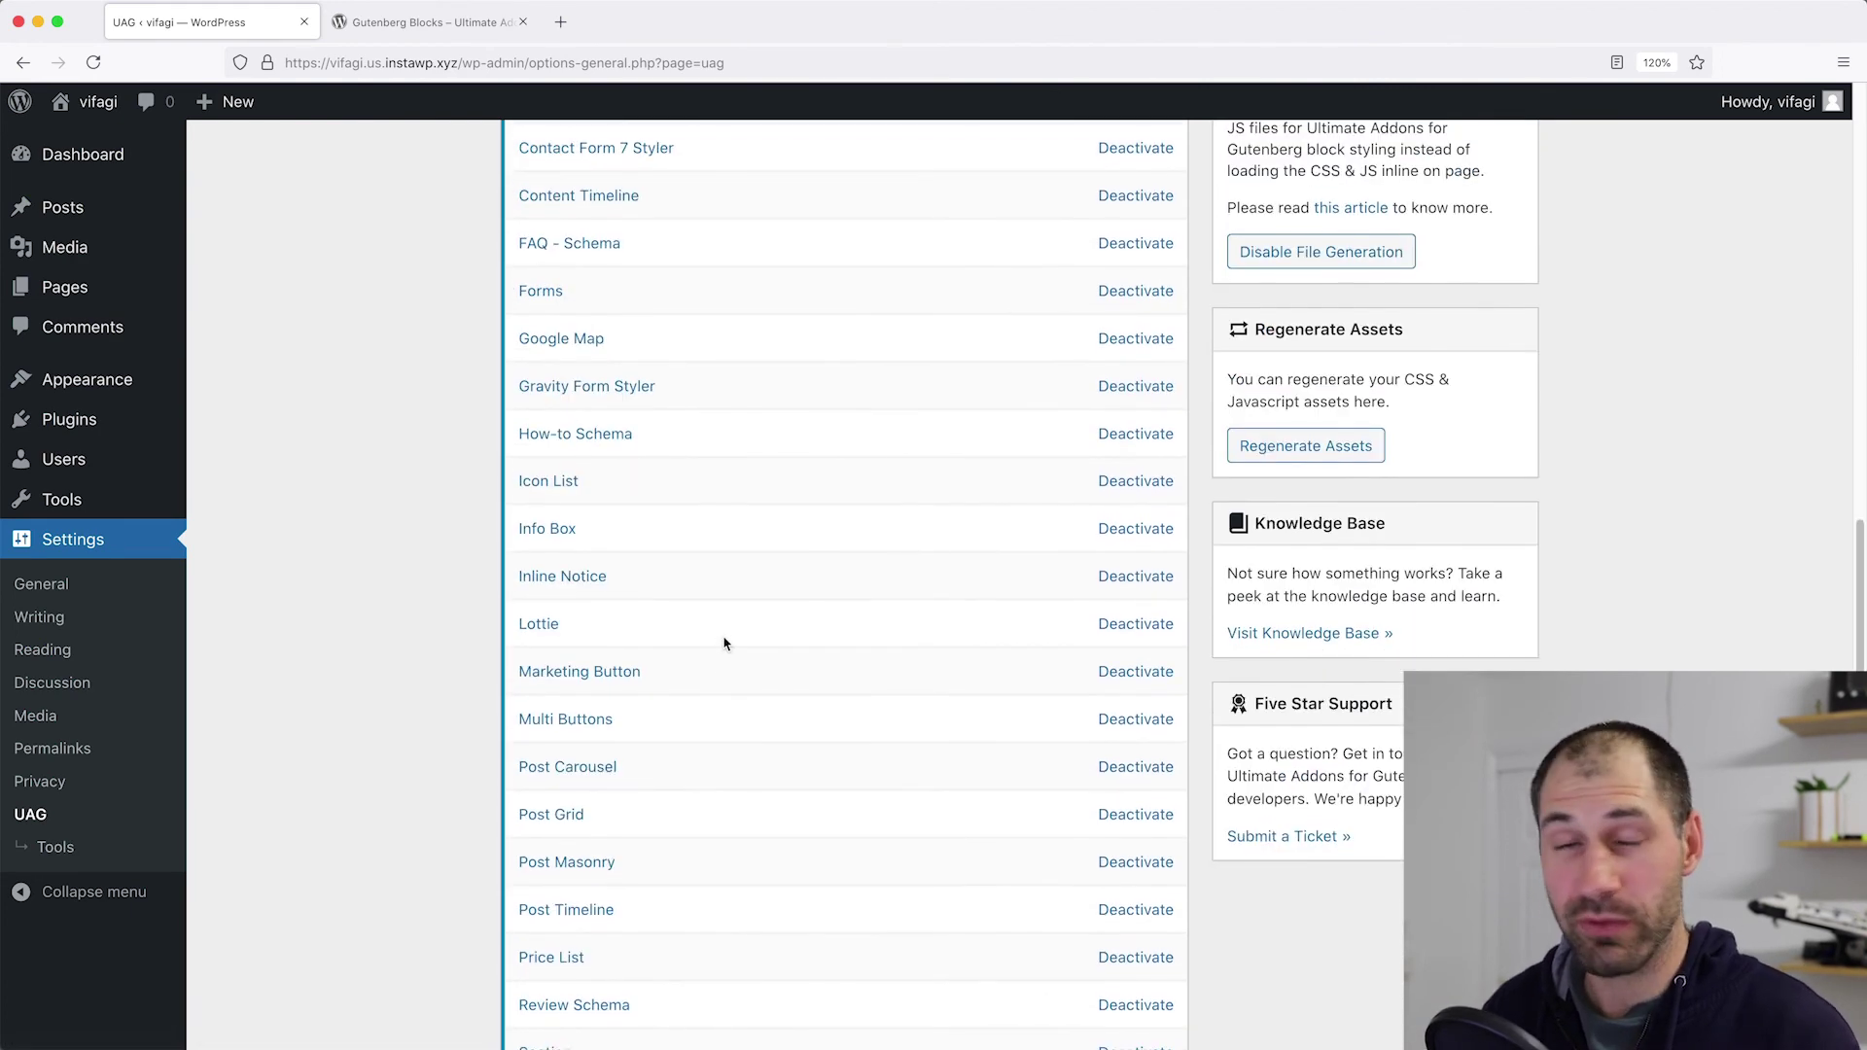
pyautogui.scroll(11, 706, 639)
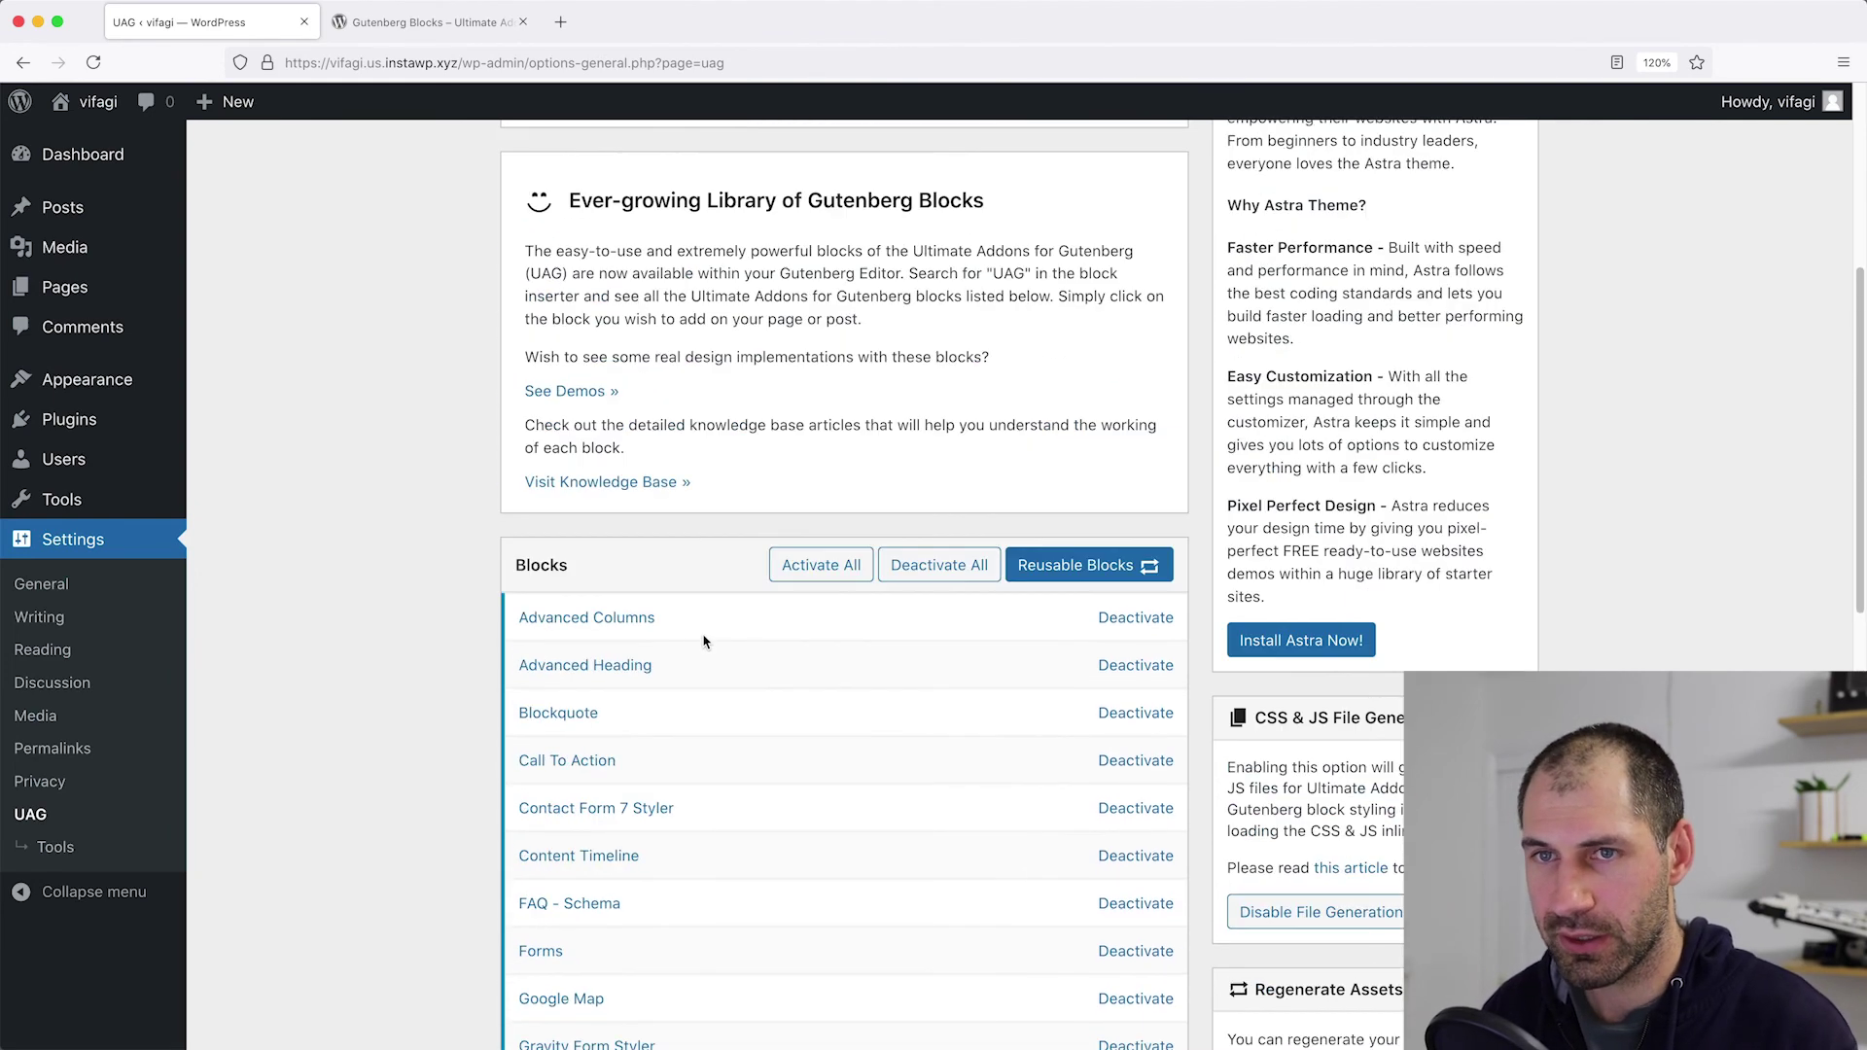
# Open the Hello world! post for editing and insert a Table of Contents block below the introductory paragraph.
pyautogui.click(98, 211)
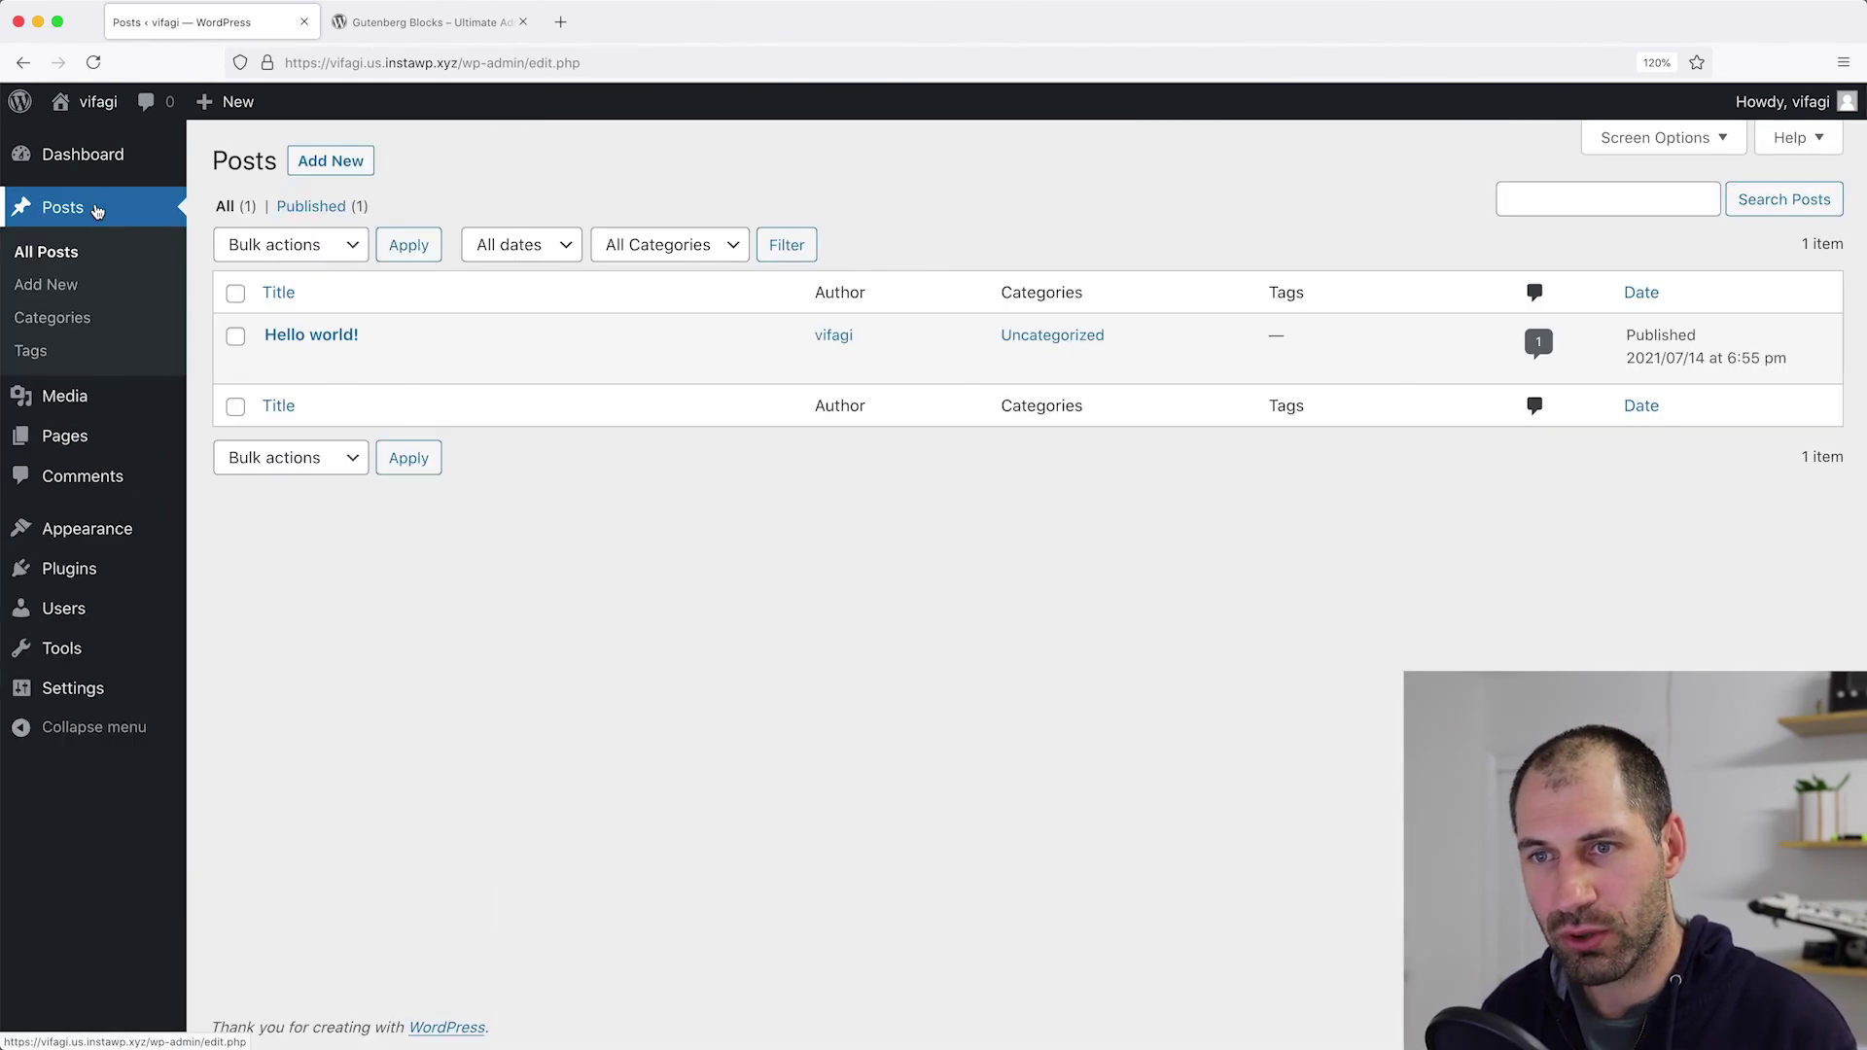
pyautogui.click(279, 365)
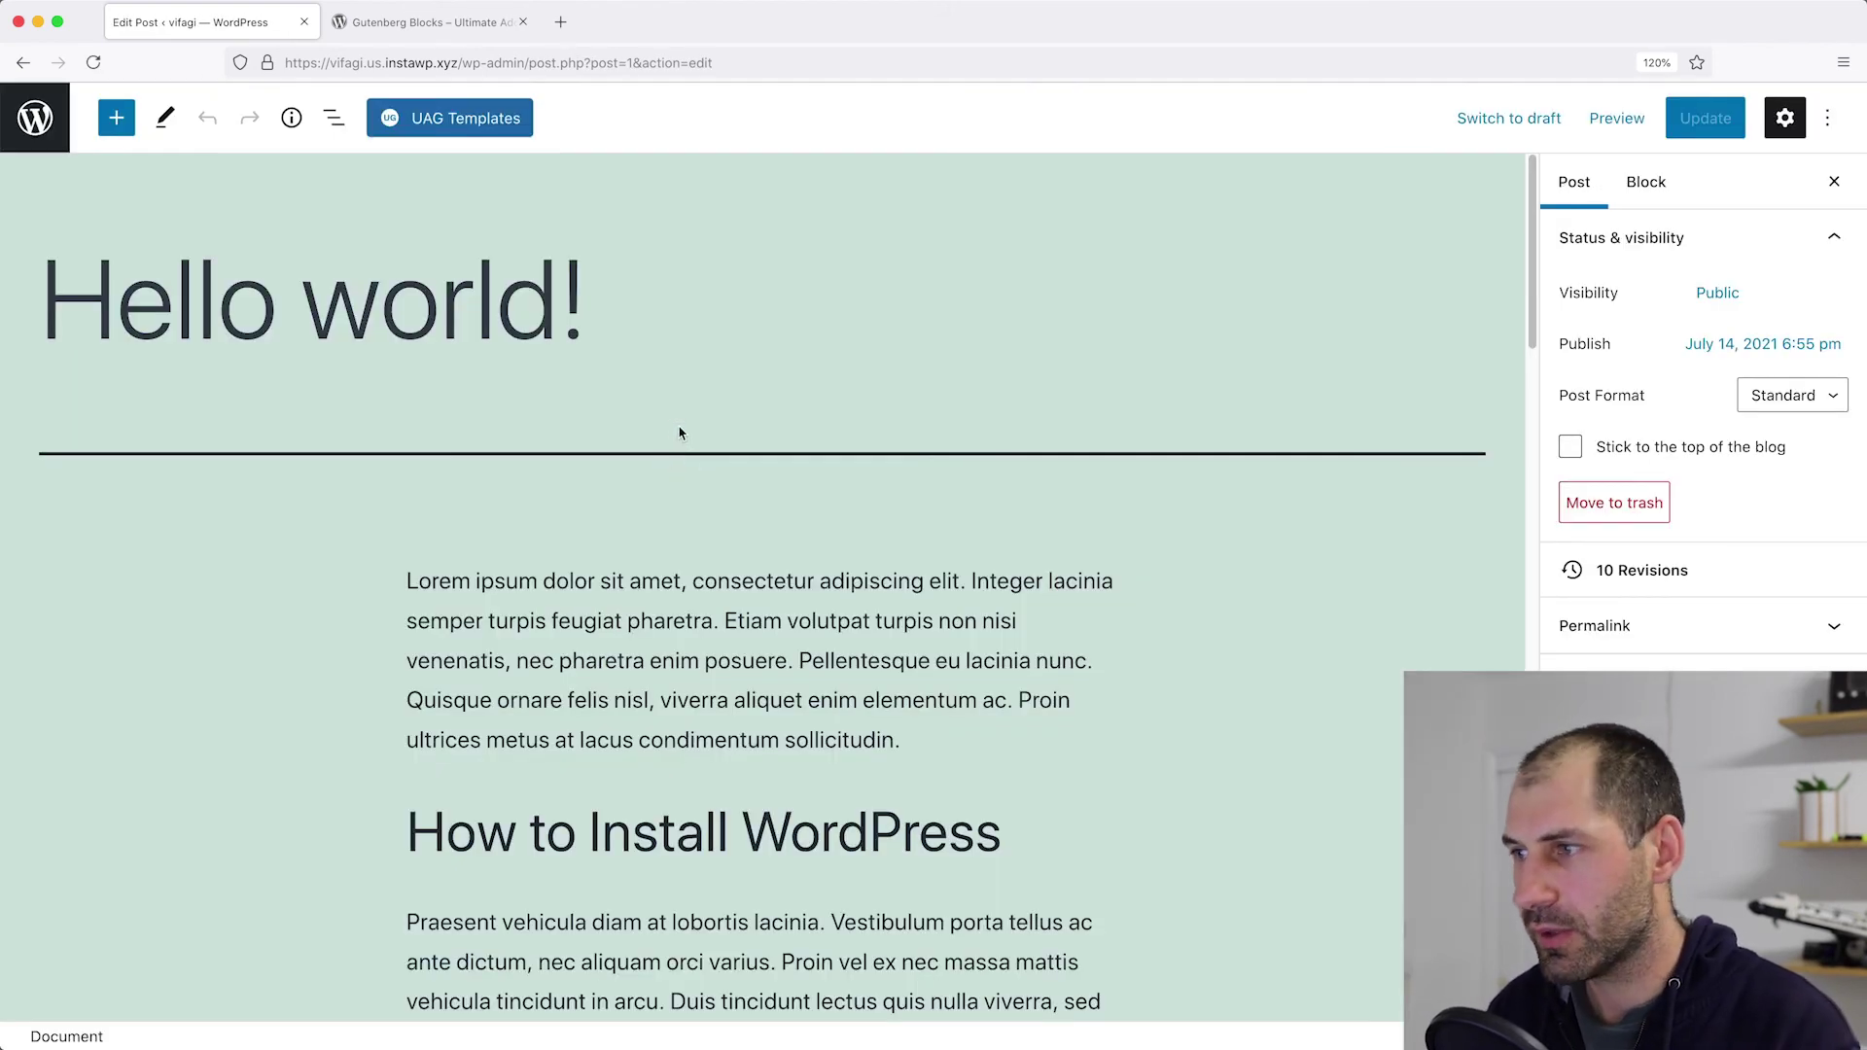
pyautogui.scroll(-3, 696, 446)
pyautogui.click(925, 475)
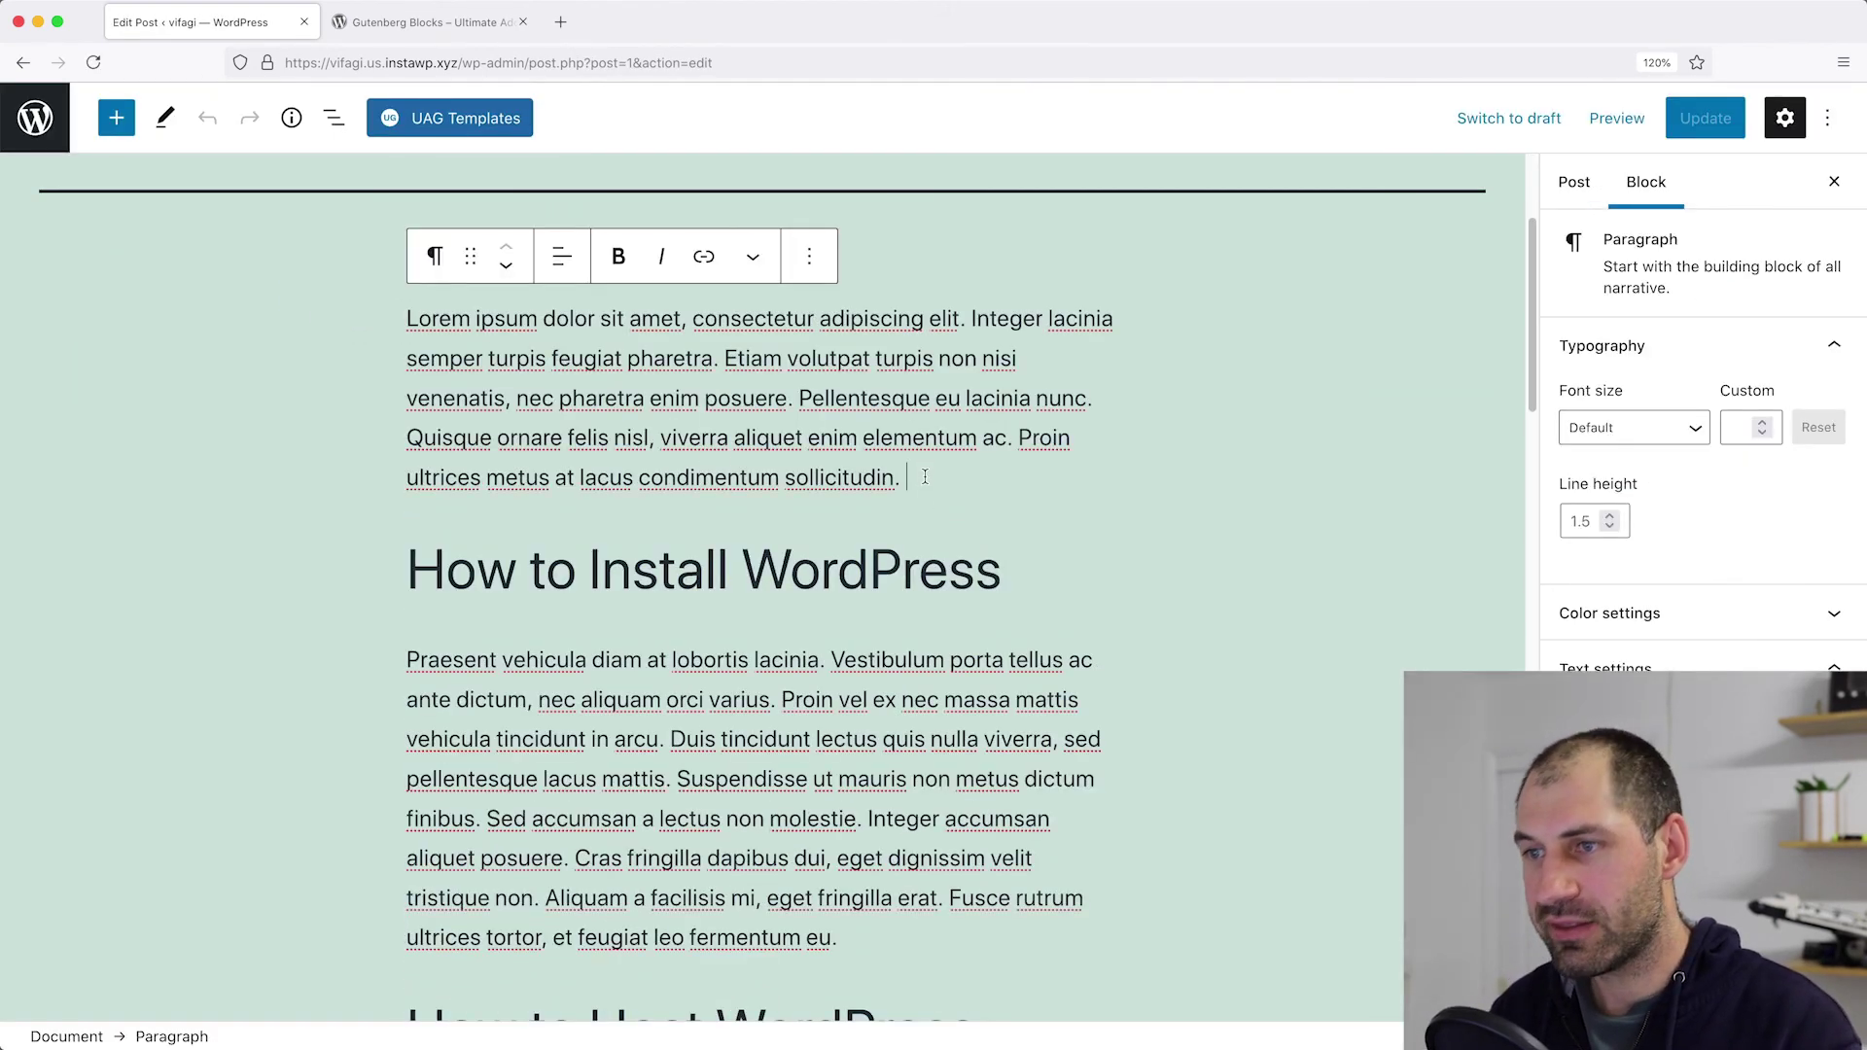
pyautogui.press('Return')
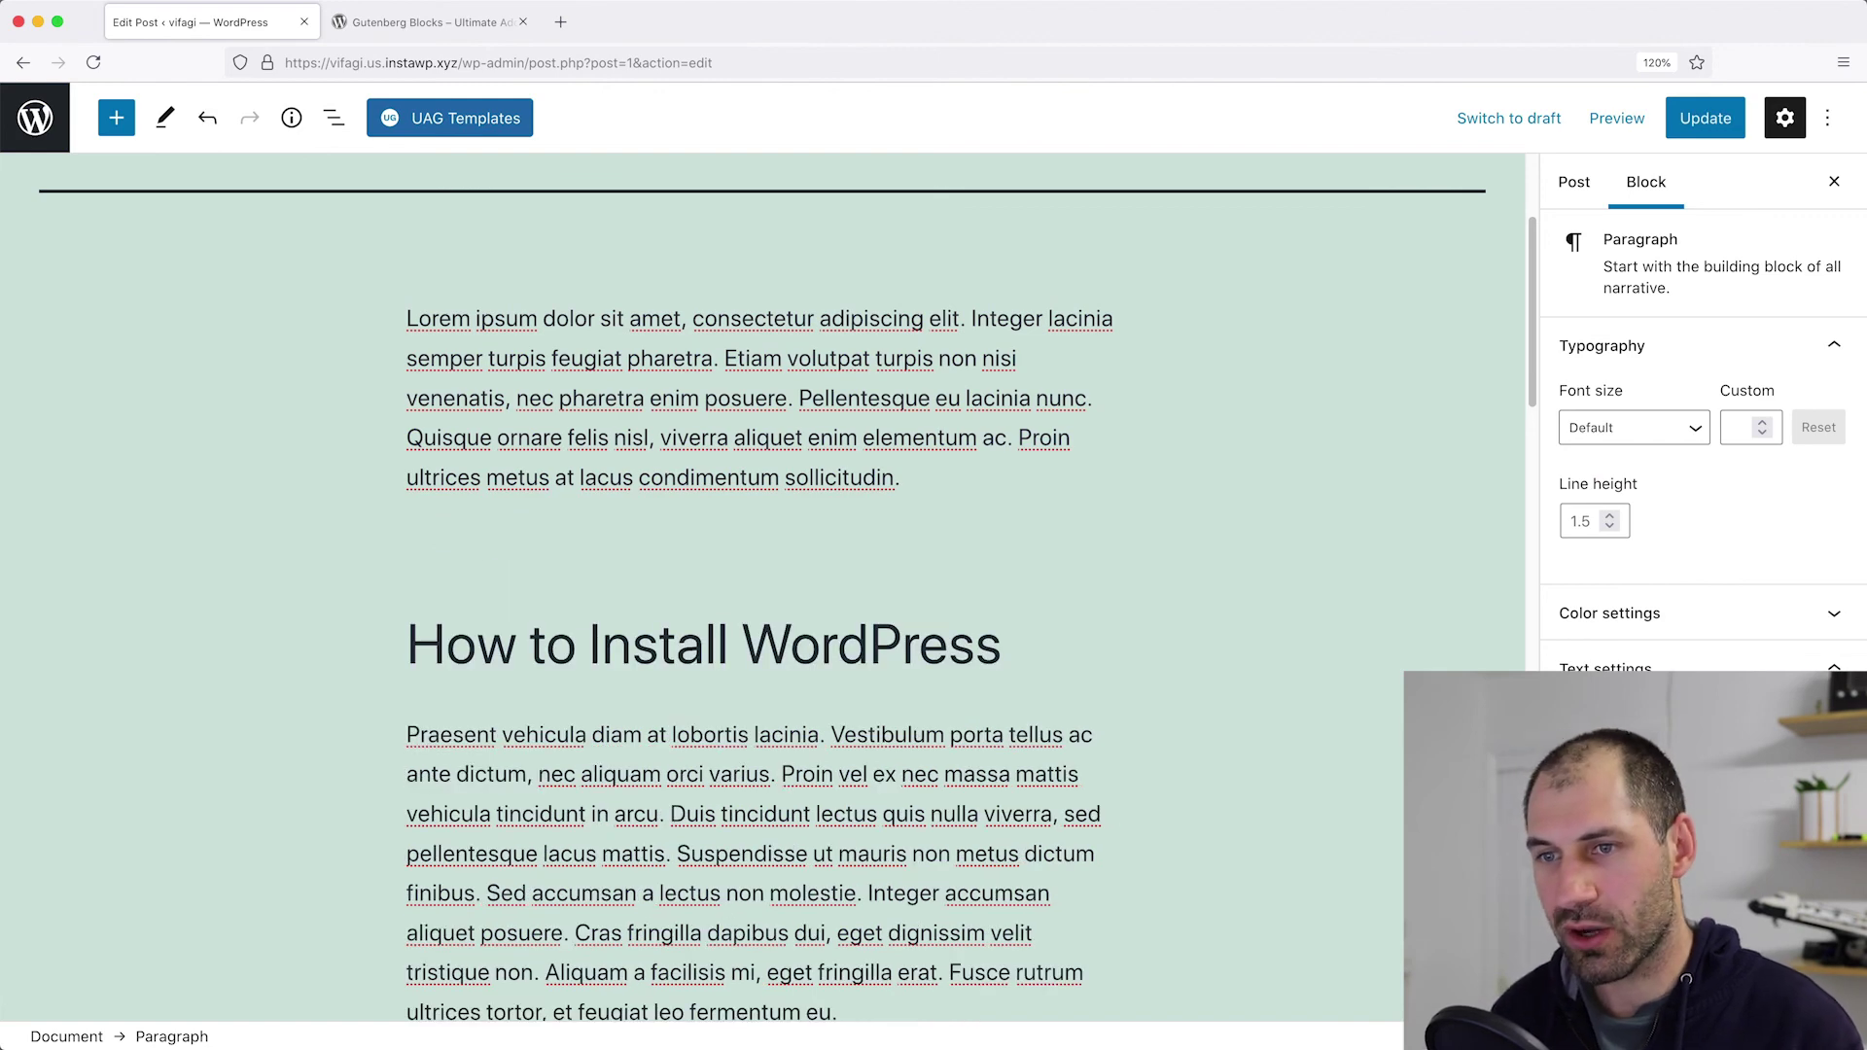
pyautogui.write('/table')
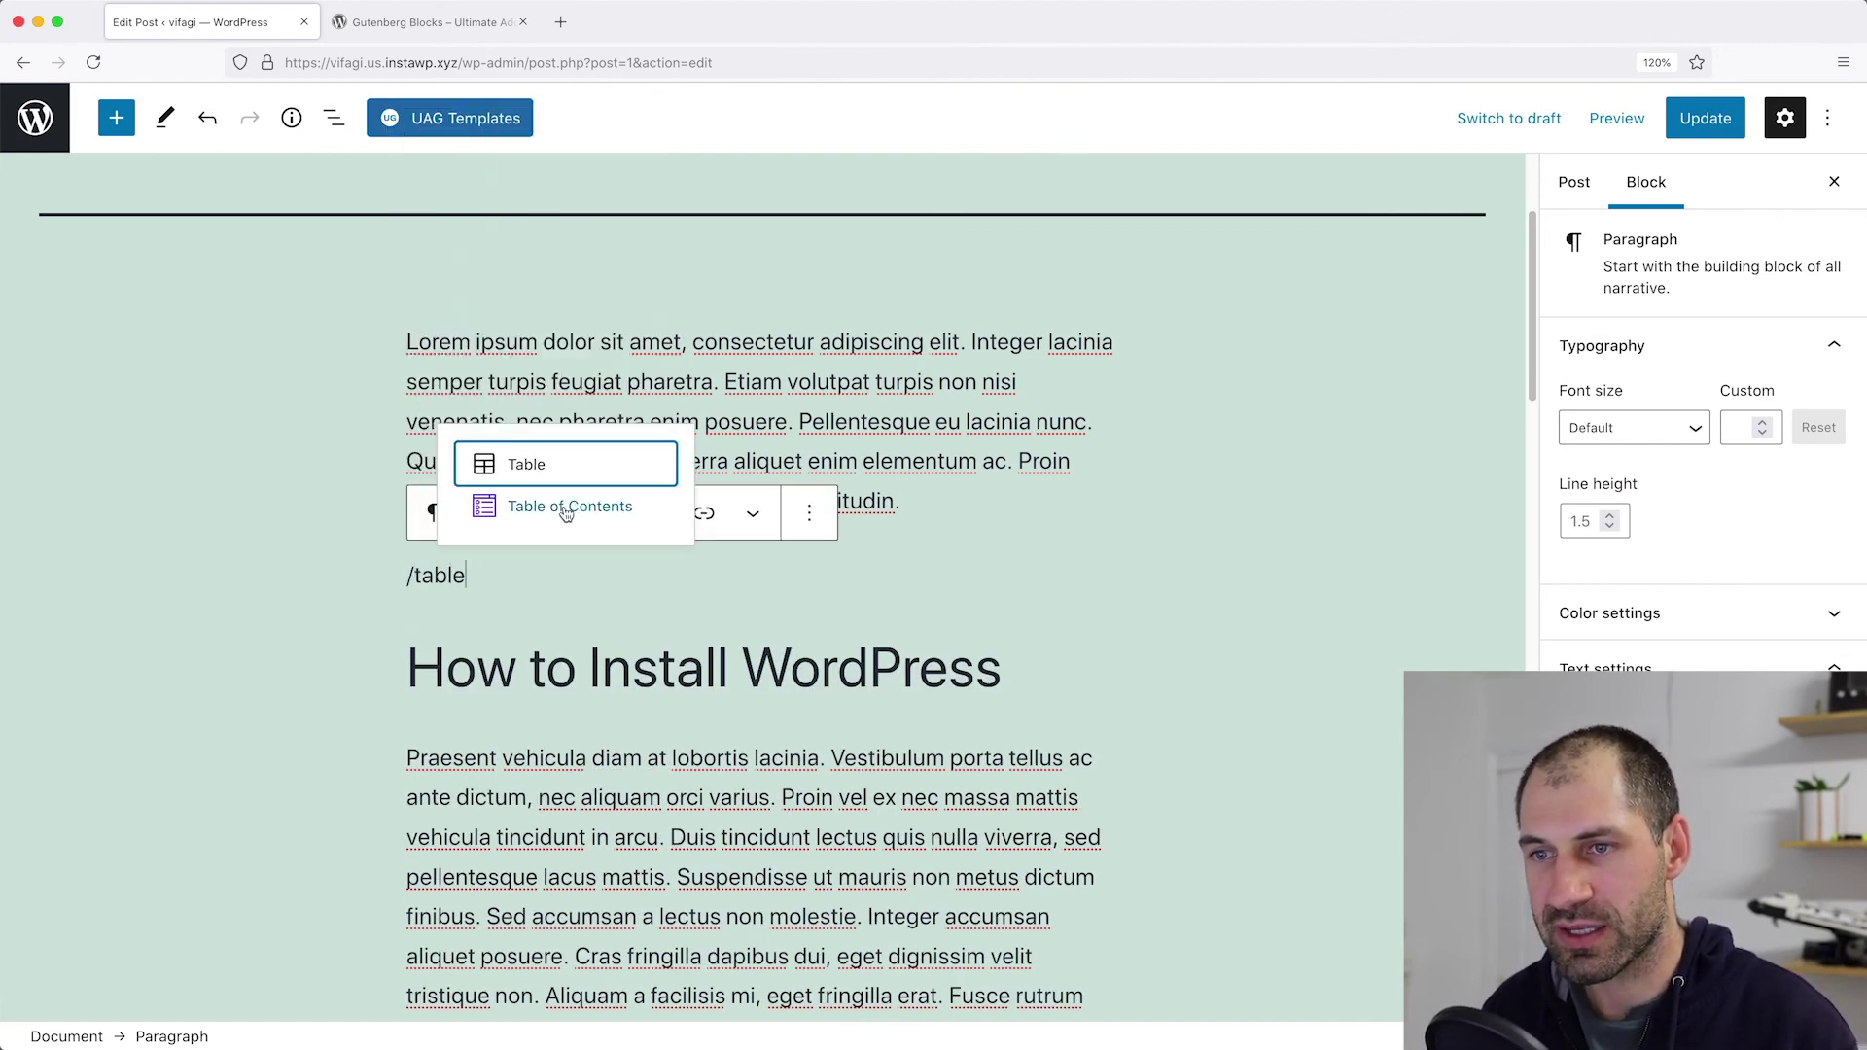
pyautogui.click(488, 507)
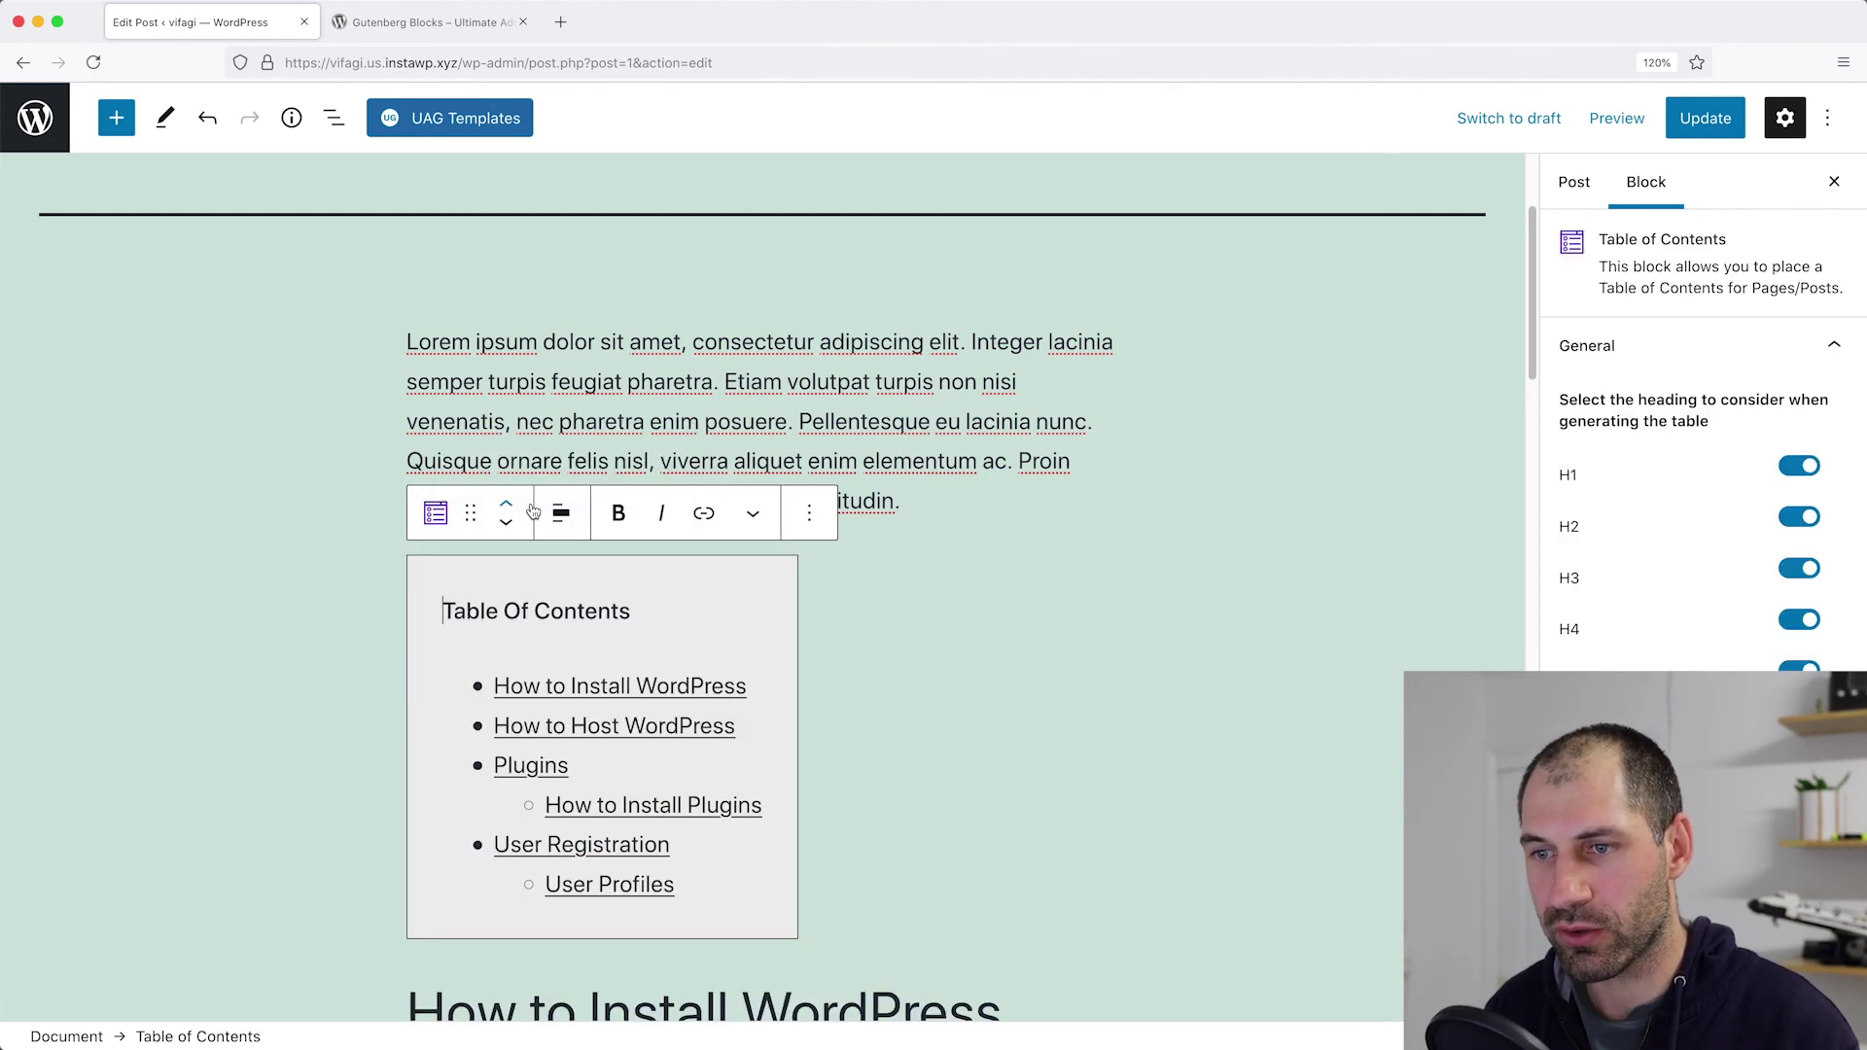
# Examine the Table of Contents block's title and its heading, scroll, content and style settings.
pyautogui.scroll(-1, 662, 555)
pyautogui.moveTo(630, 539); pyautogui.dragTo(434, 546)
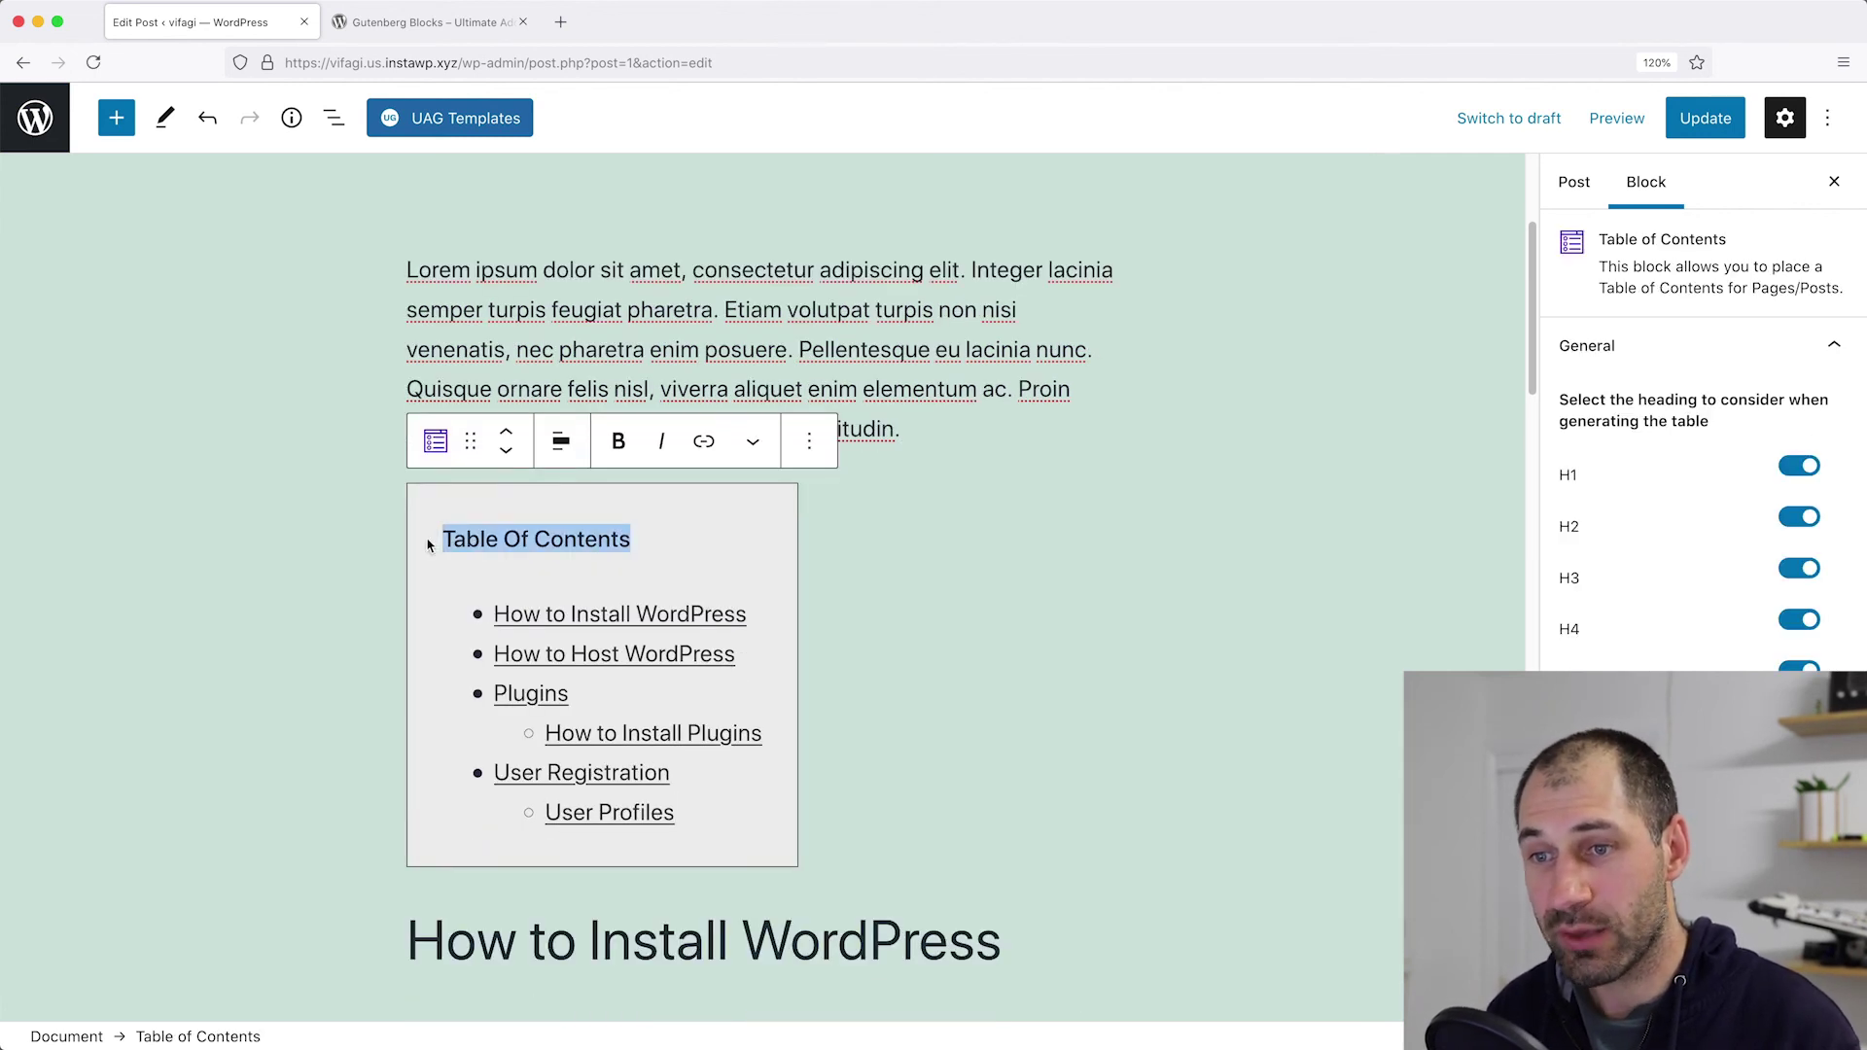
pyautogui.click(485, 542)
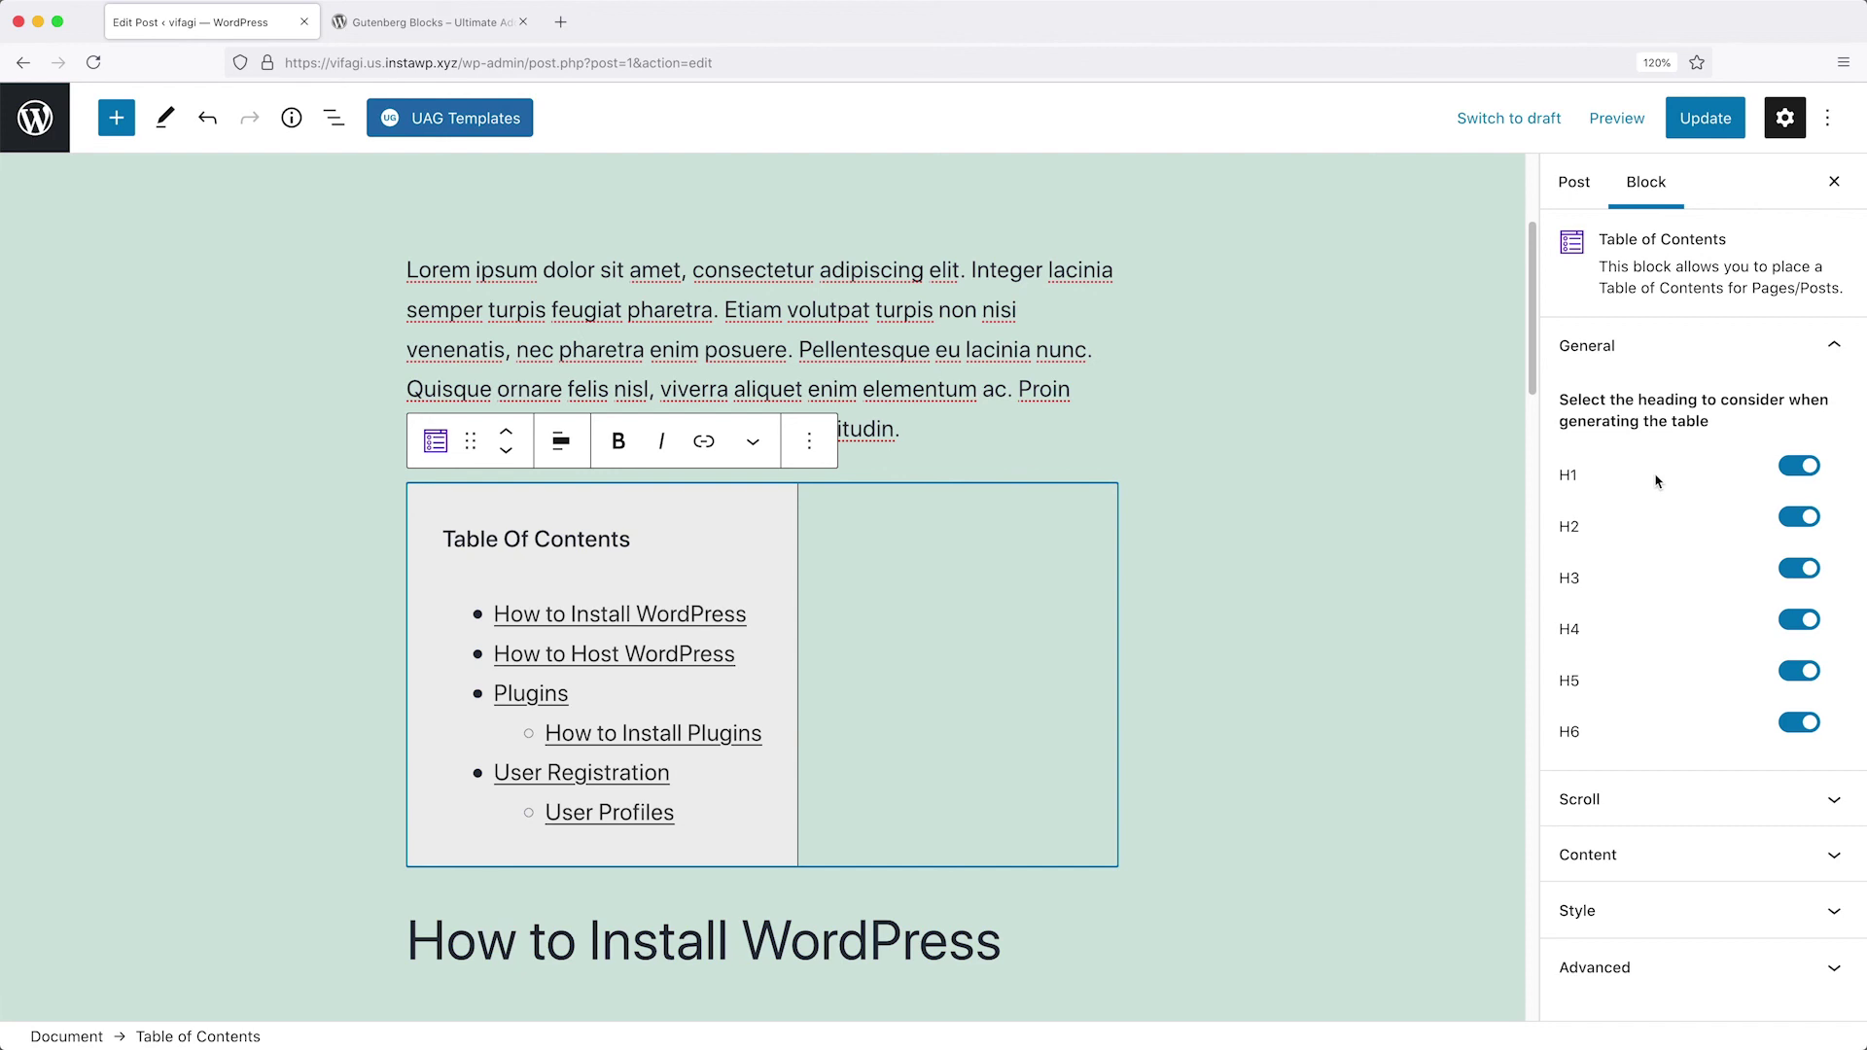
pyautogui.click(1659, 803)
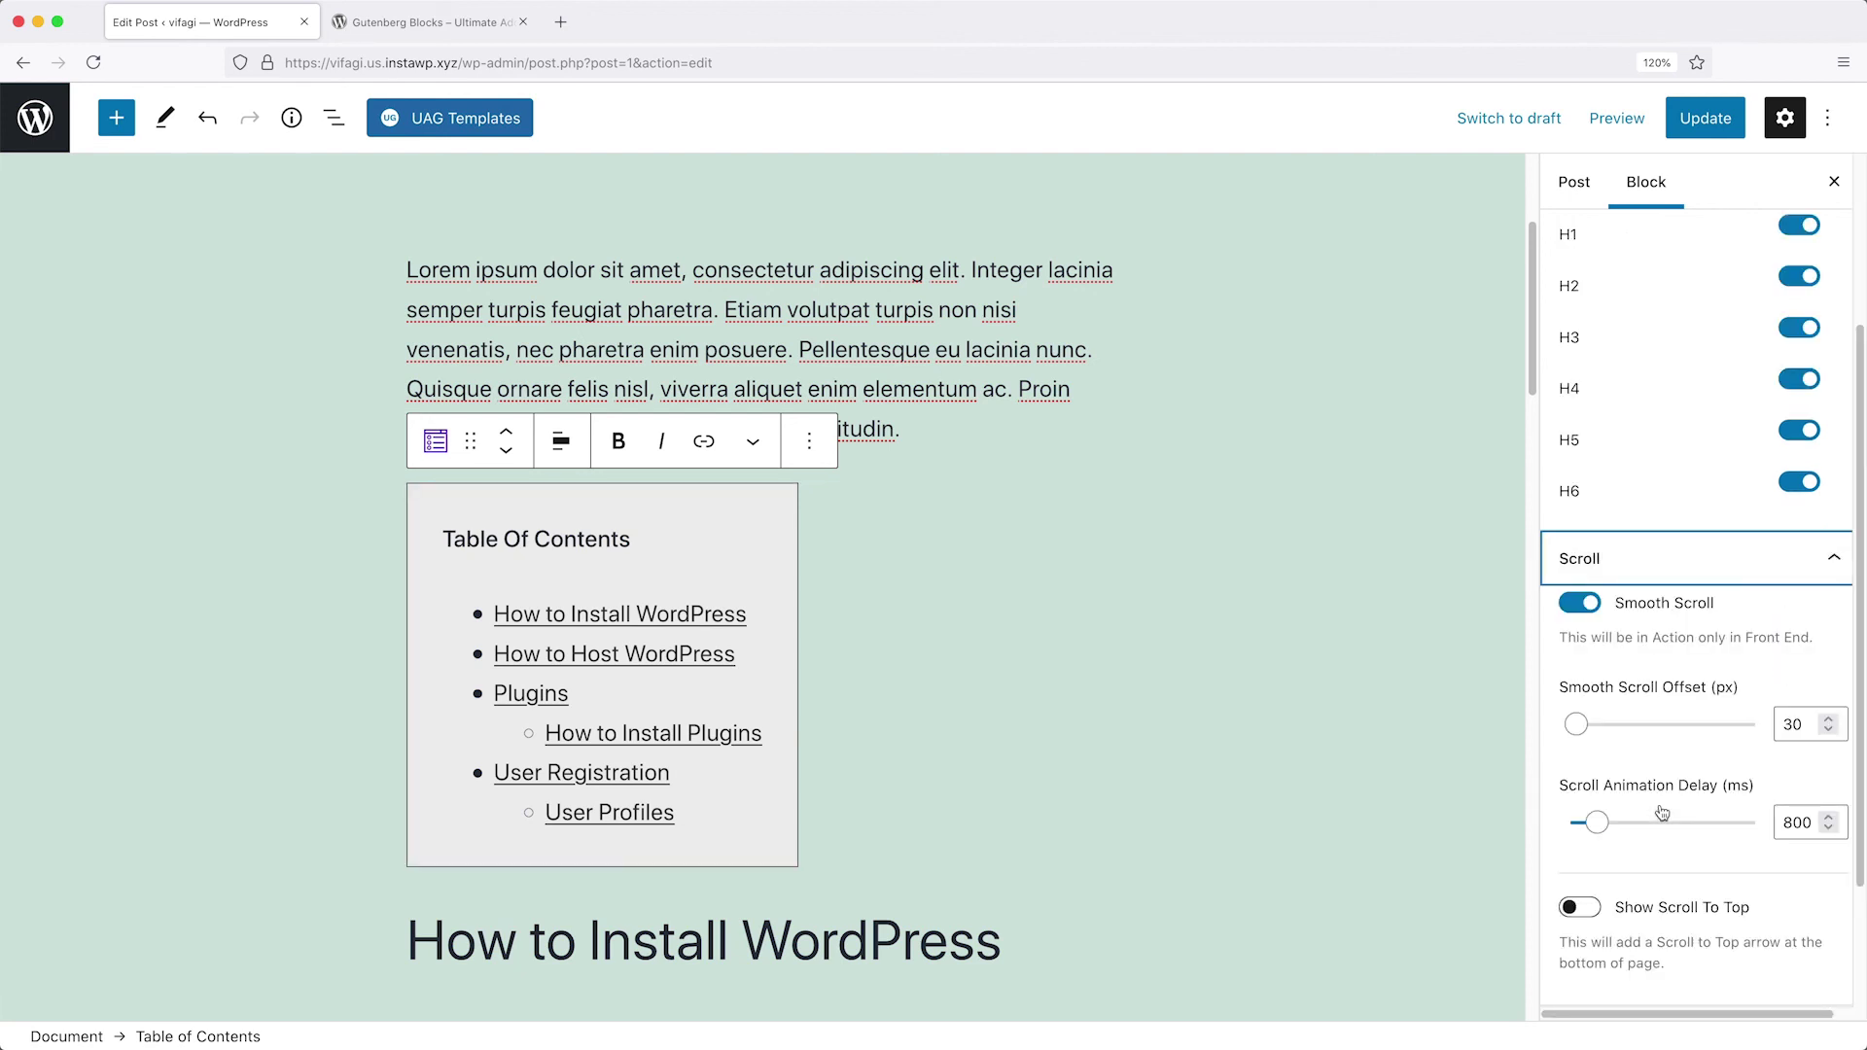
pyautogui.click(1630, 866)
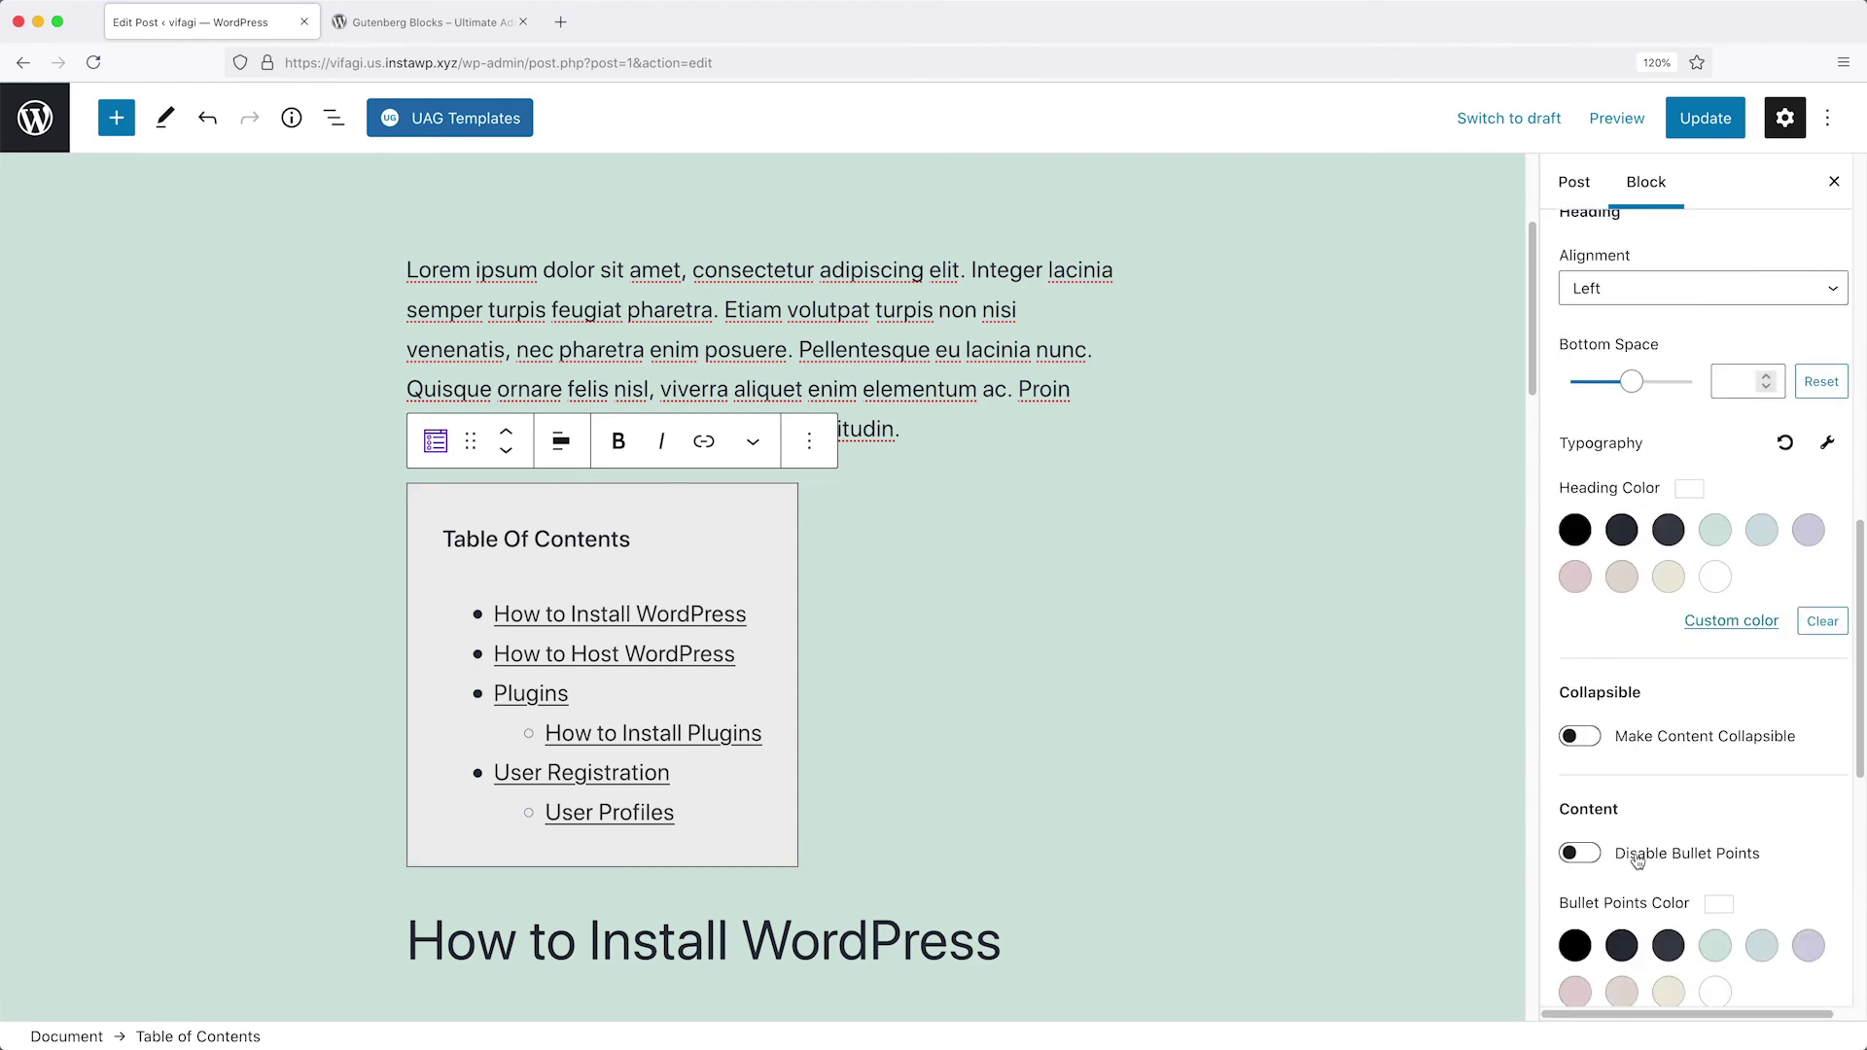
pyautogui.scroll(-3, 1673, 526)
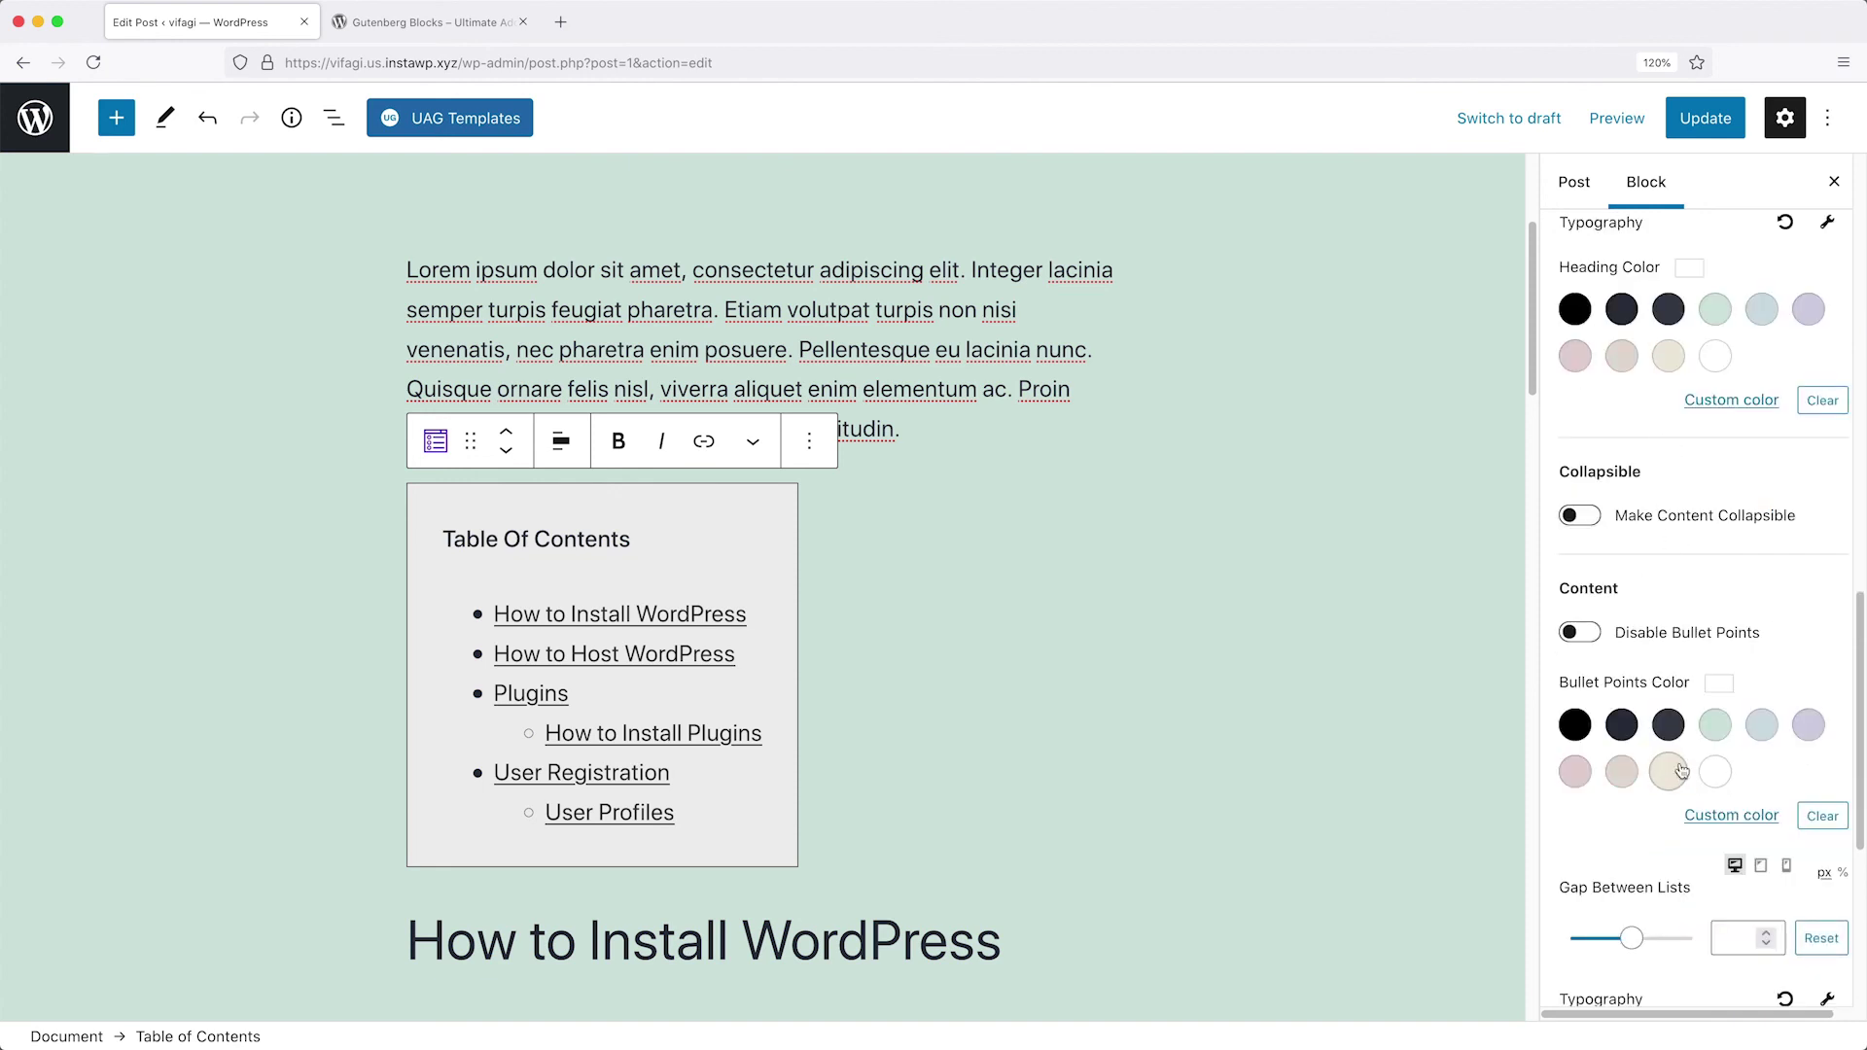
pyautogui.scroll(-1, 1682, 771)
pyautogui.scroll(-3, 1648, 809)
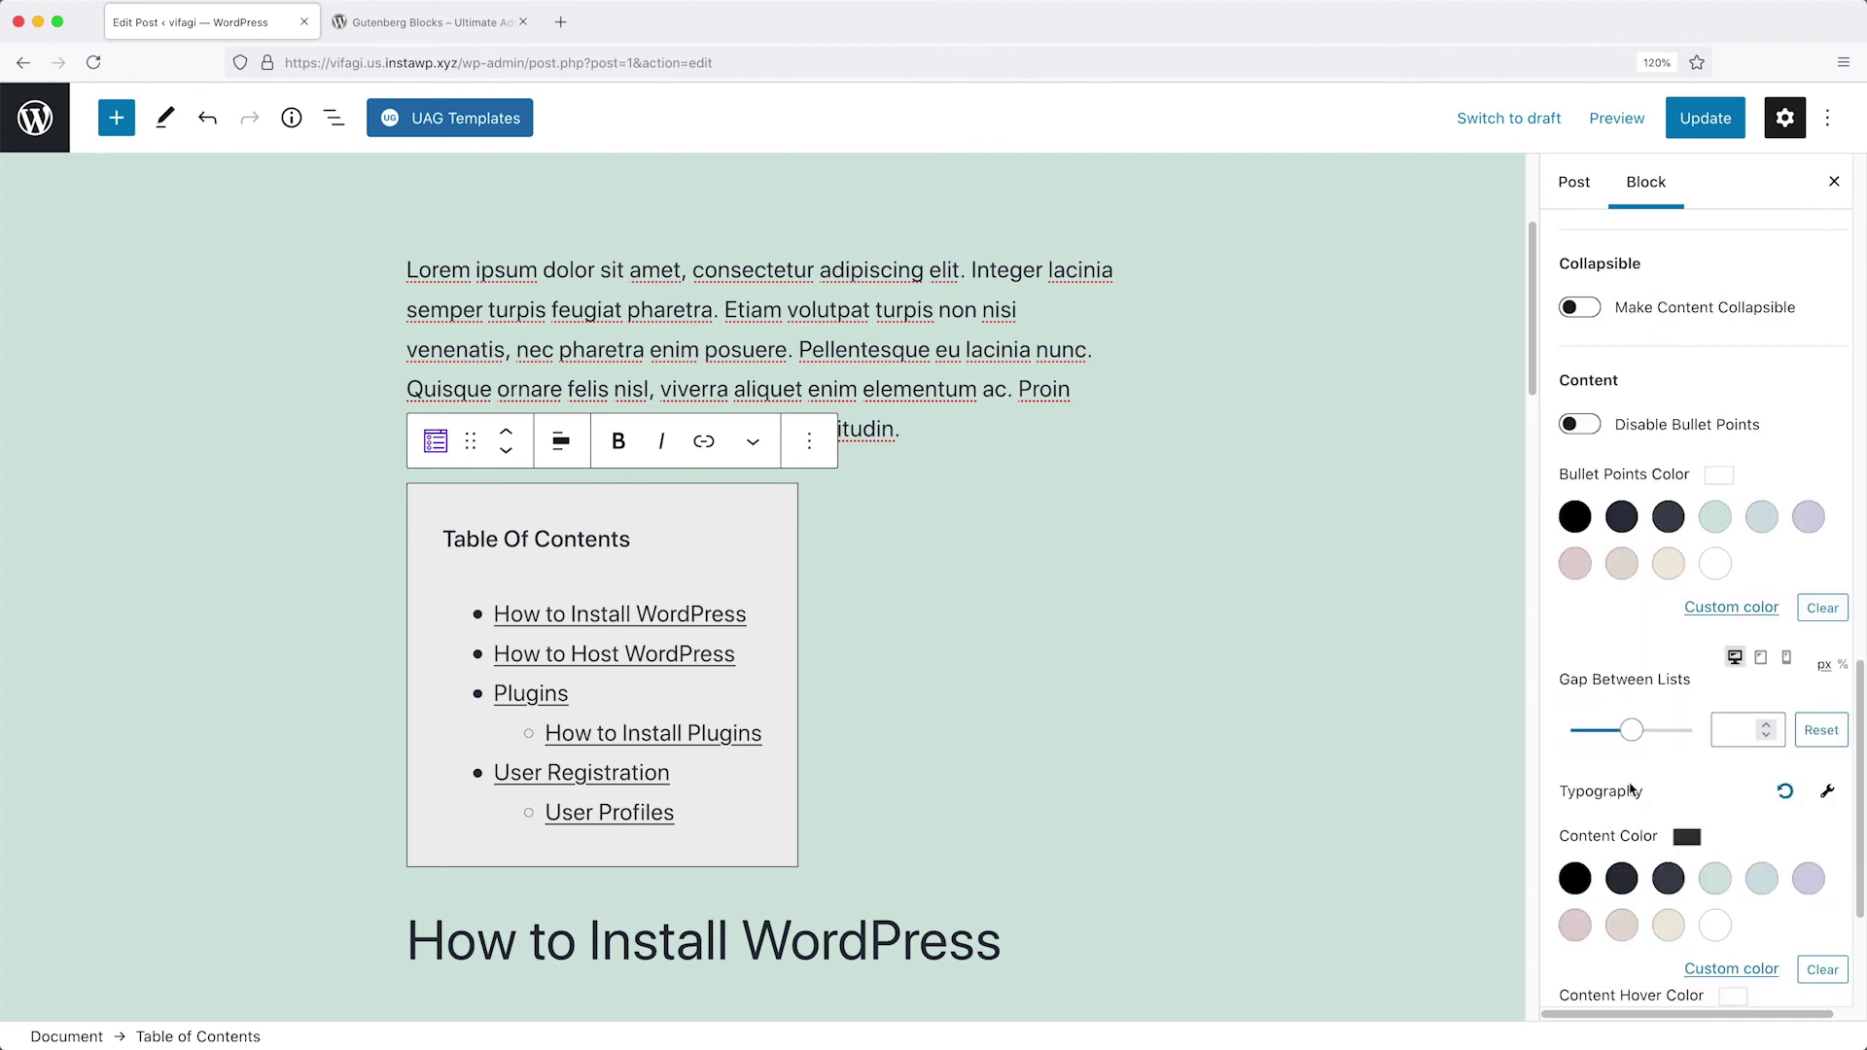
pyautogui.scroll(-2, 1653, 793)
pyautogui.scroll(-2, 1654, 793)
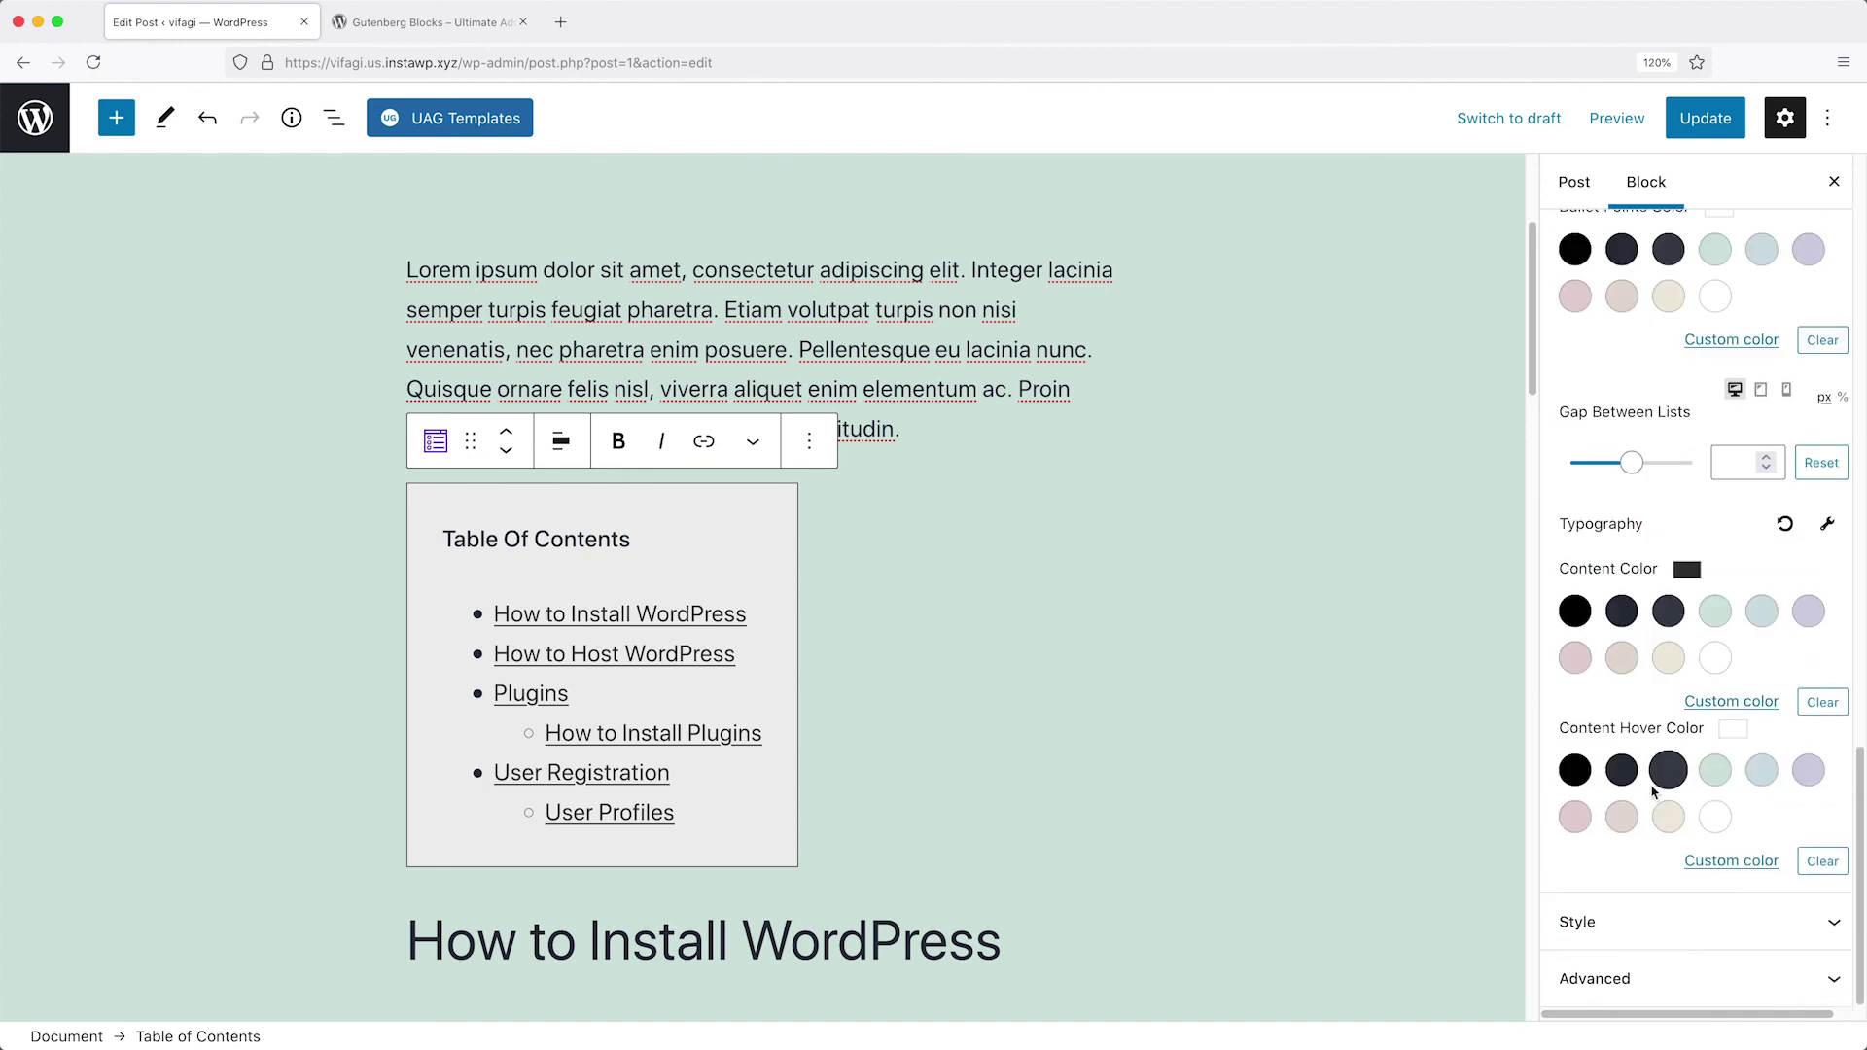
pyautogui.click(1625, 914)
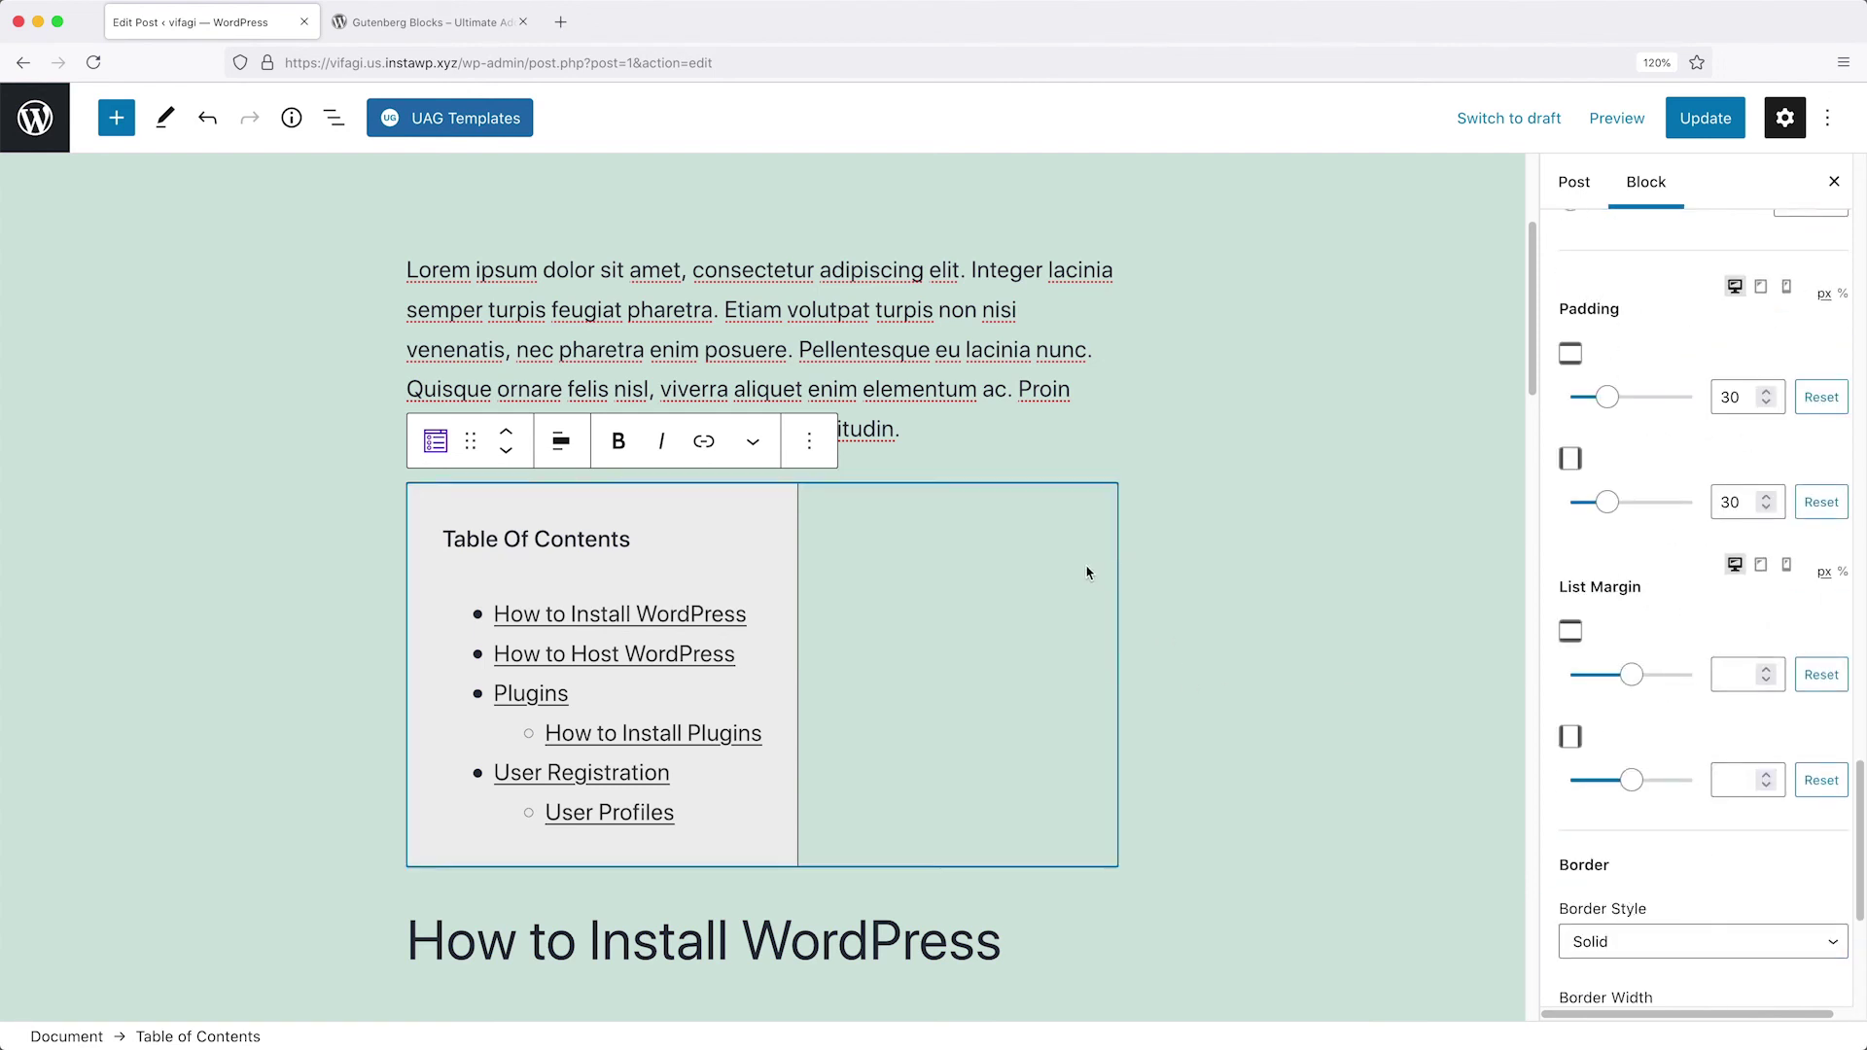
# Update the Hello world! post and view its table of contents on the published page.
pyautogui.click(1700, 120)
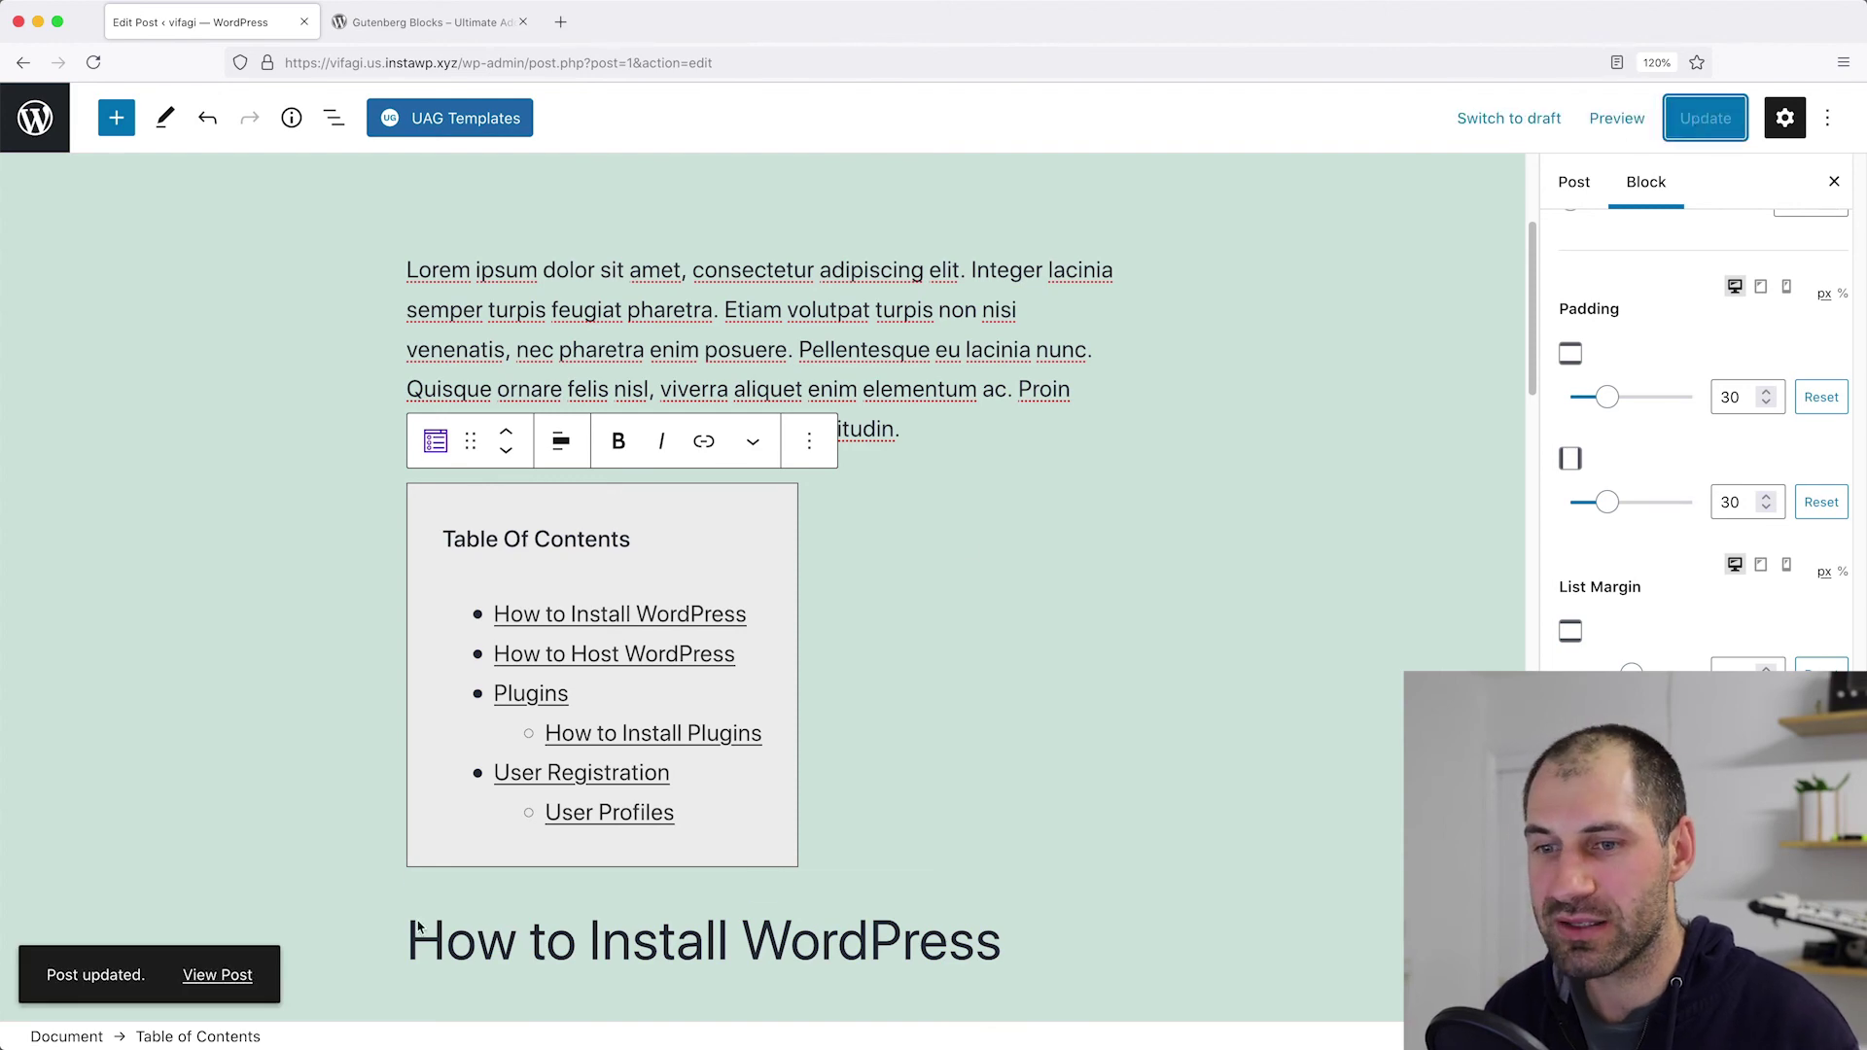
pyautogui.click(231, 978)
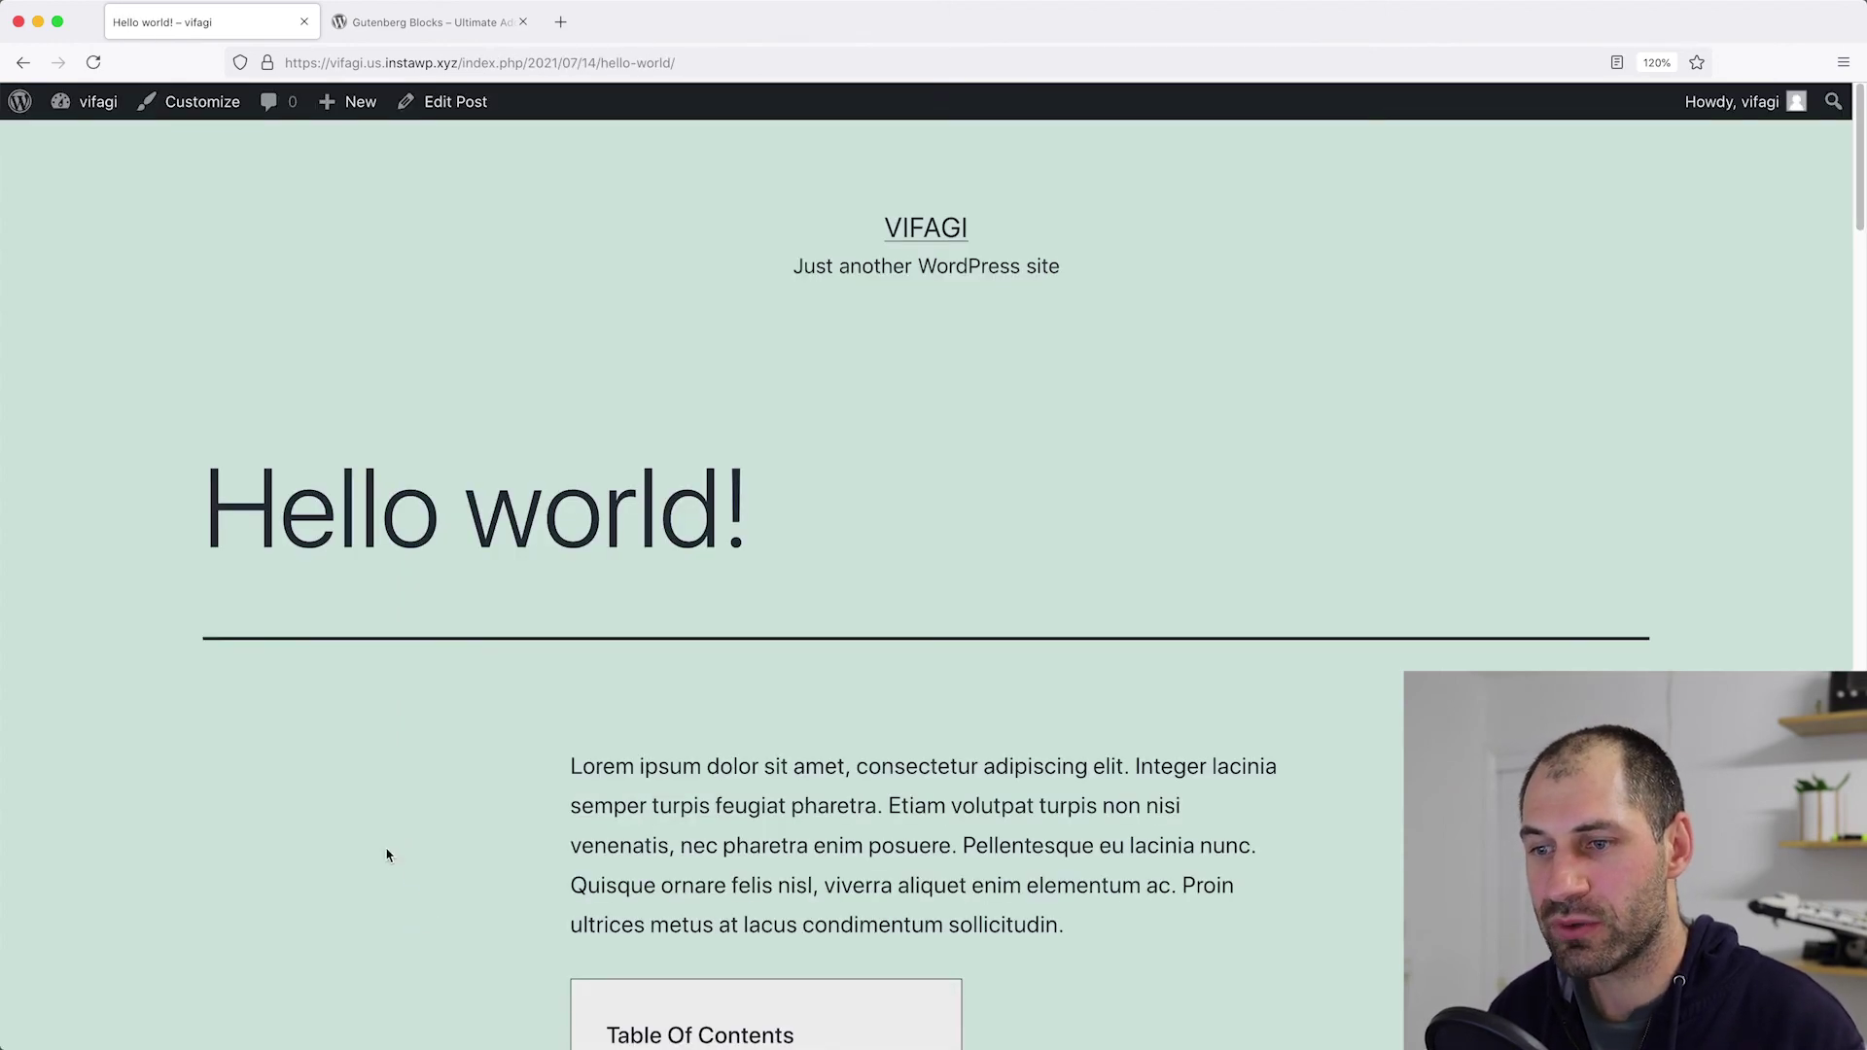
pyautogui.scroll(-5, 392, 866)
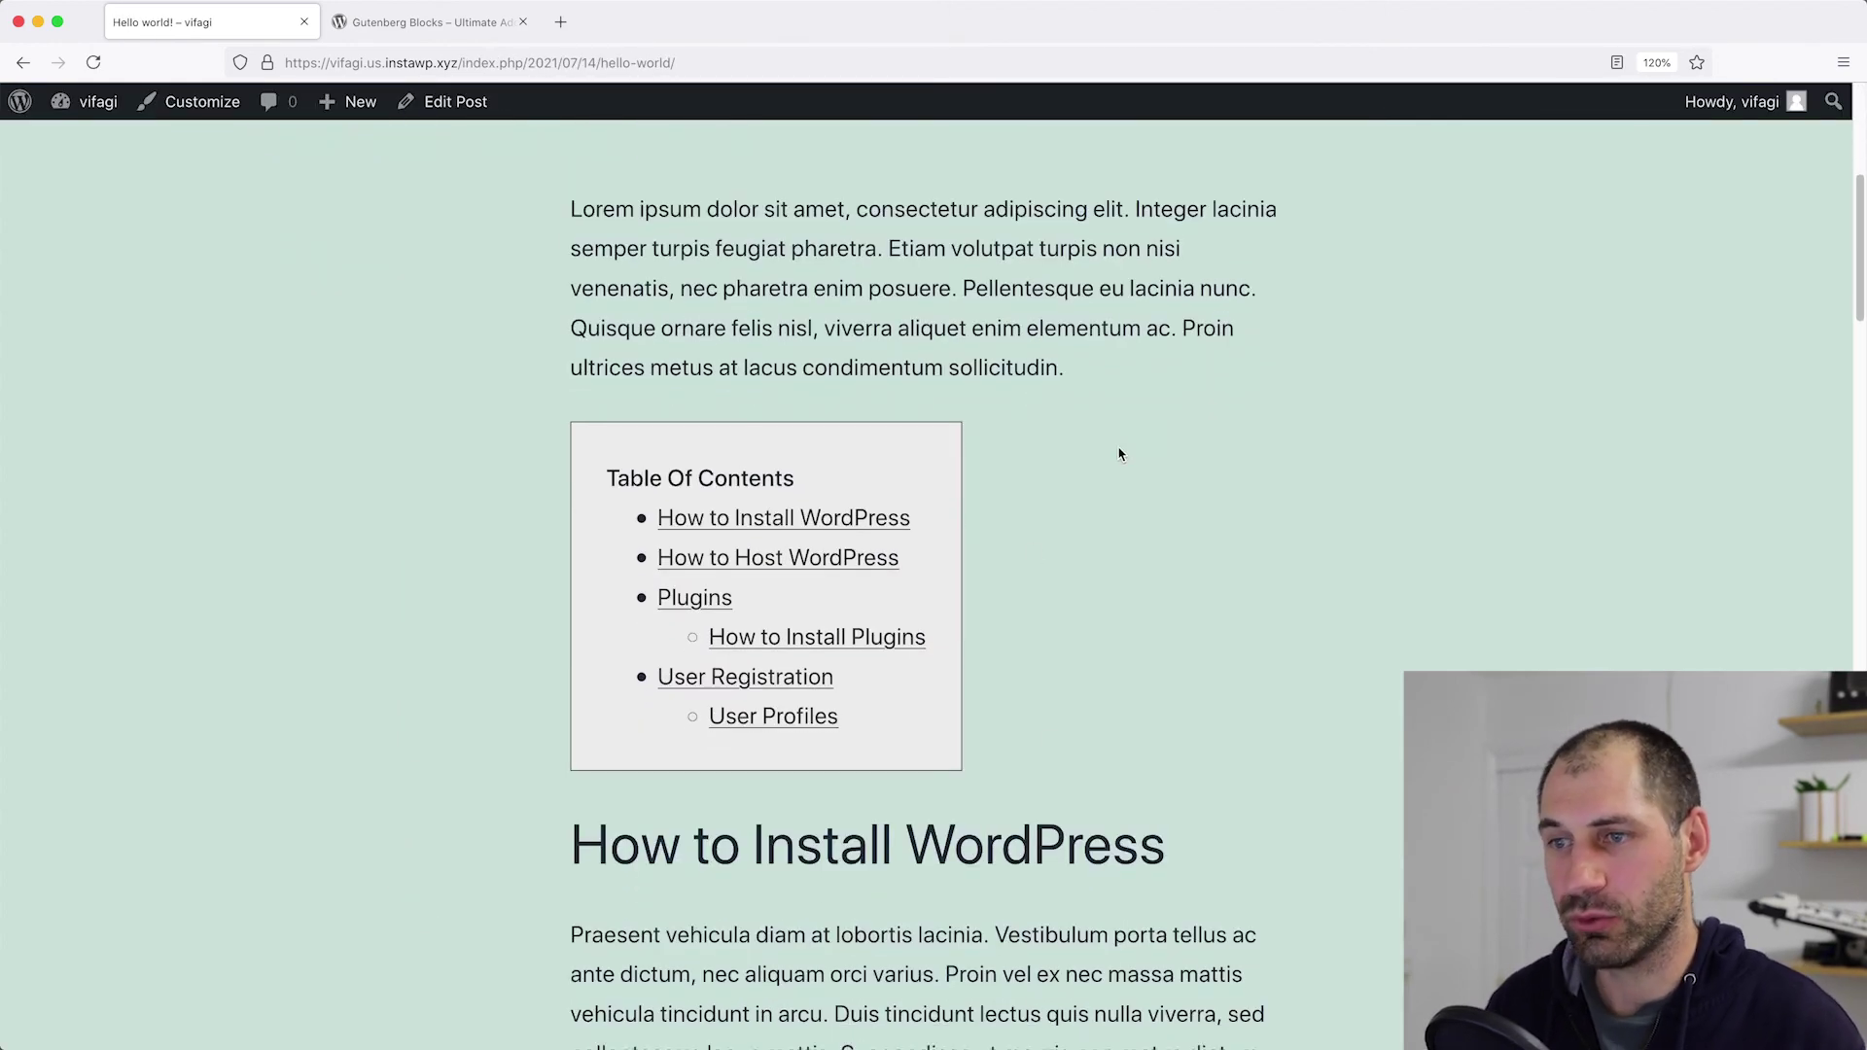